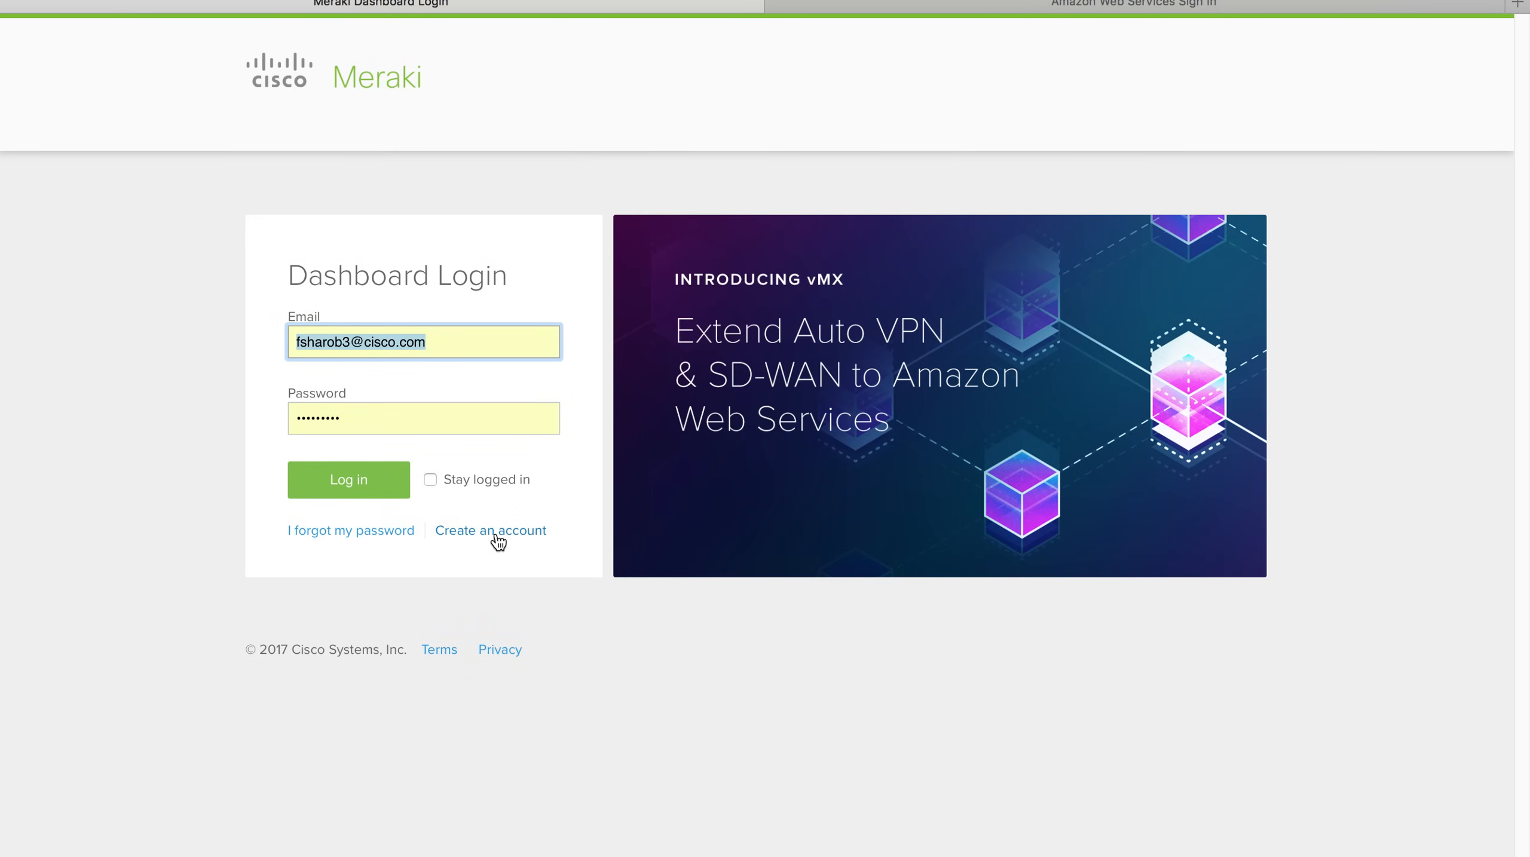
# Open the 'Create an account' sign-up page in a new browser tab.
pyautogui.rightClick(495, 536)
pyautogui.click(530, 543)
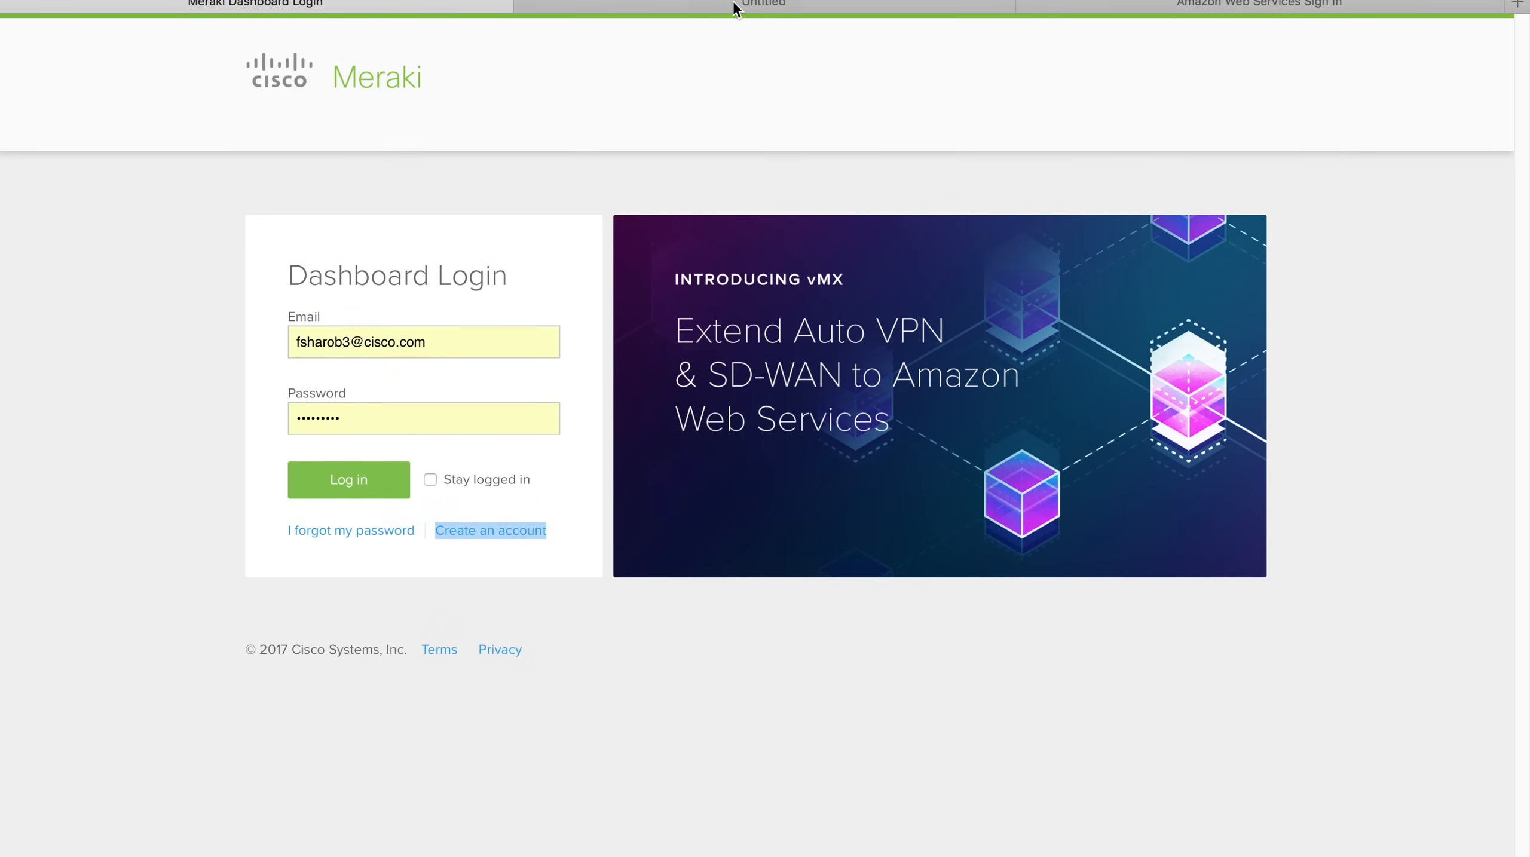
pyautogui.click(734, 3)
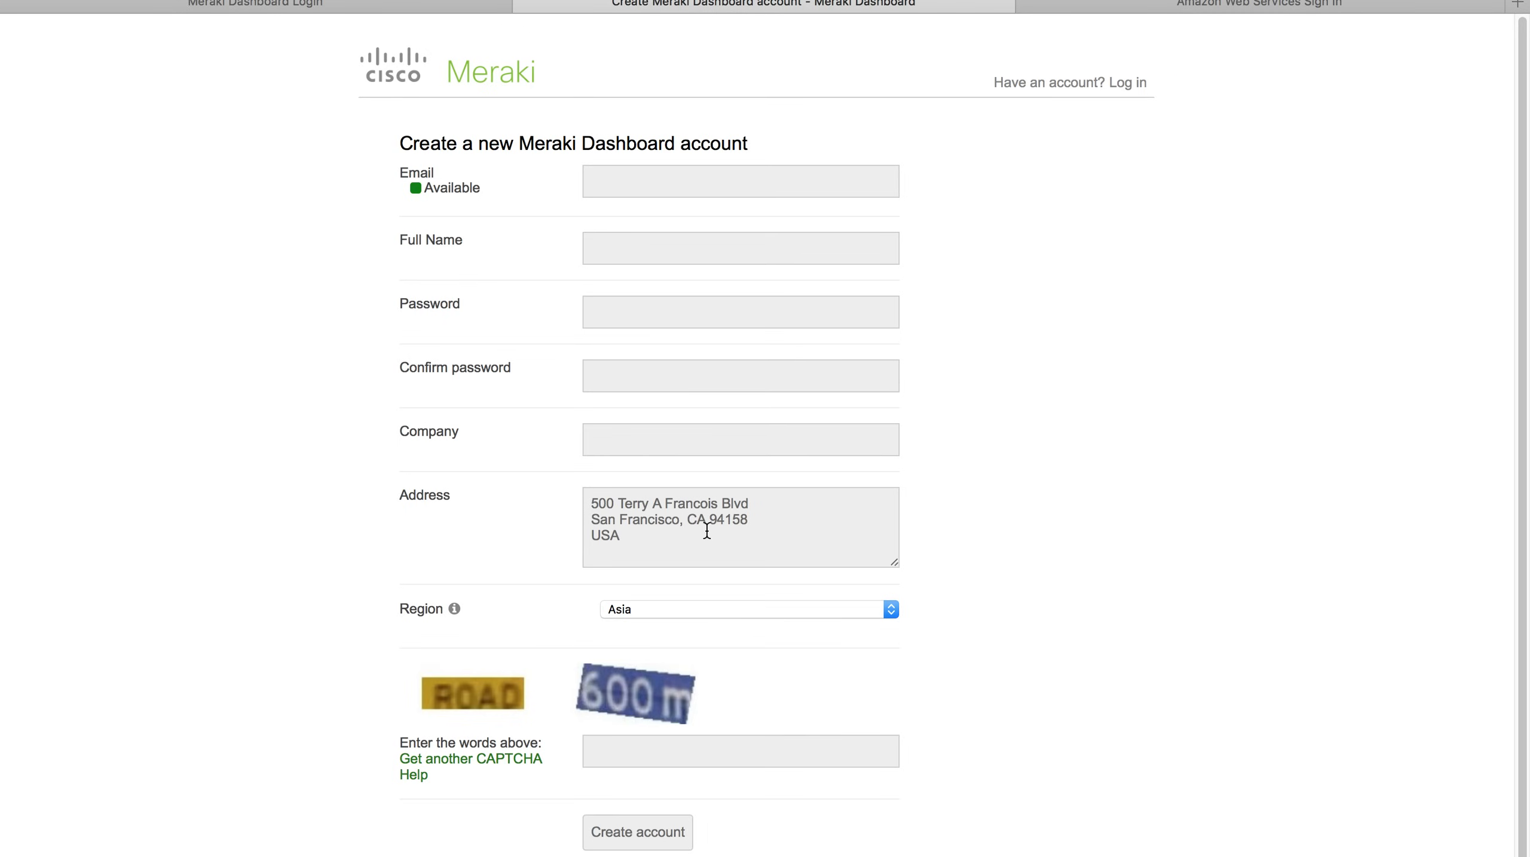
# Enter the user's e-mail address on the sign-up form, decline the suggested password, and return to login.
pyautogui.click(669, 194)
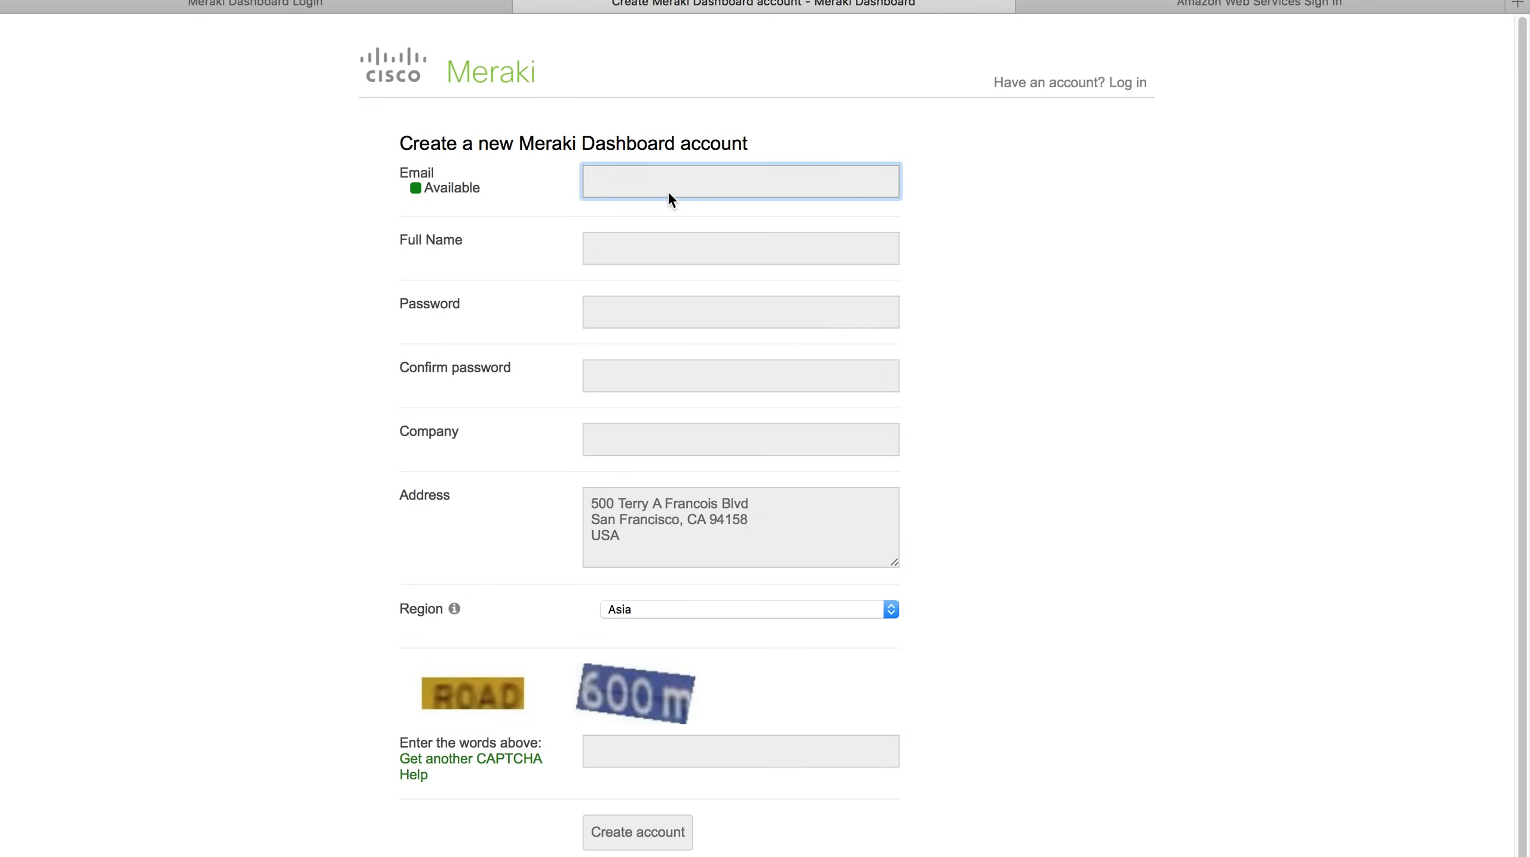
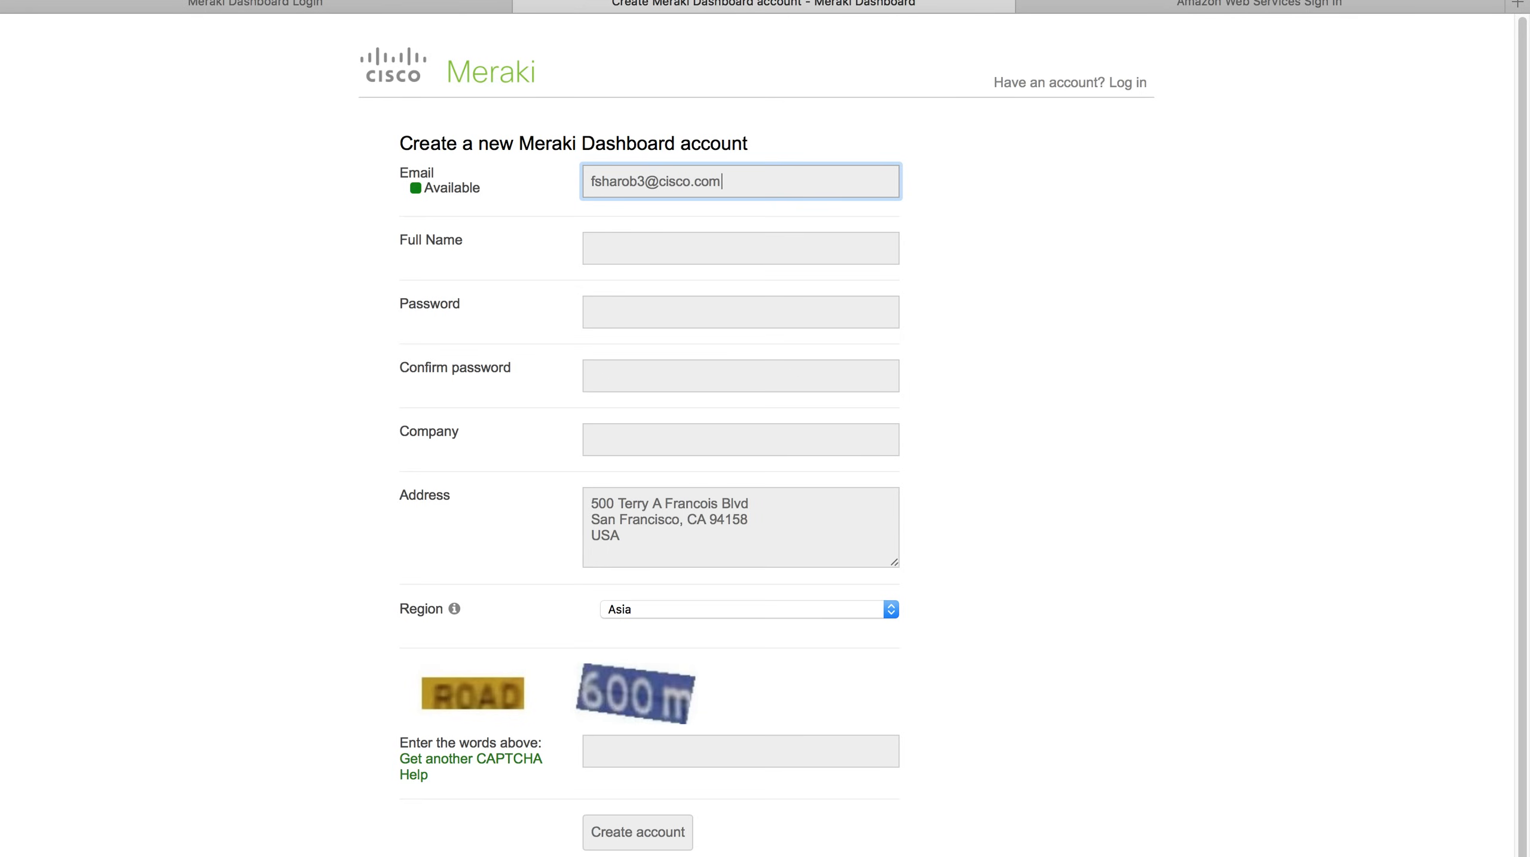
pyautogui.click(709, 244)
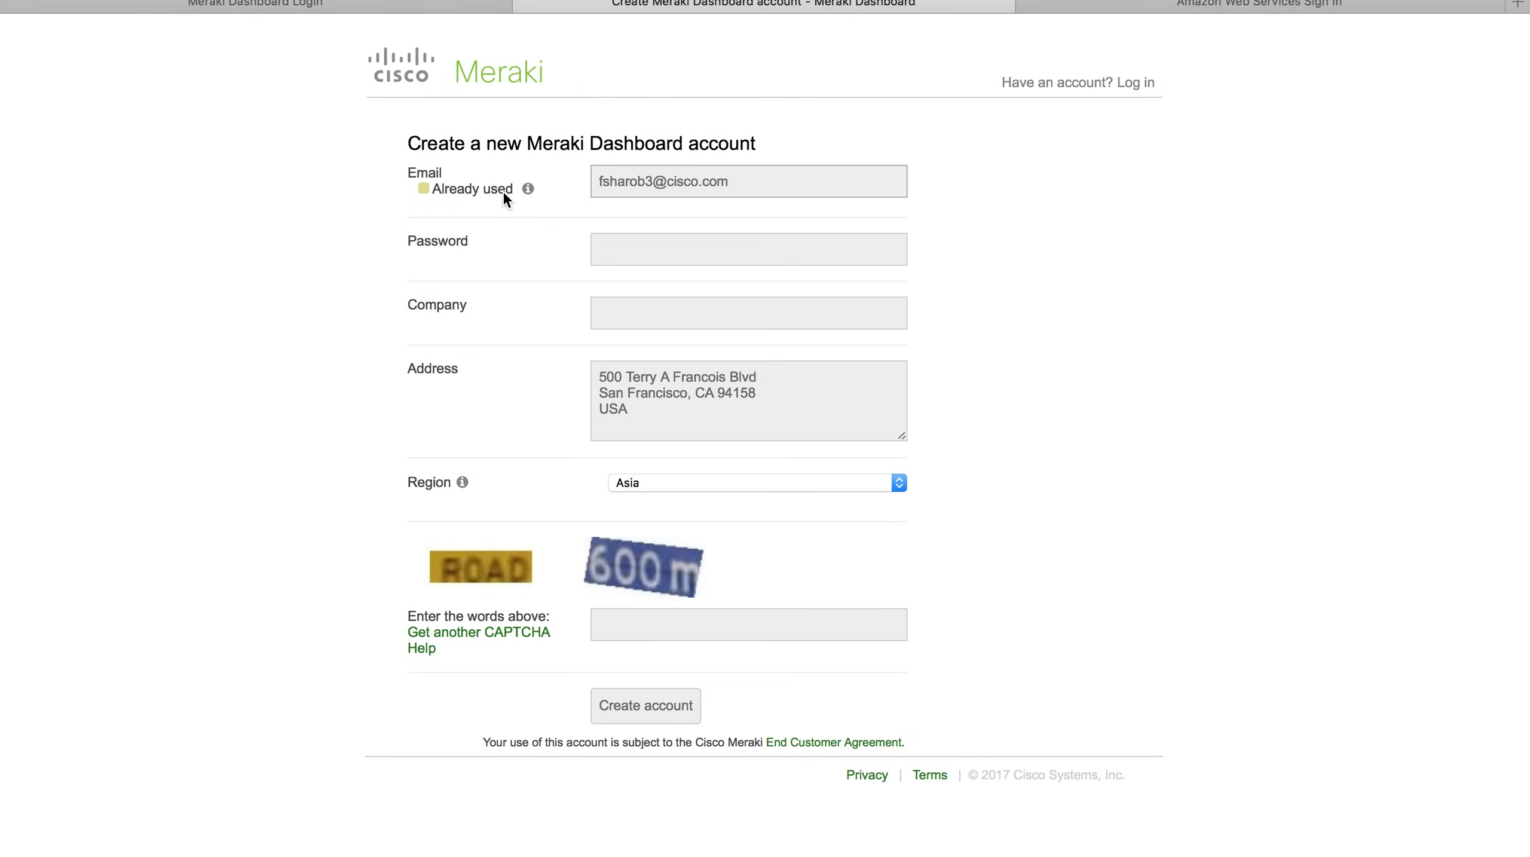
pyautogui.click(653, 255)
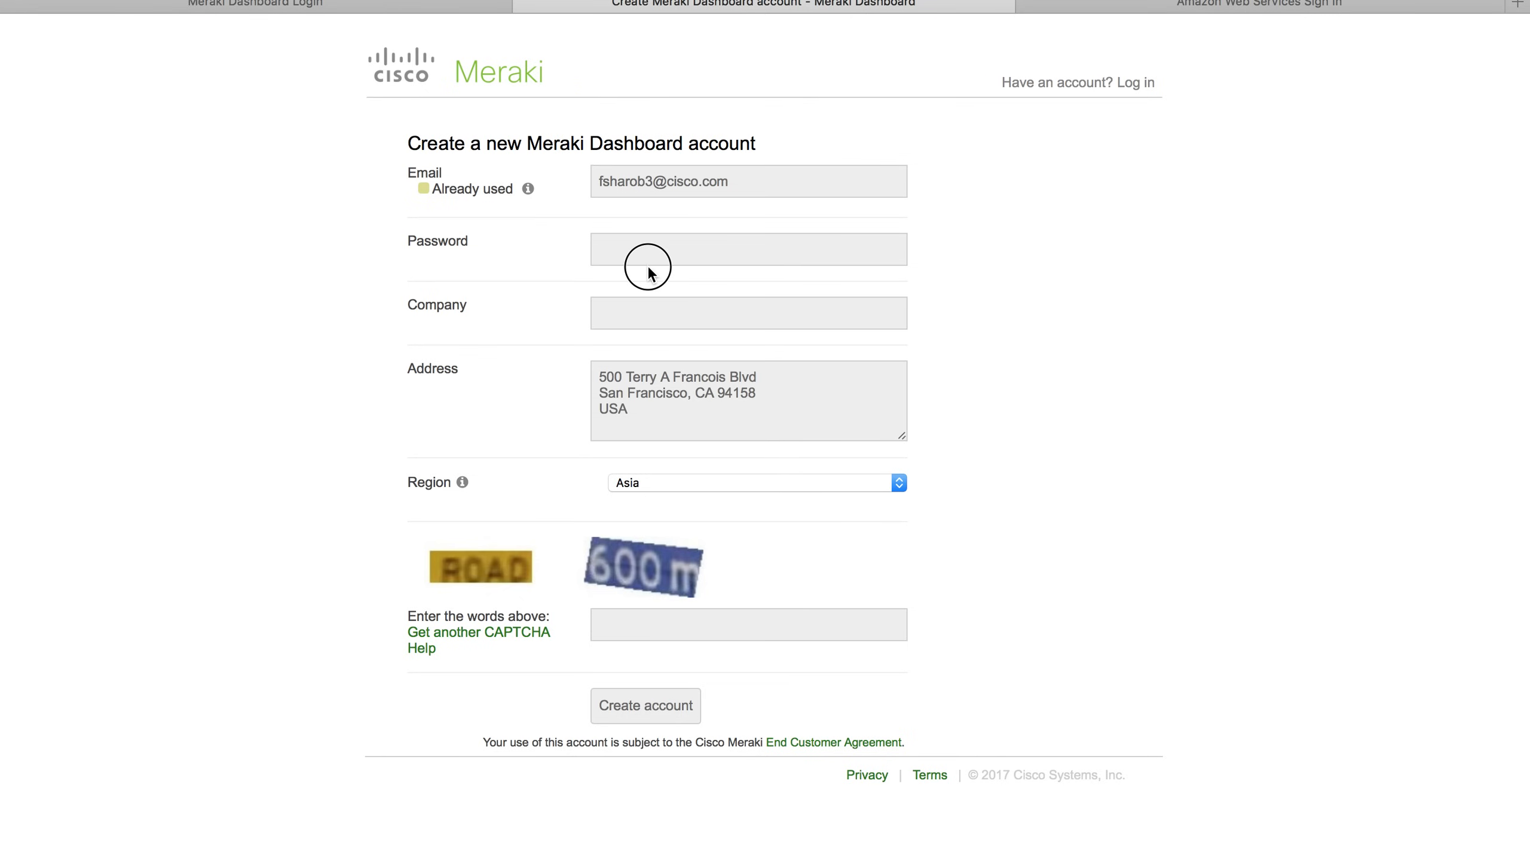
pyautogui.click(1026, 267)
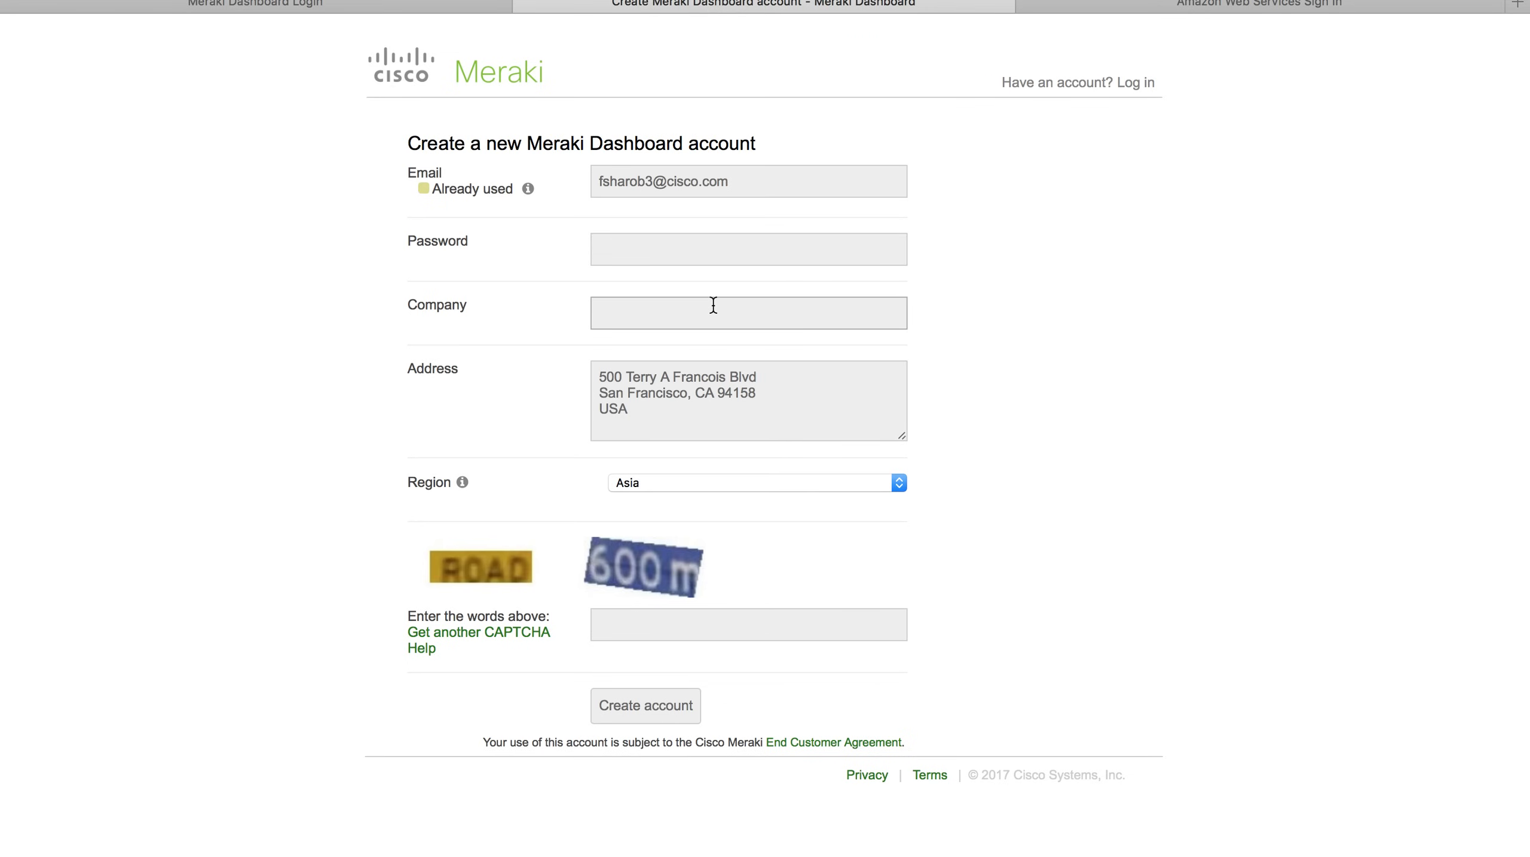
pyautogui.click(376, 3)
# Sign in with the account password and open the MX Training organization.
pyautogui.click(374, 410)
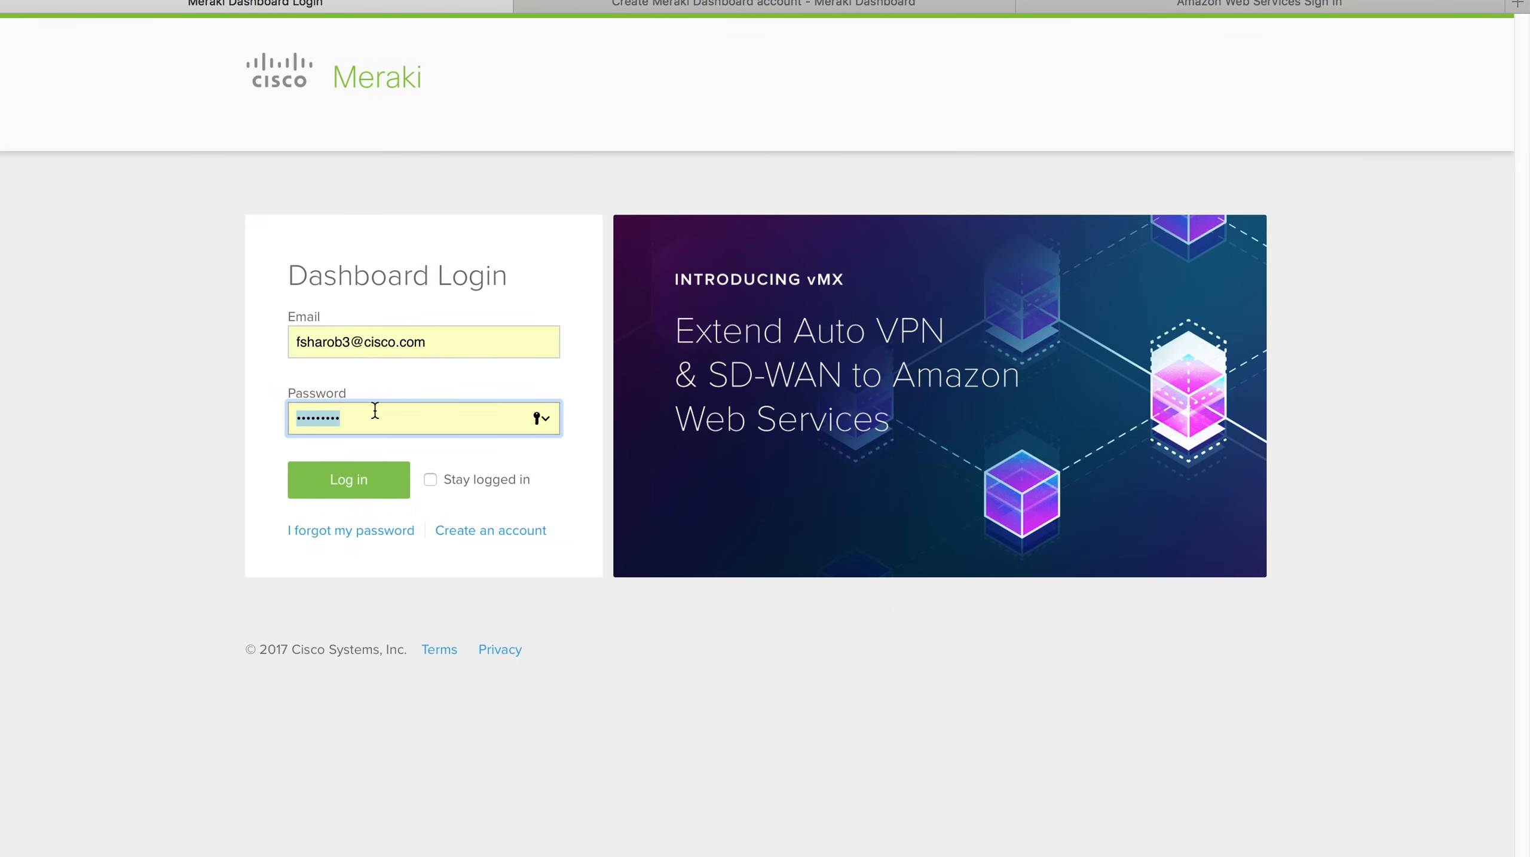
pyautogui.write('•••••••••')
pyautogui.click(309, 478)
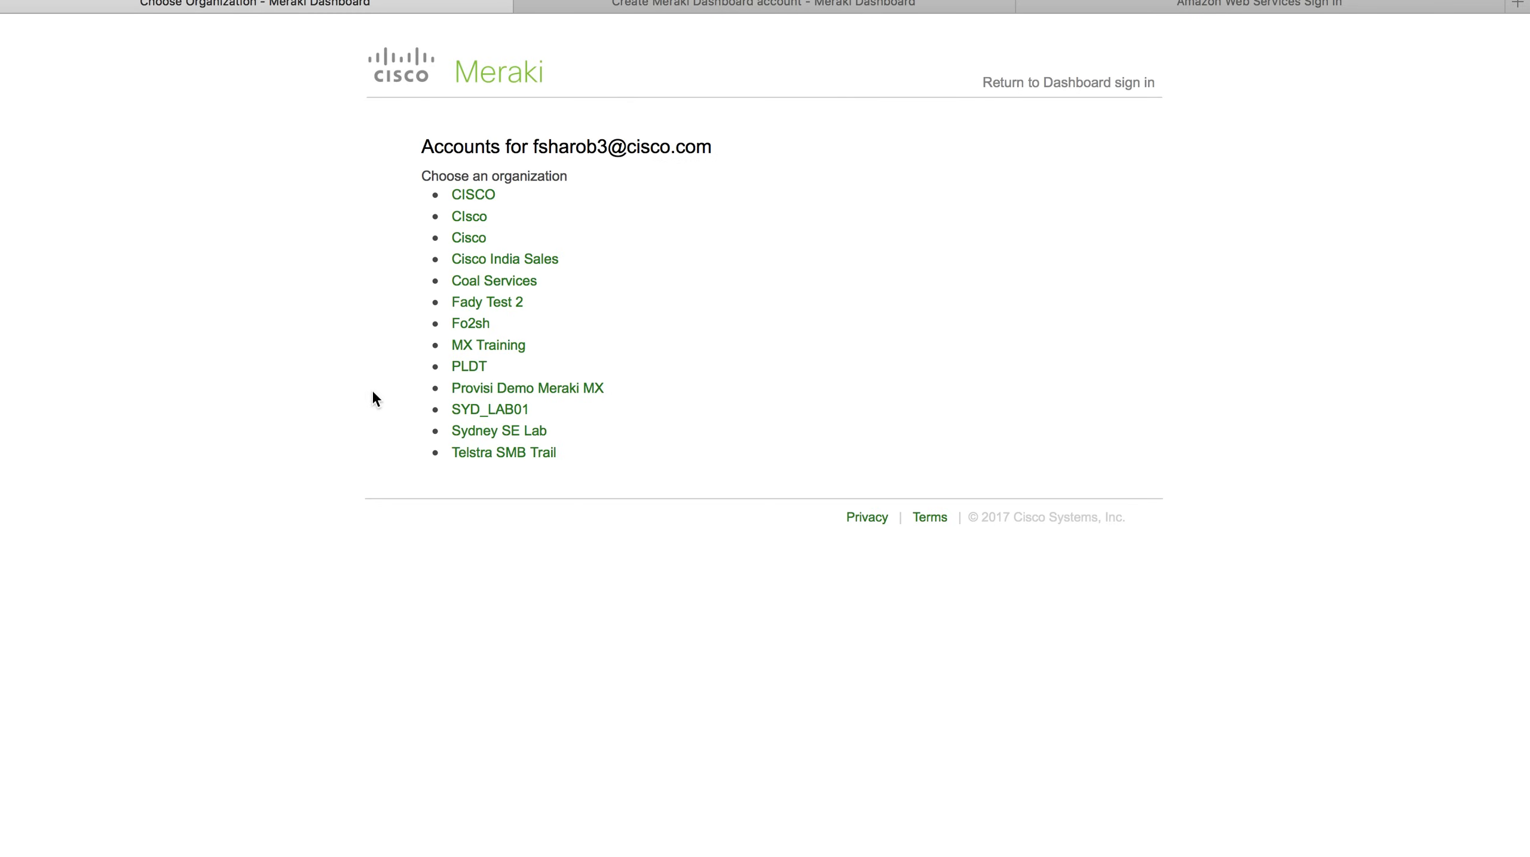
pyautogui.click(495, 345)
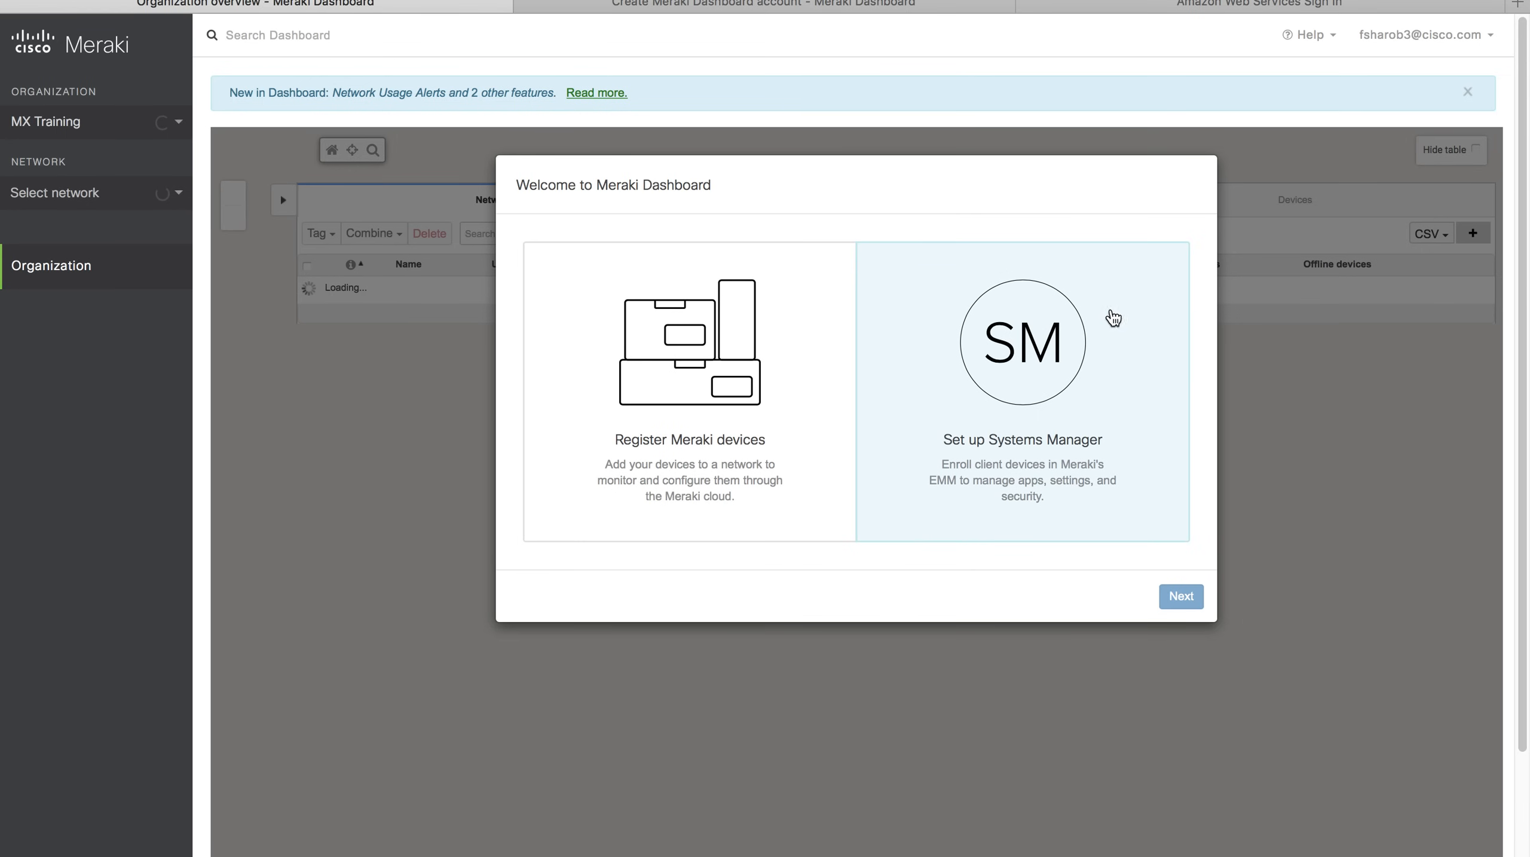
# Switch to the MSP Portal overview and expand its table of ten organizations.
pyautogui.moveTo(128, 247)
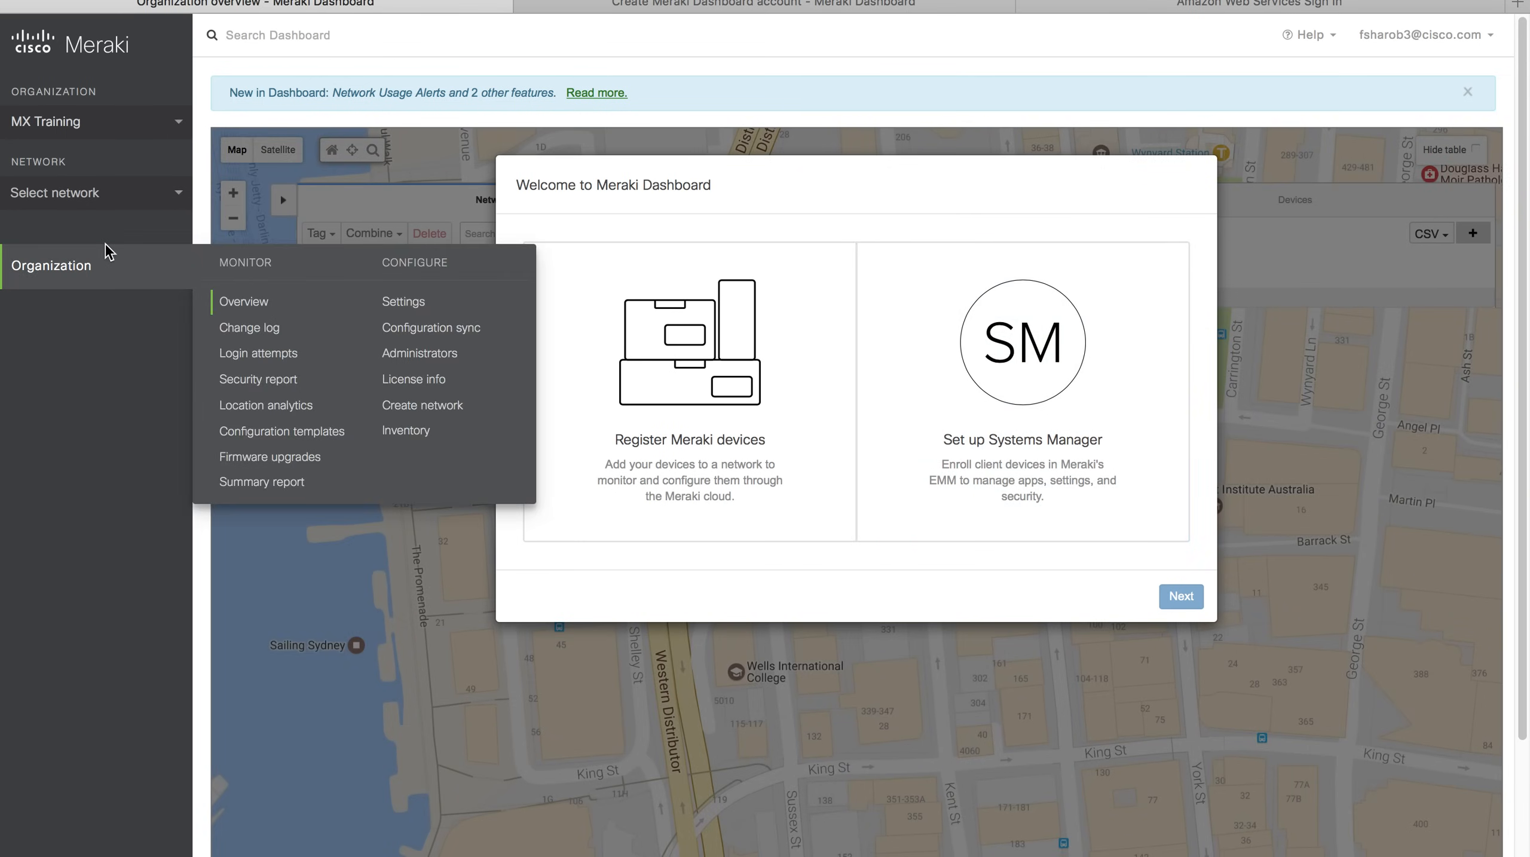
pyautogui.click(105, 124)
pyautogui.click(94, 160)
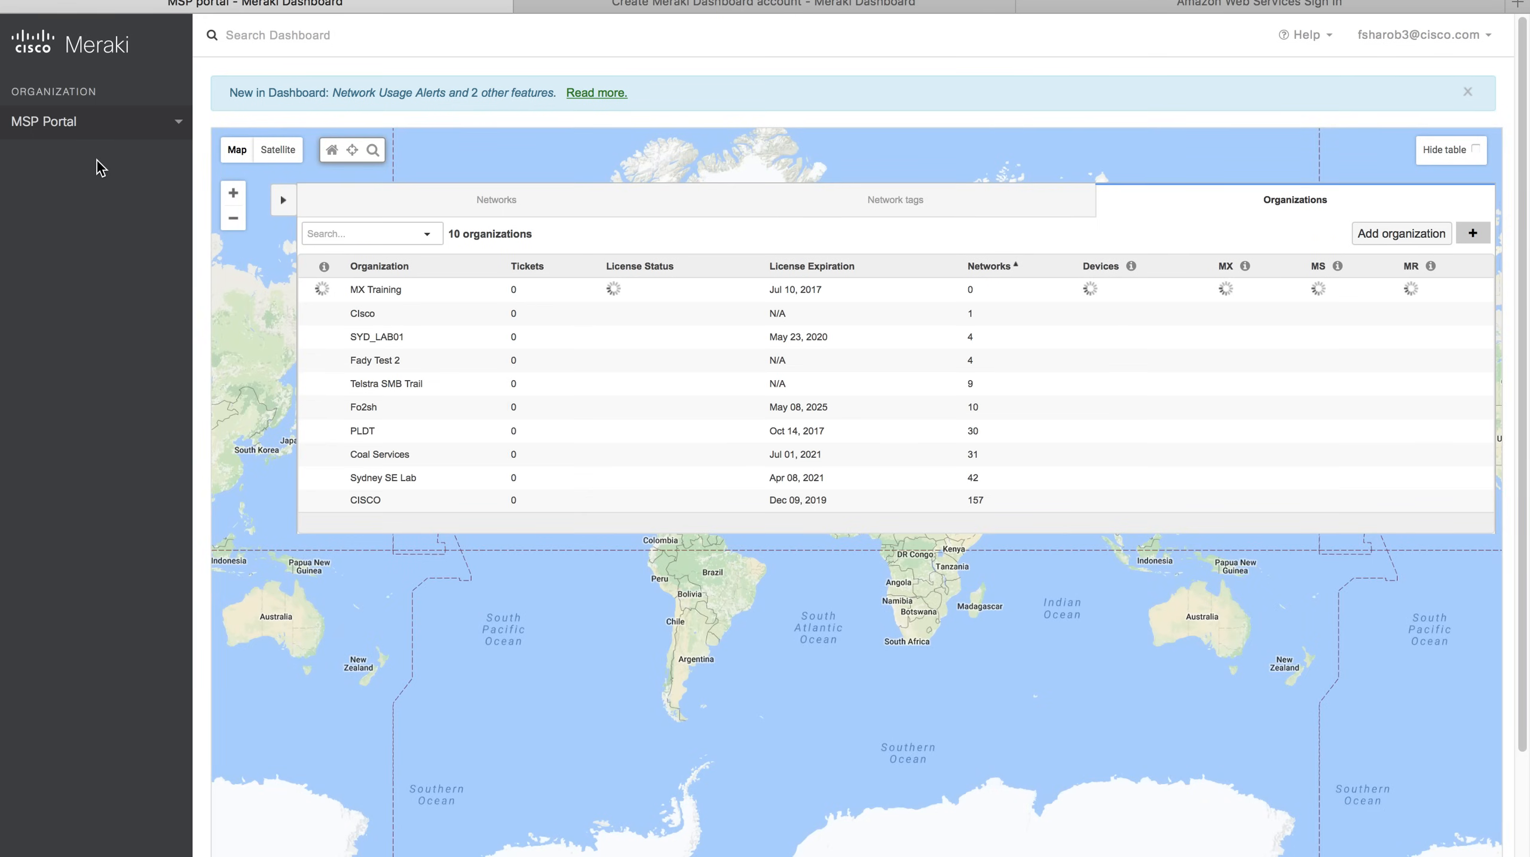
pyautogui.click(282, 207)
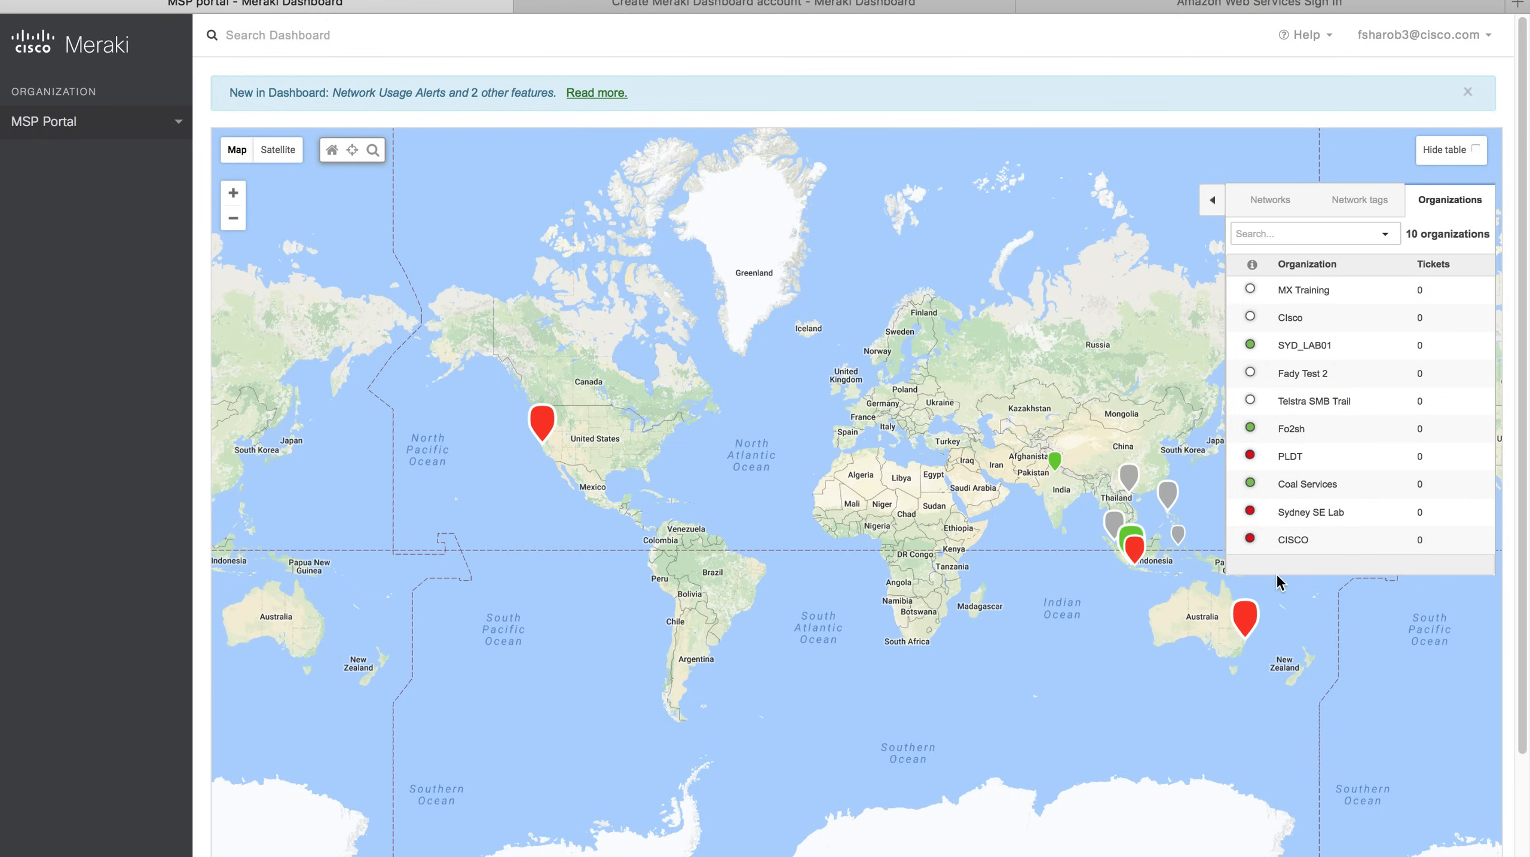
pyautogui.click(1212, 200)
# Add organization 'MX Technical Deep Dive' copying settings from MX Training, then reload the portal.
pyautogui.click(1391, 237)
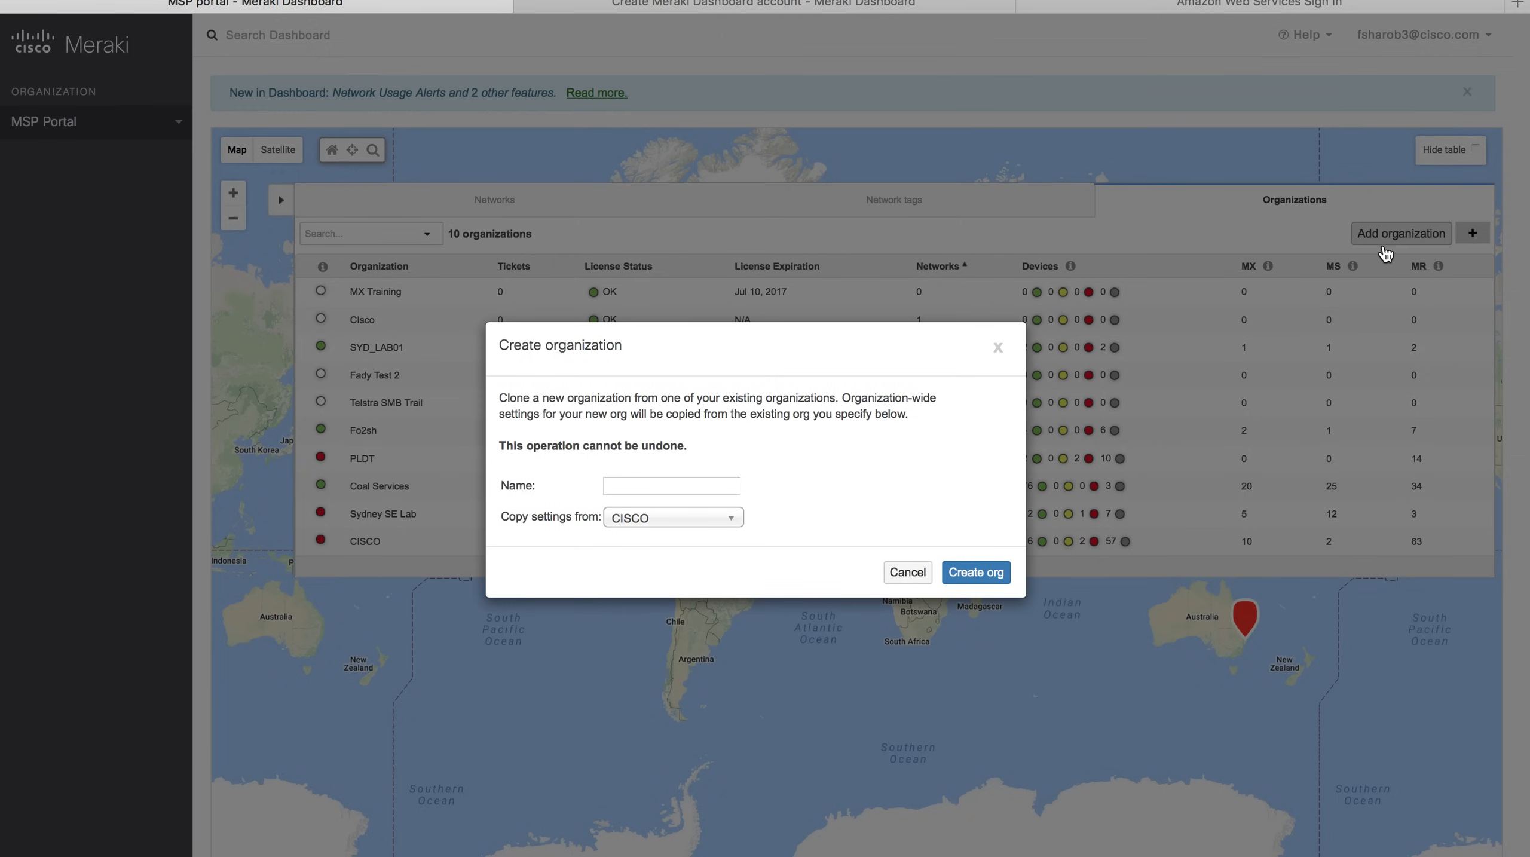
pyautogui.click(655, 521)
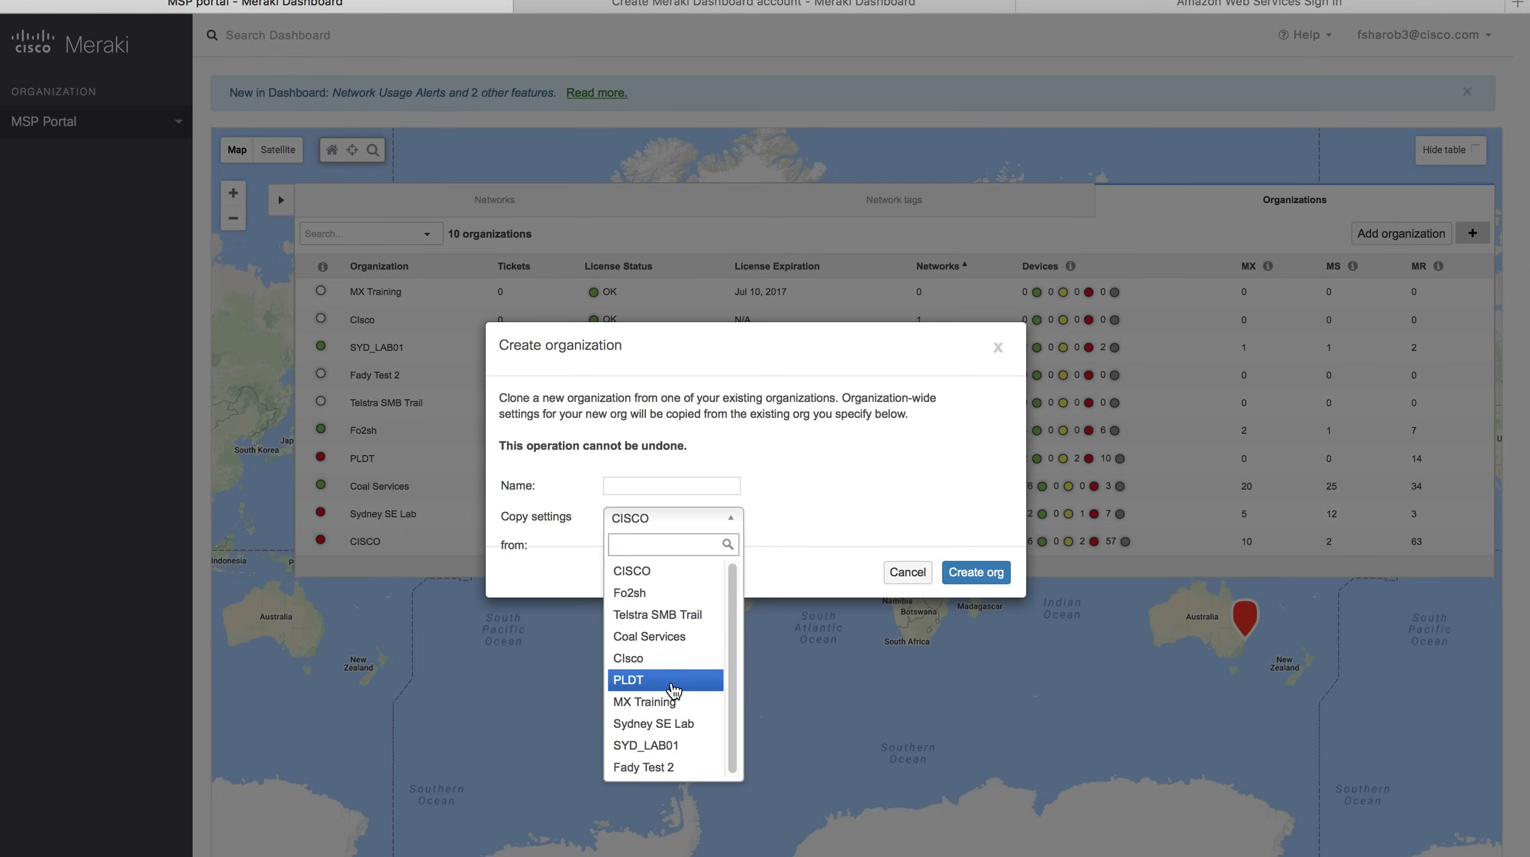
pyautogui.click(673, 486)
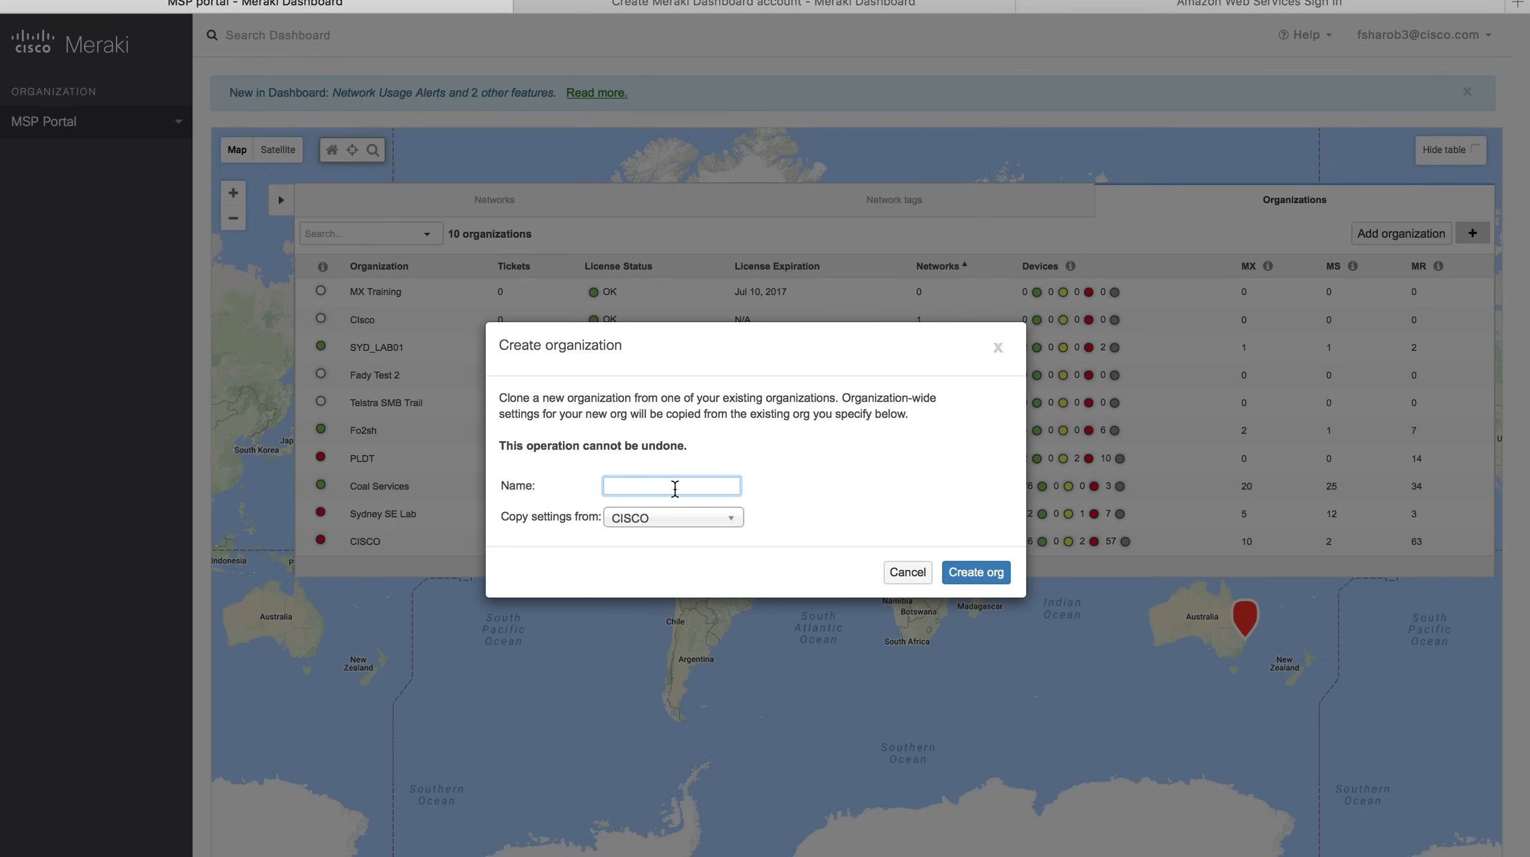
pyautogui.write('MX Technical Deep Dive')
pyautogui.click(696, 517)
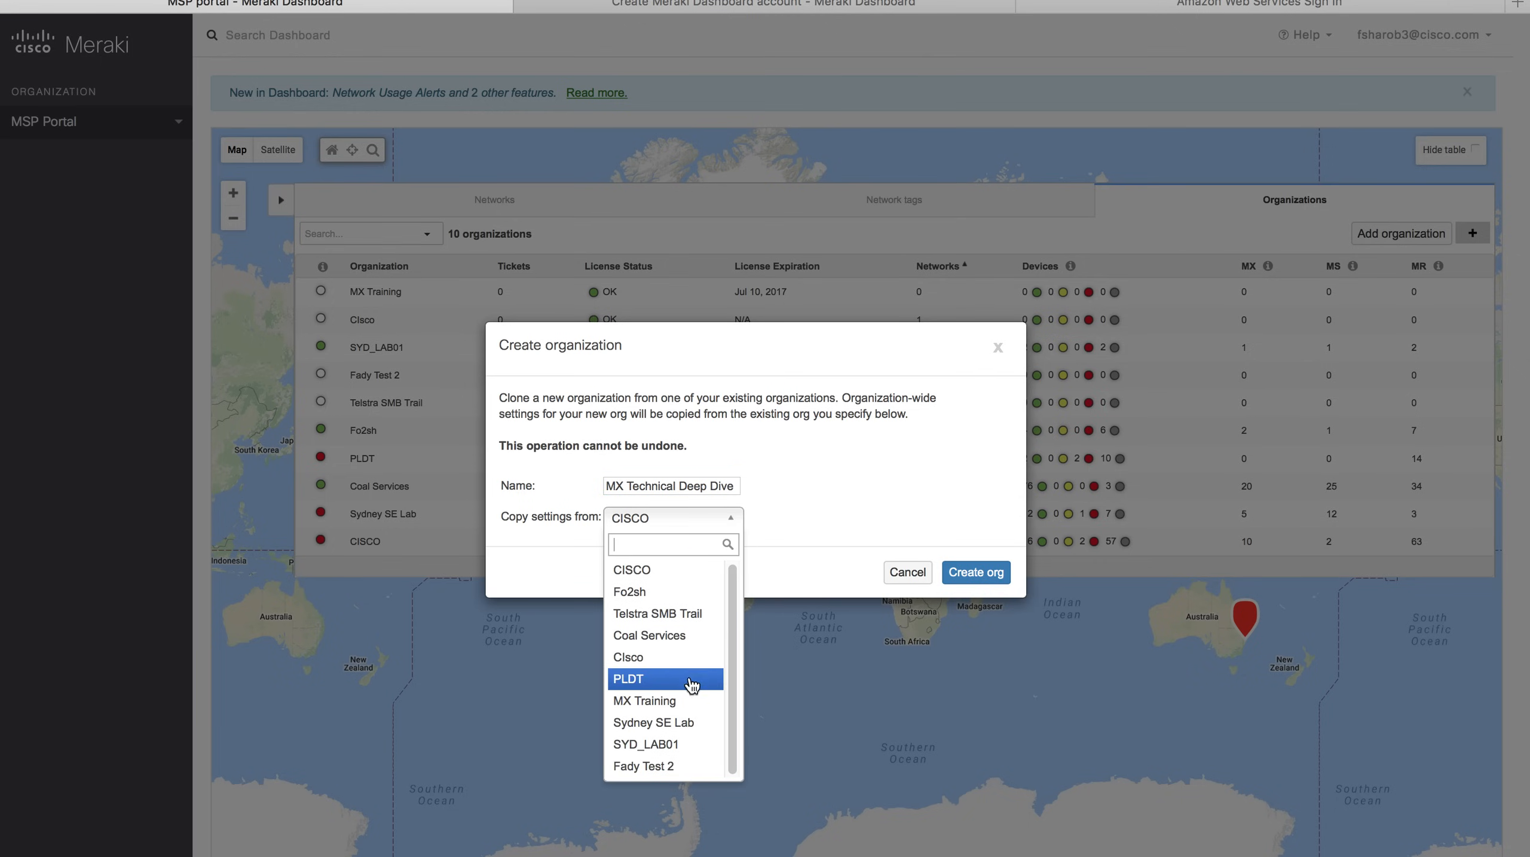
pyautogui.click(686, 700)
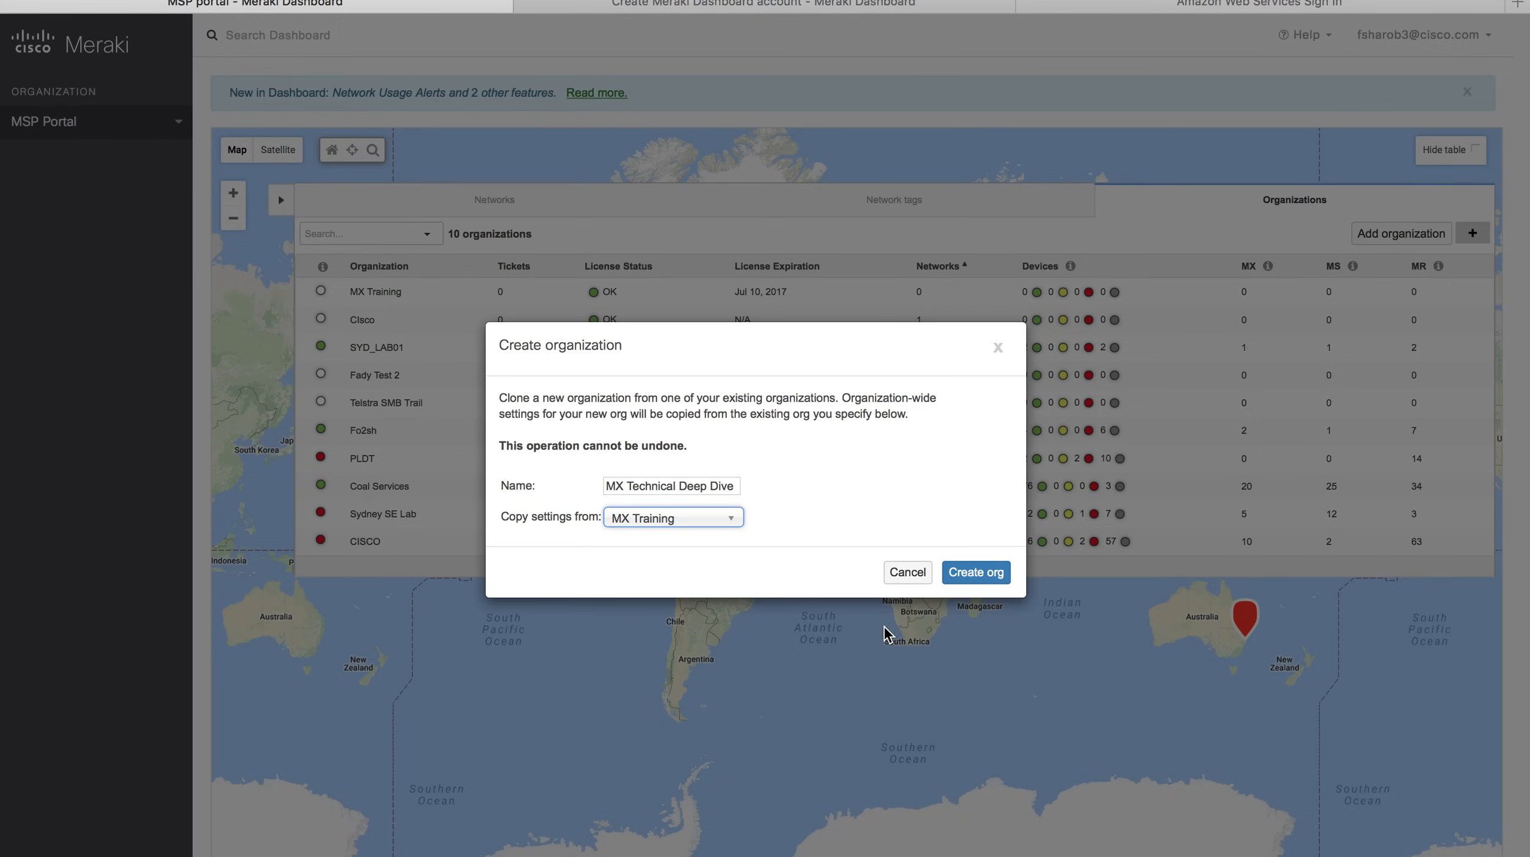
pyautogui.click(976, 575)
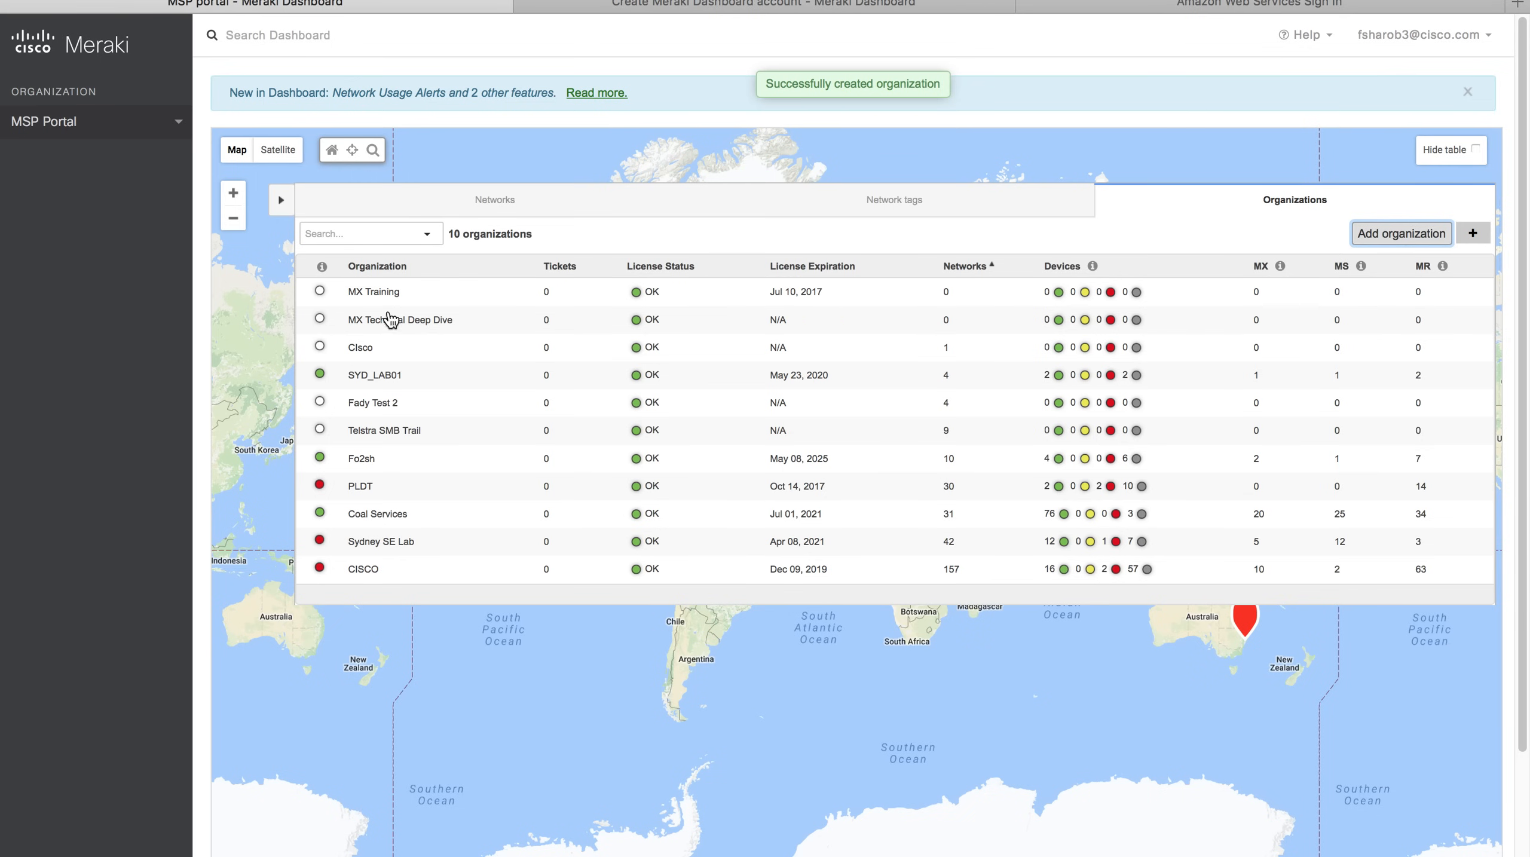
pyautogui.click(285, 207)
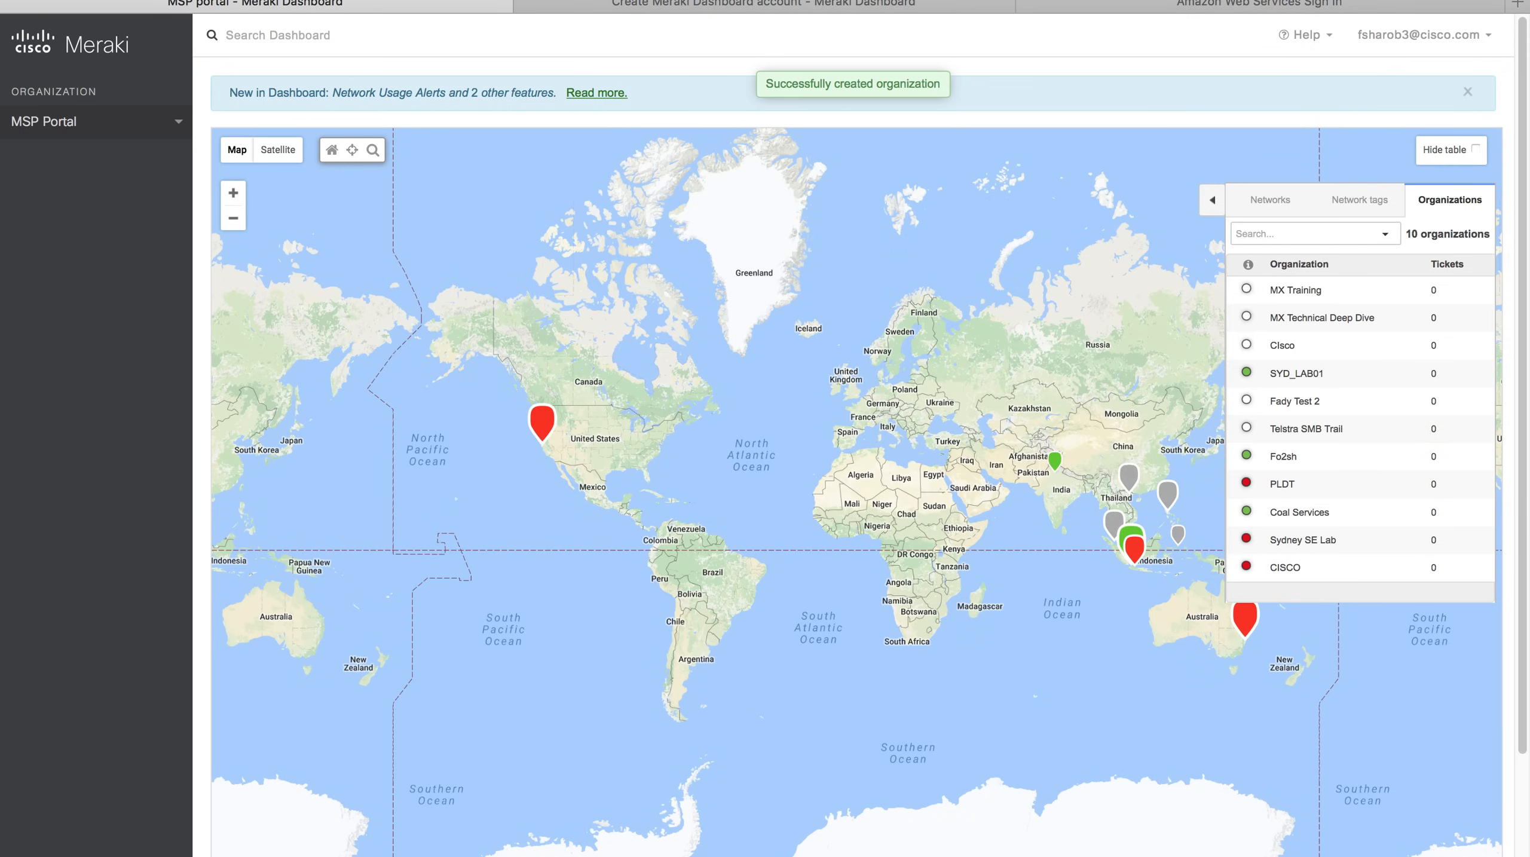
pyautogui.press('super+r')
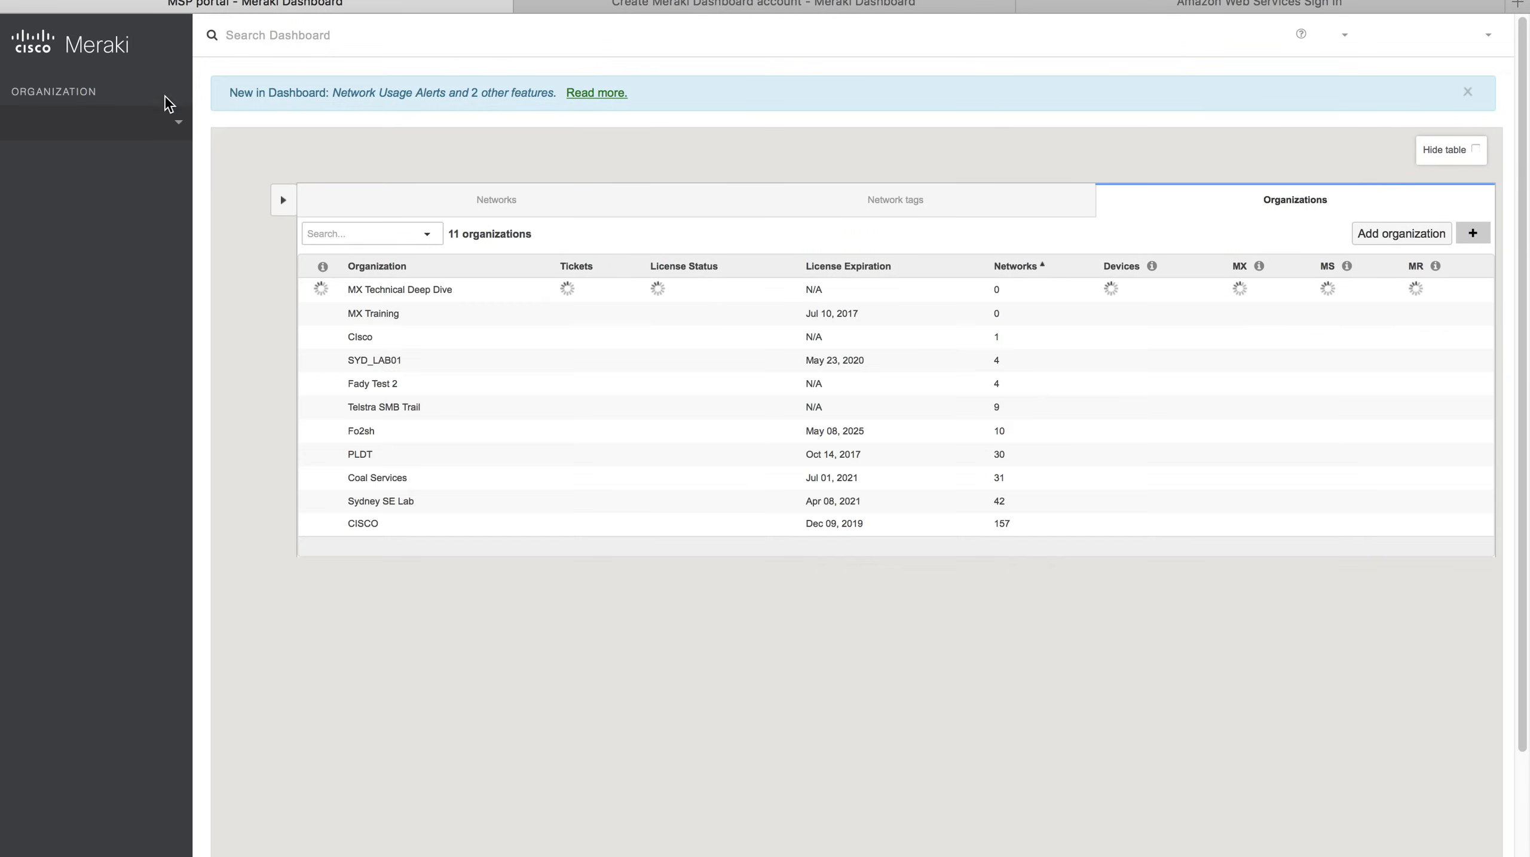
# Switch to MX Technical Deep Dive and choose Register Meraki devices in its welcome setup.
pyautogui.click(178, 125)
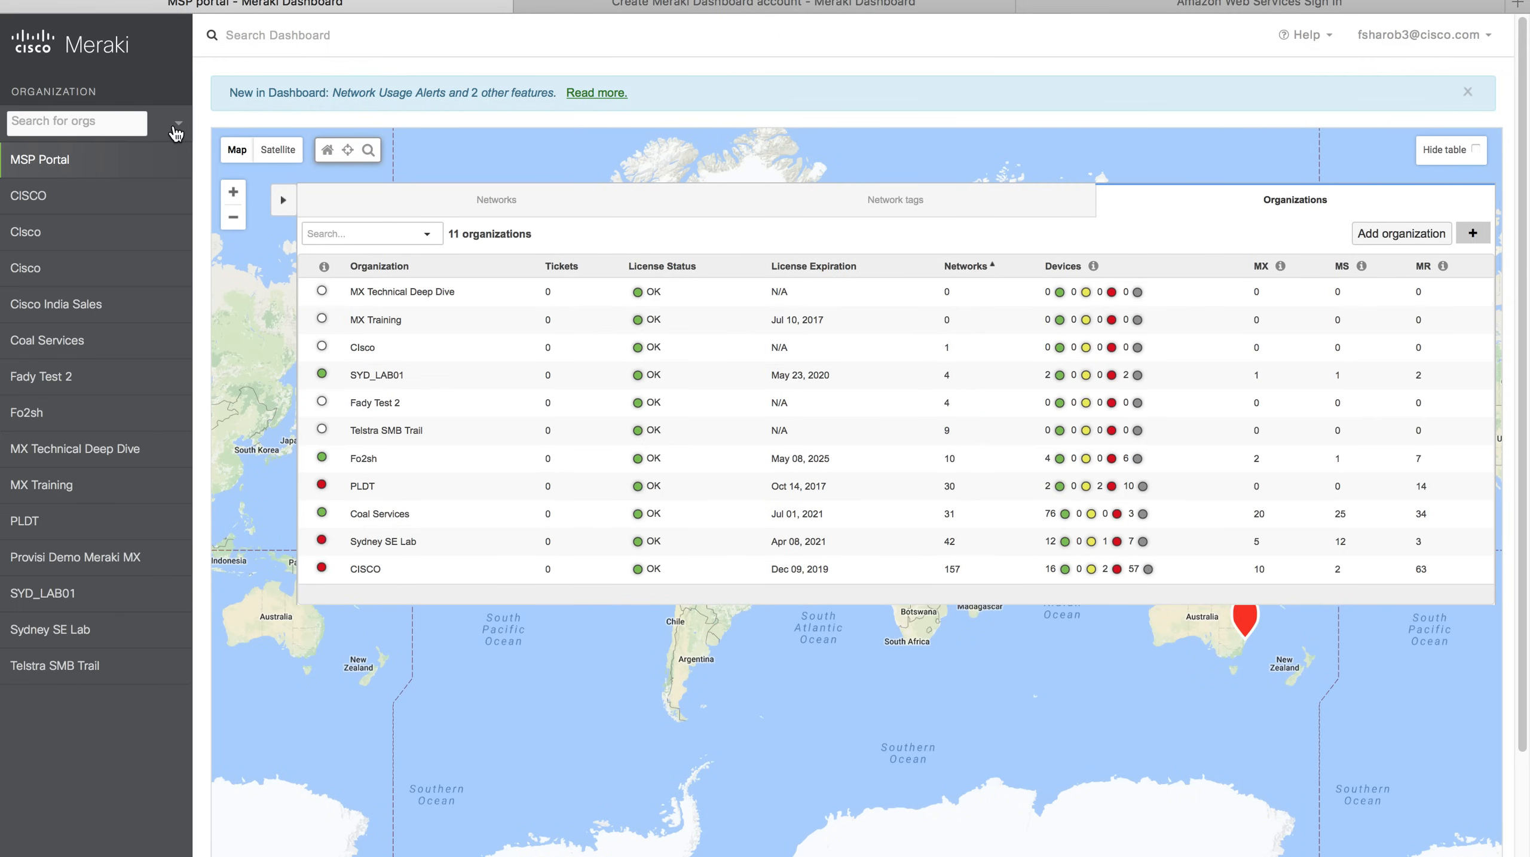
pyautogui.click(77, 451)
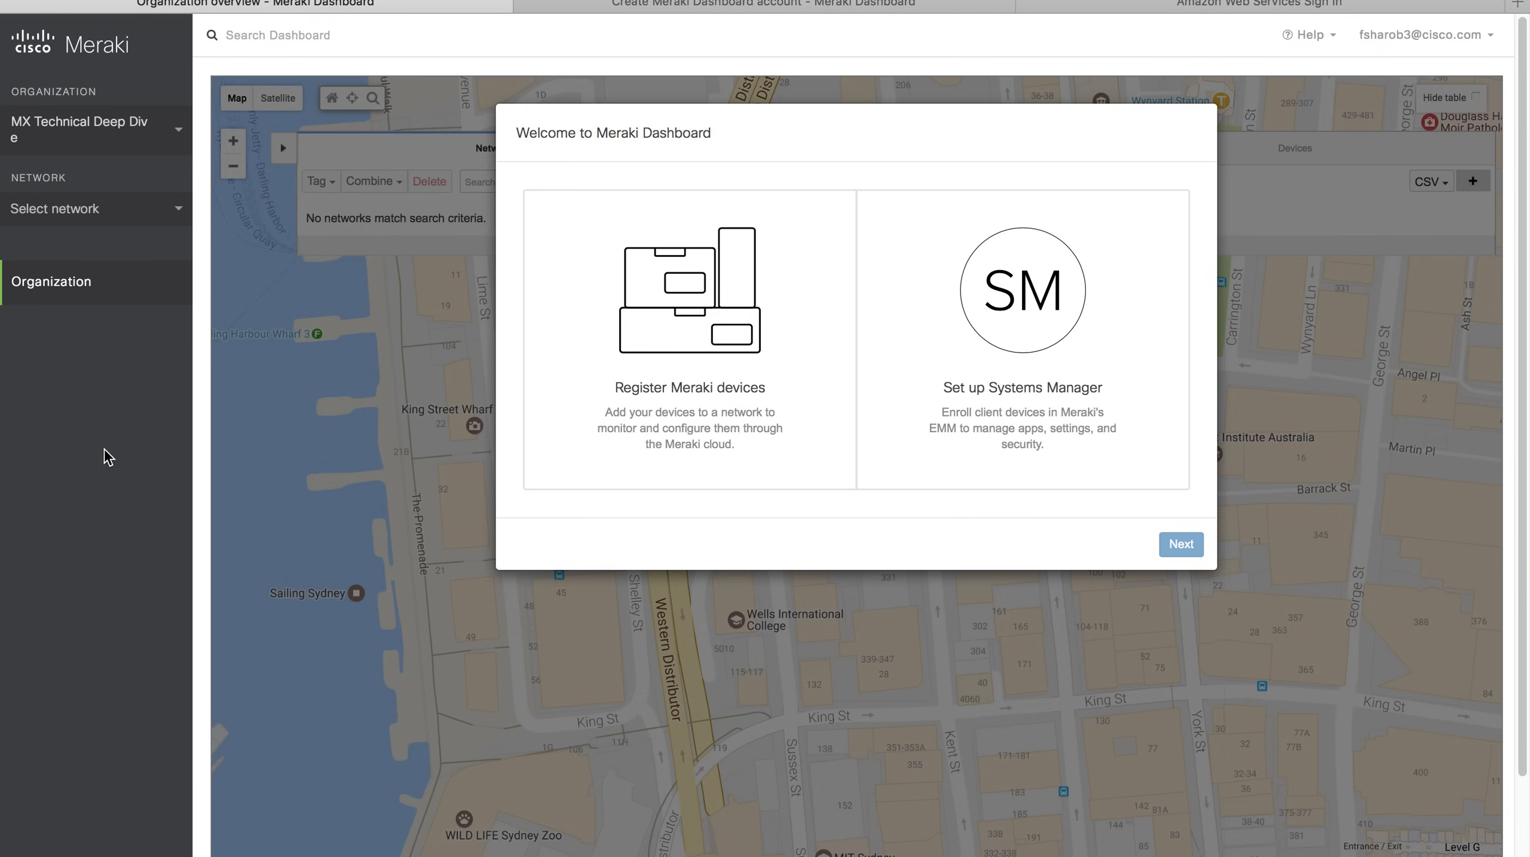
pyautogui.click(655, 385)
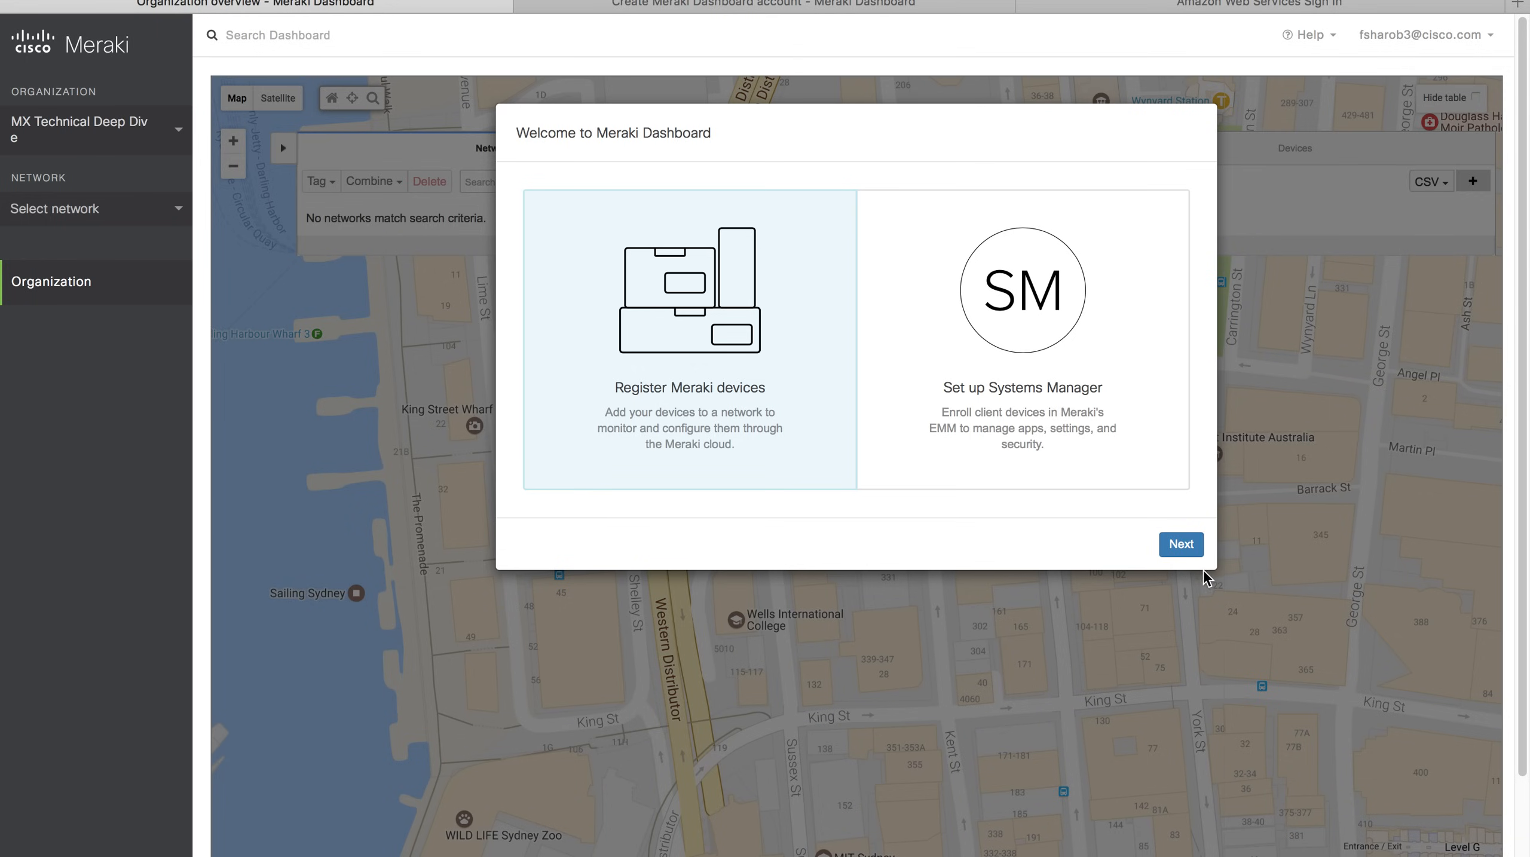
pyautogui.click(1180, 546)
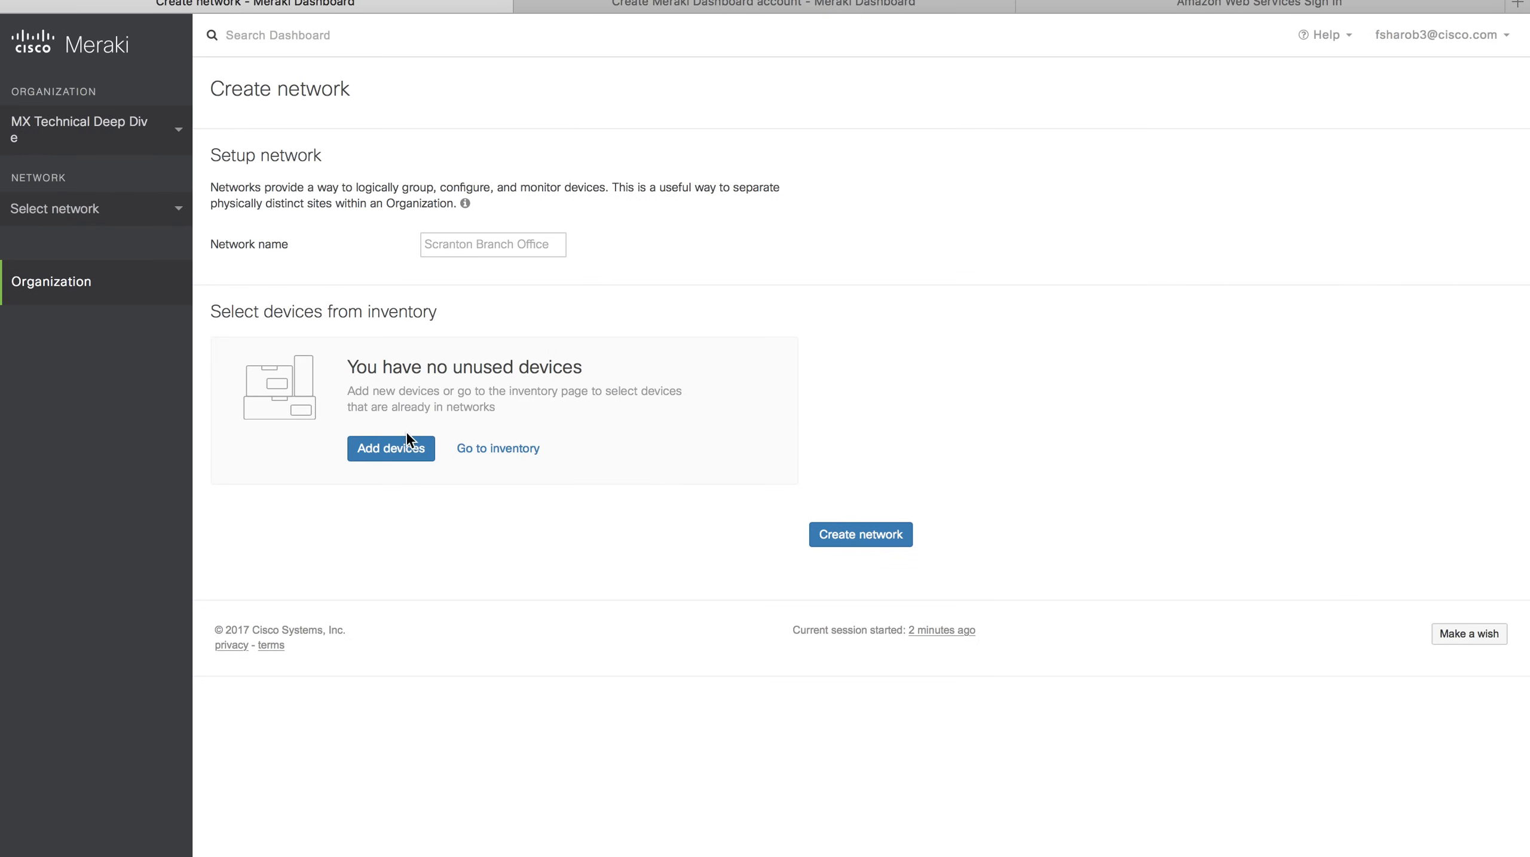
# Copy serial numbers B2:B9 from the Excel sheet into the Add devices to inventory box.
pyautogui.click(400, 447)
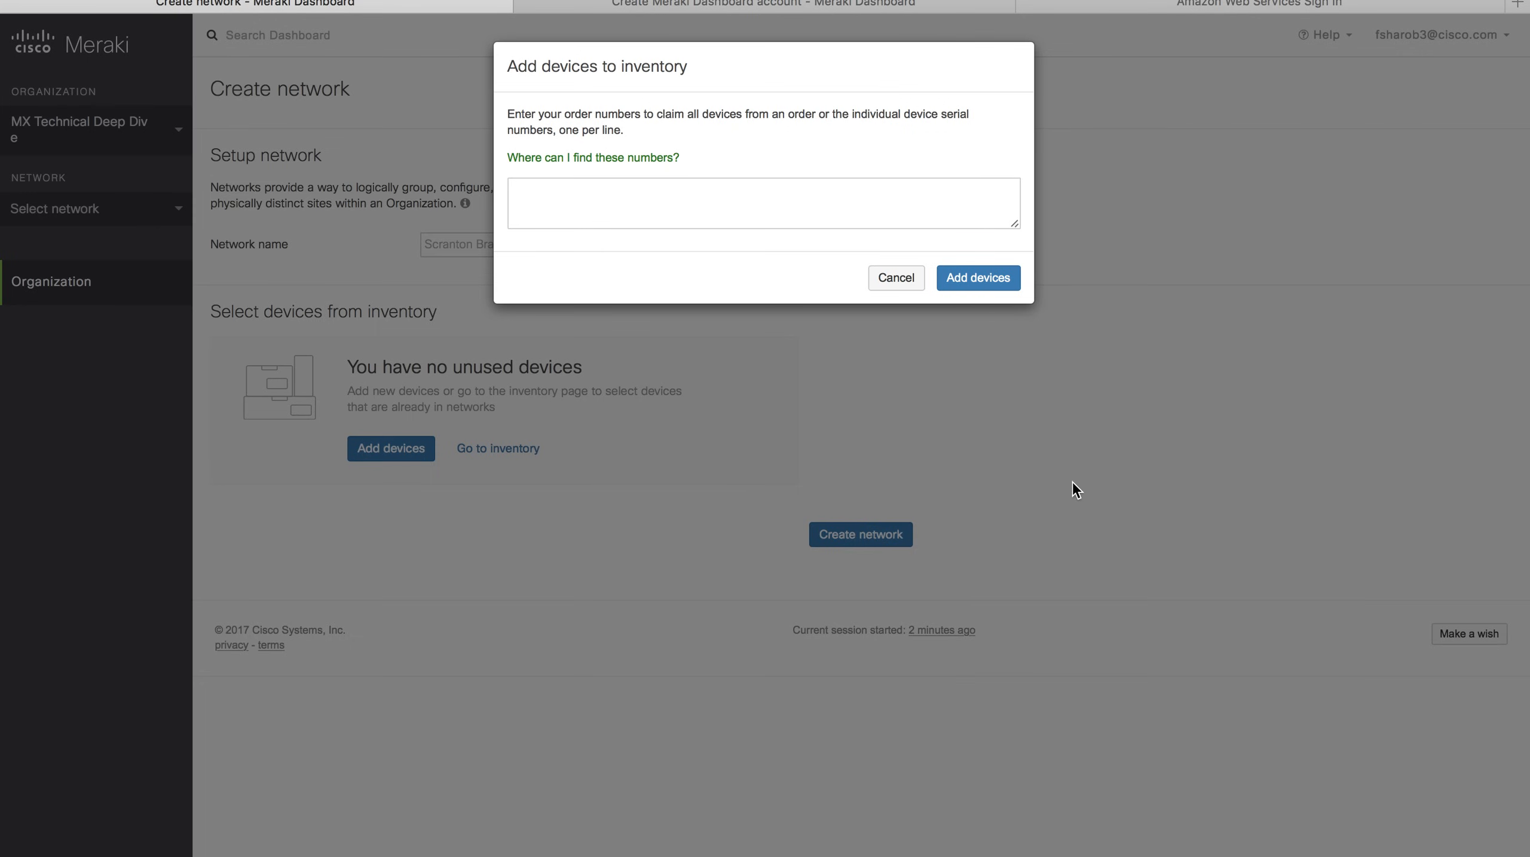
pyautogui.hotkey('ctrl', 'Right')
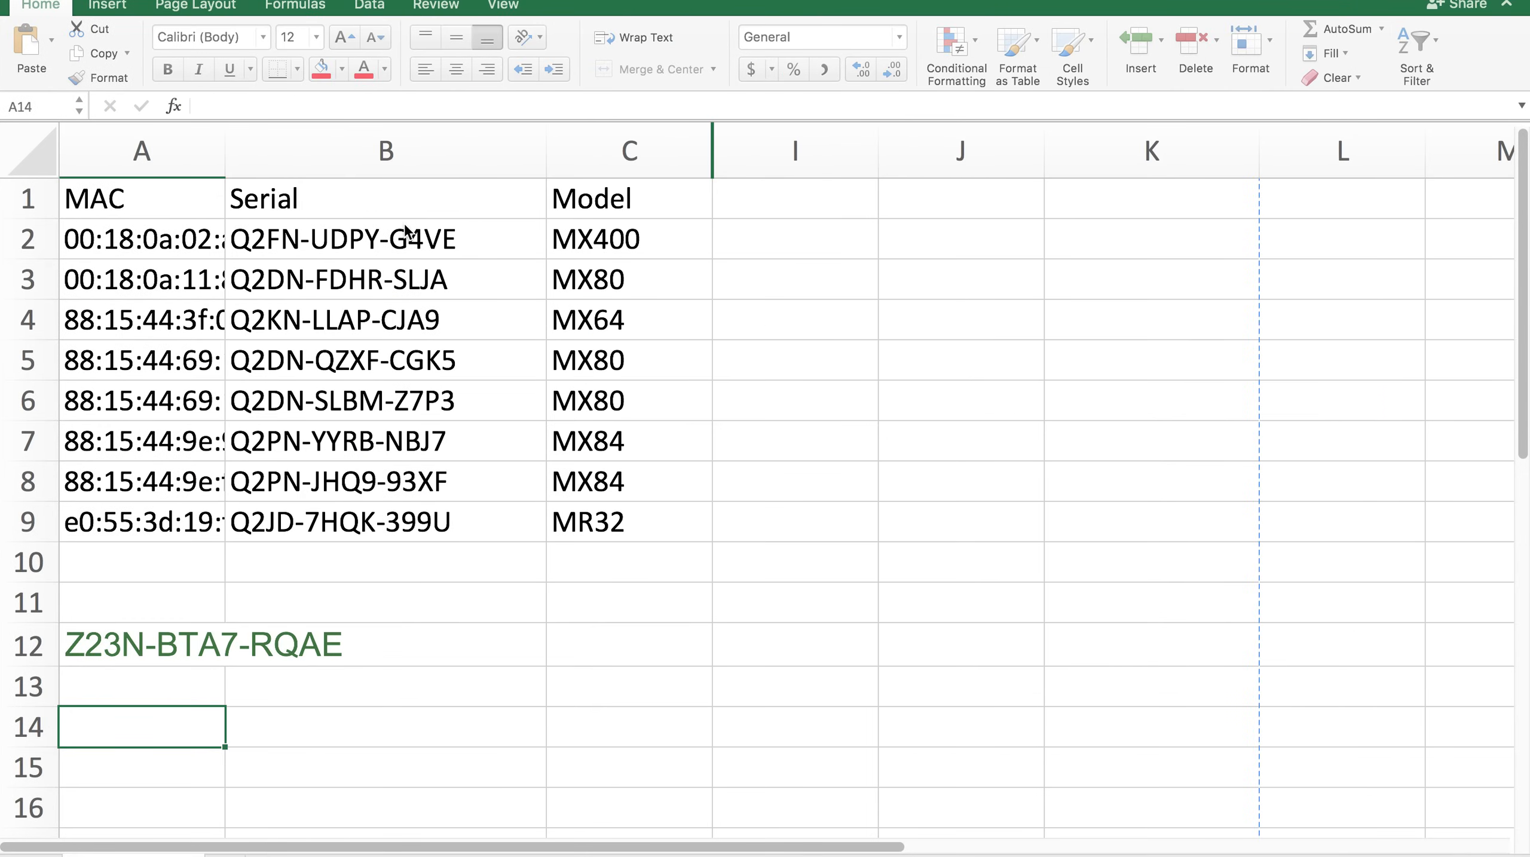
pyautogui.moveTo(403, 239); pyautogui.dragTo(317, 518)
pyautogui.press('super+c')
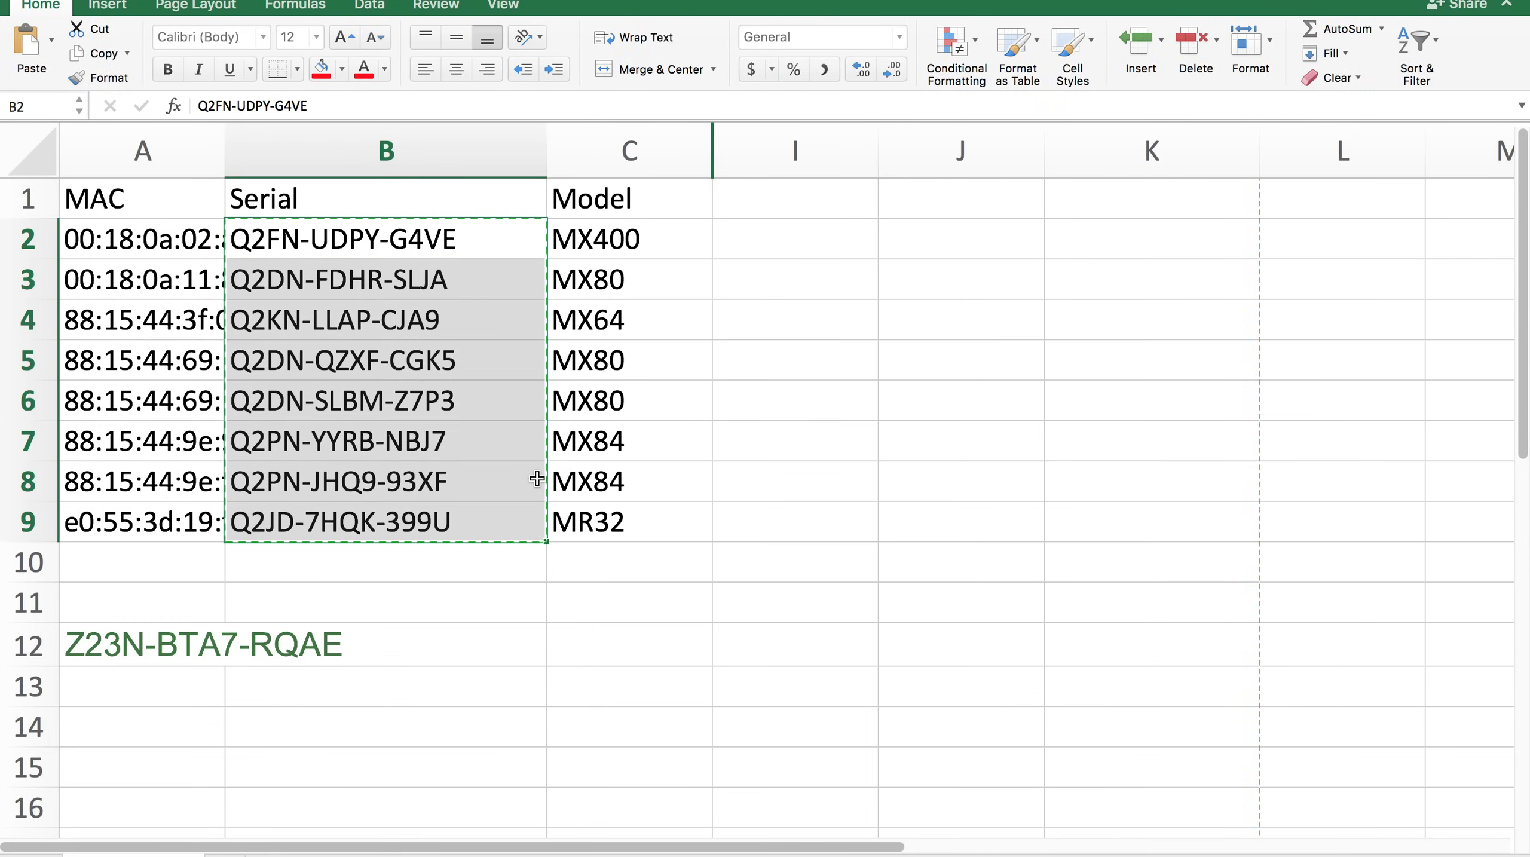
pyautogui.hotkey('ctrl', 'Left')
pyautogui.click(599, 213)
pyautogui.press('super+v')
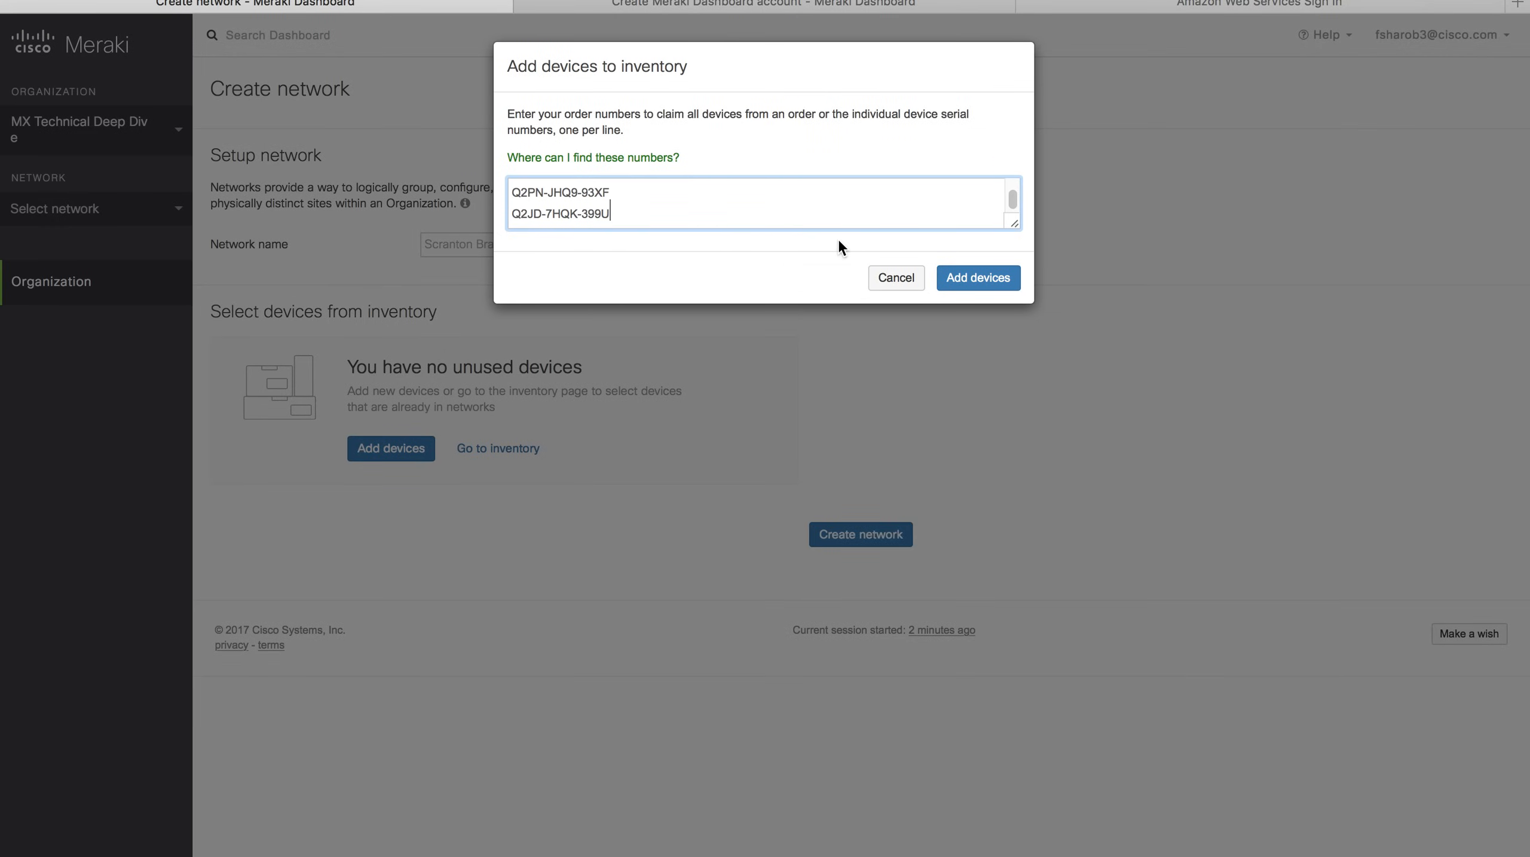
# Claim the eight pasted devices into inventory and close the Add devices dialog.
pyautogui.scroll(5, 826, 211)
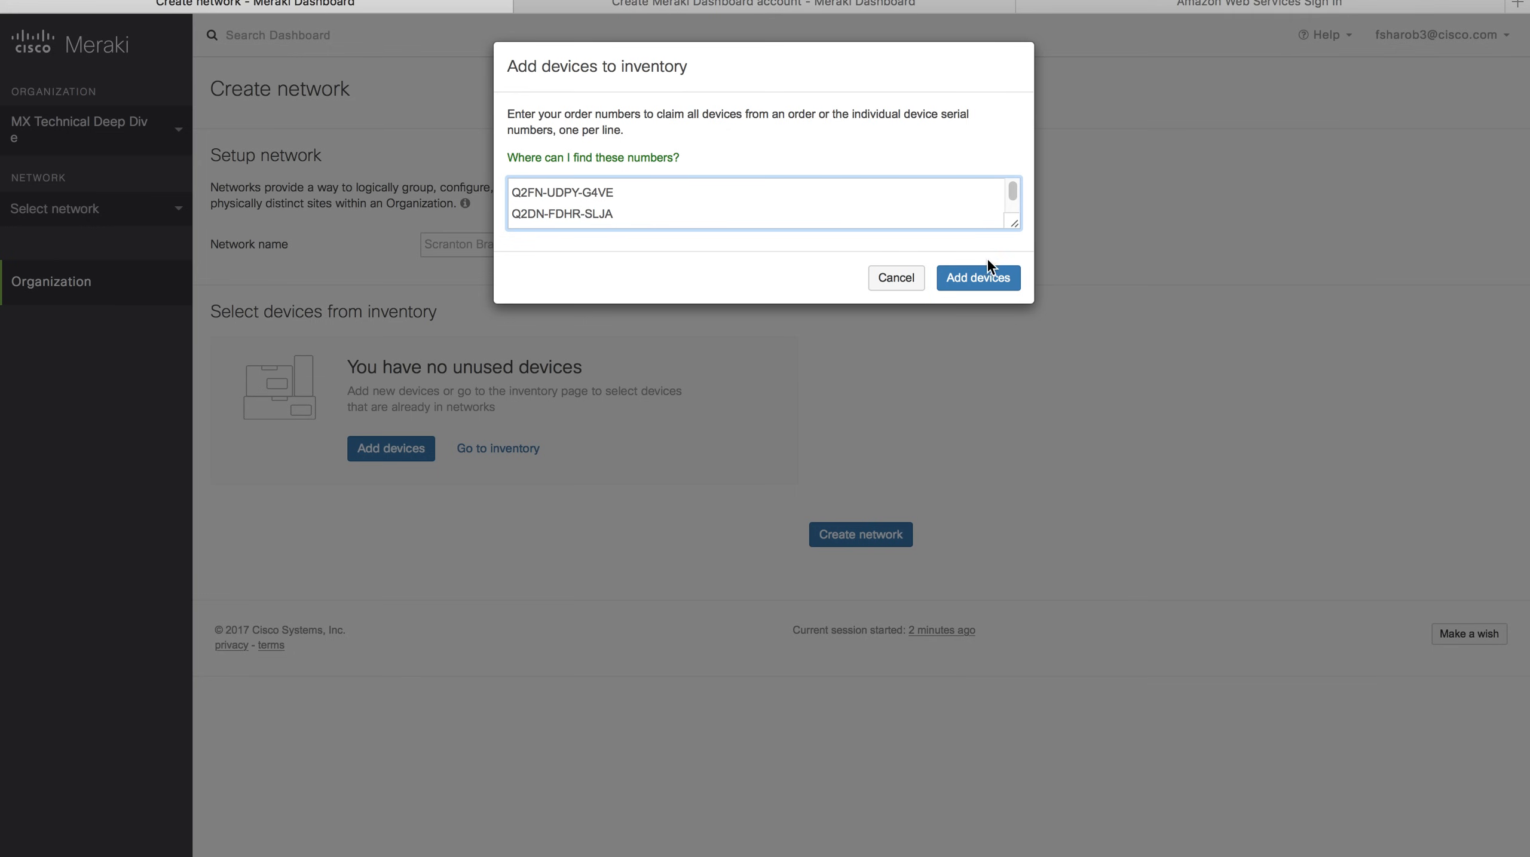
pyautogui.click(989, 278)
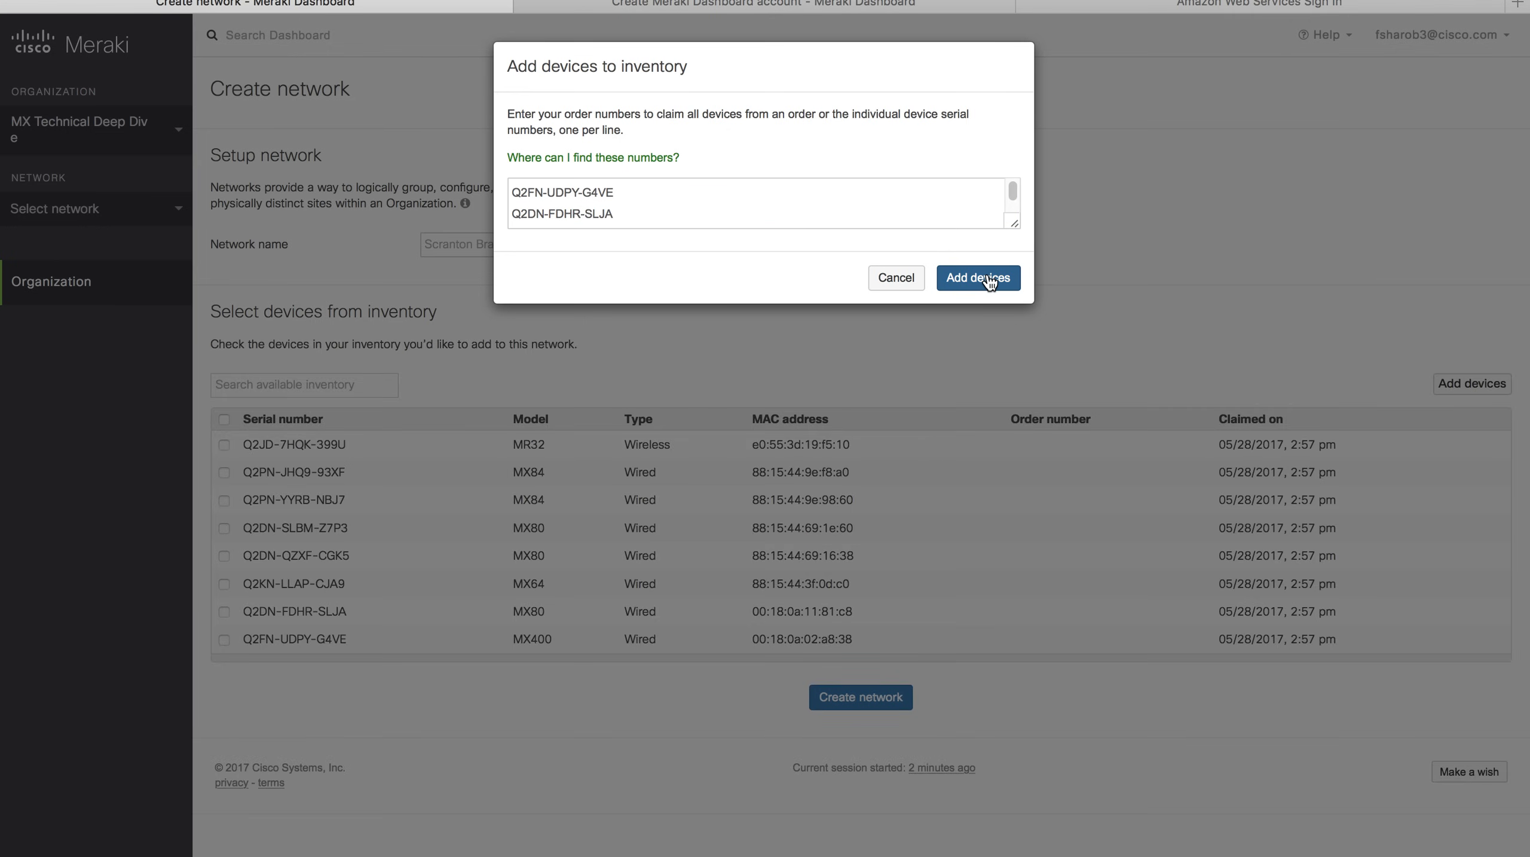
pyautogui.click(904, 277)
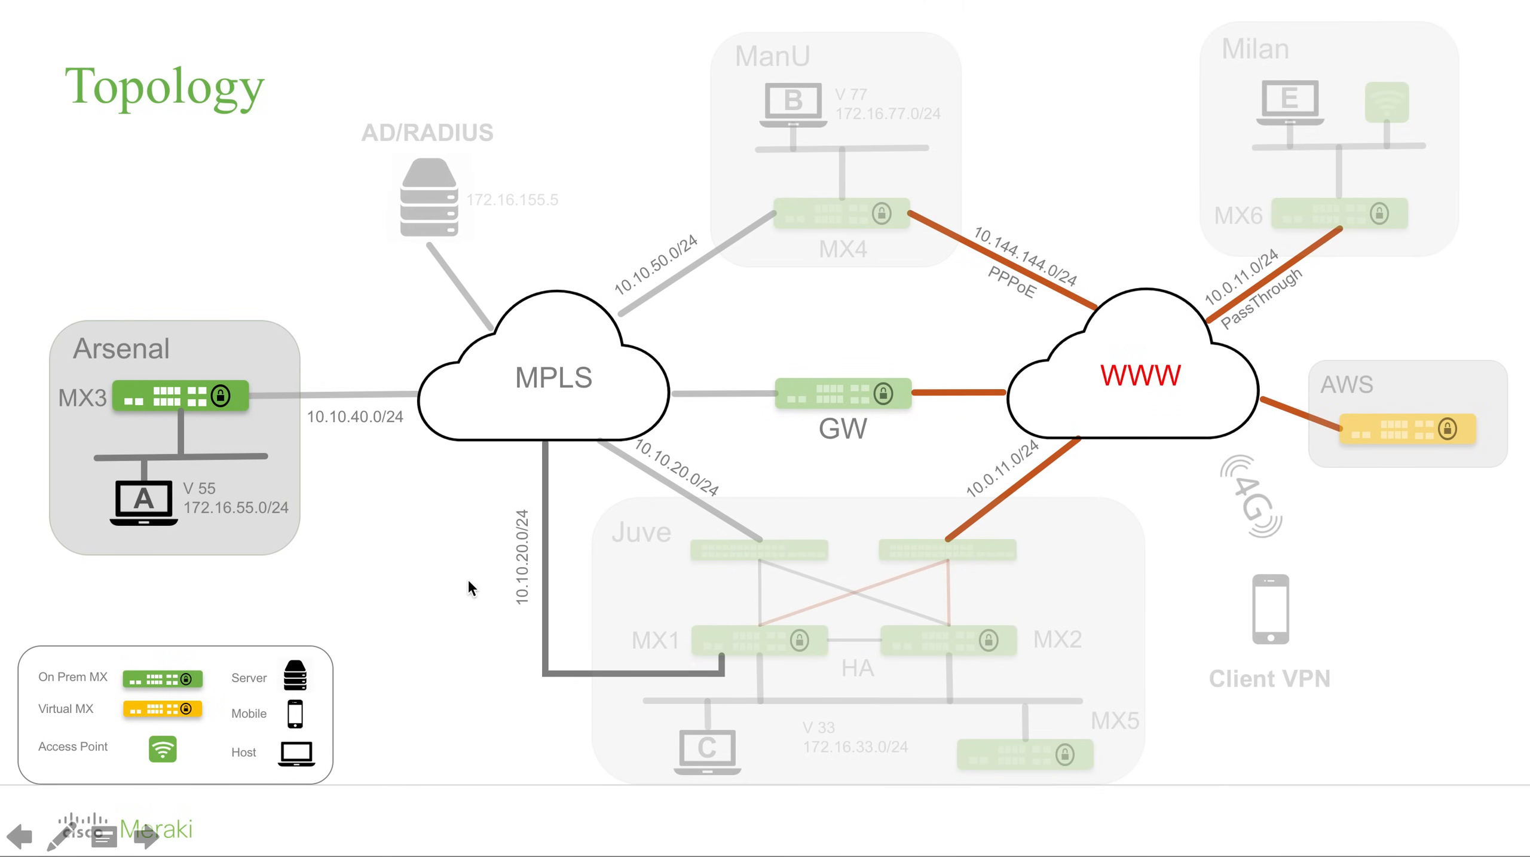
pyautogui.click(364, 604)
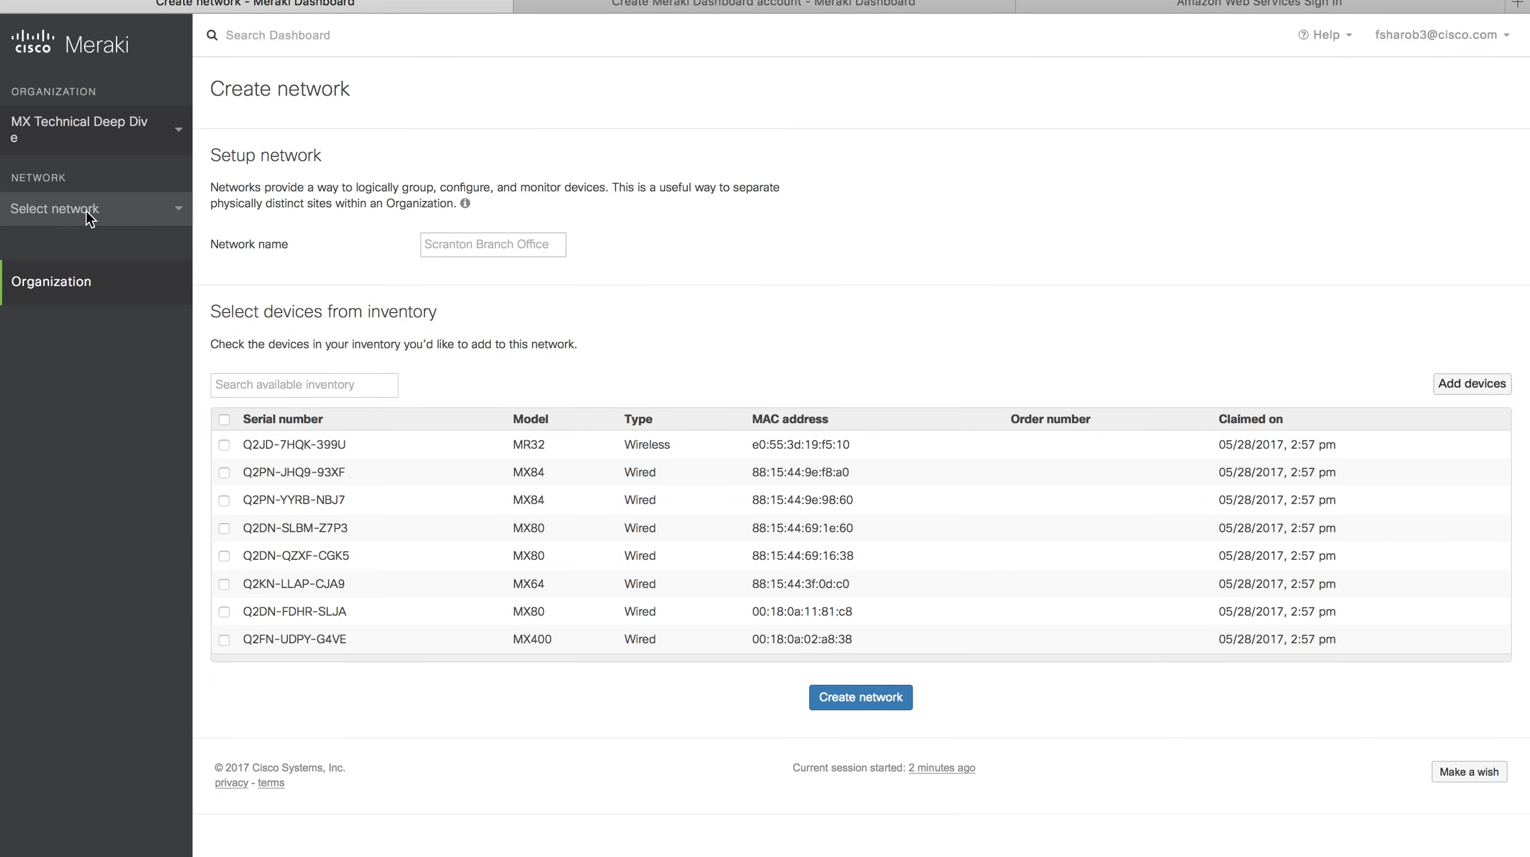
# Create security-appliance network 'Arsenal' containing the MX80 Q2DN-SLBM-Z7P3.
pyautogui.click(87, 215)
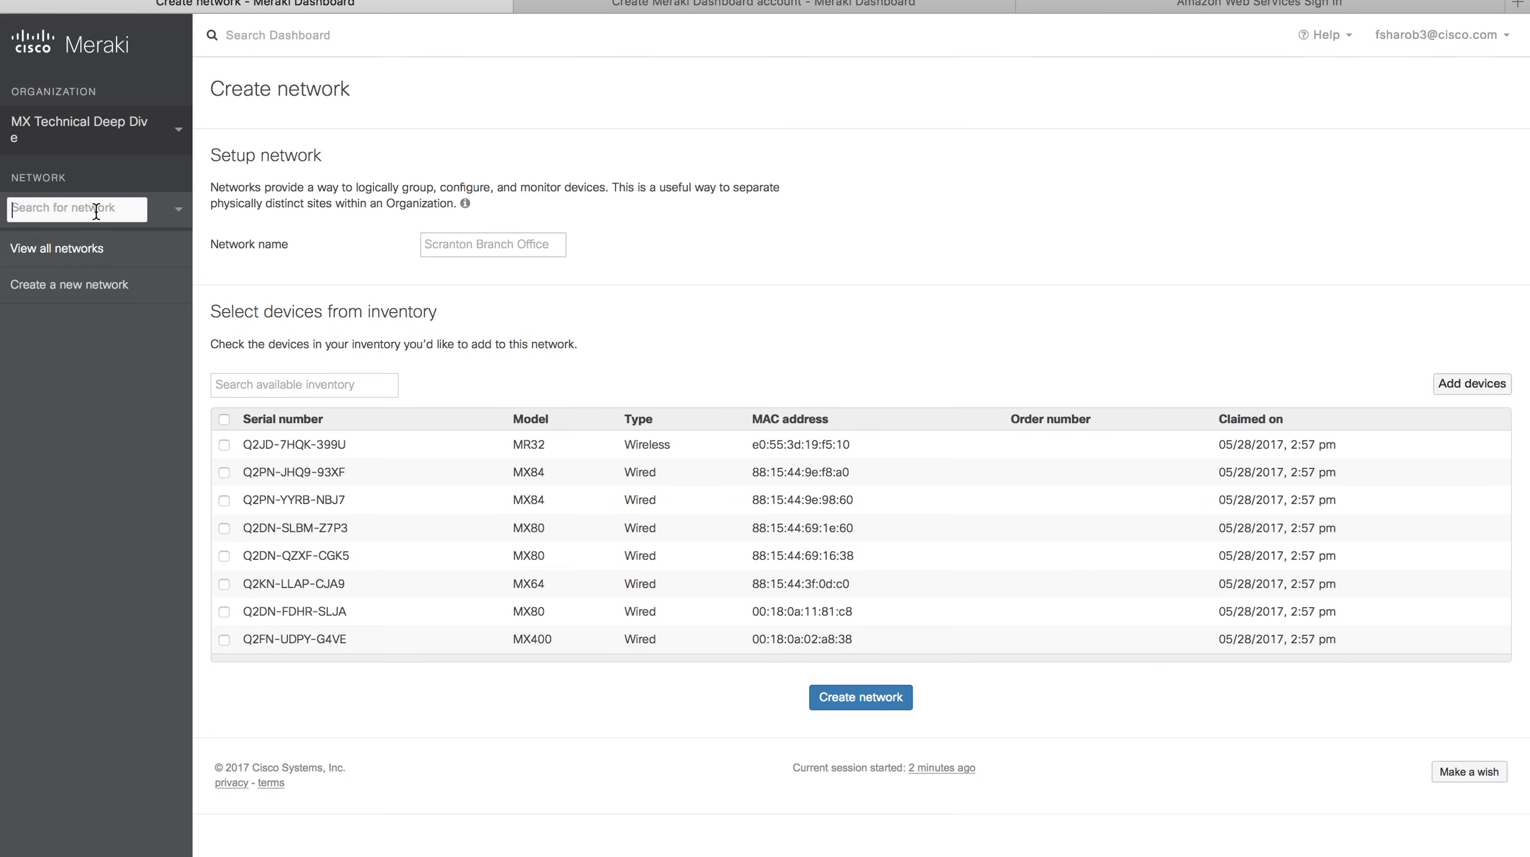
pyautogui.click(86, 290)
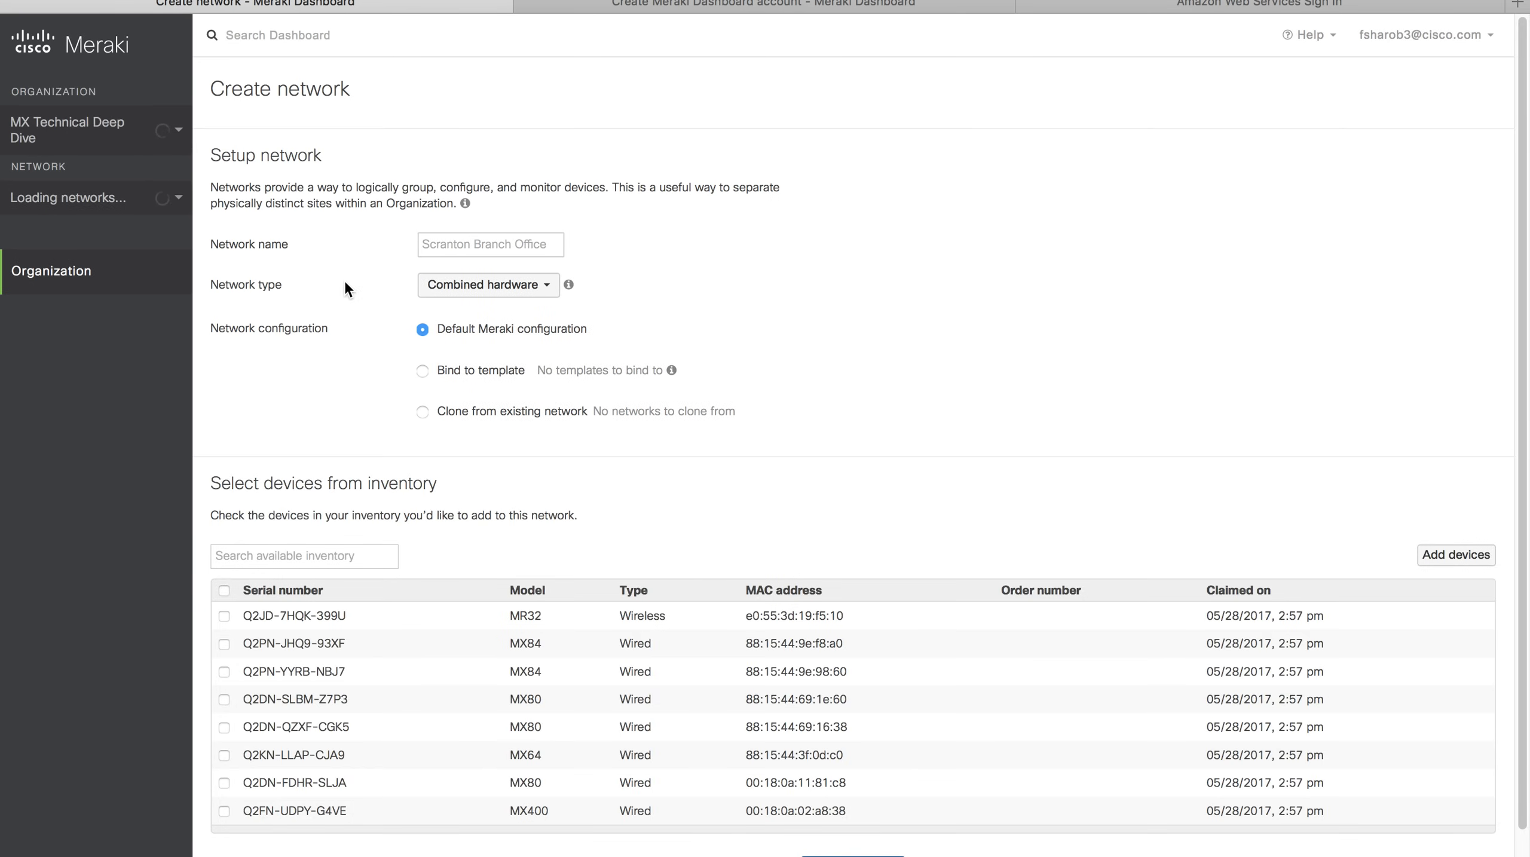
pyautogui.click(453, 243)
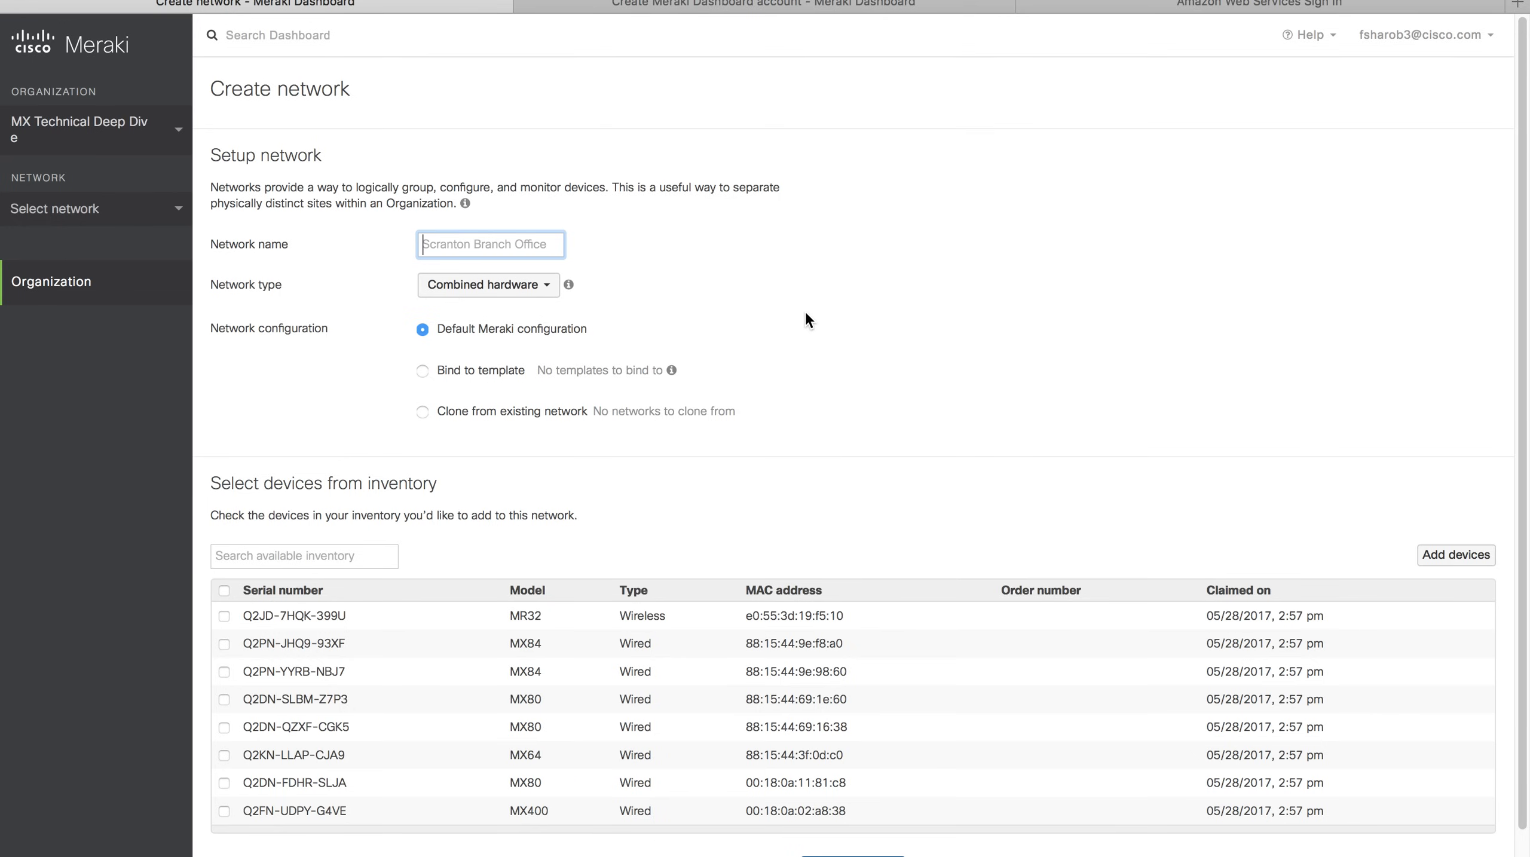
pyautogui.write('Arsenal')
pyautogui.click(503, 298)
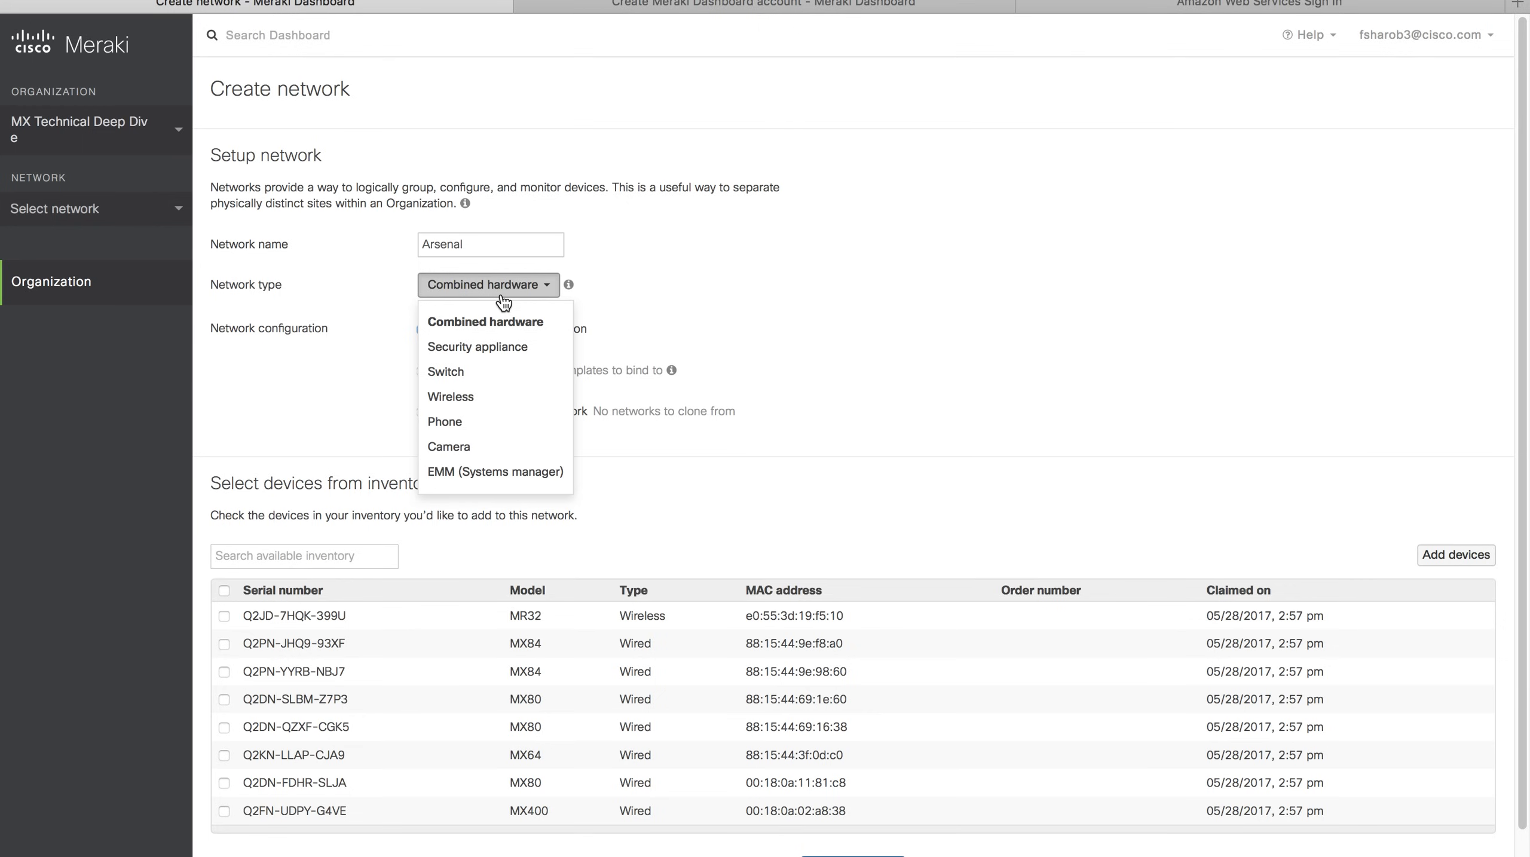
pyautogui.click(496, 346)
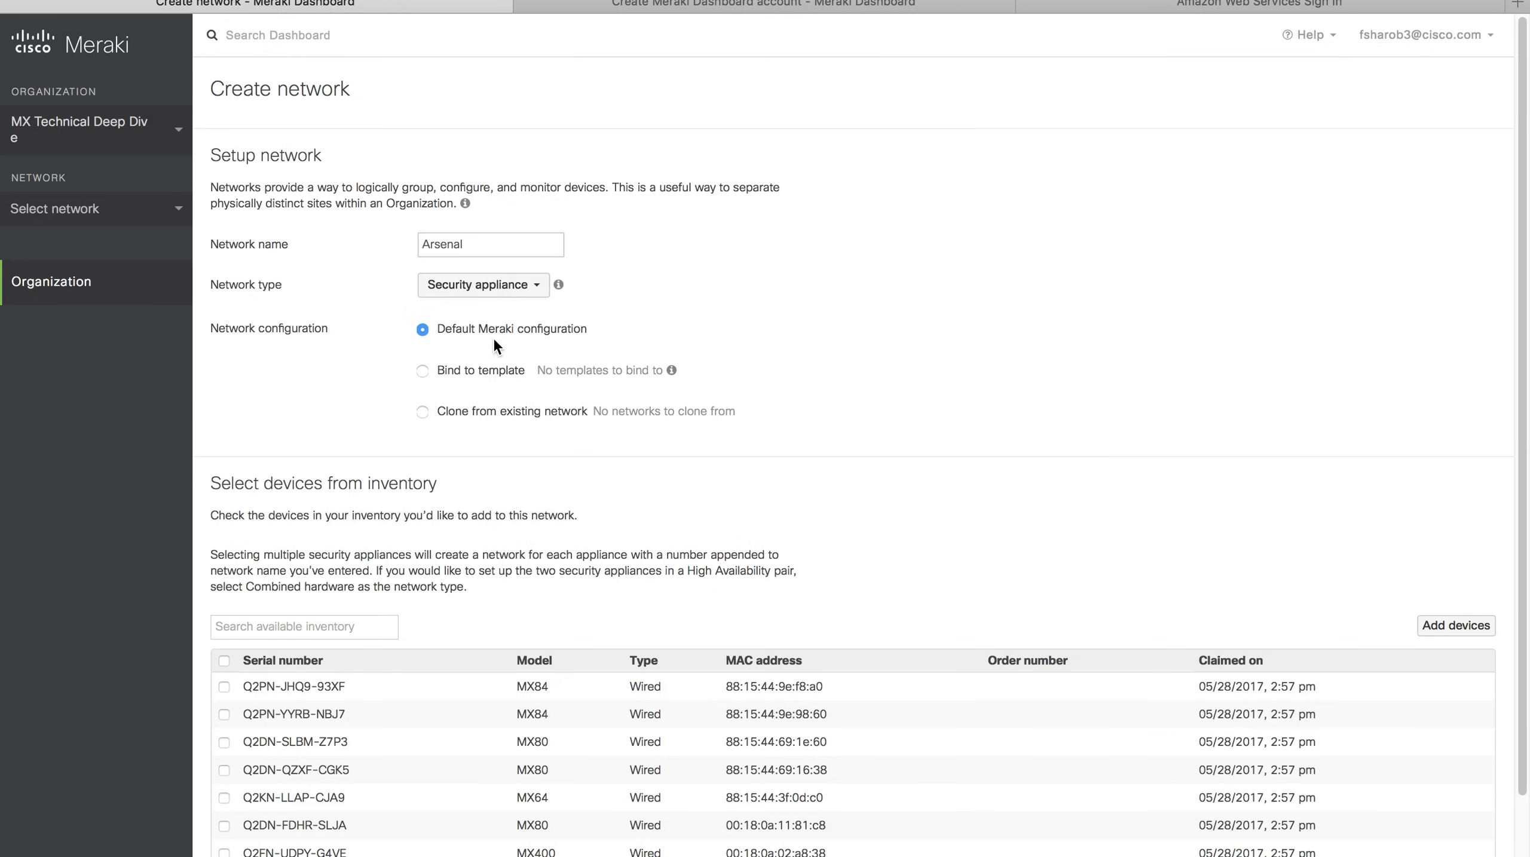
pyautogui.scroll(-2, 496, 345)
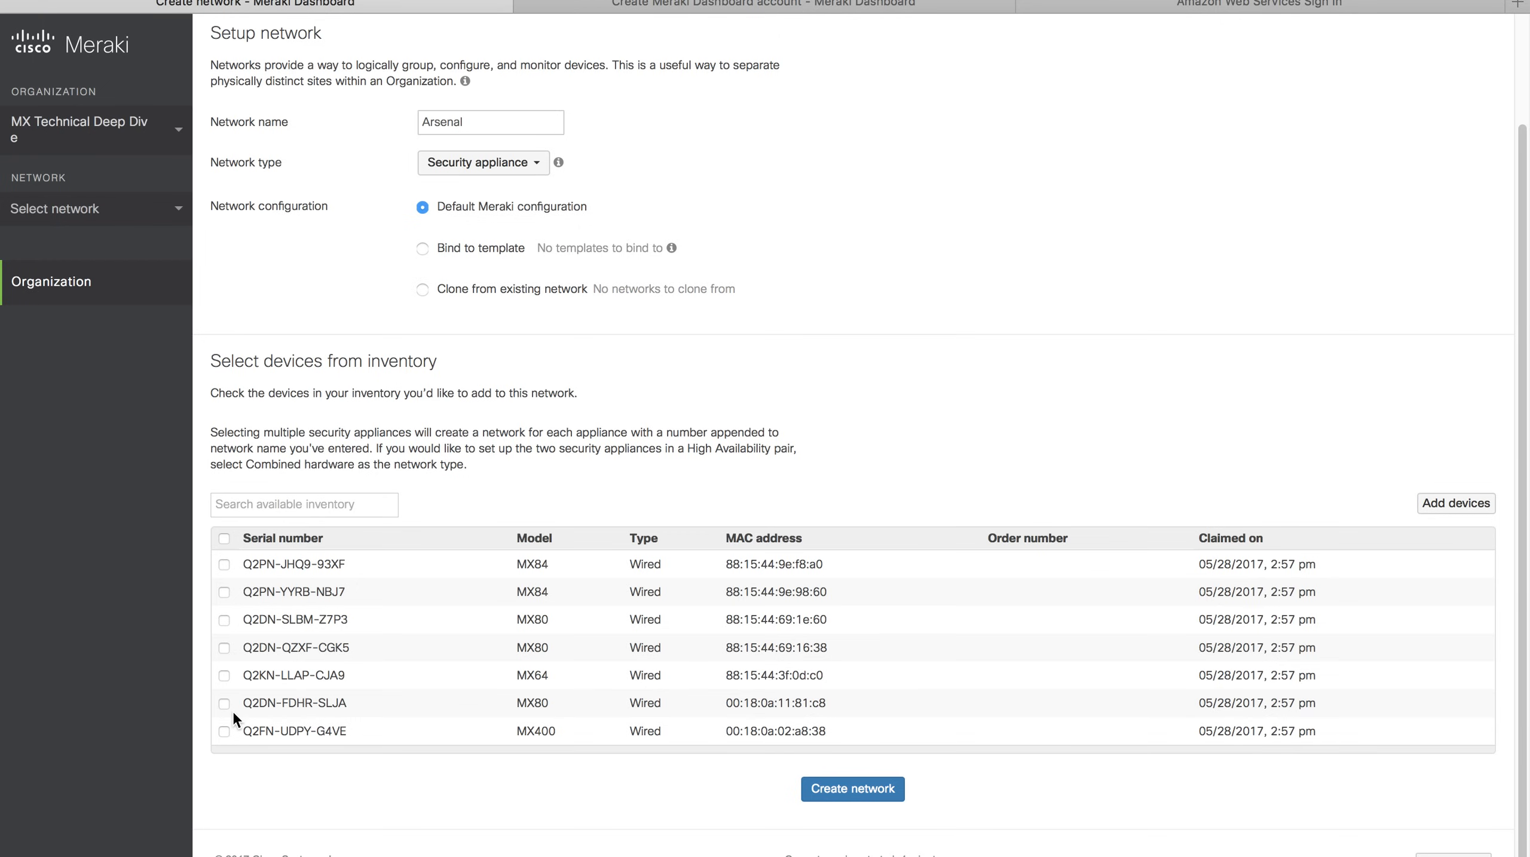
pyautogui.click(227, 618)
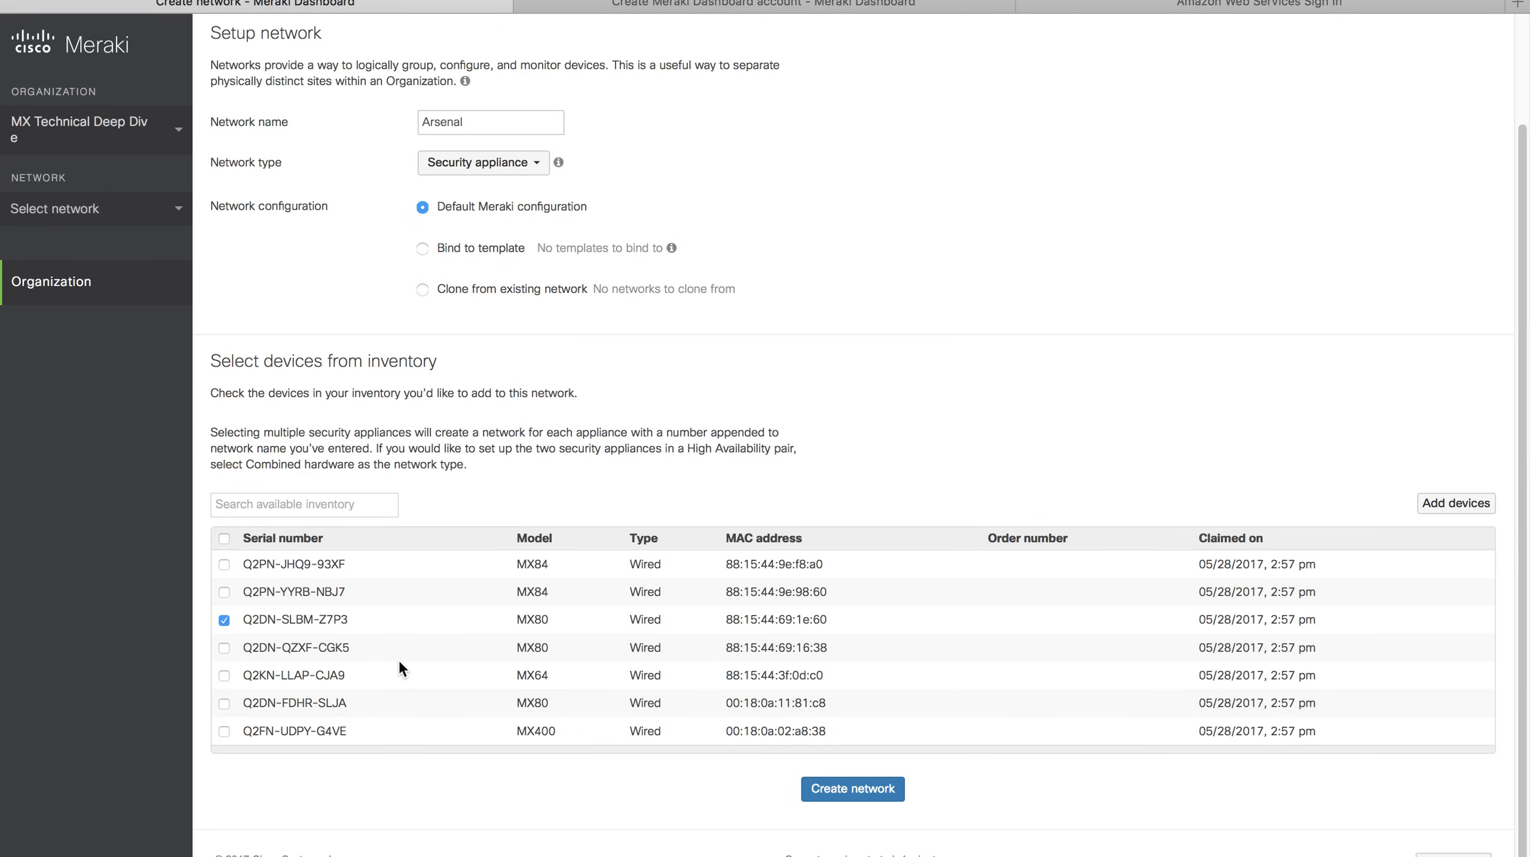
pyautogui.click(877, 798)
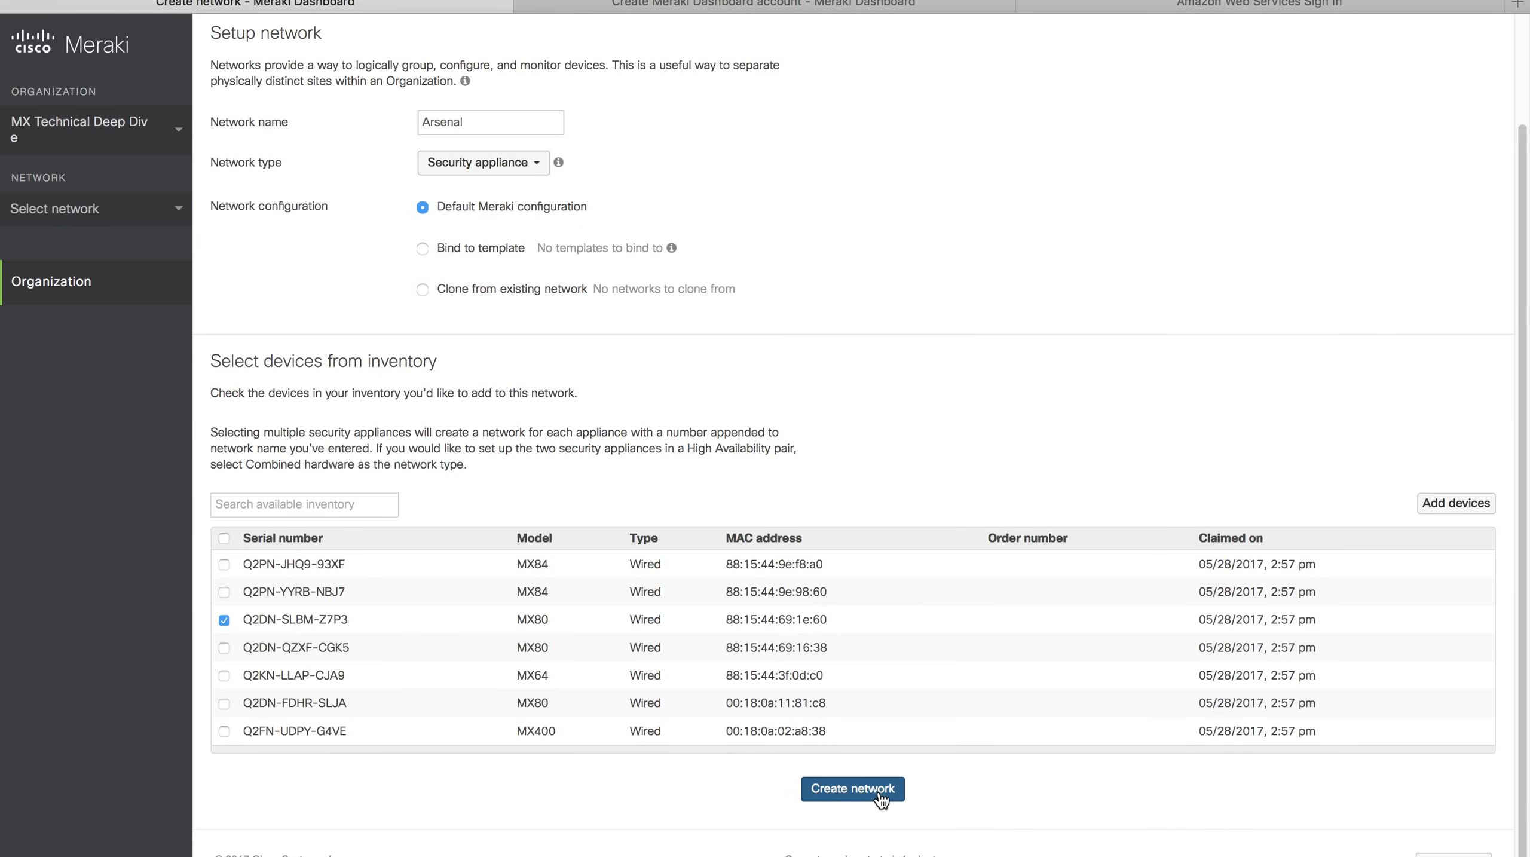
pyautogui.click(879, 792)
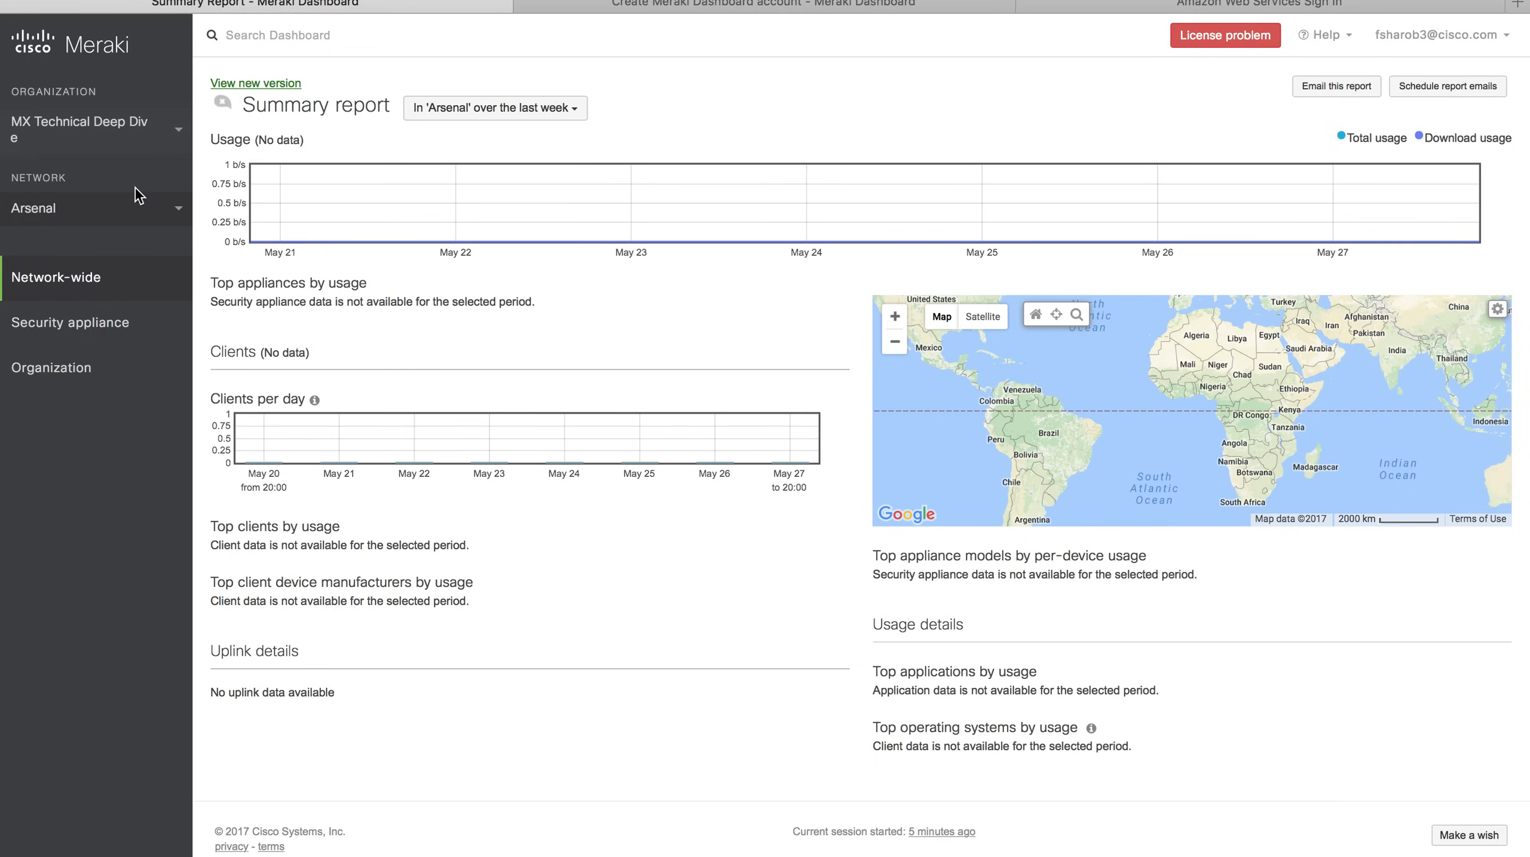
# Check the Network list shows Arsenal while its empty Summary report loads.
pyautogui.click(147, 225)
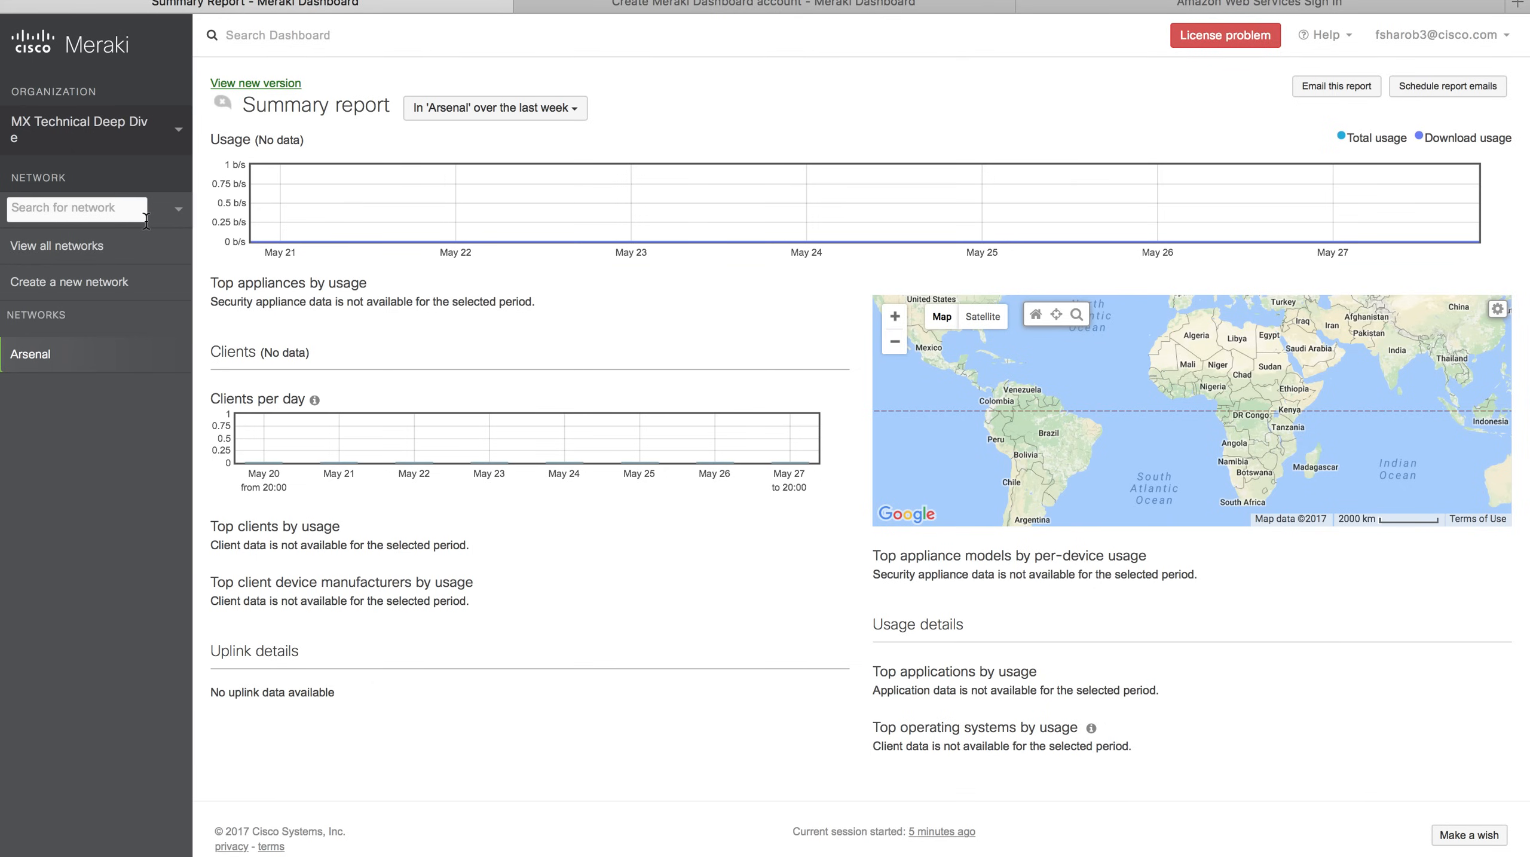
pyautogui.click(181, 224)
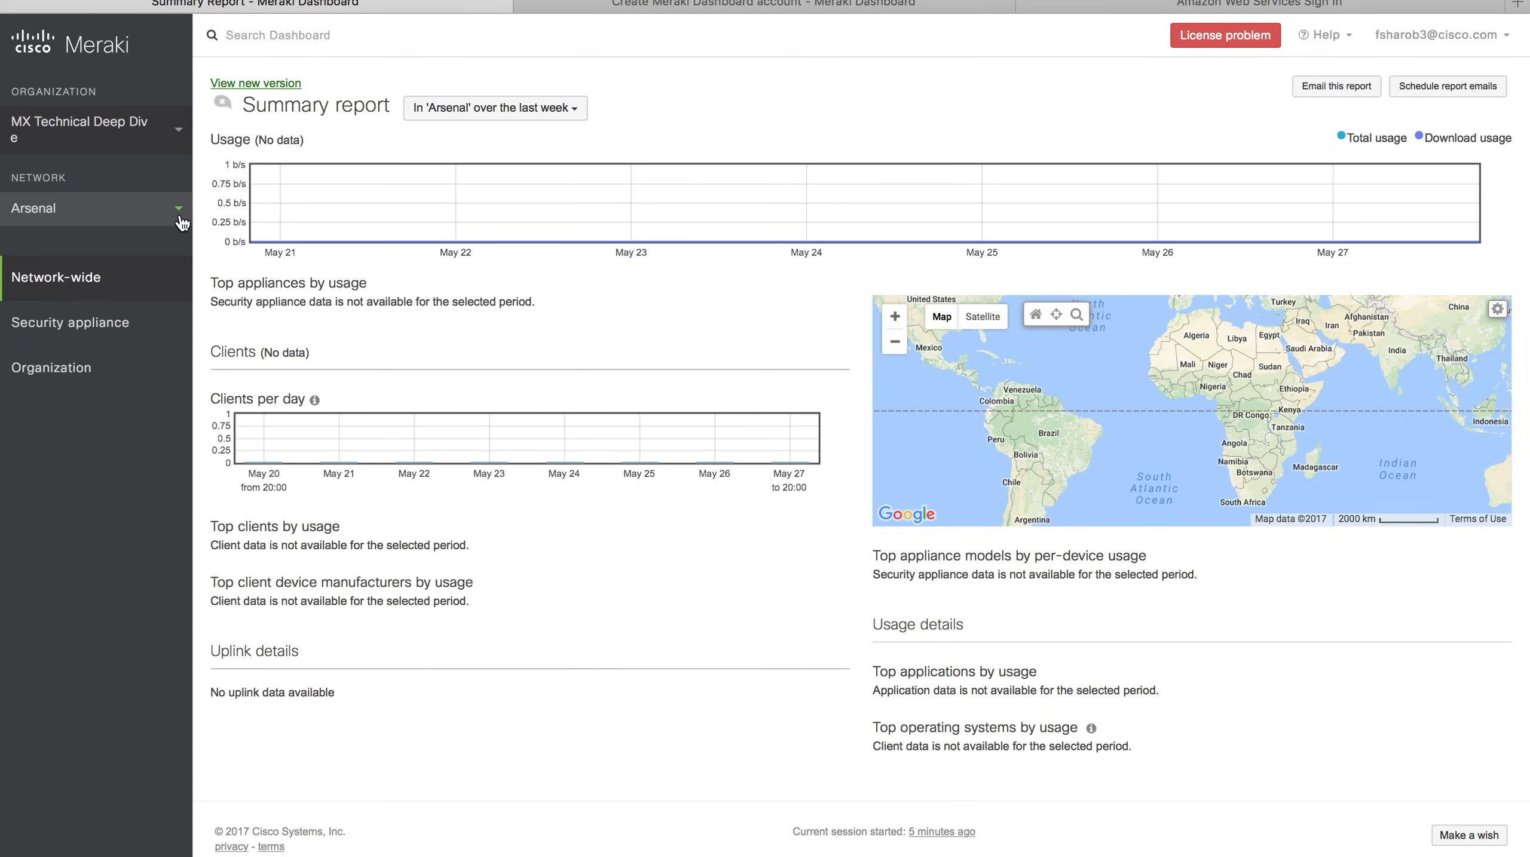
pyautogui.moveTo(101, 329)
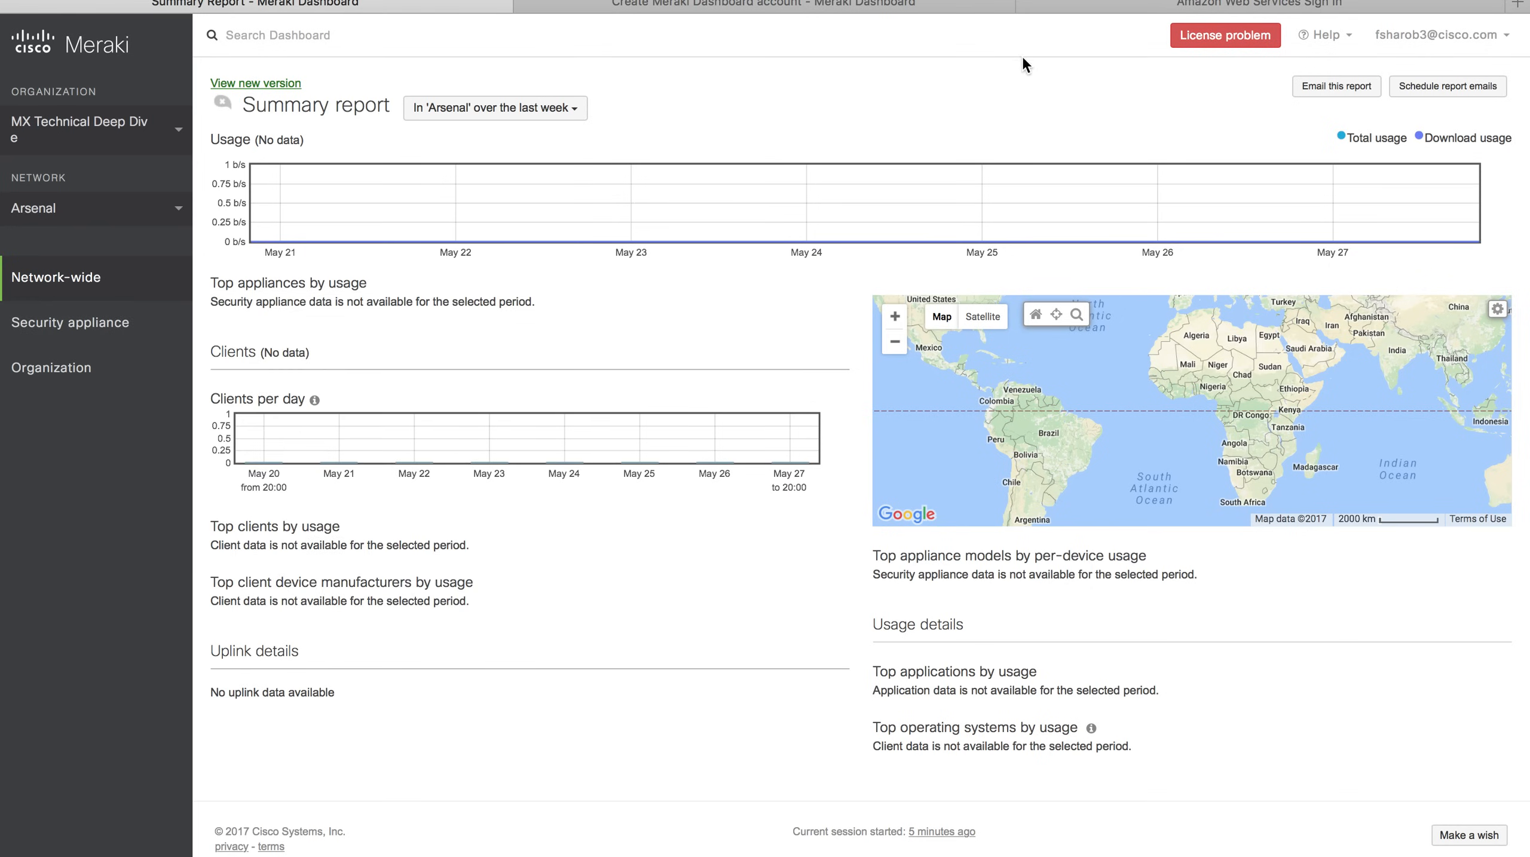
# Review the License Required details: MX80 license limit 0 against 1 current device.
pyautogui.click(1224, 42)
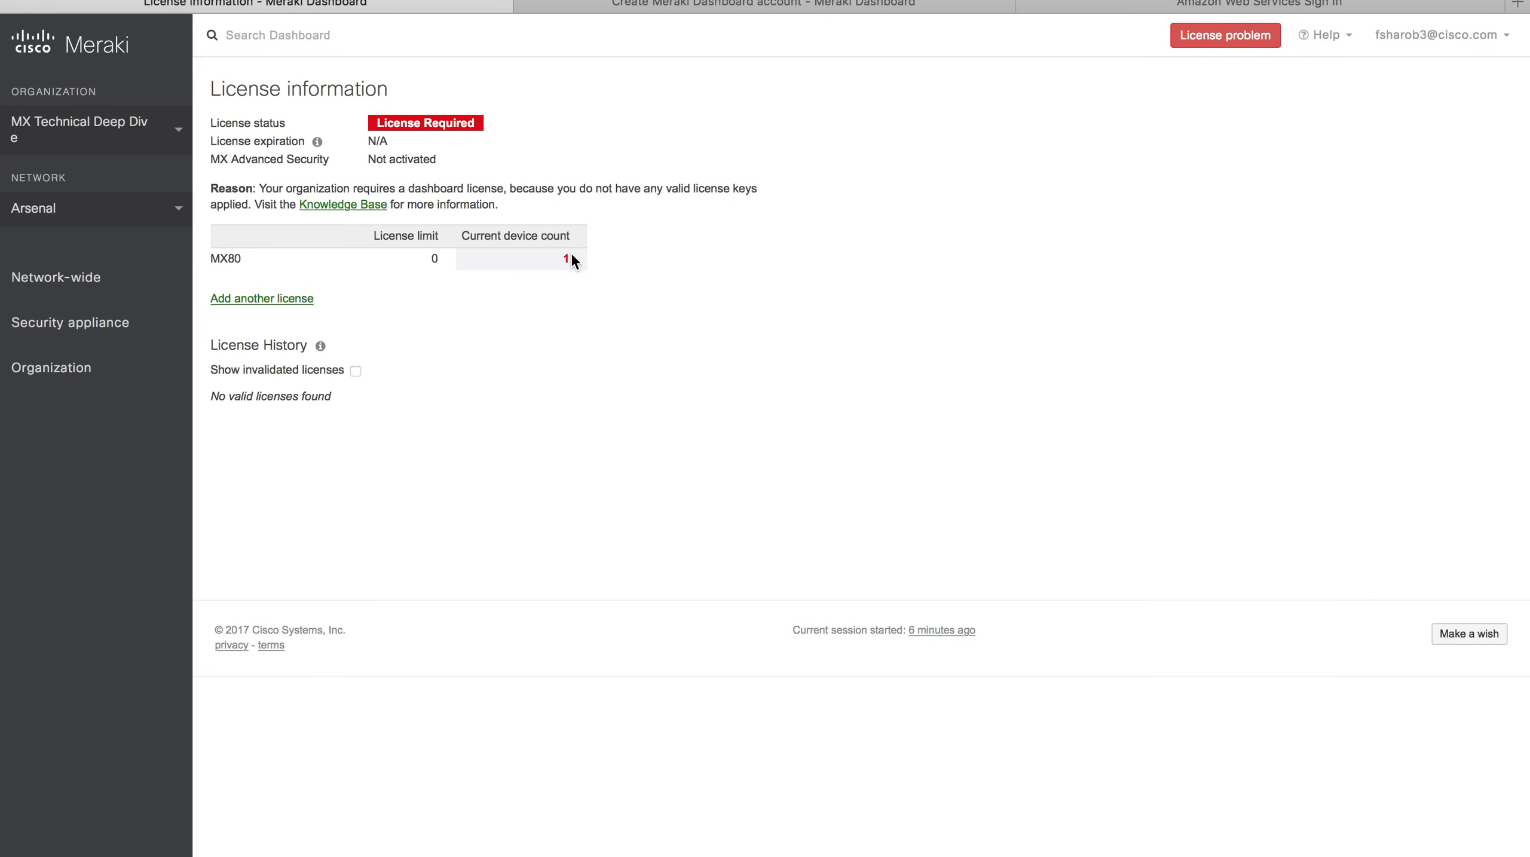
pyautogui.moveTo(572, 255); pyautogui.dragTo(553, 254)
pyautogui.moveTo(443, 255); pyautogui.dragTo(412, 258)
pyautogui.click(179, 210)
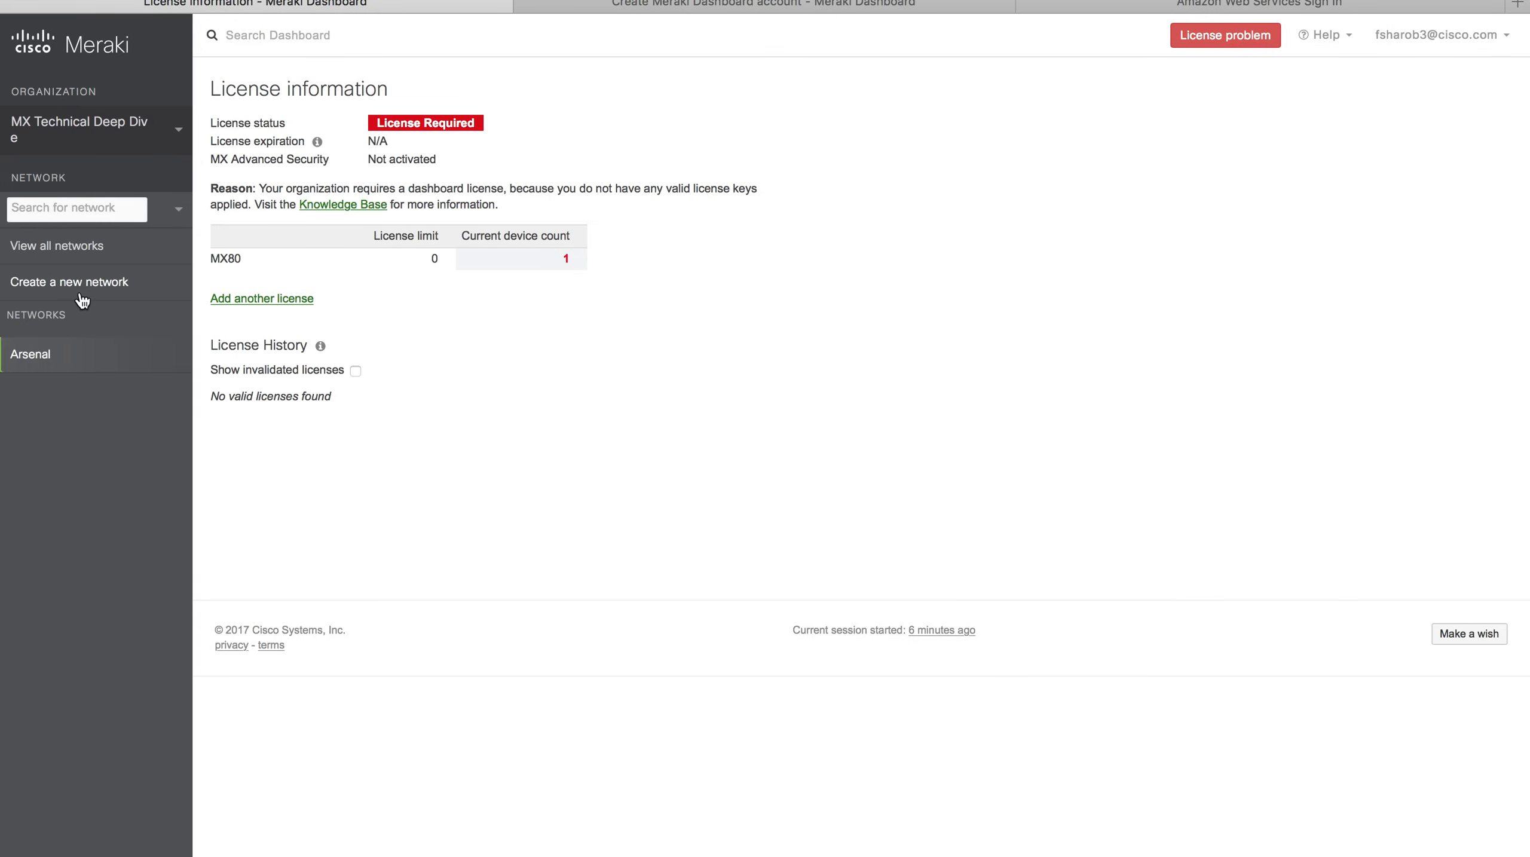
pyautogui.click(81, 295)
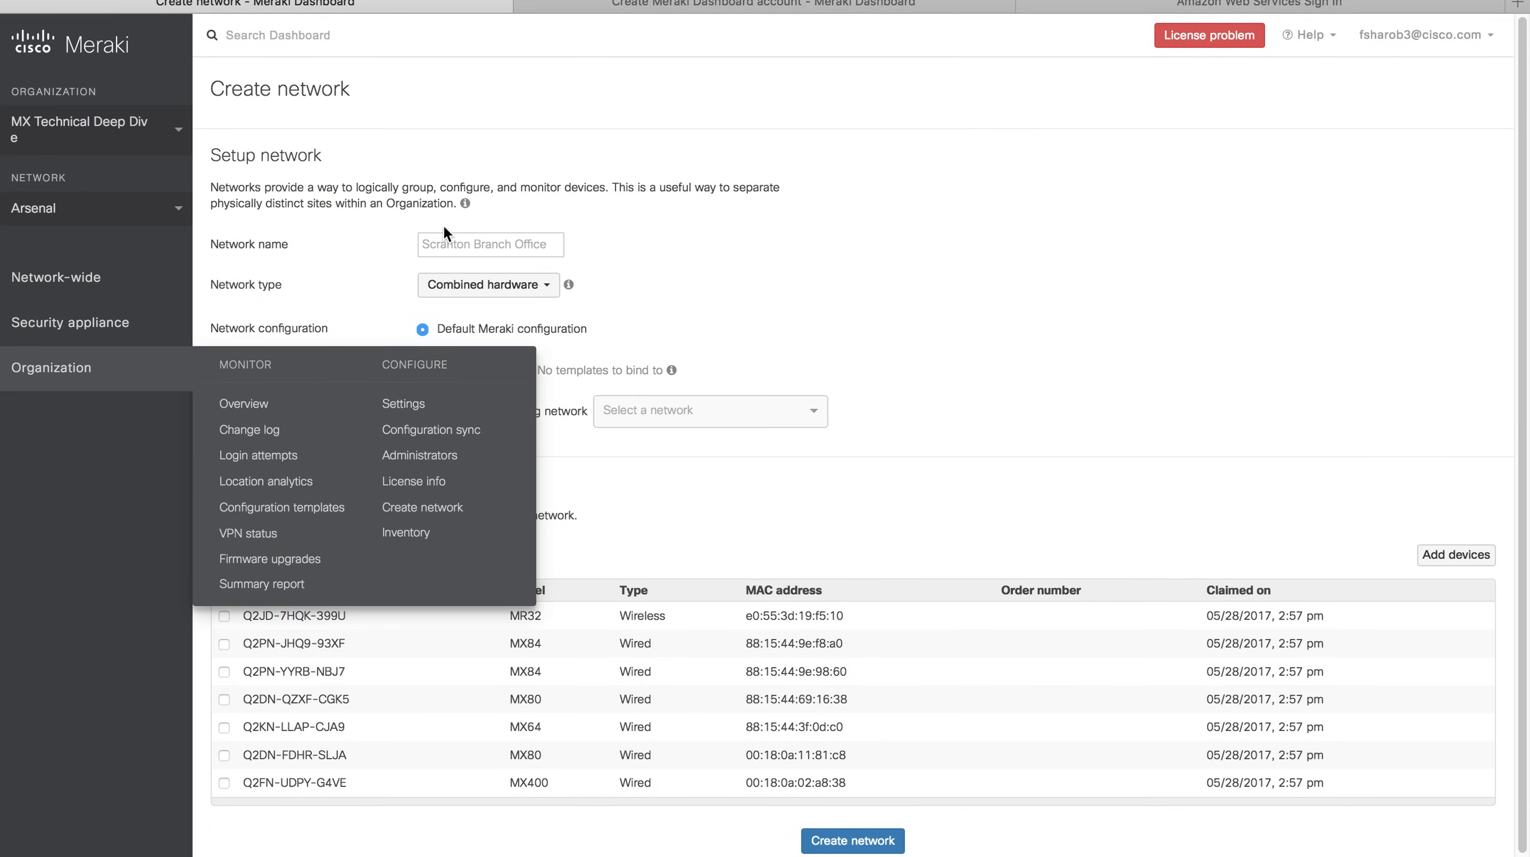
pyautogui.click(445, 241)
pyautogui.write('Manu')
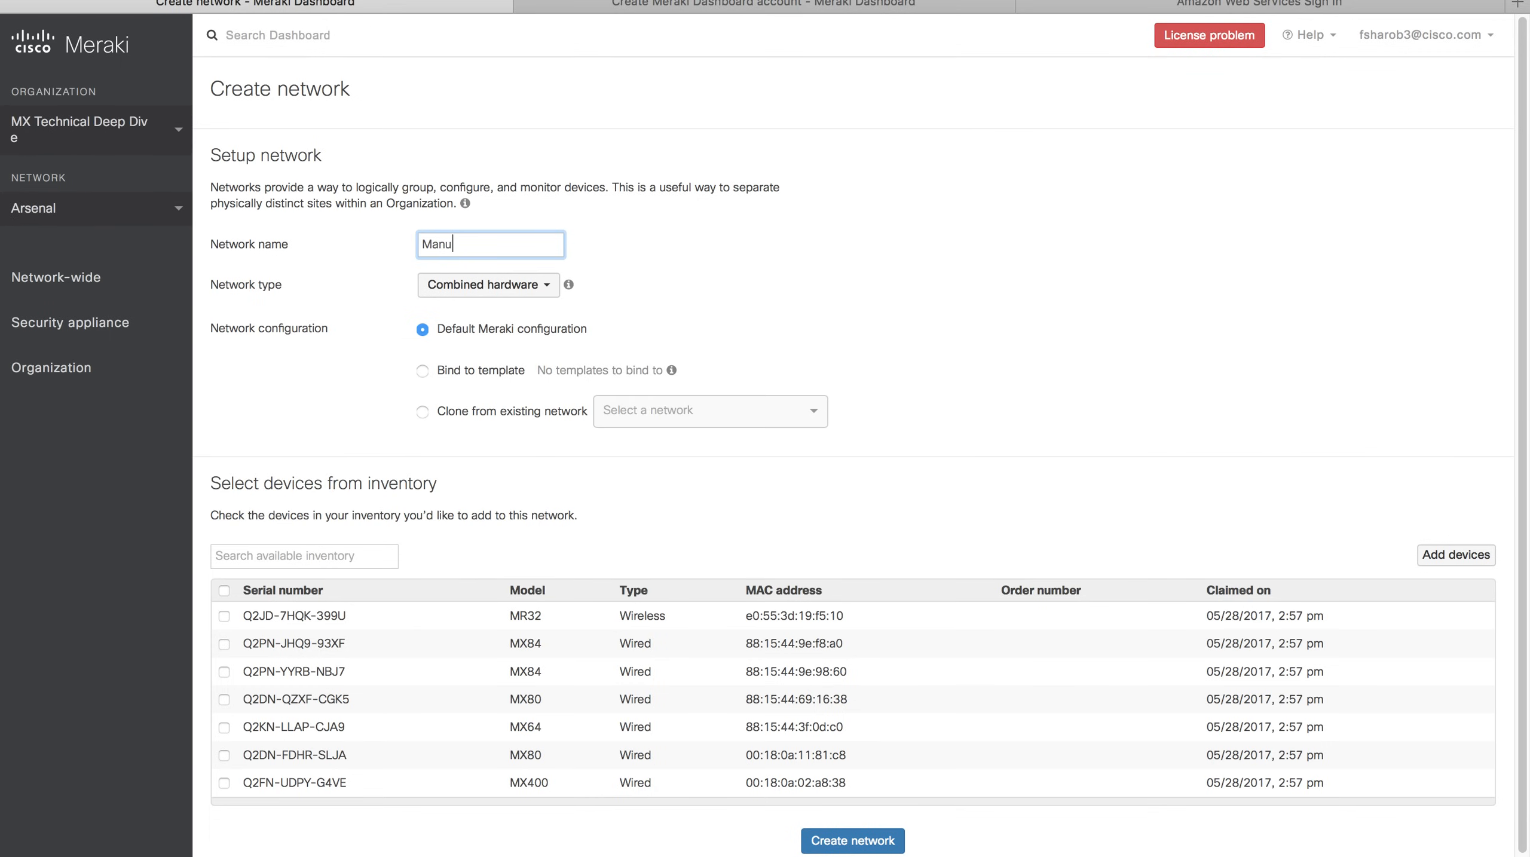
pyautogui.press('BackSpace')
pyautogui.write('U')
pyautogui.click(500, 294)
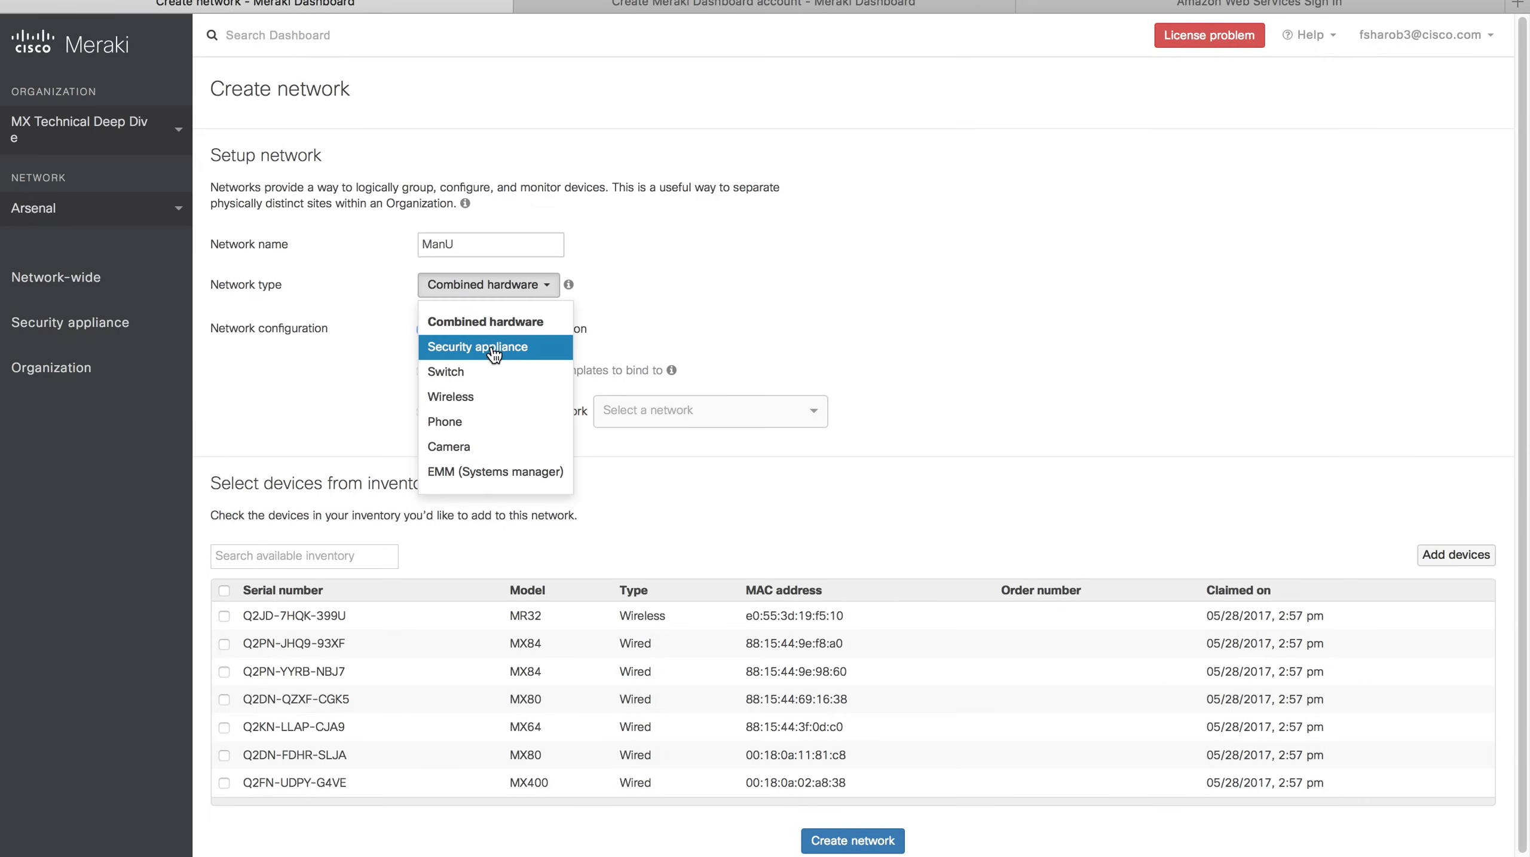
pyautogui.click(498, 348)
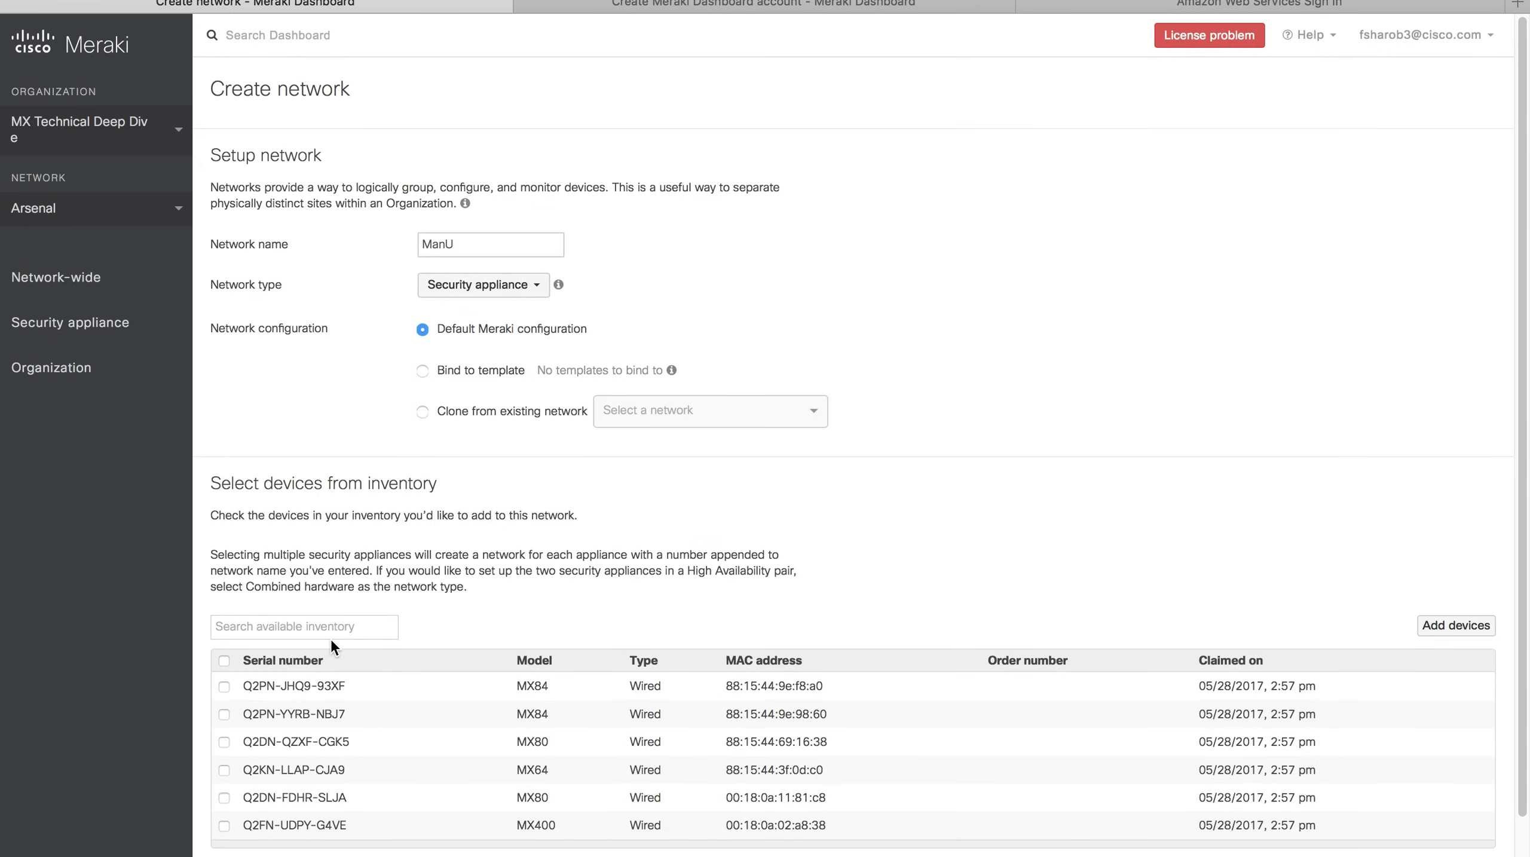
pyautogui.scroll(-3, 318, 672)
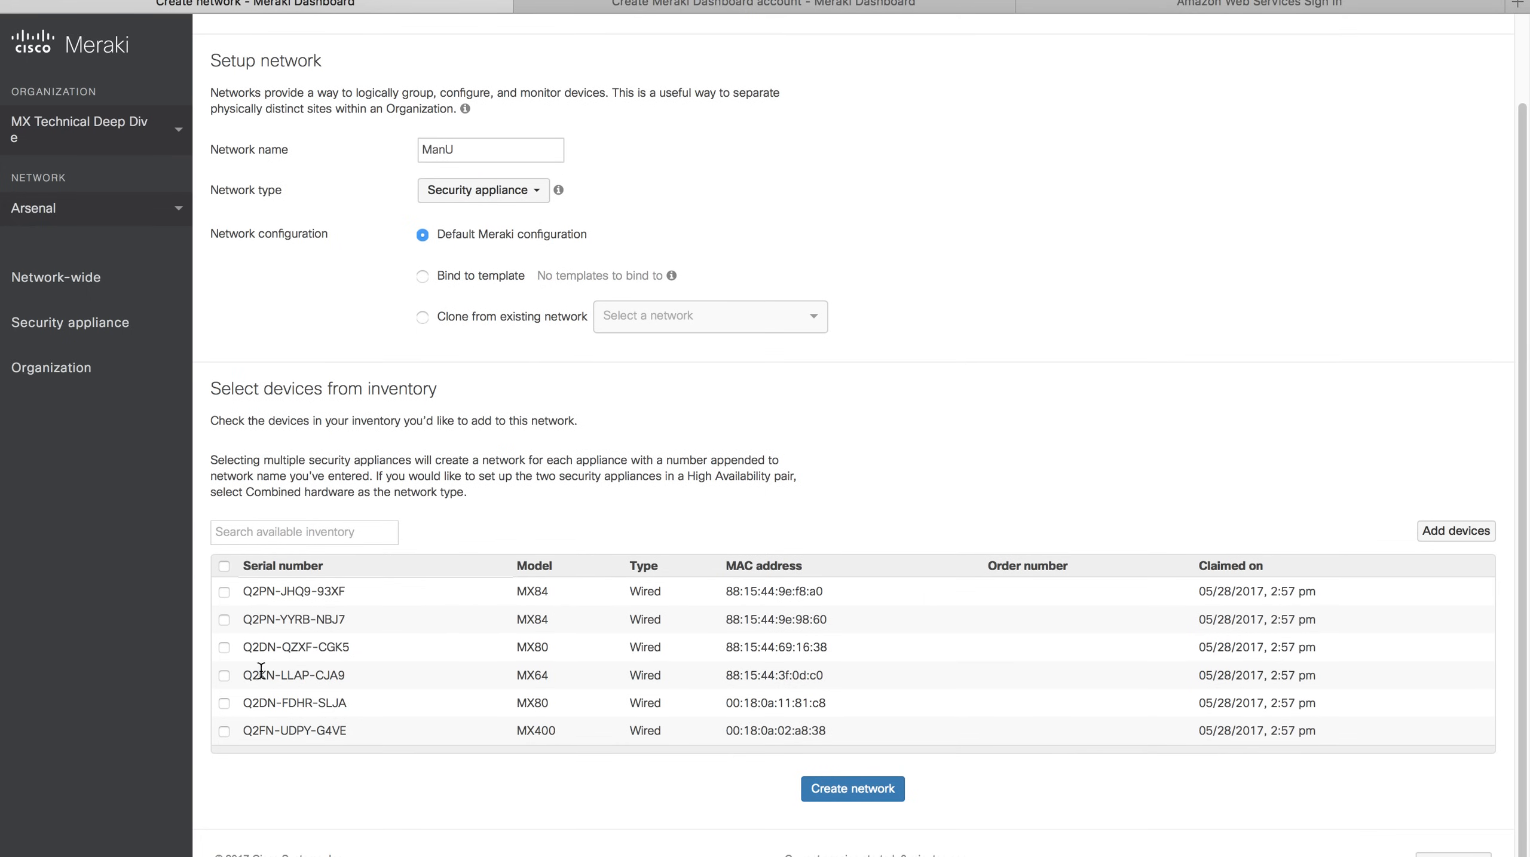
pyautogui.click(223, 646)
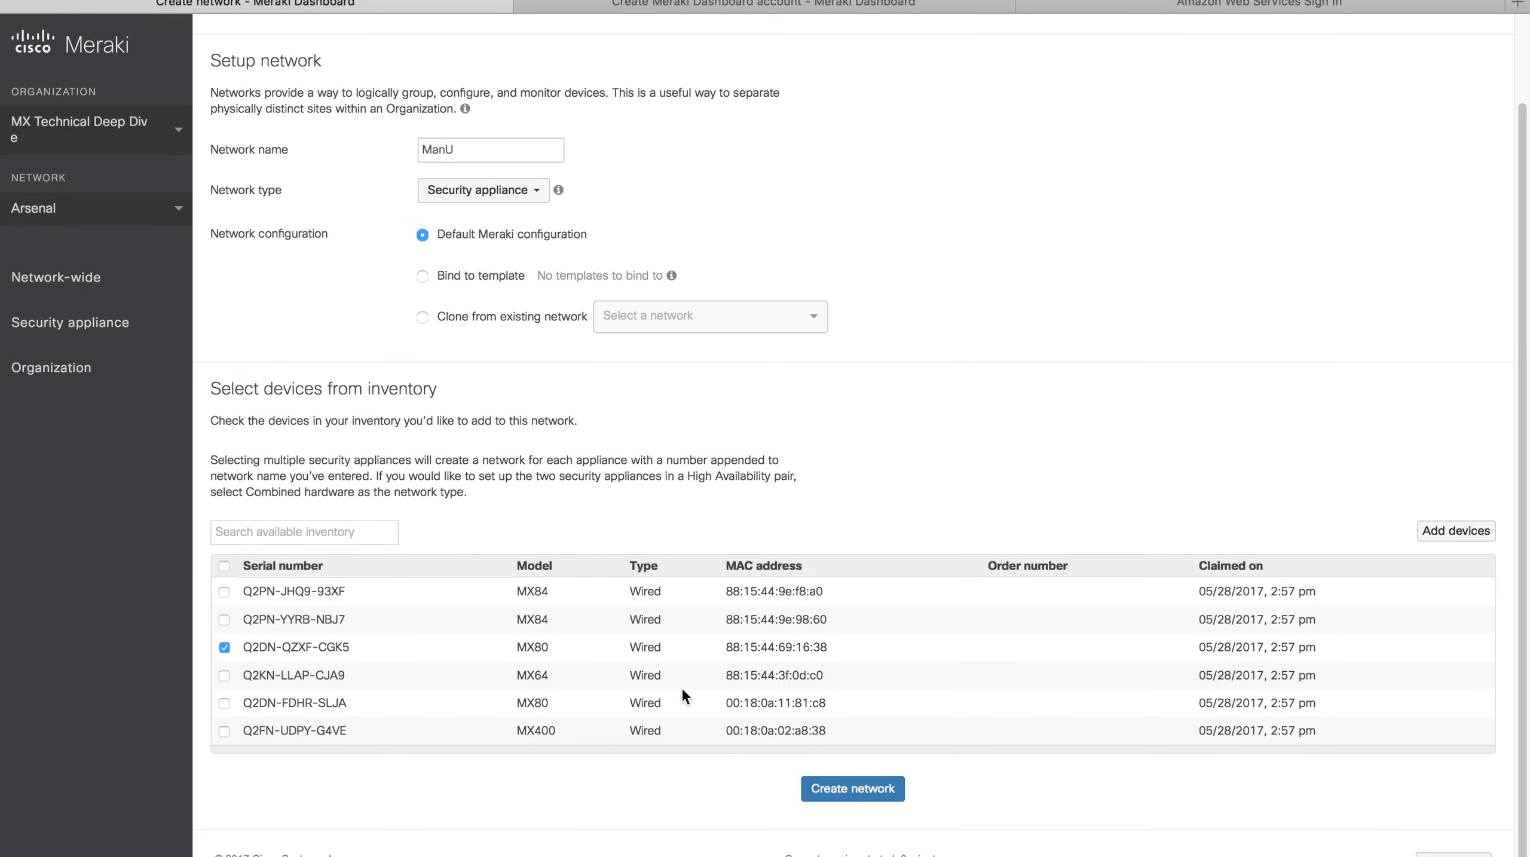
pyautogui.click(855, 791)
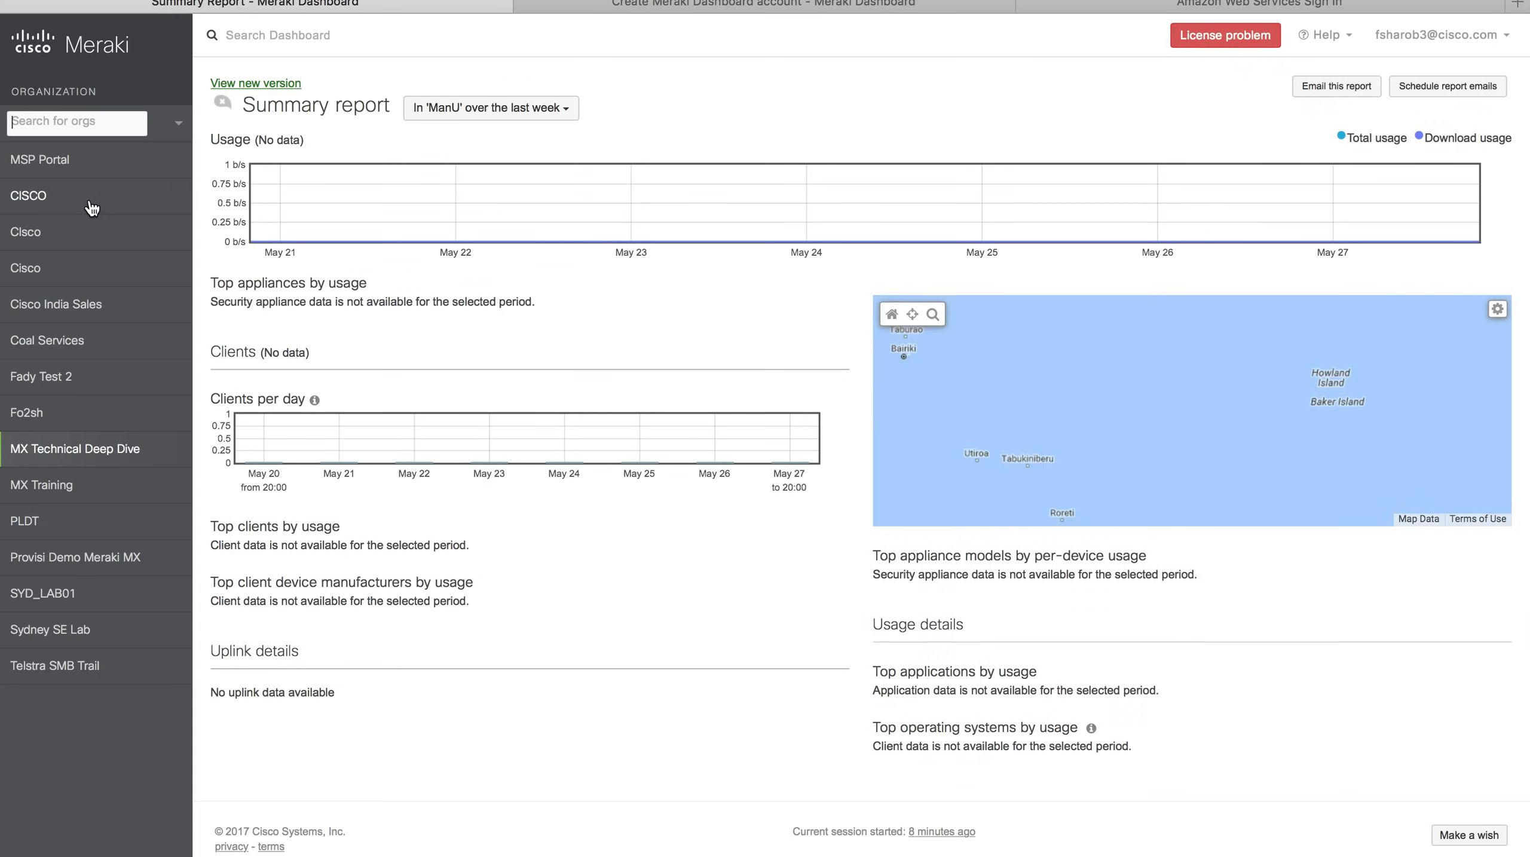
# Create the combined-hardware network 'Milan' with the MR32, then start another new network.
pyautogui.moveTo(74, 274)
pyautogui.click(102, 210)
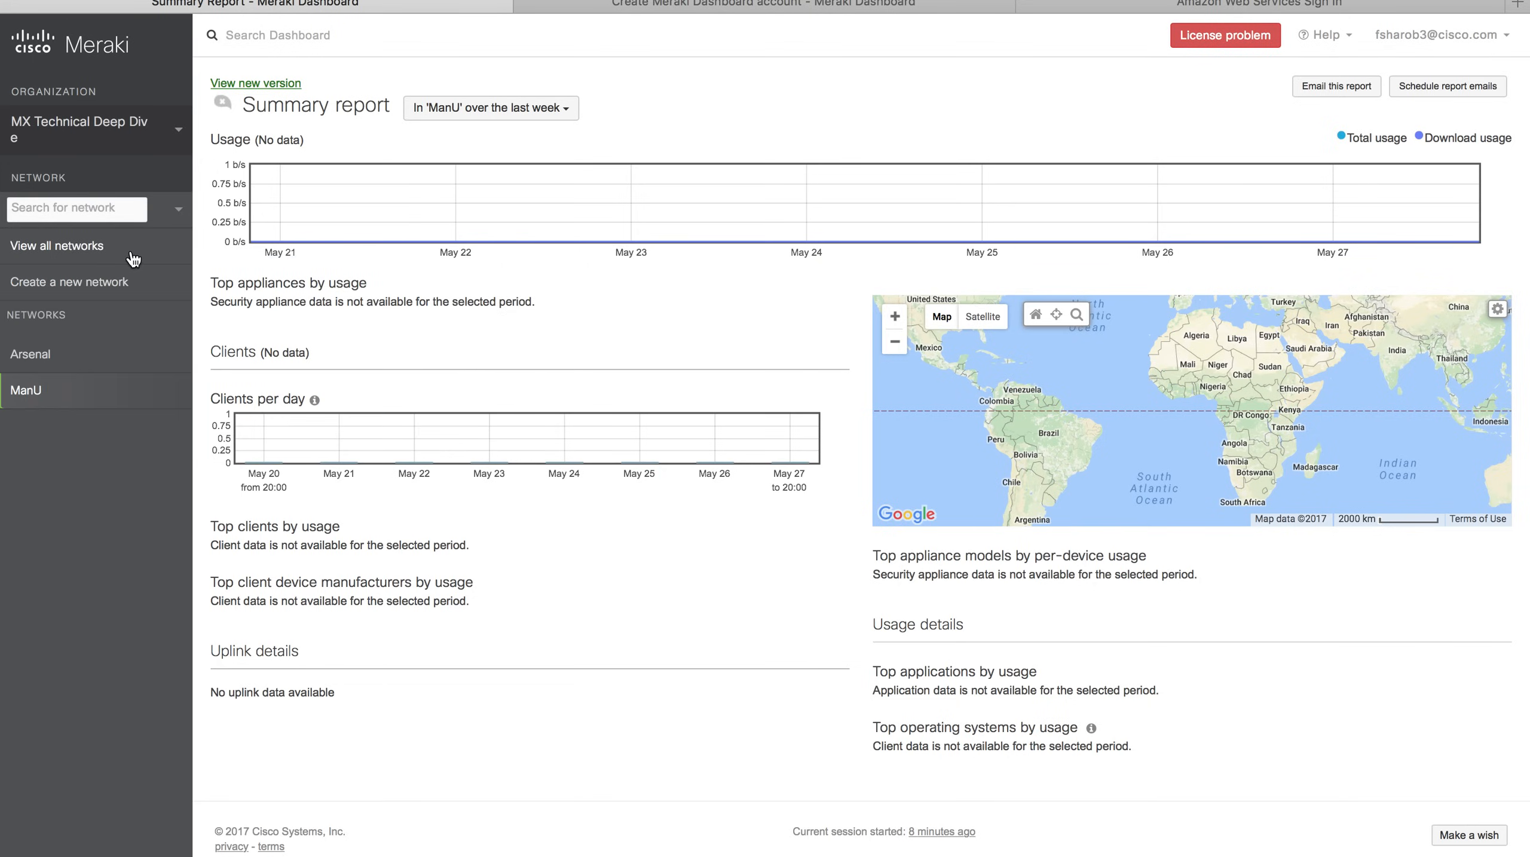
pyautogui.click(92, 294)
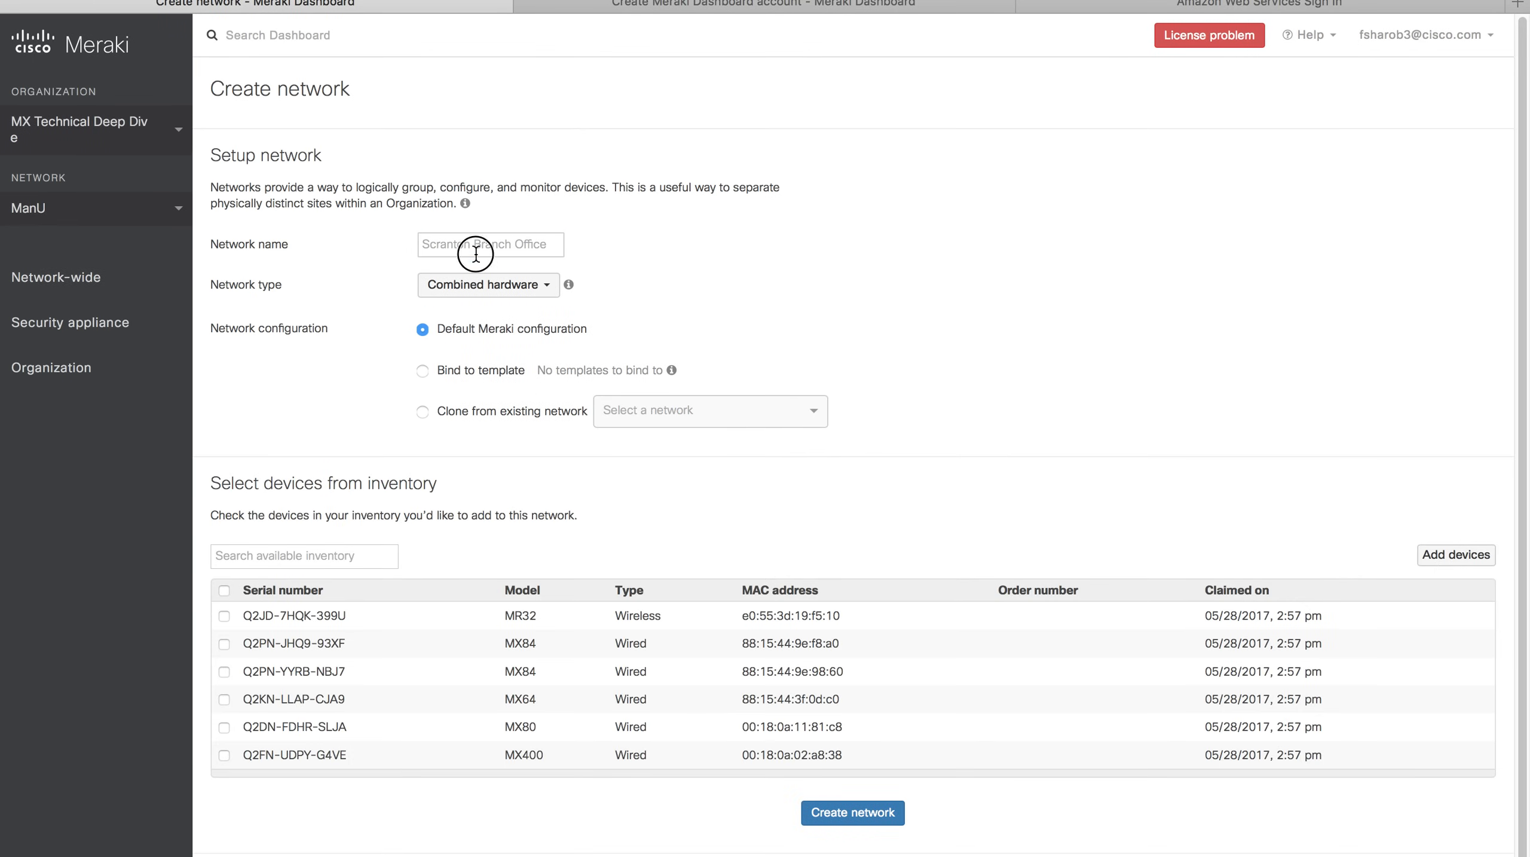
pyautogui.click(476, 254)
pyautogui.write('Milan')
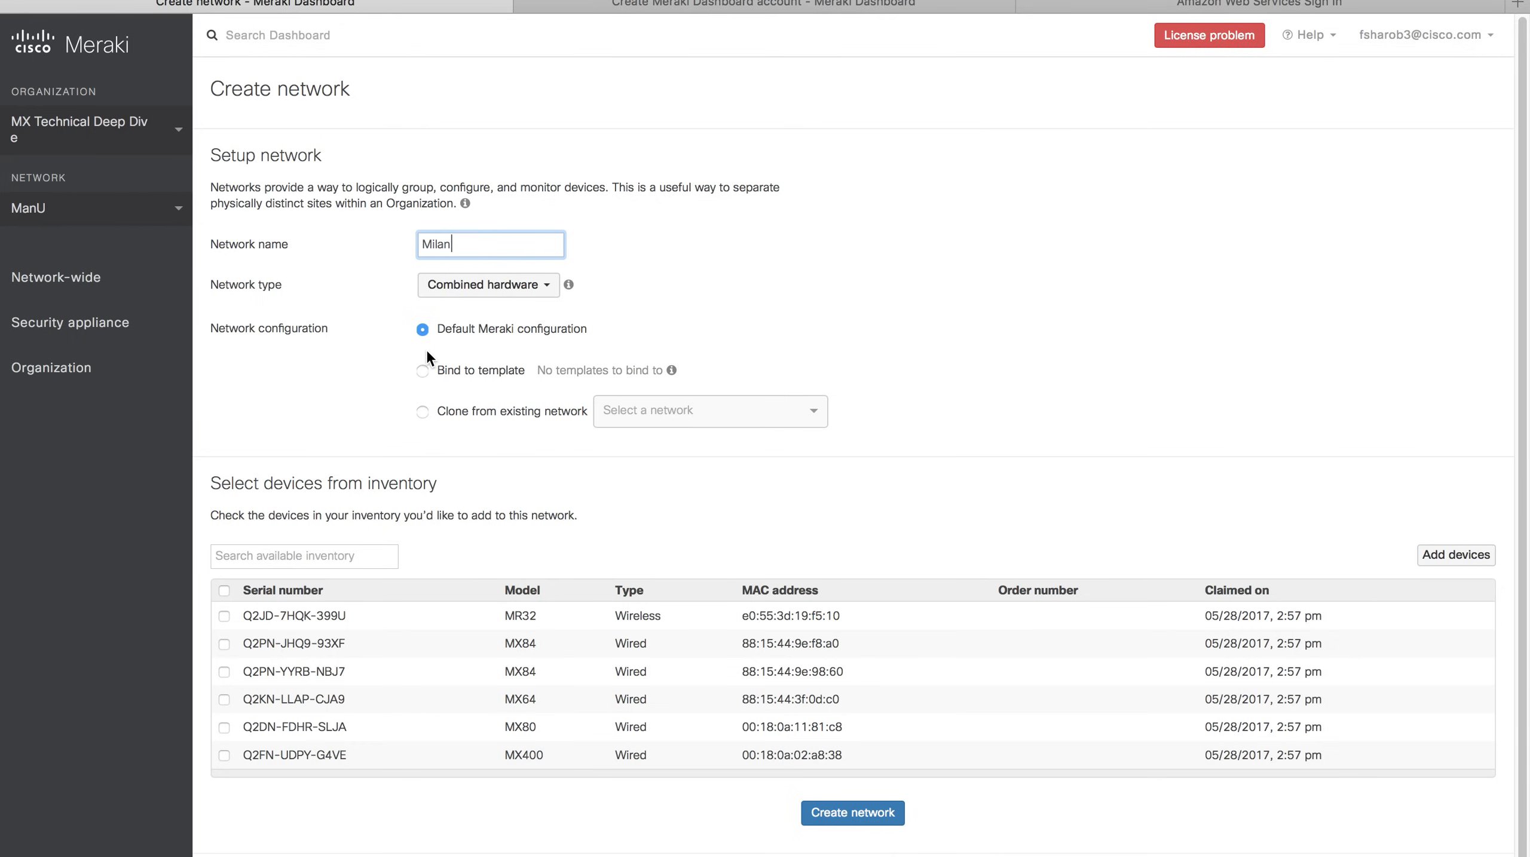
pyautogui.click(483, 284)
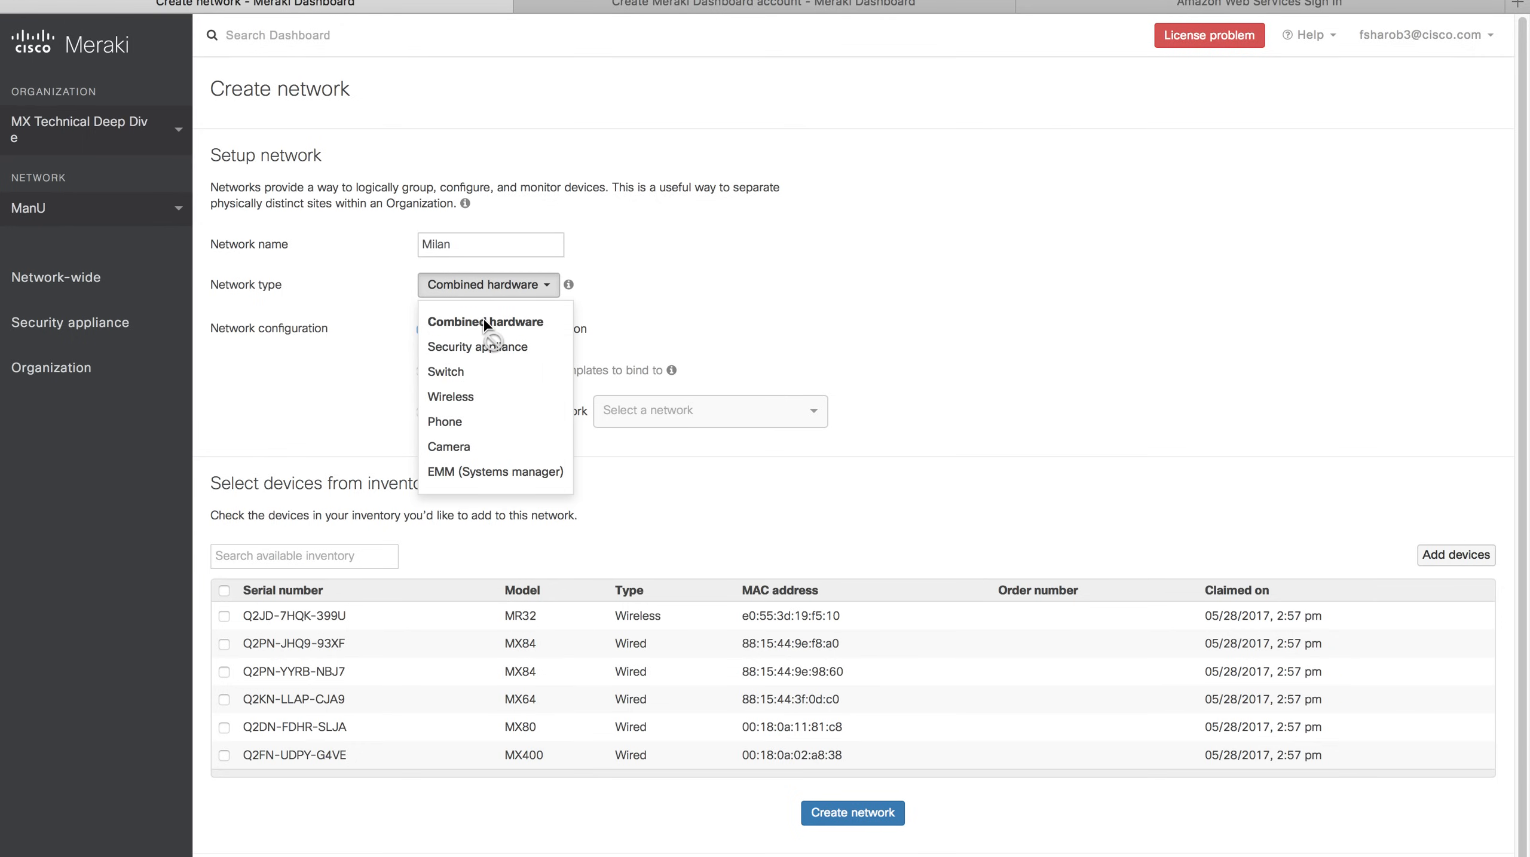
pyautogui.click(485, 322)
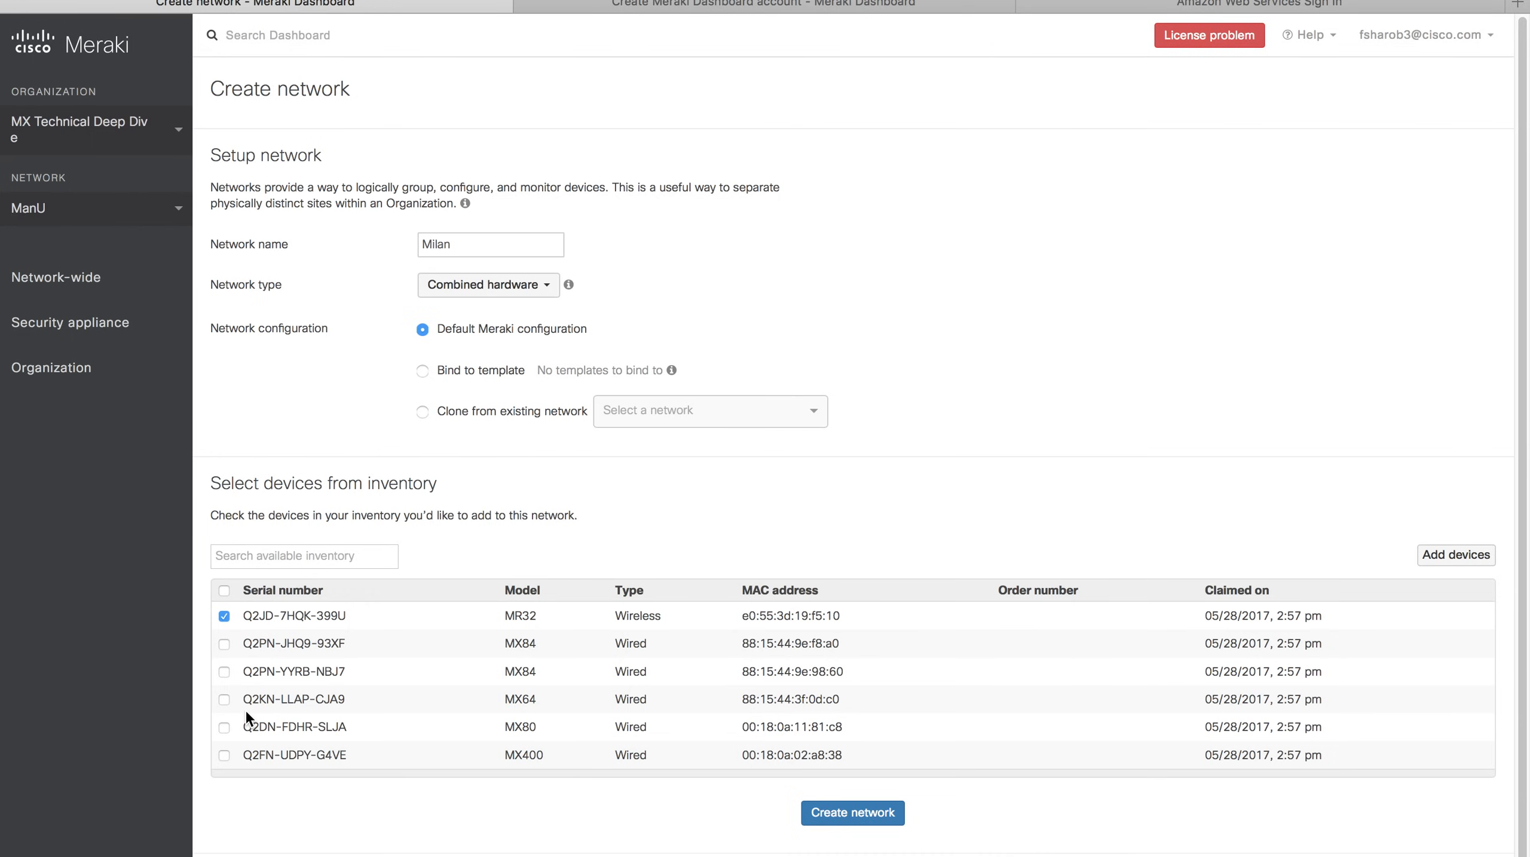
pyautogui.click(854, 813)
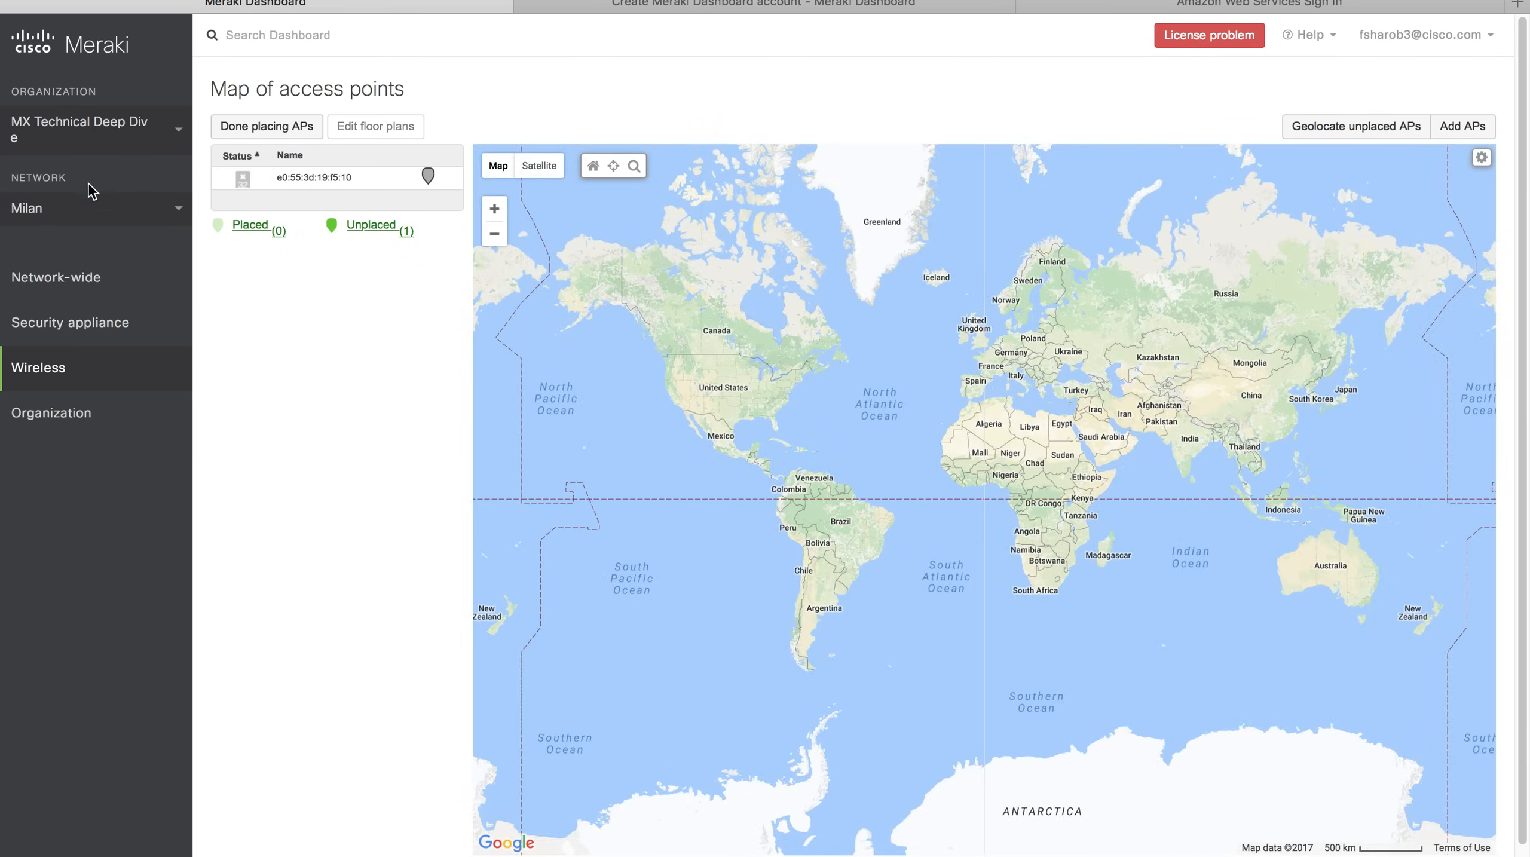
pyautogui.click(79, 208)
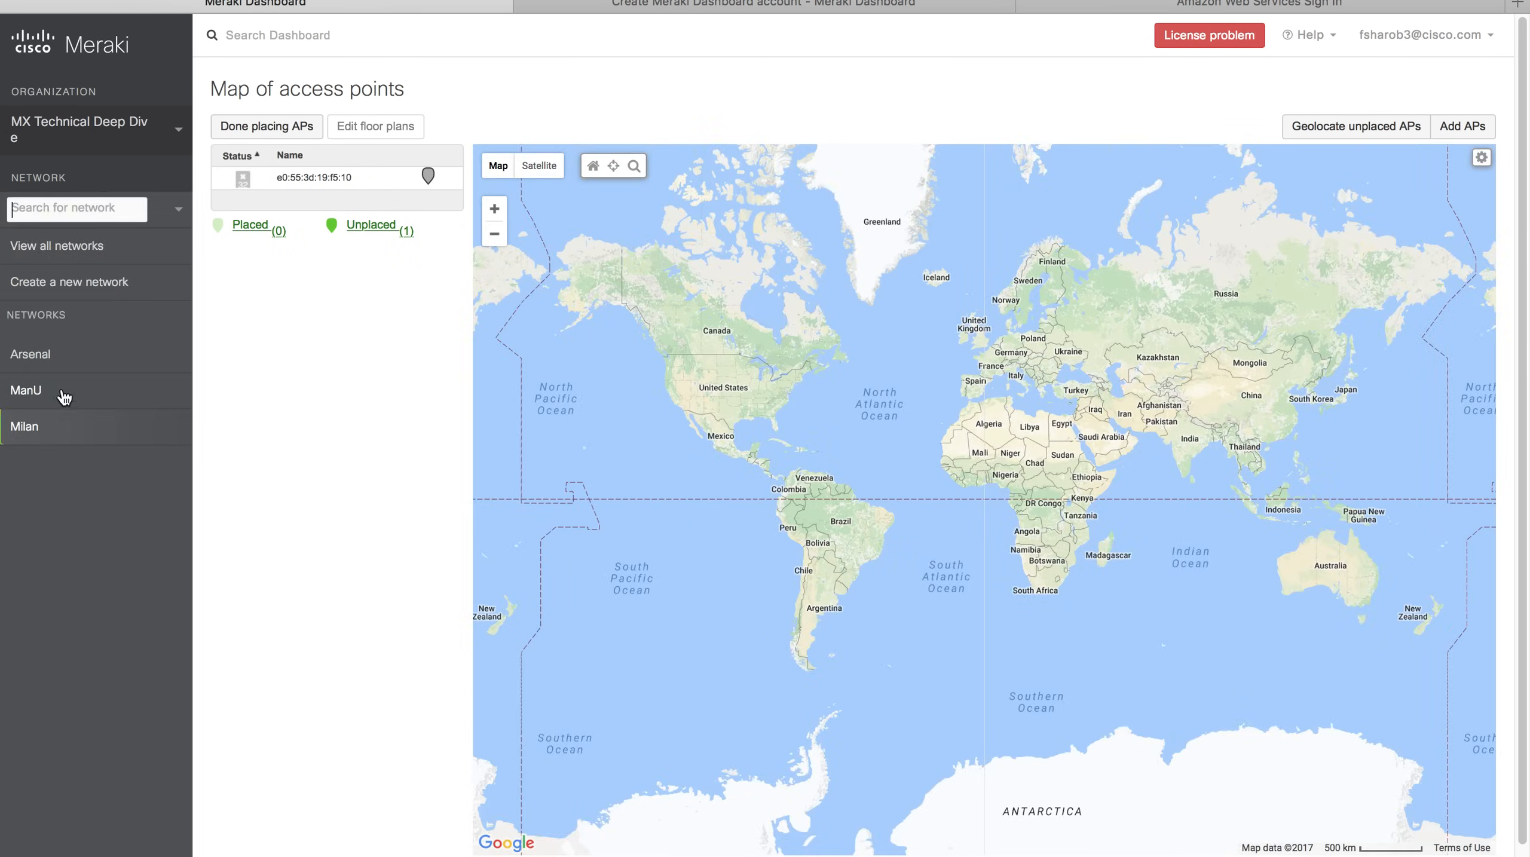
pyautogui.click(71, 291)
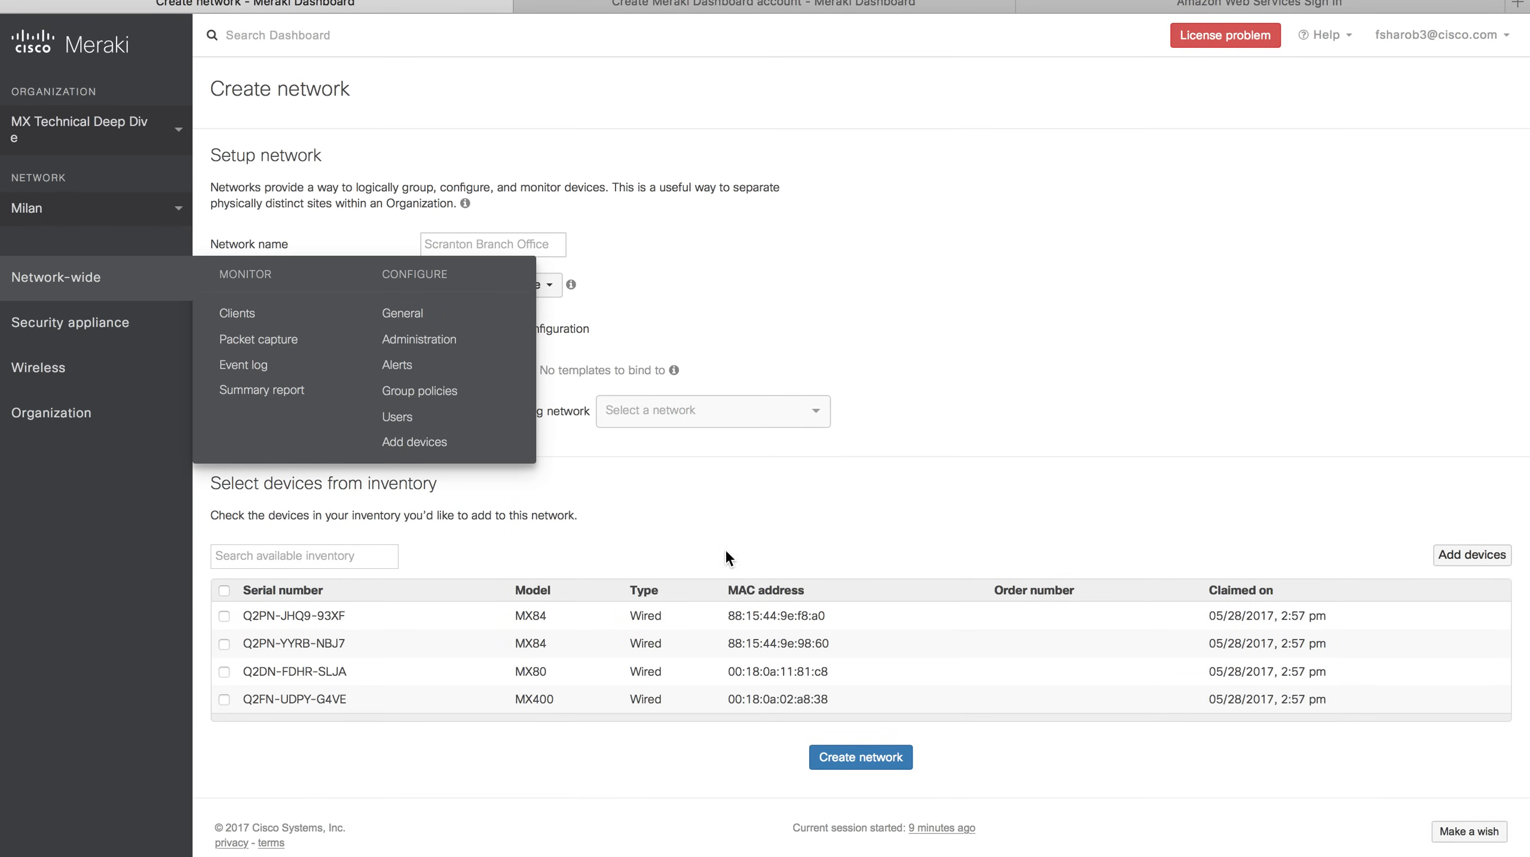
# Create a Security appliance network named 'Juve' containing the MX84 from inventory.
pyautogui.click(487, 249)
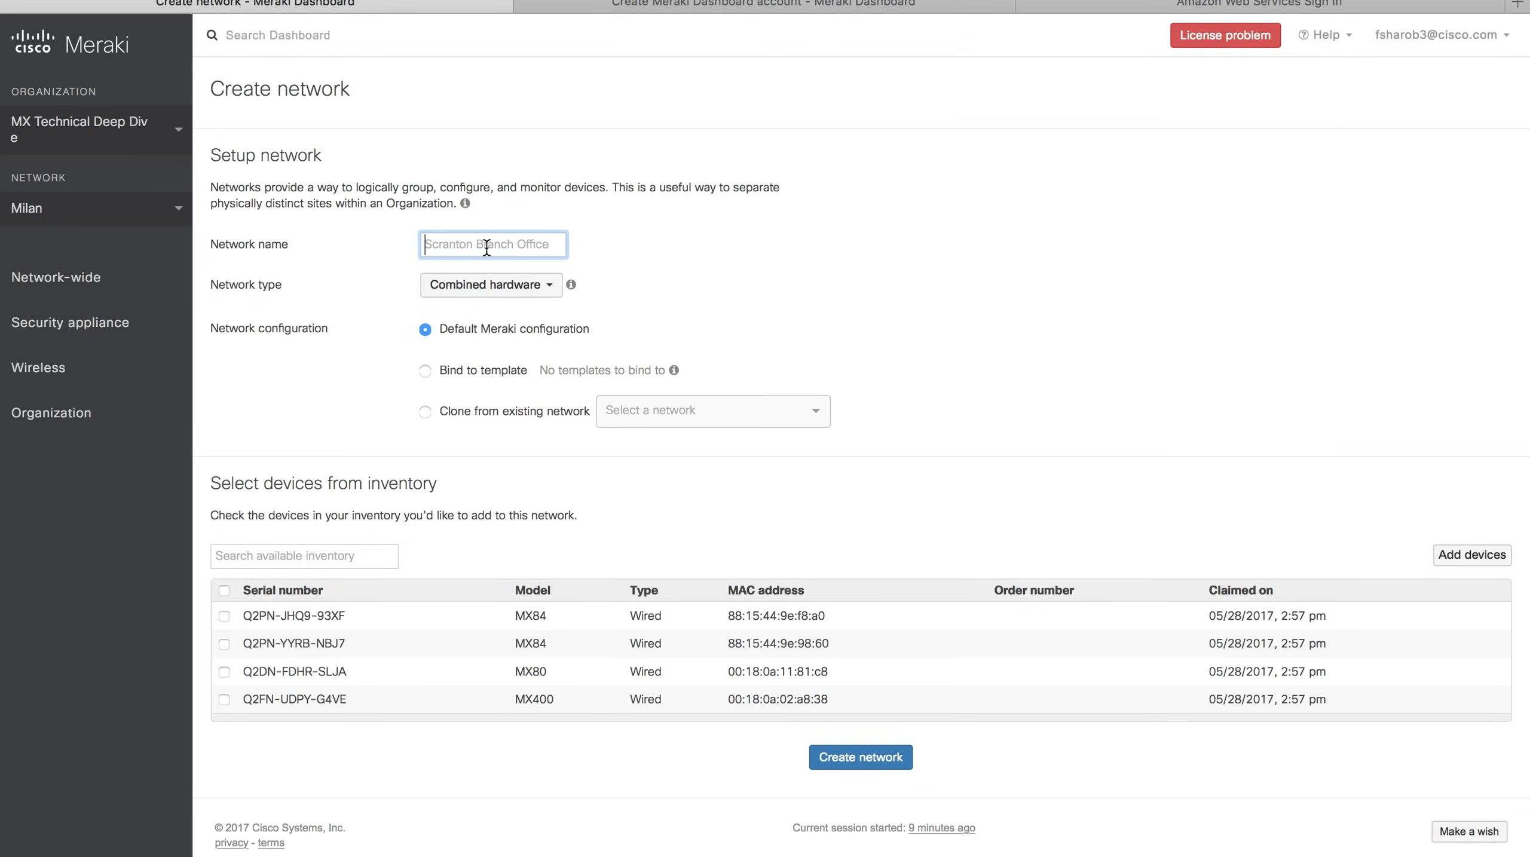
pyautogui.write('Juve')
pyautogui.click(505, 286)
pyautogui.click(504, 346)
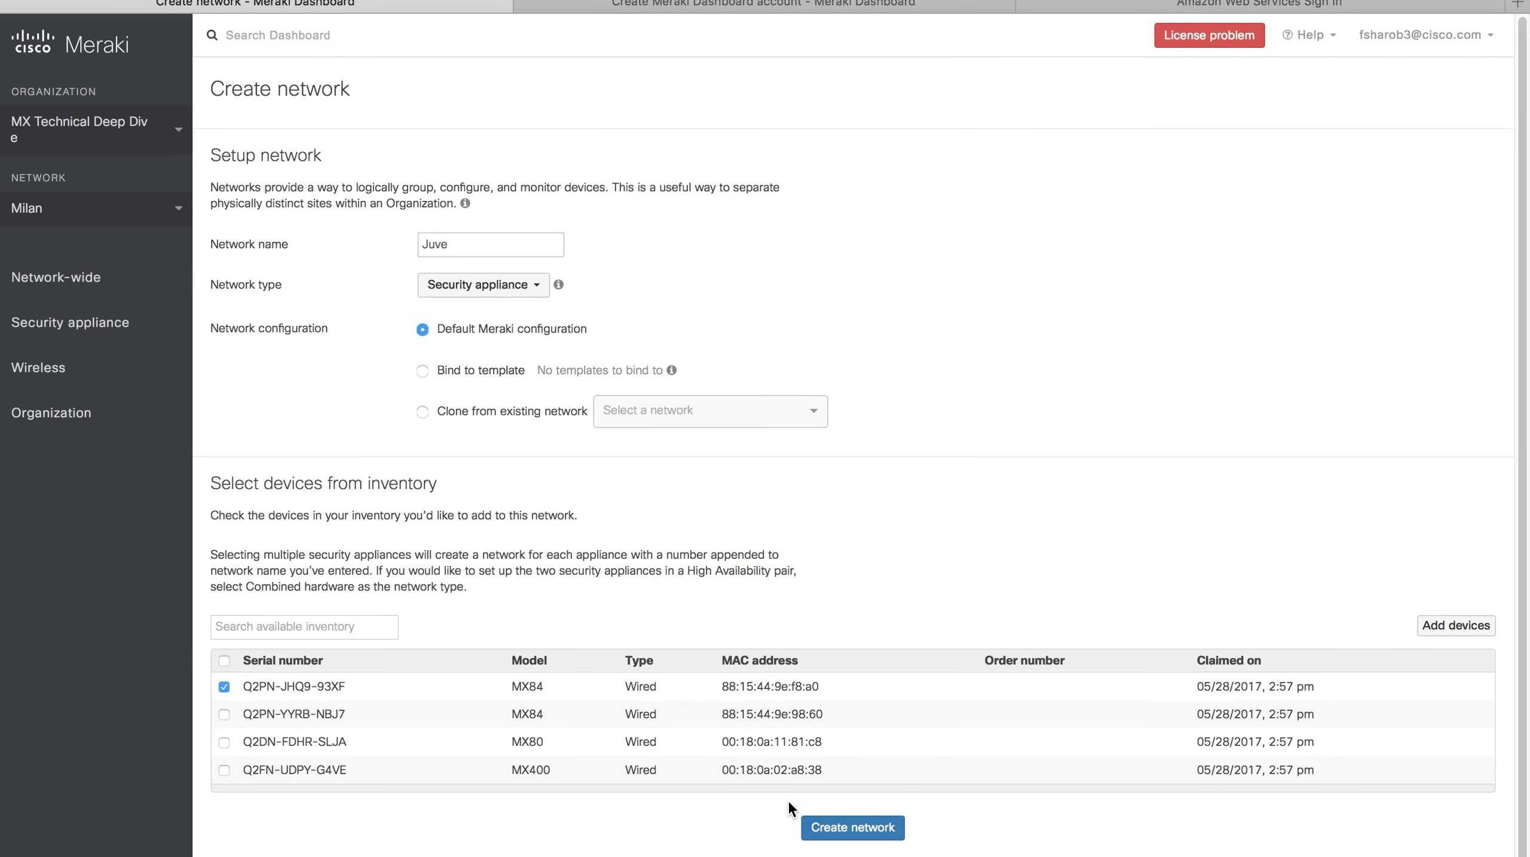
pyautogui.click(851, 839)
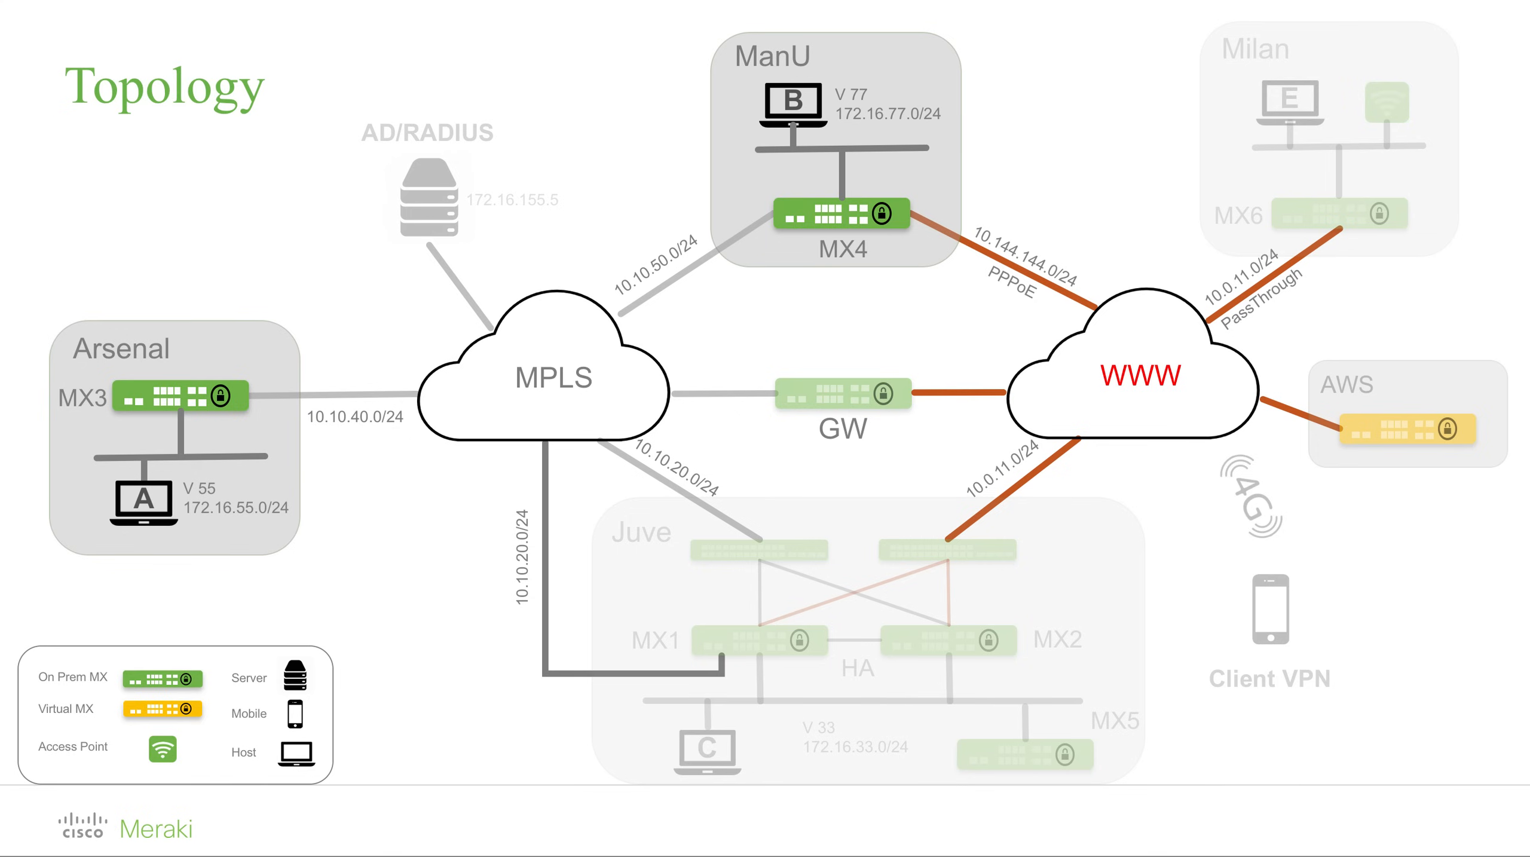
# Switch to the Arsenal network and open the add-license form under License information.
pyautogui.hotkey('ctrl', 'Right')
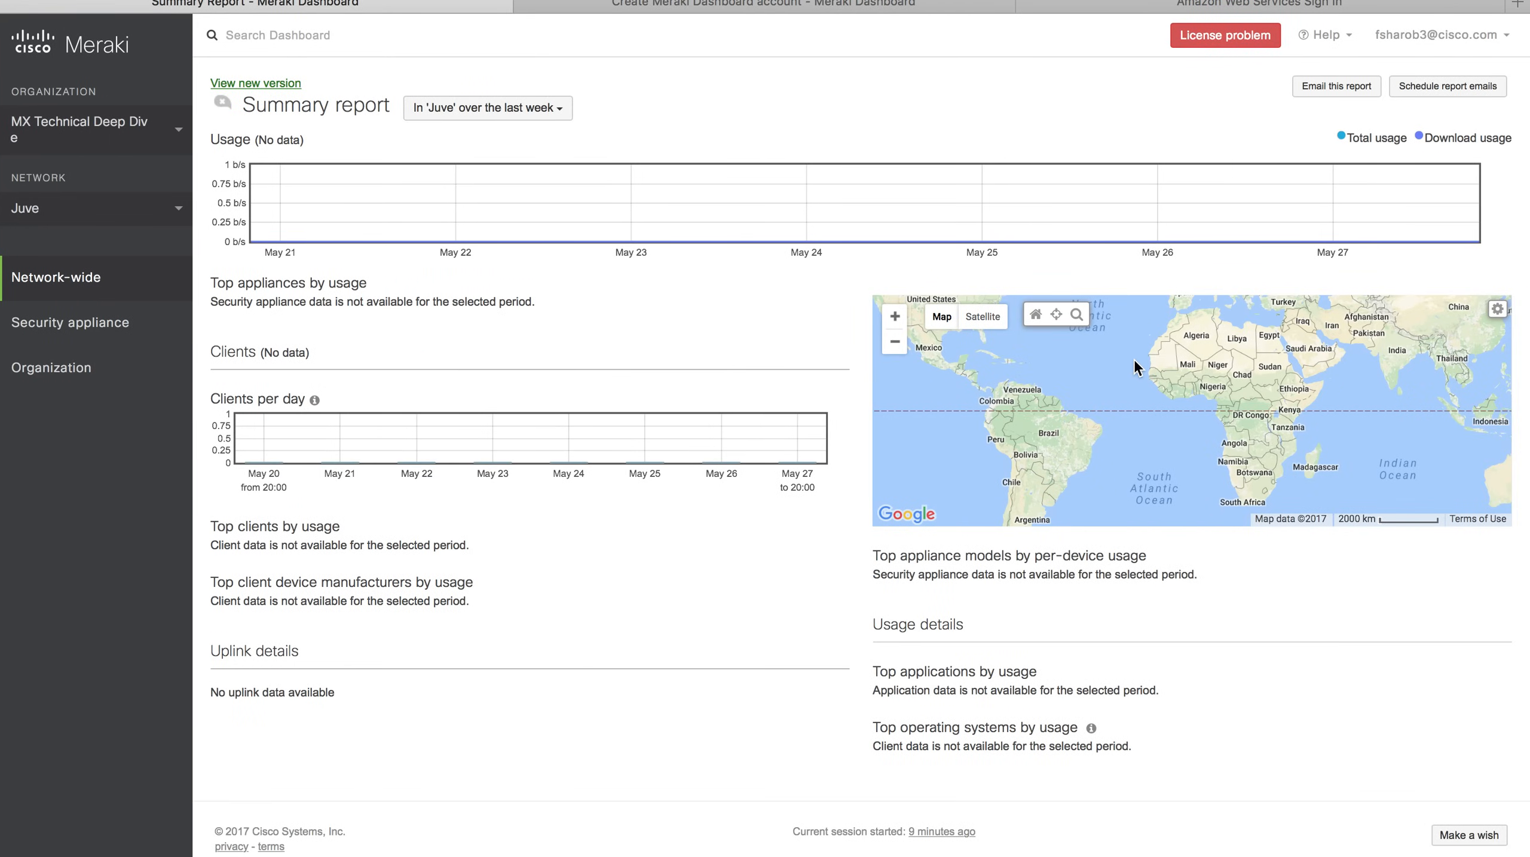
pyautogui.click(154, 207)
pyautogui.click(57, 354)
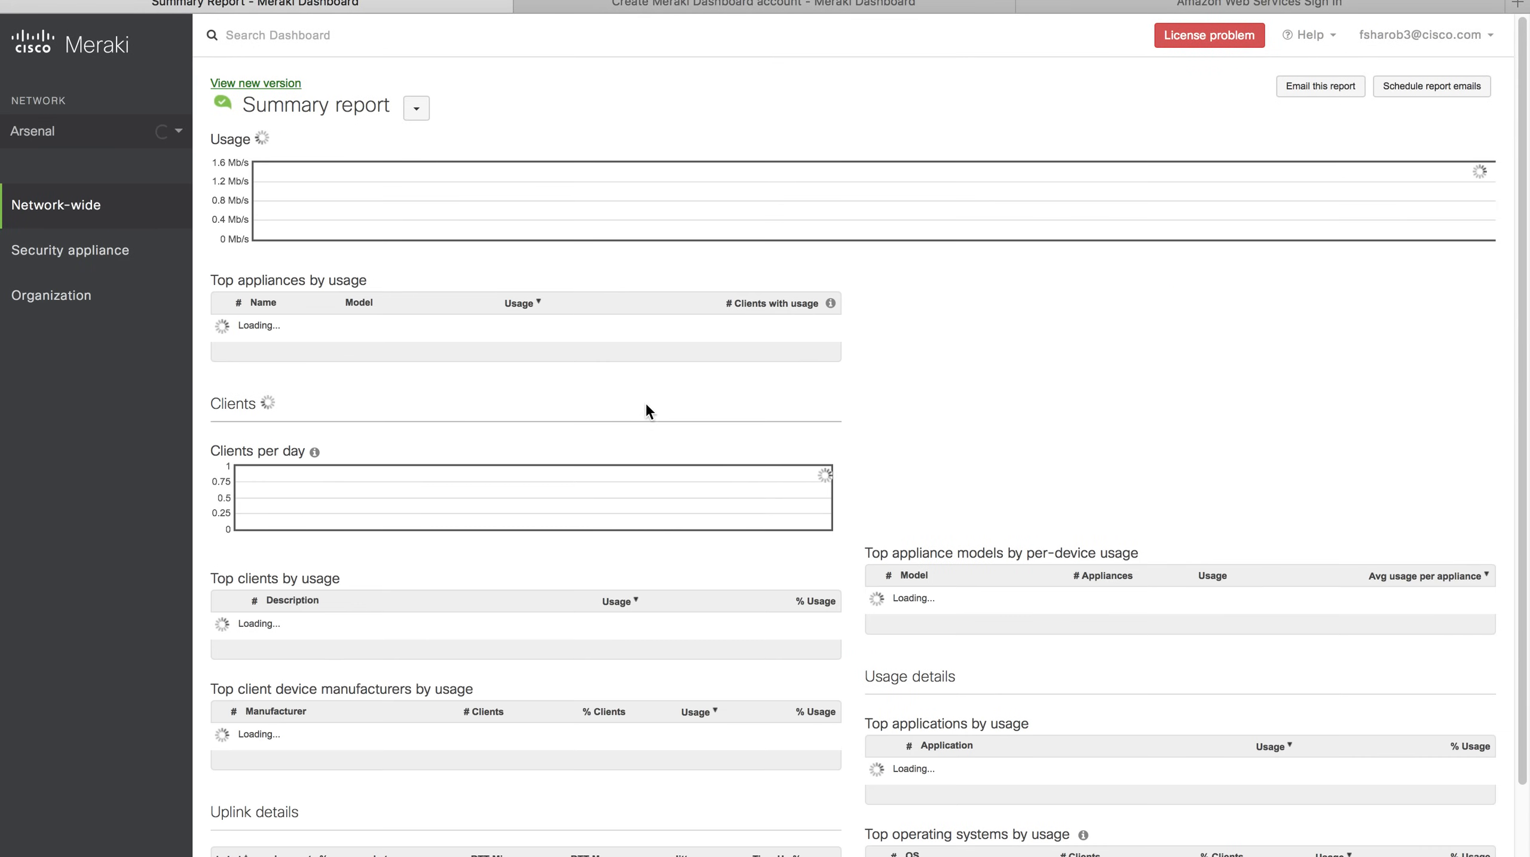
pyautogui.click(1226, 36)
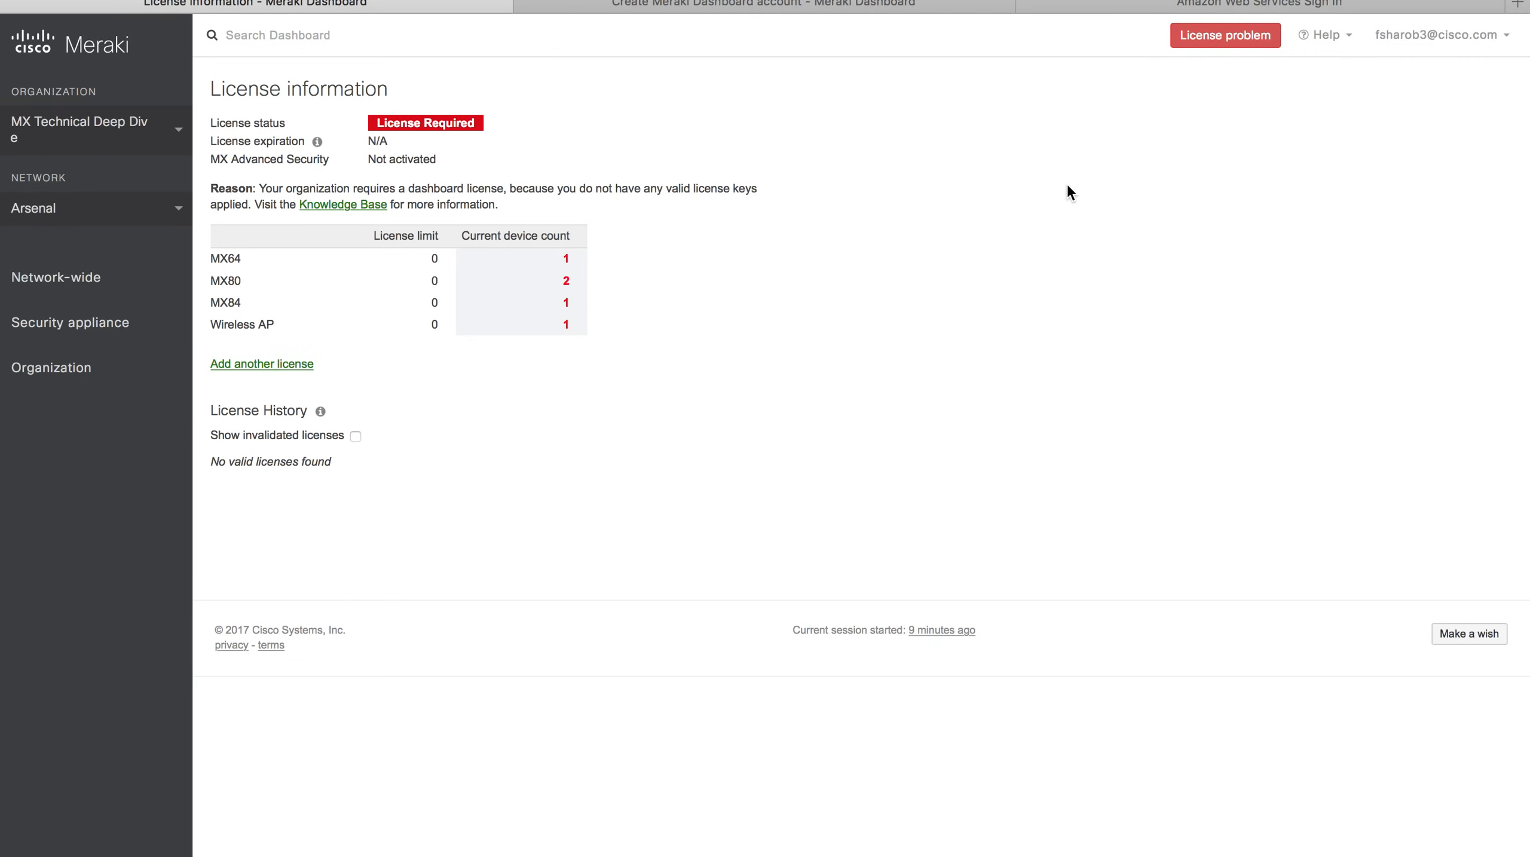
pyautogui.click(277, 372)
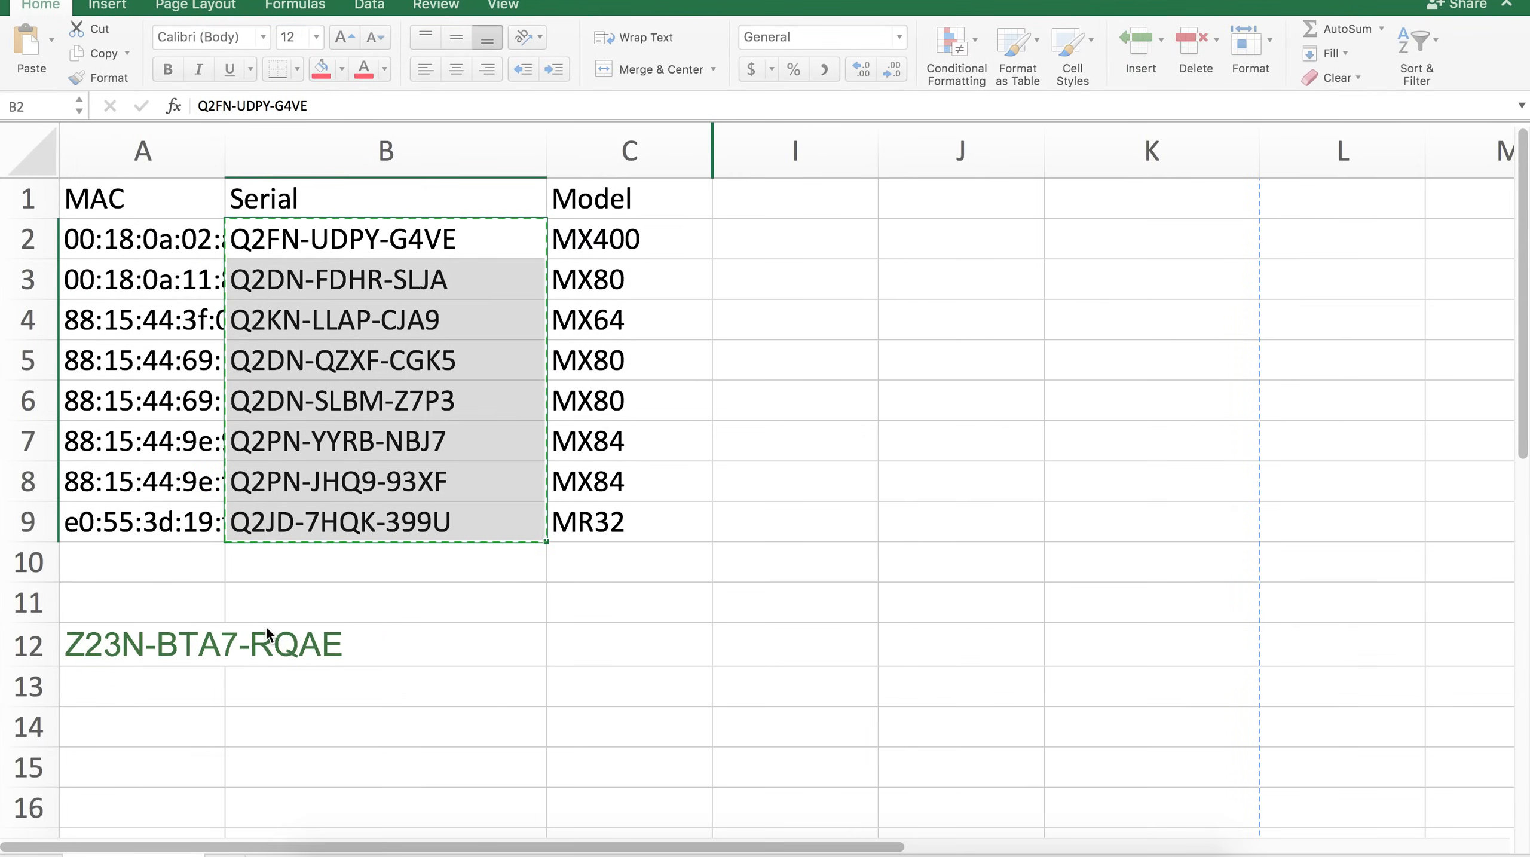
# Copy the license key from the Excel sheet into the License key field.
pyautogui.click(111, 646)
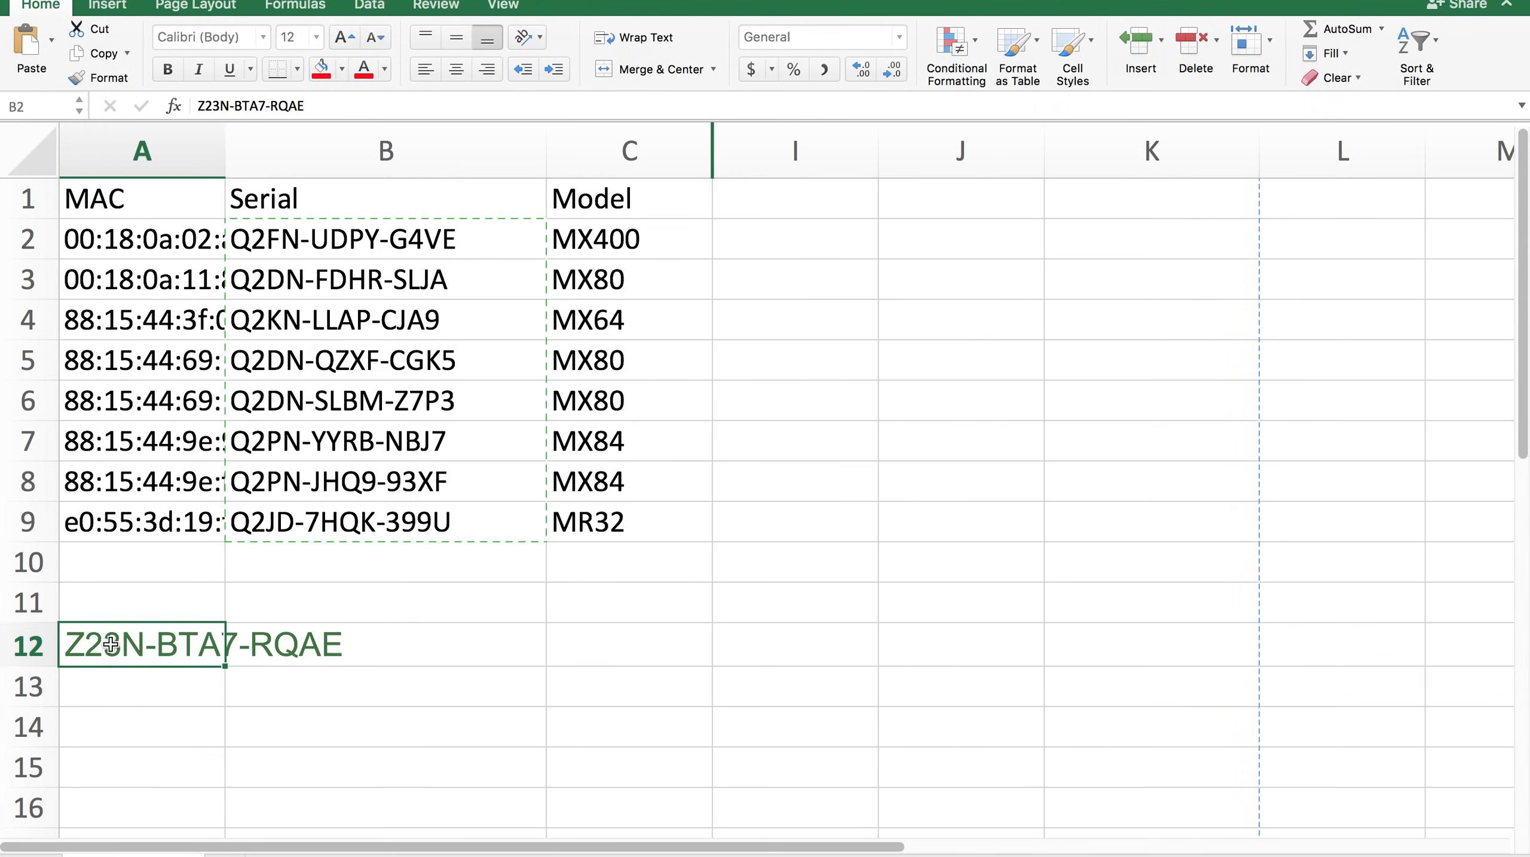
pyautogui.hotkey('ctrl', 'c')
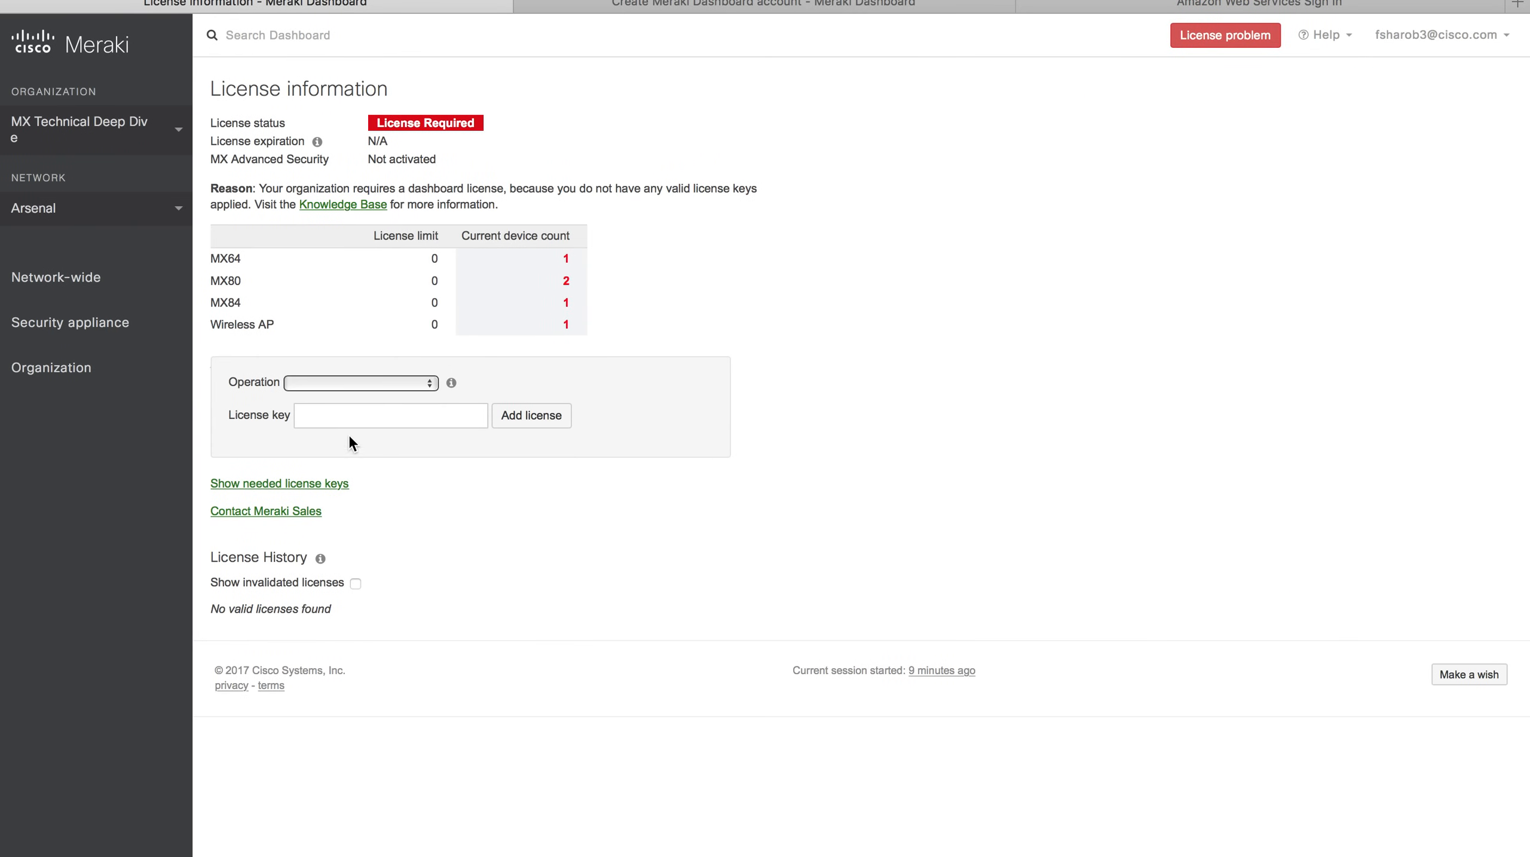
pyautogui.click(352, 416)
pyautogui.hotkey('ctrl', 'v')
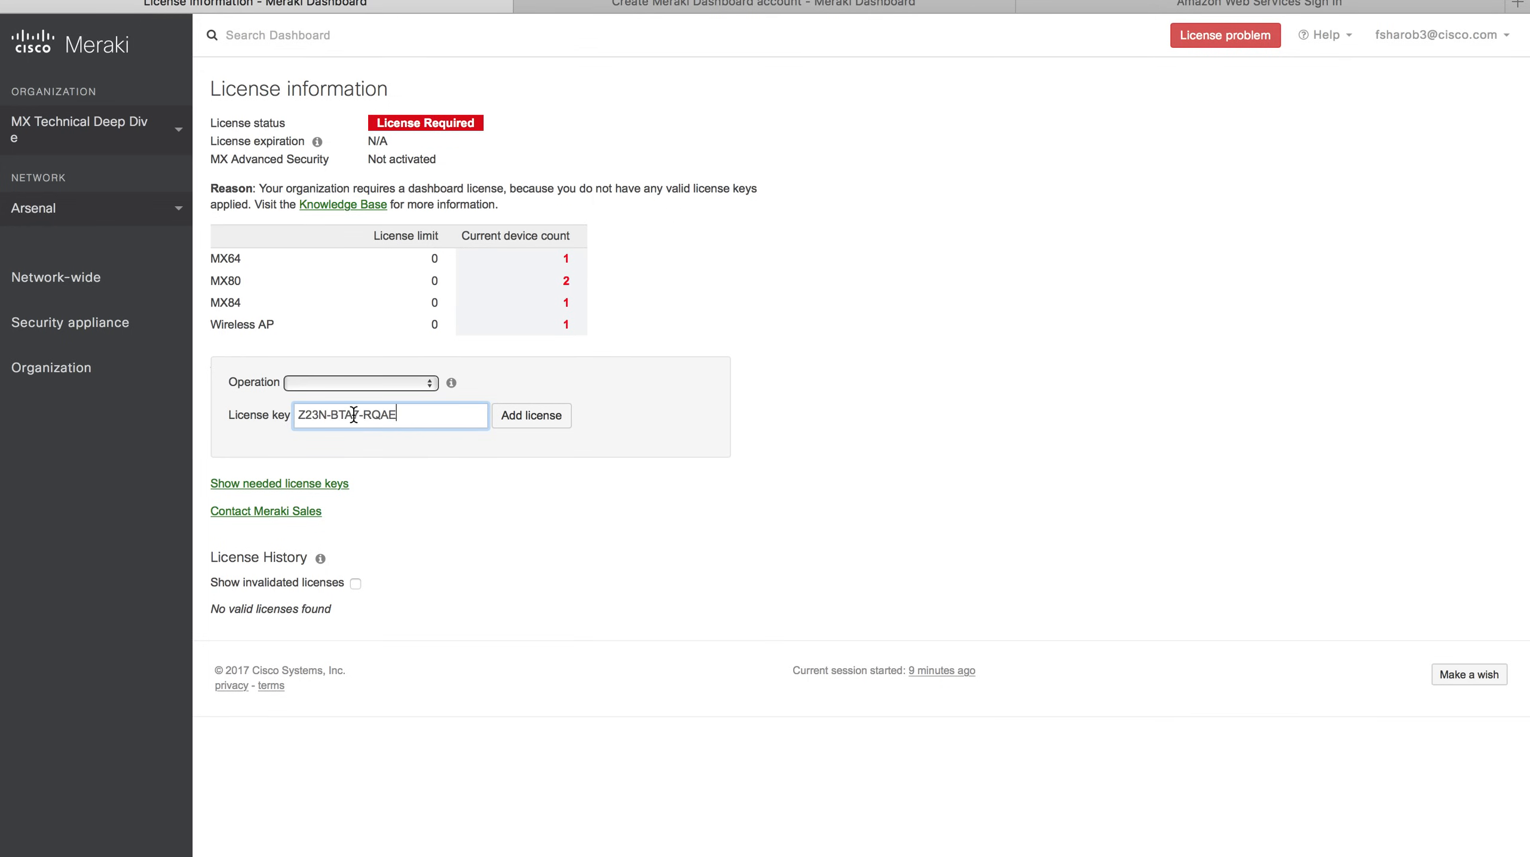
# Add the license using the 'License more devices' operation and confirm it on the preview page.
pyautogui.click(383, 385)
pyautogui.click(397, 399)
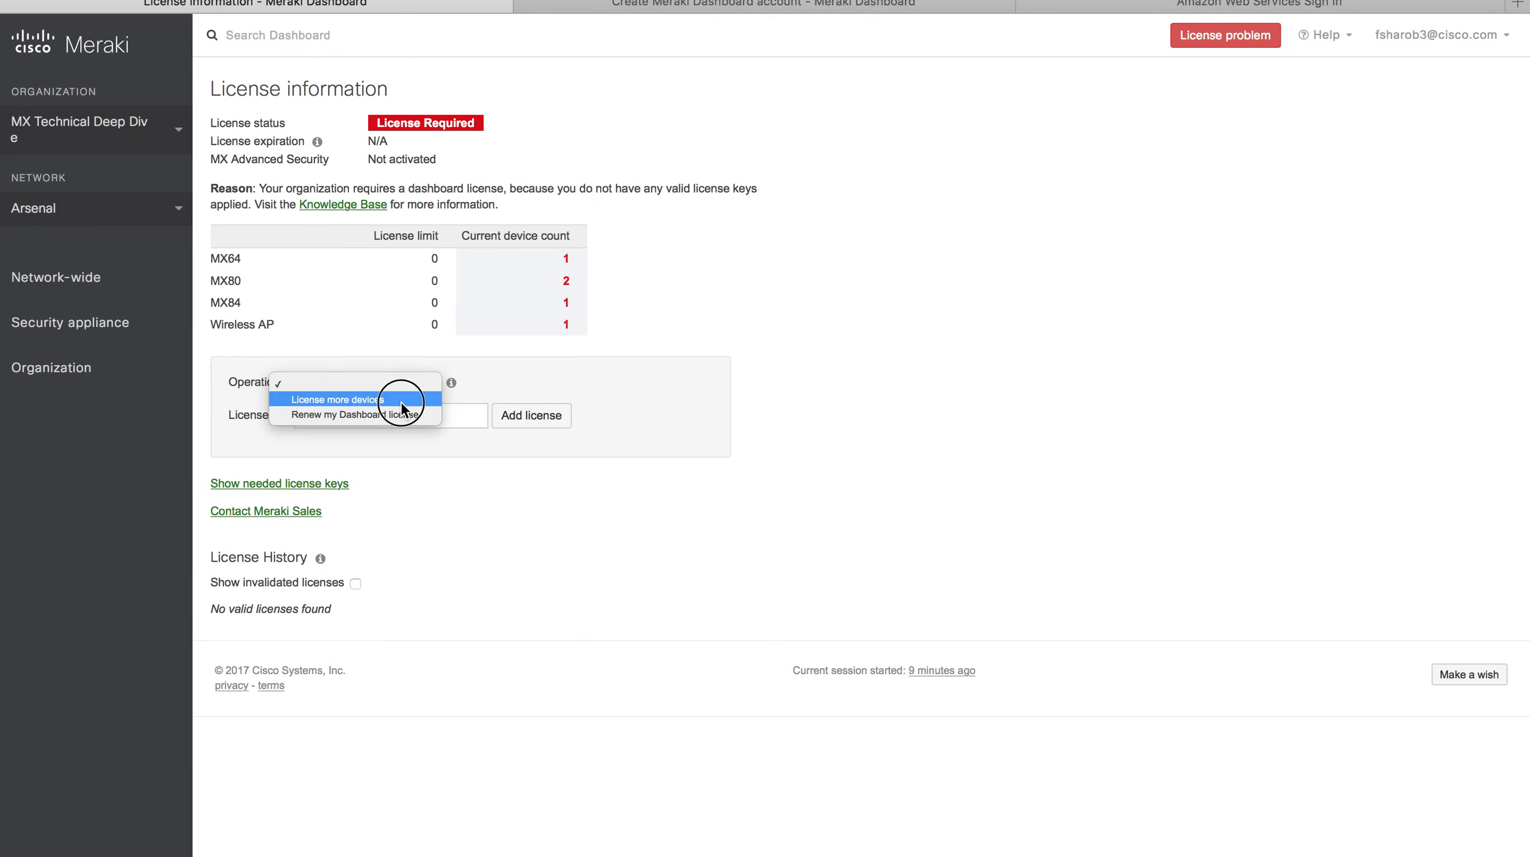
pyautogui.click(542, 425)
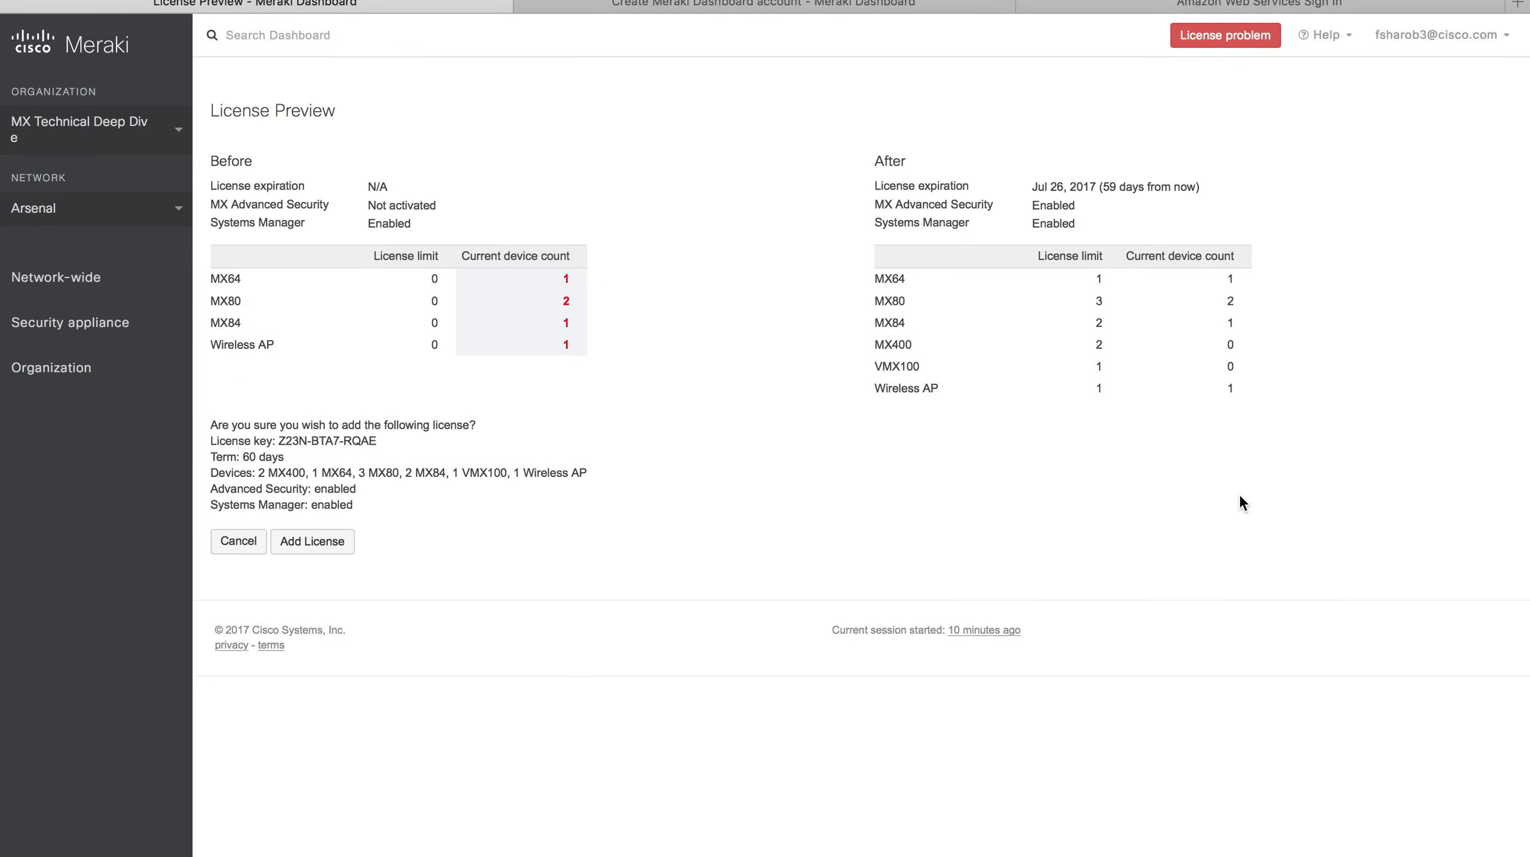
pyautogui.click(328, 553)
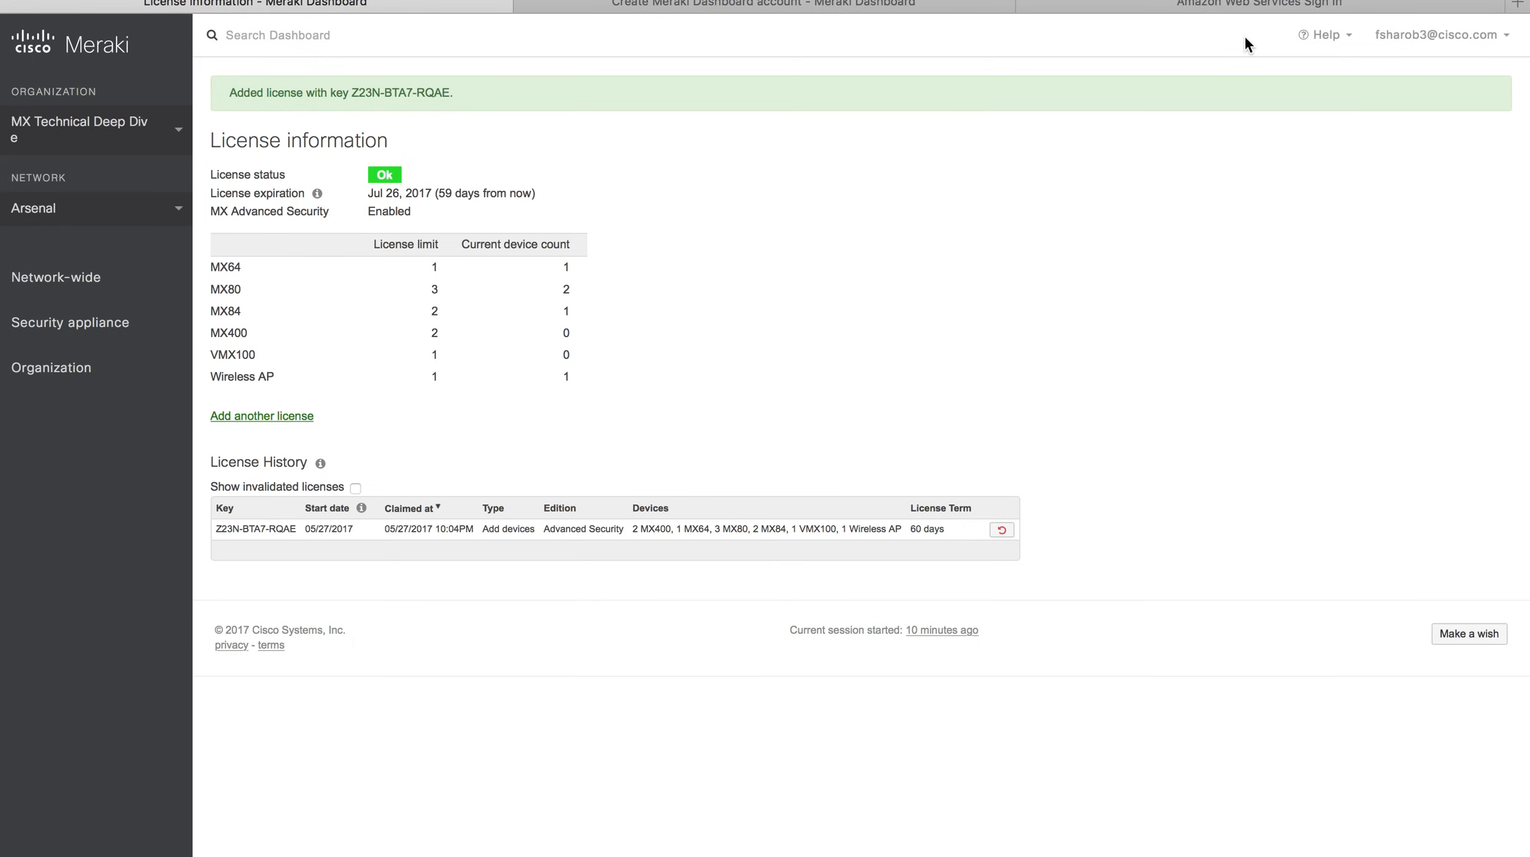
pyautogui.moveTo(117, 324)
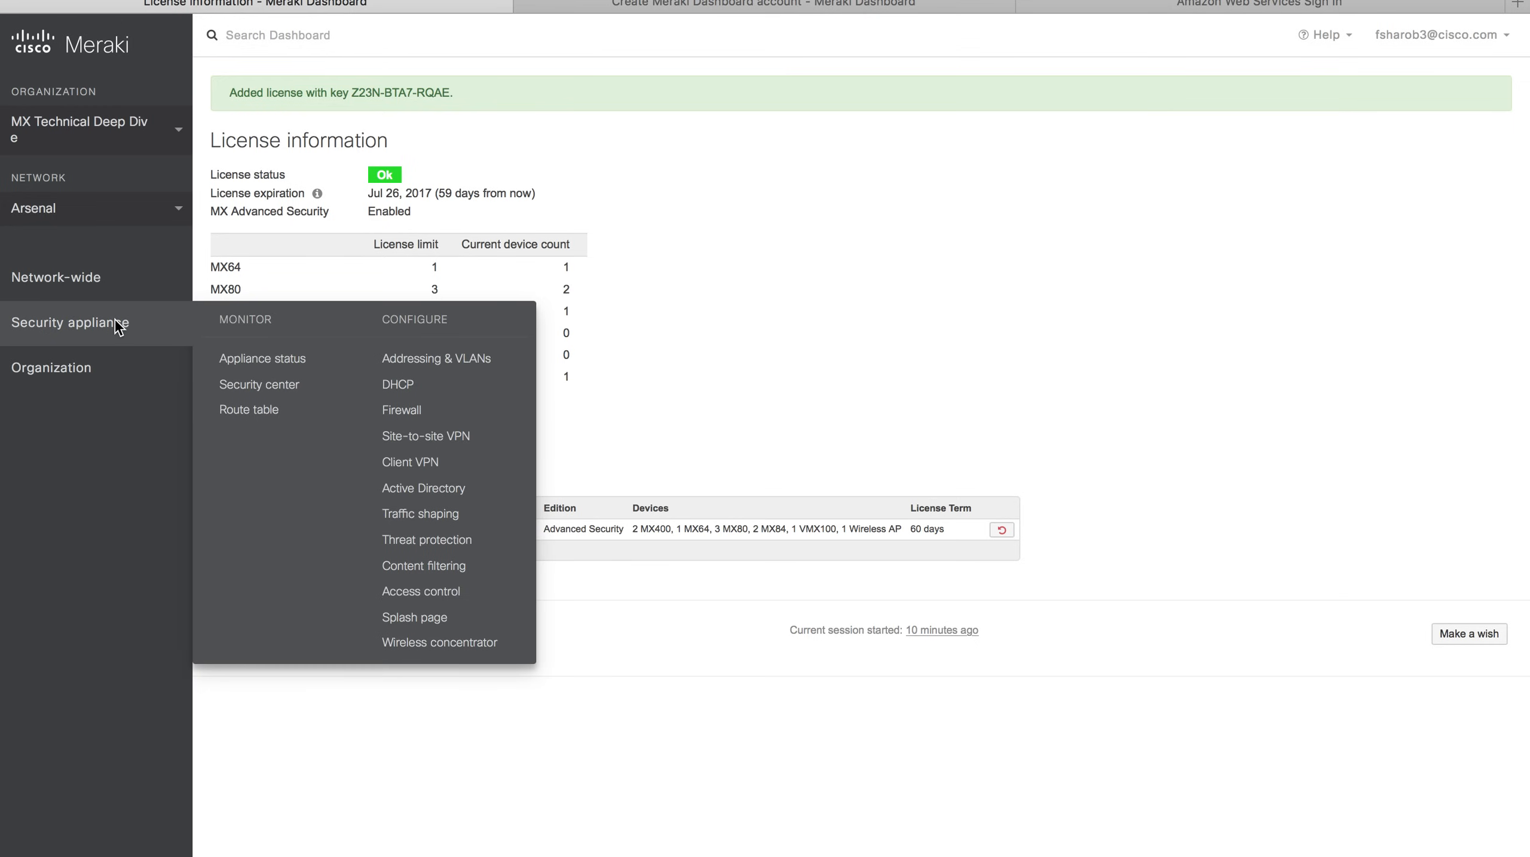
# Rename the Arsenal MX80 security appliance to 'Arsenal MX' on its status page.
pyautogui.click(264, 359)
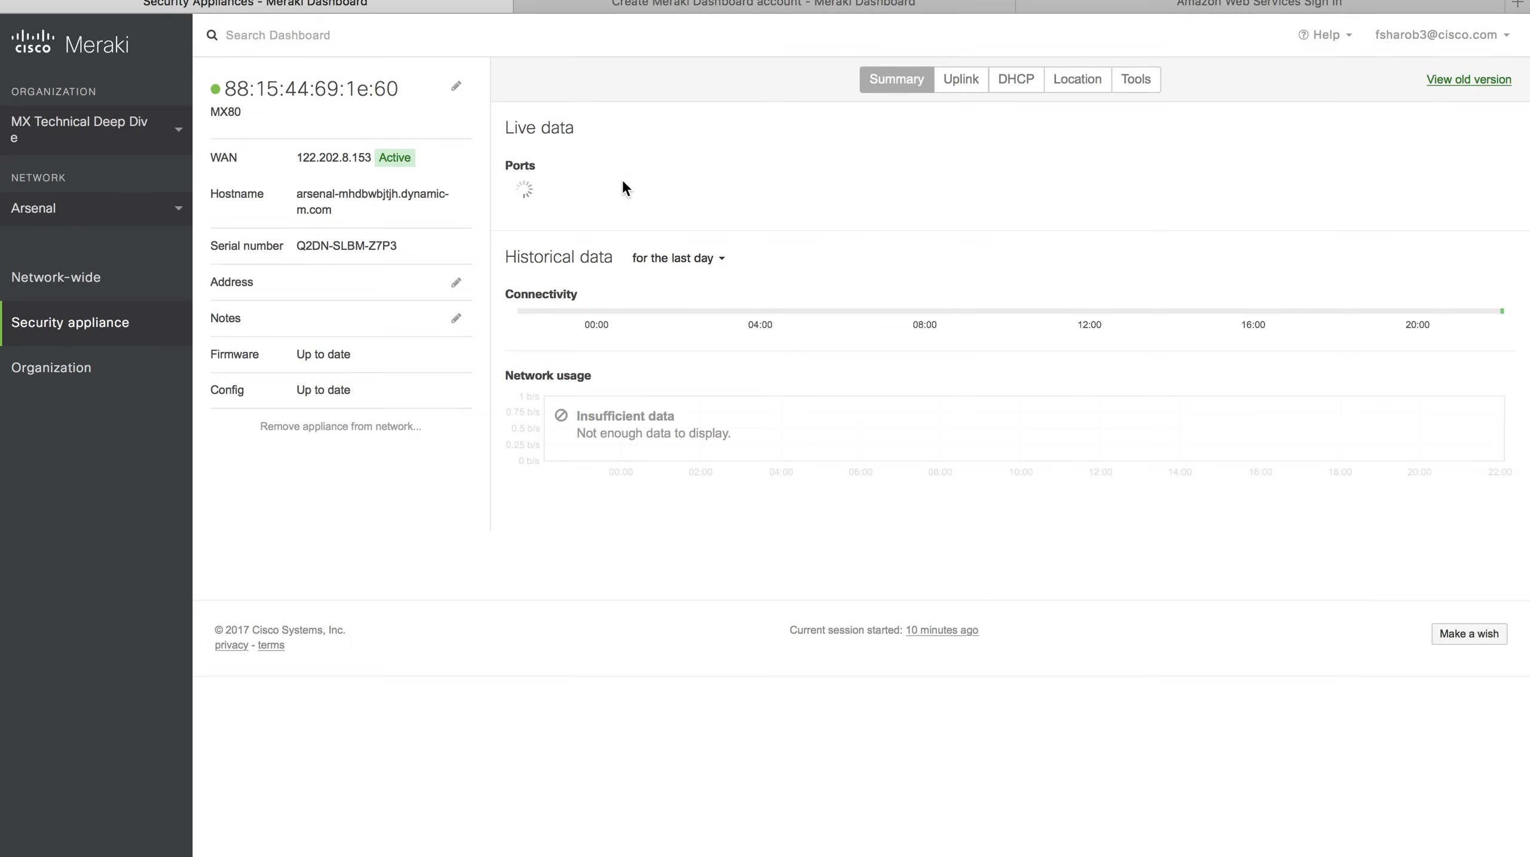
pyautogui.click(456, 86)
pyautogui.write('Arsenal')
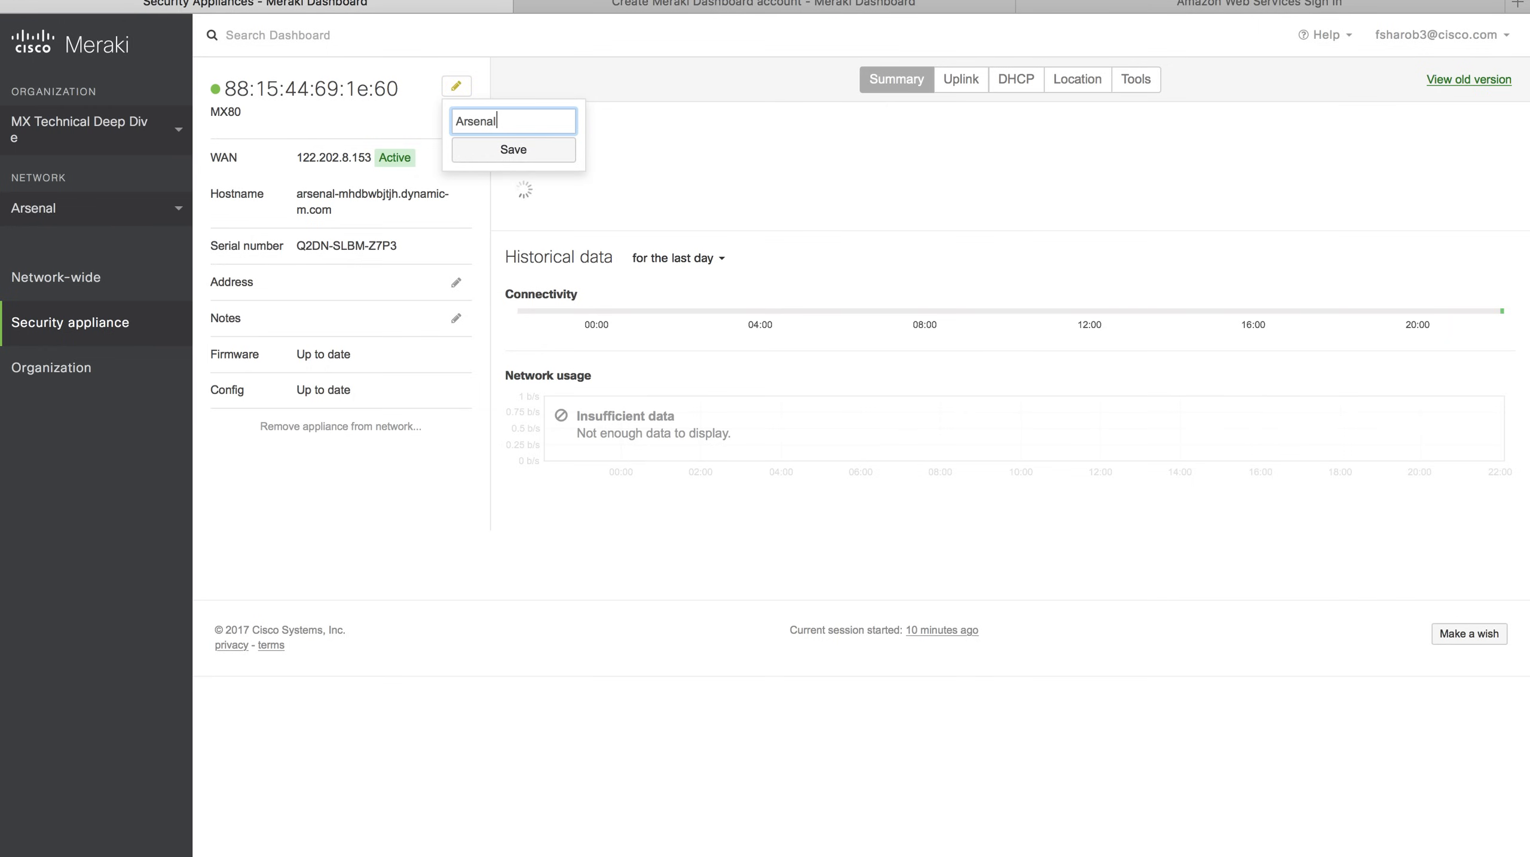
pyautogui.click(513, 151)
pyautogui.write('MX')
pyautogui.click(527, 151)
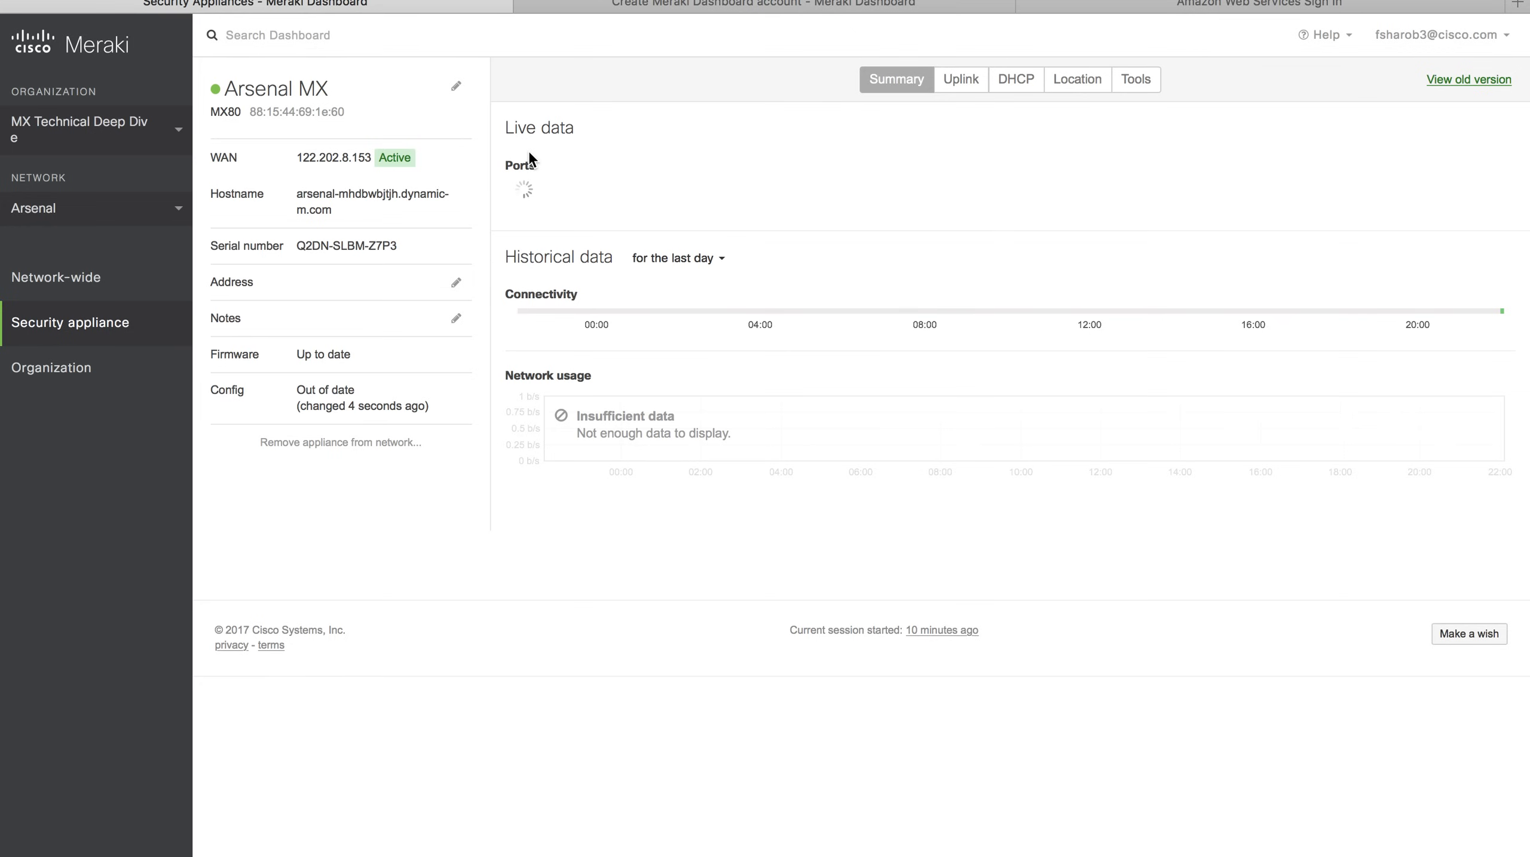
pyautogui.click(966, 84)
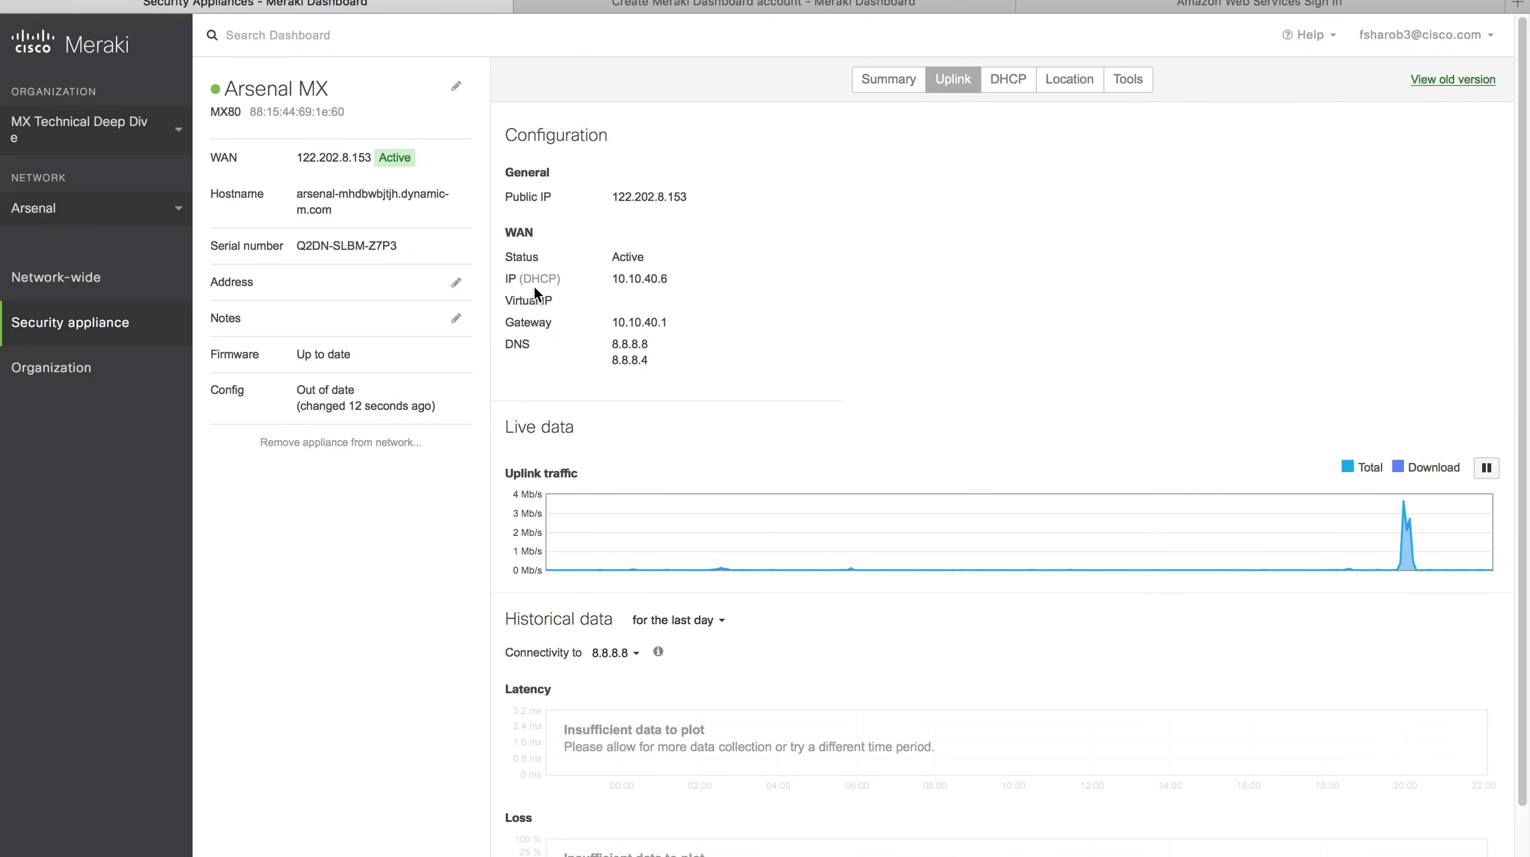
# Highlight the DHCP-assigned WAN IP 10.10.40.6 in the Arsenal MX uplink details.
pyautogui.moveTo(514, 281); pyautogui.dragTo(560, 275)
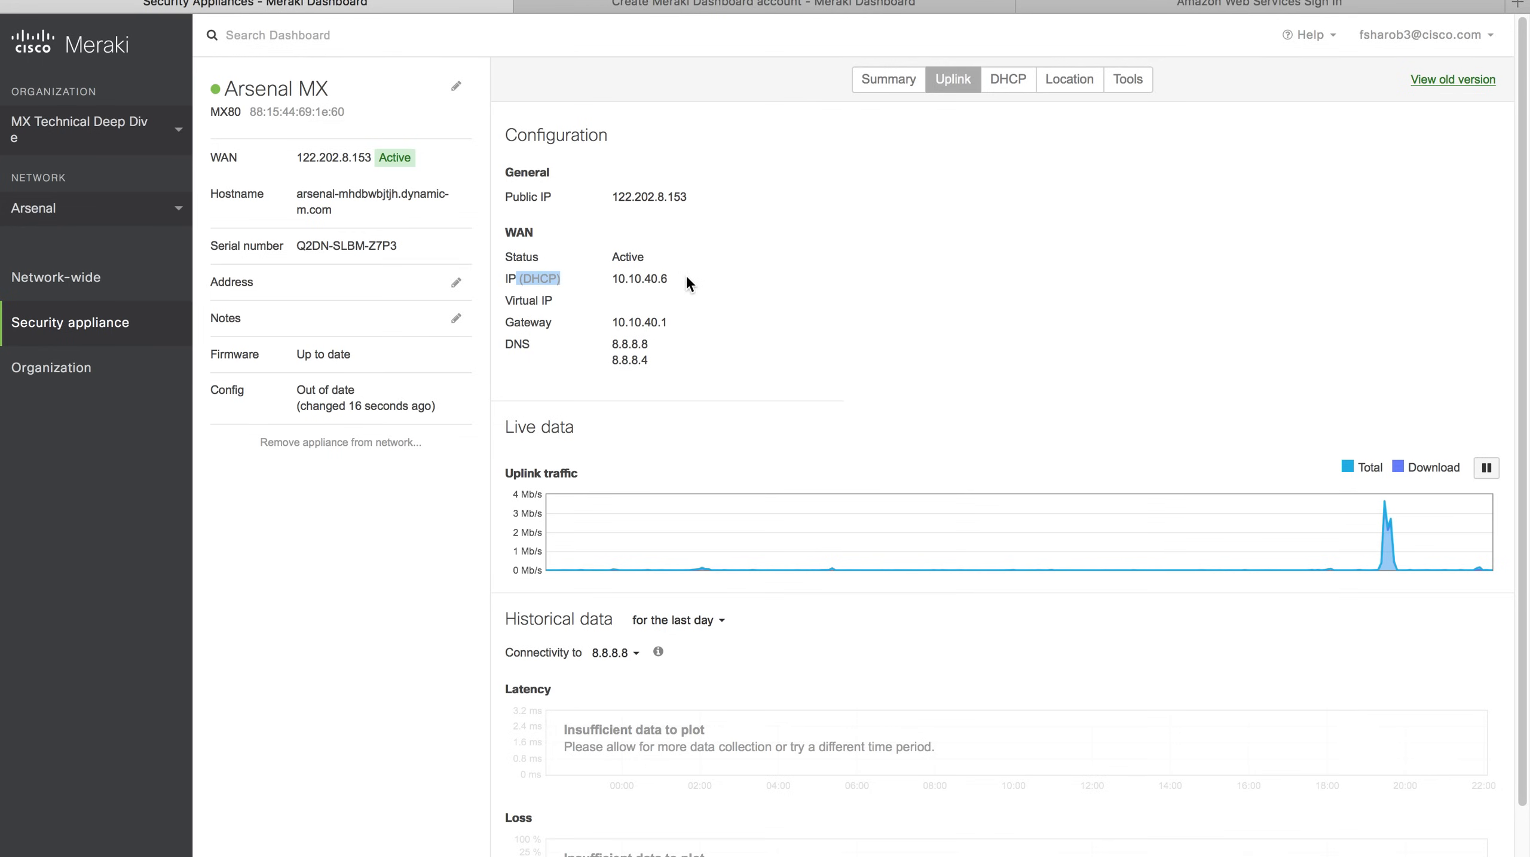
pyautogui.moveTo(681, 278); pyautogui.dragTo(599, 277)
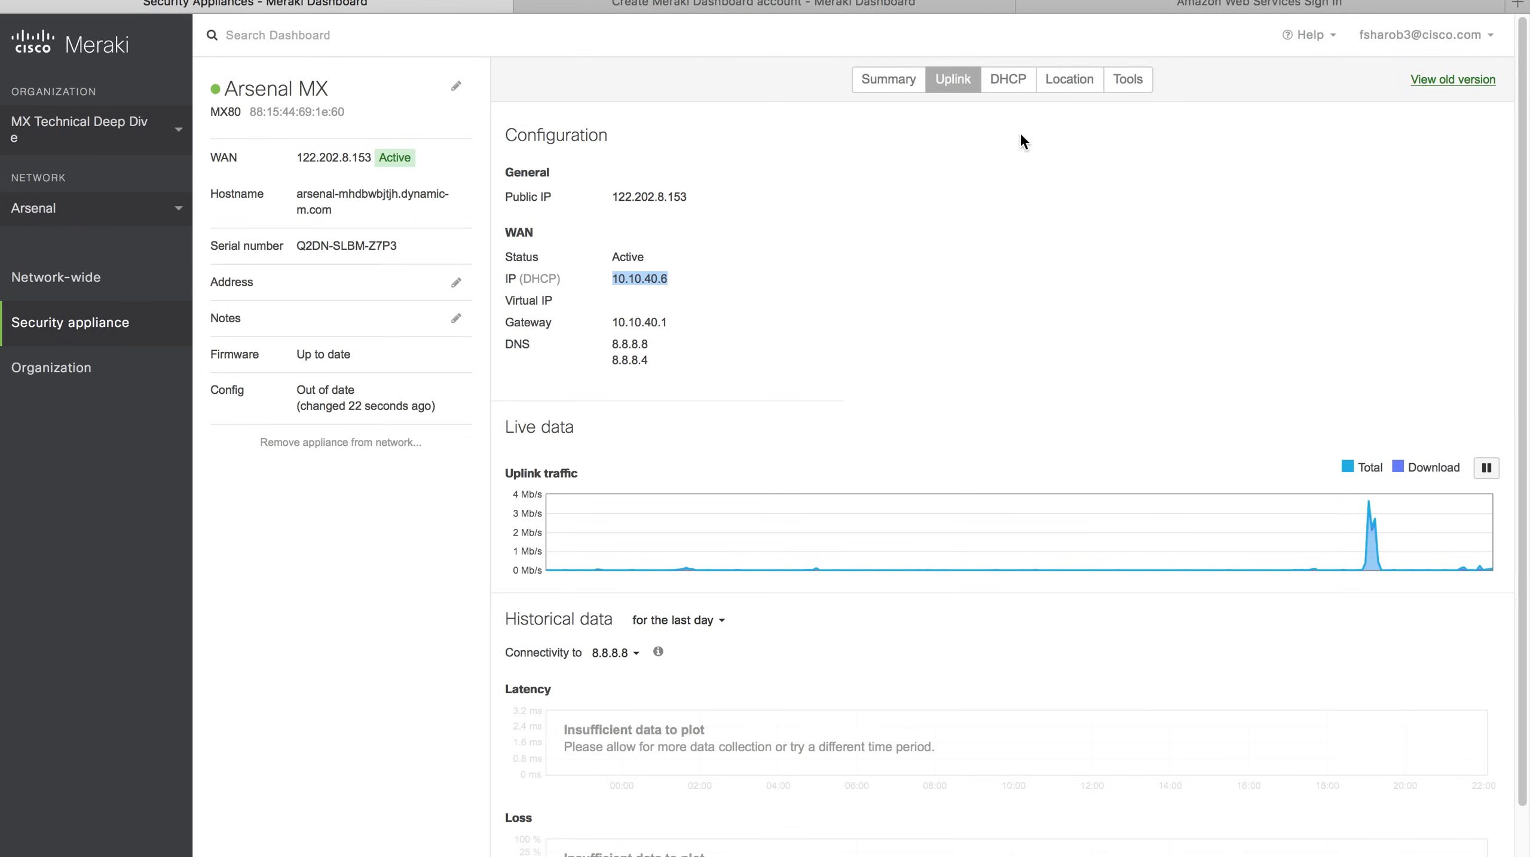
# Return to the Arsenal MX Summary tab to see live port status, then show the topology slide.
pyautogui.click(908, 91)
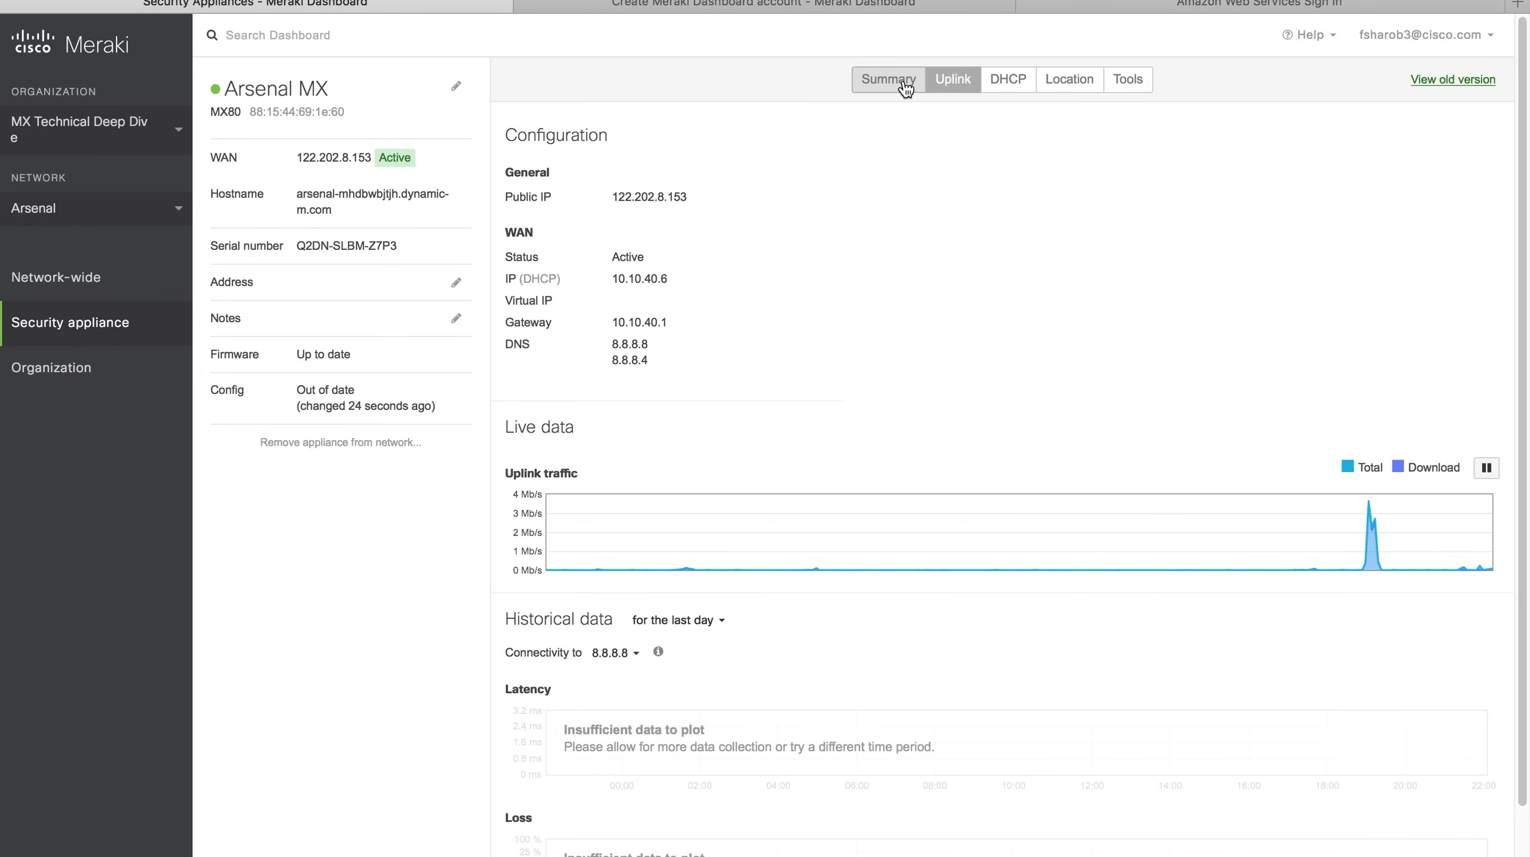
pyautogui.hotkey('ctrl', 'Left')
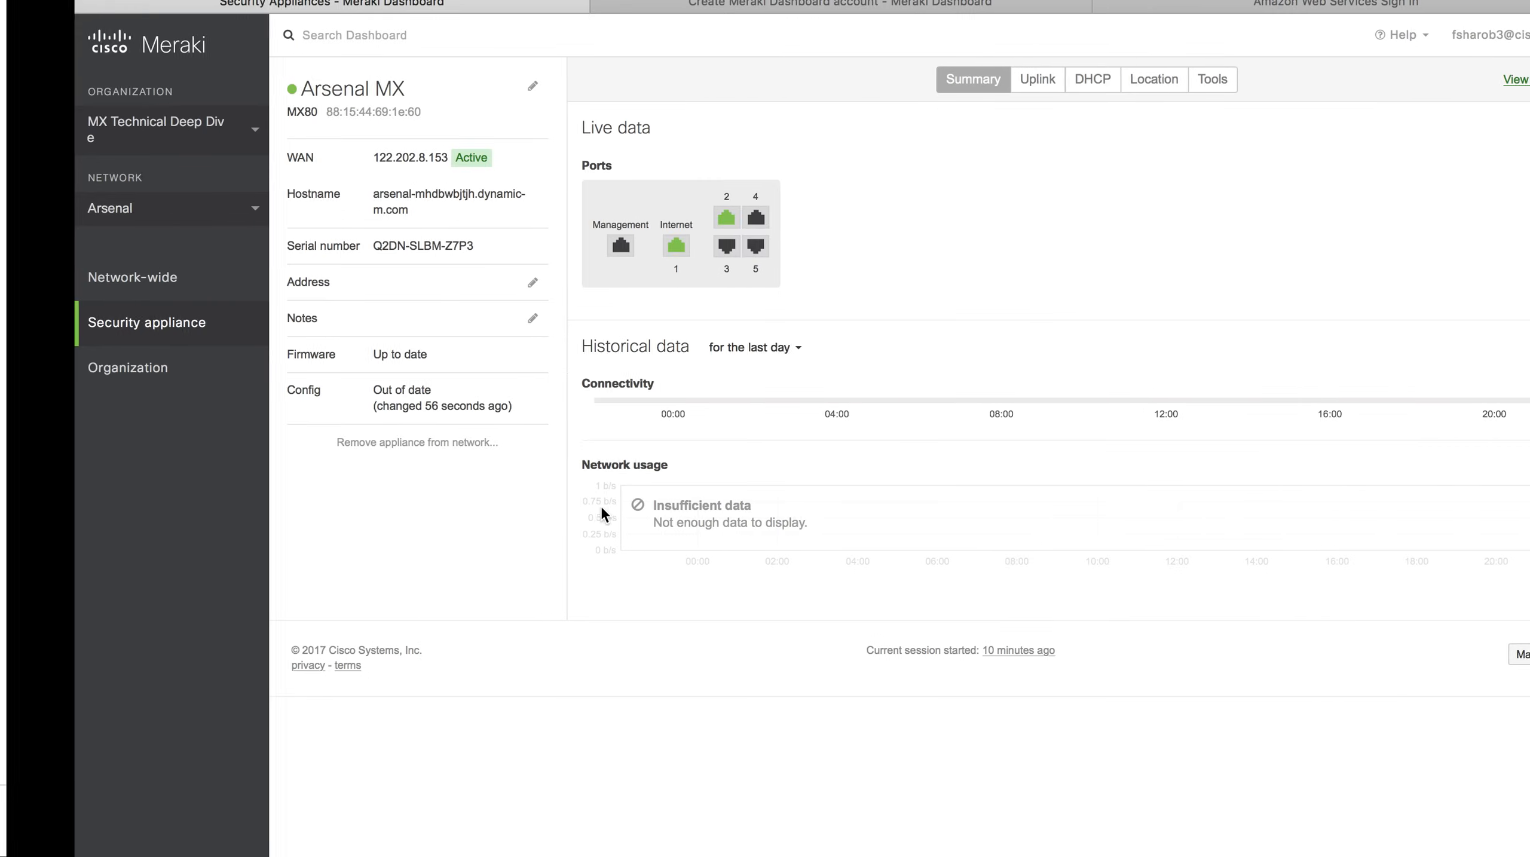
pyautogui.moveTo(119, 324)
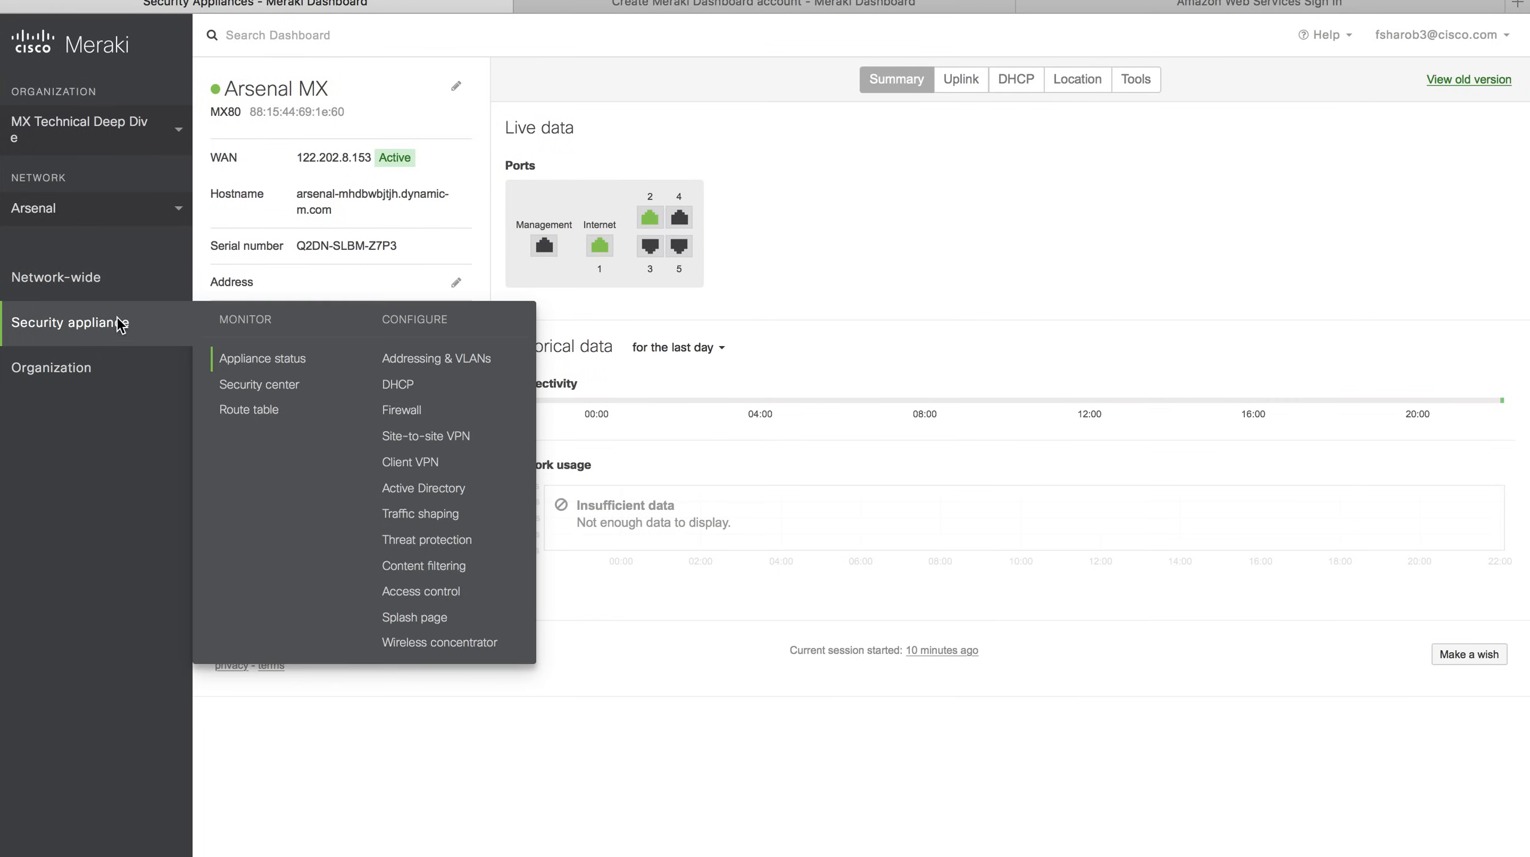
# Set VLANs to Enabled under Addressing & VLANs and open the 192.168.128.0/24 VLAN.
pyautogui.click(434, 361)
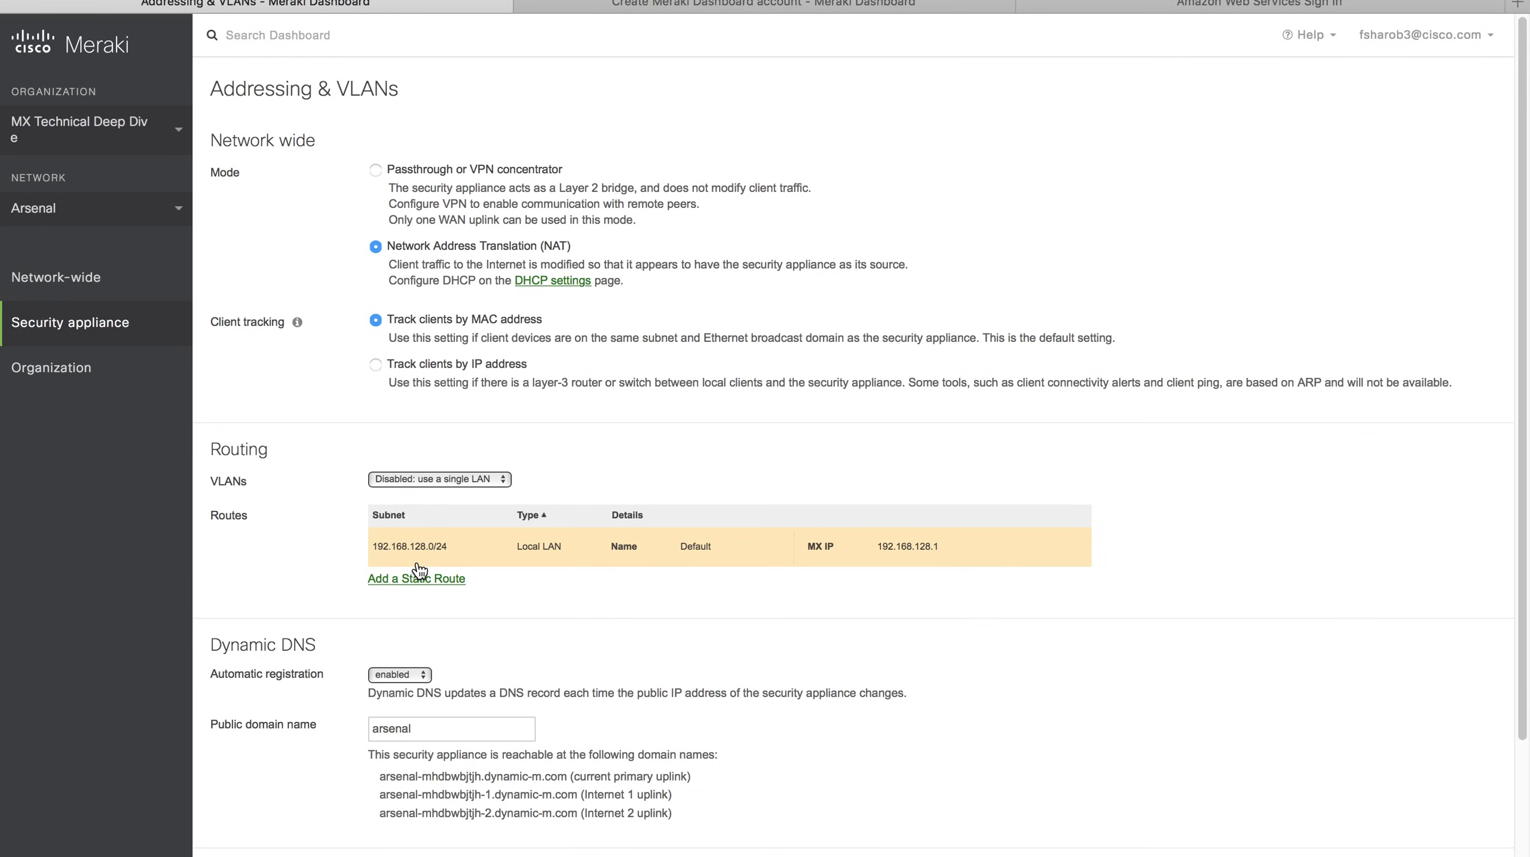
pyautogui.click(464, 480)
pyautogui.click(452, 495)
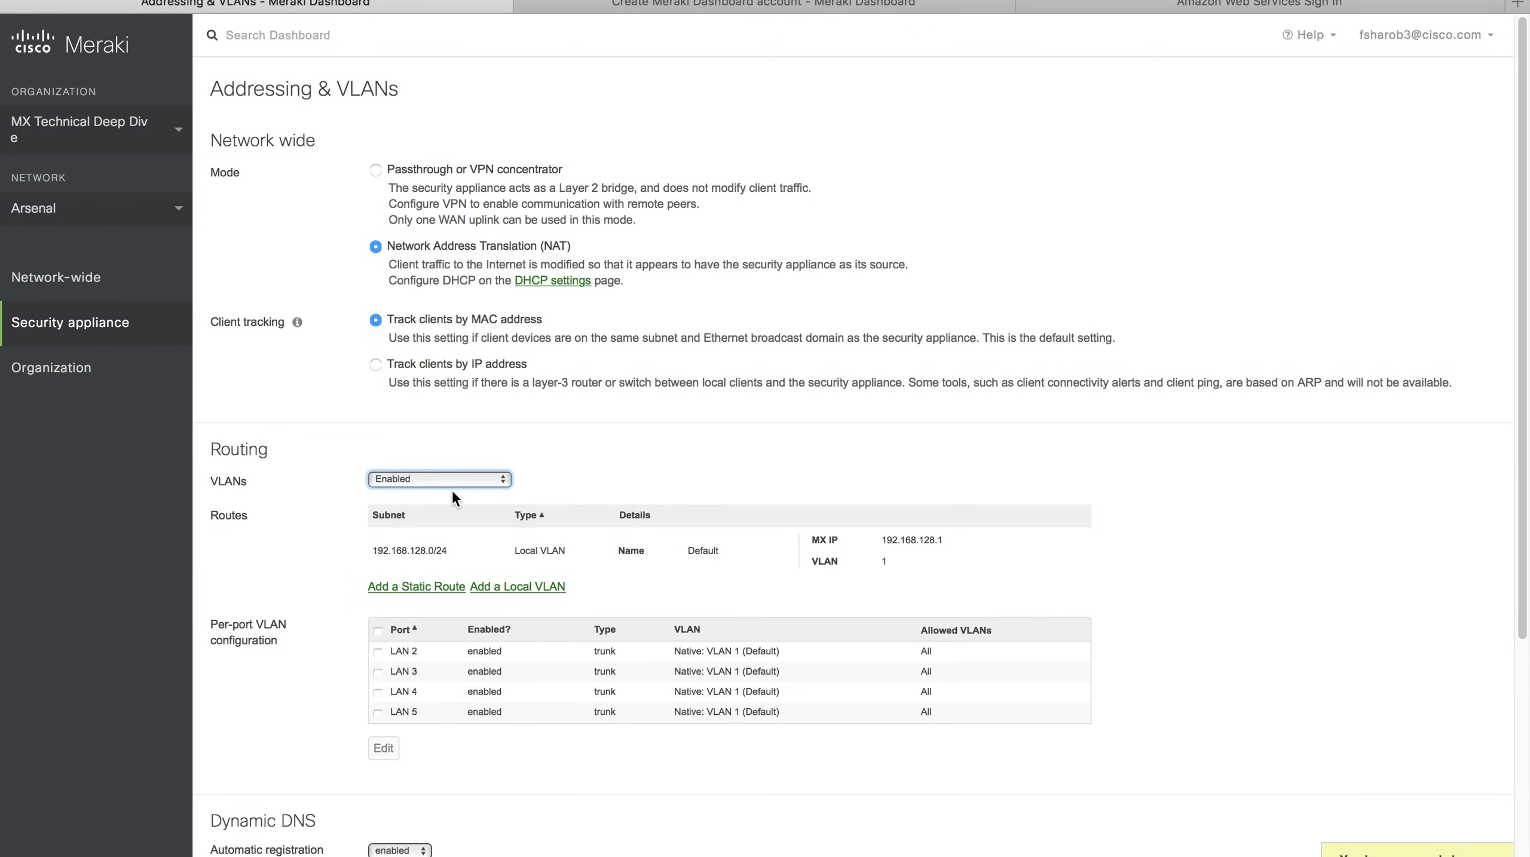
pyautogui.click(453, 547)
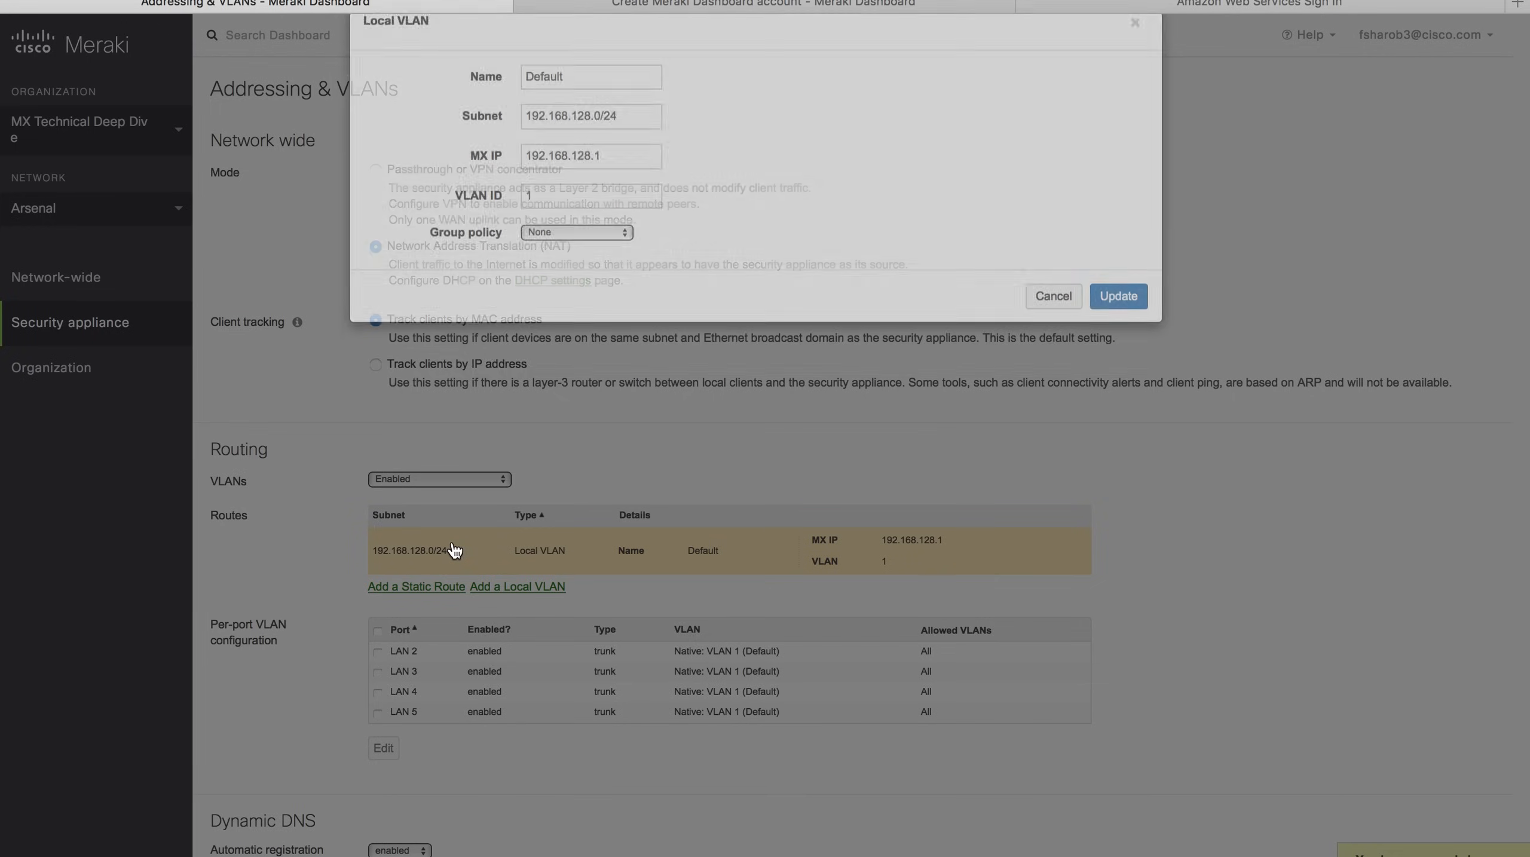
# Set the VLAN to ID 55, name V55, subnet 172.16.55.0/24, MX IP 172.16.55.254, and save.
pyautogui.click(452, 240)
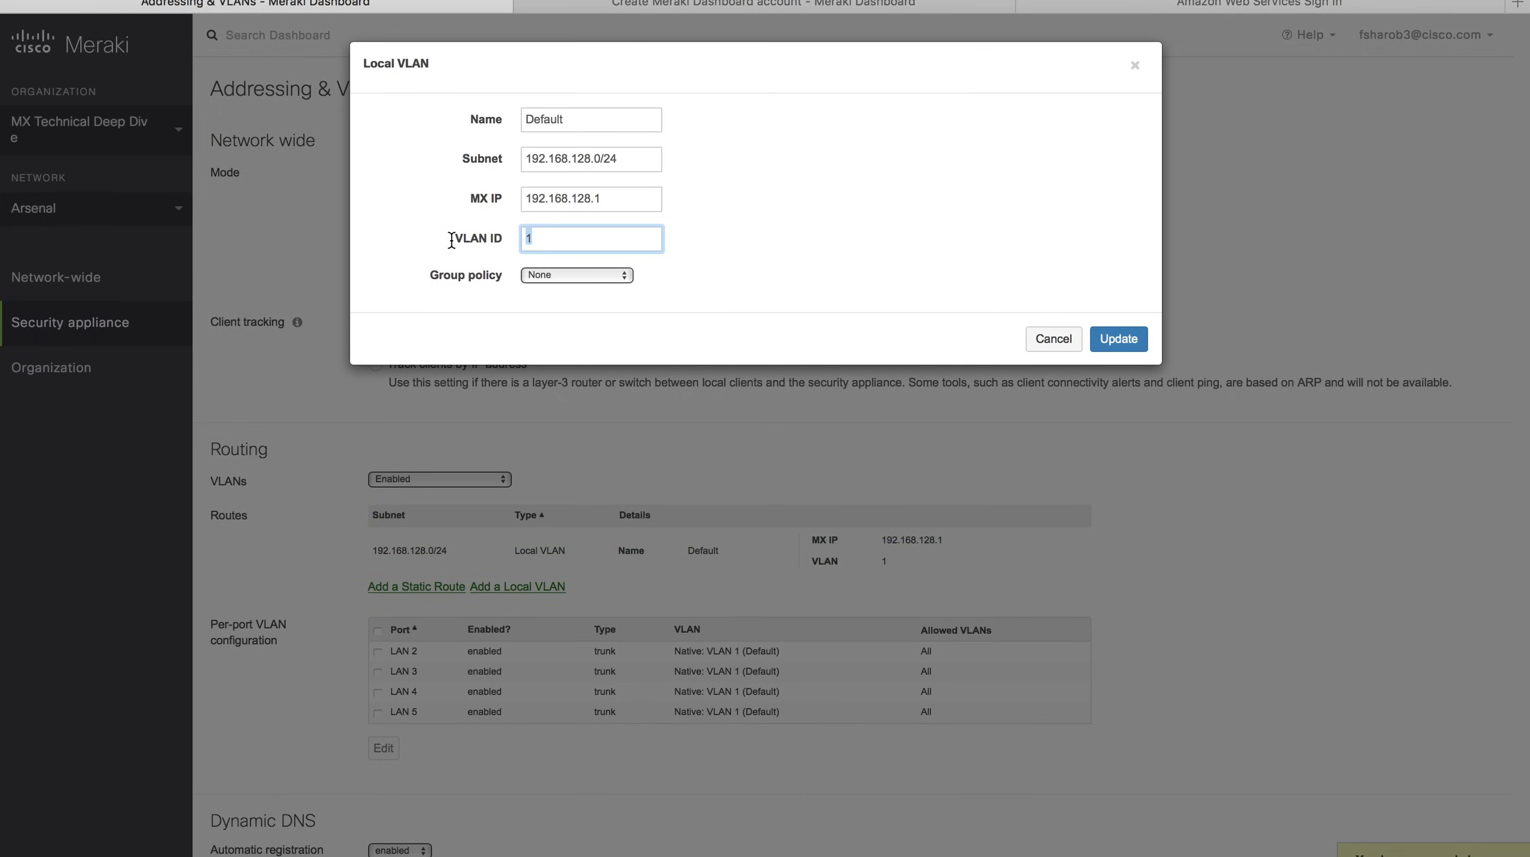
pyautogui.write('55')
pyautogui.click(480, 118)
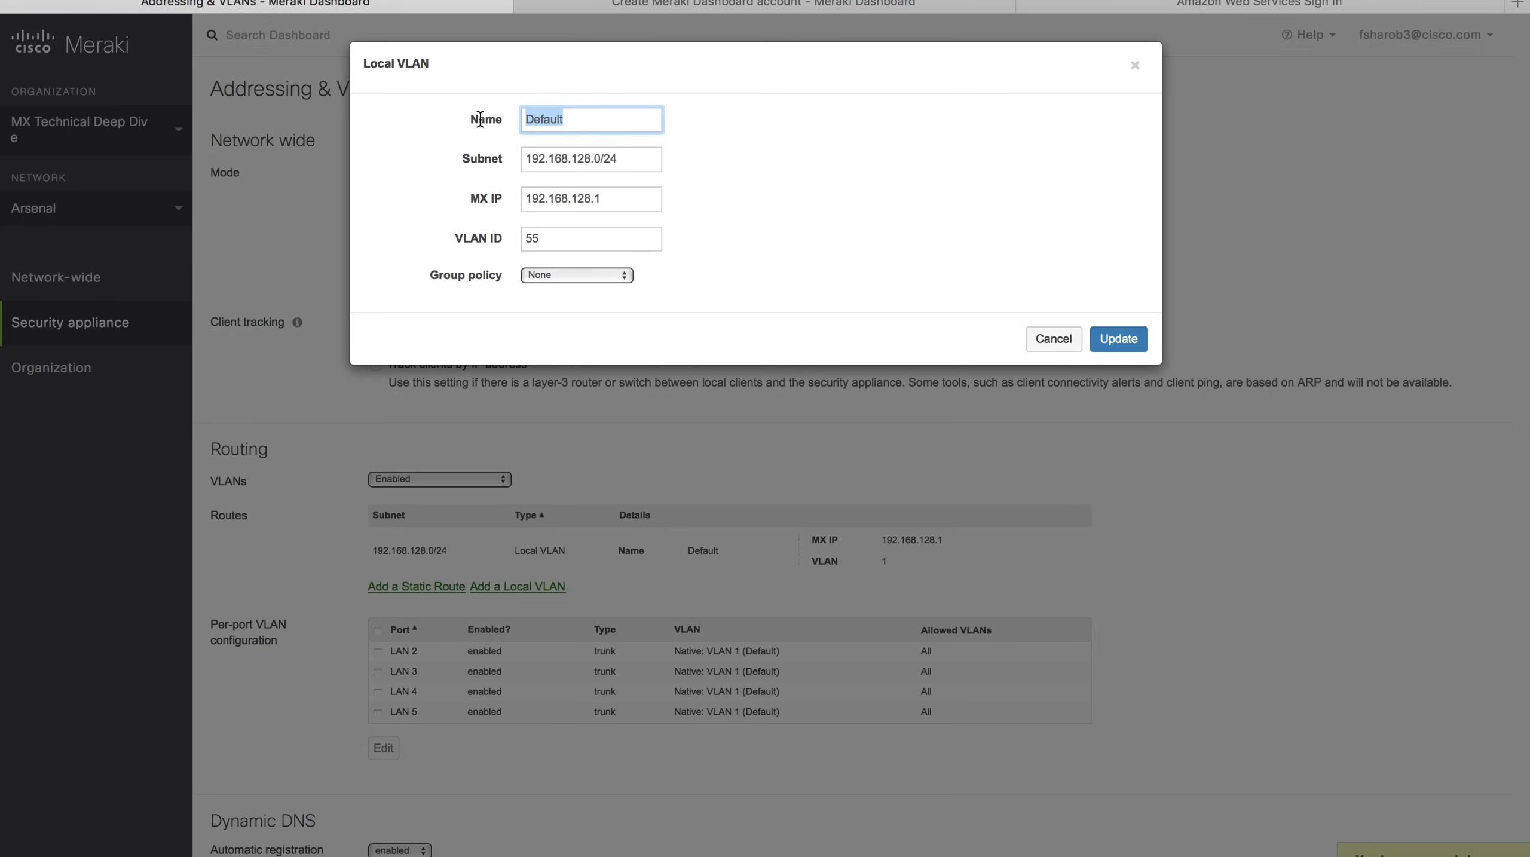
pyautogui.write('V55')
pyautogui.click(465, 157)
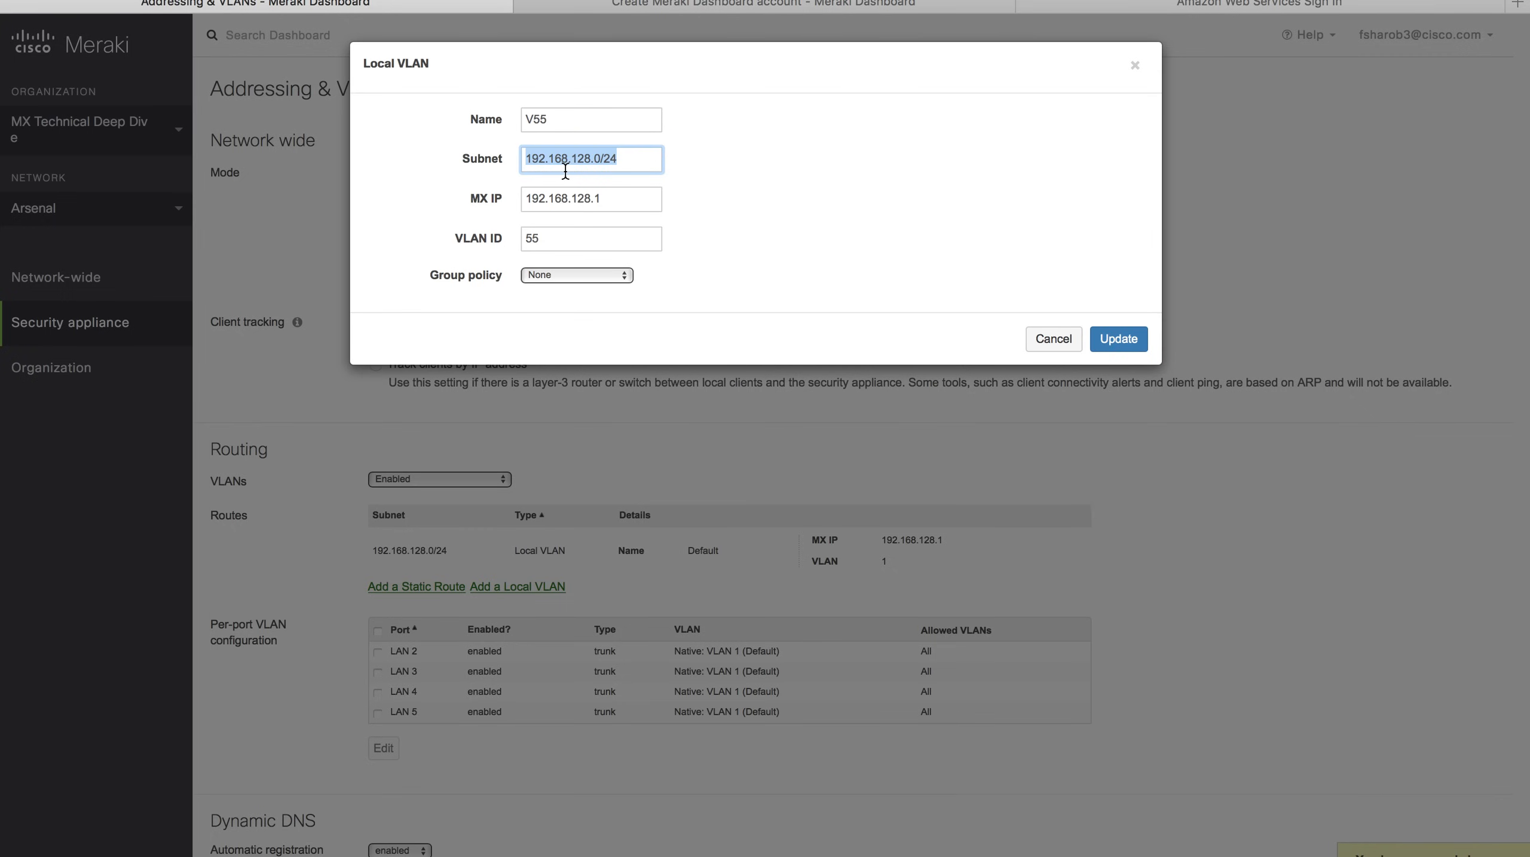
pyautogui.write('172.16')
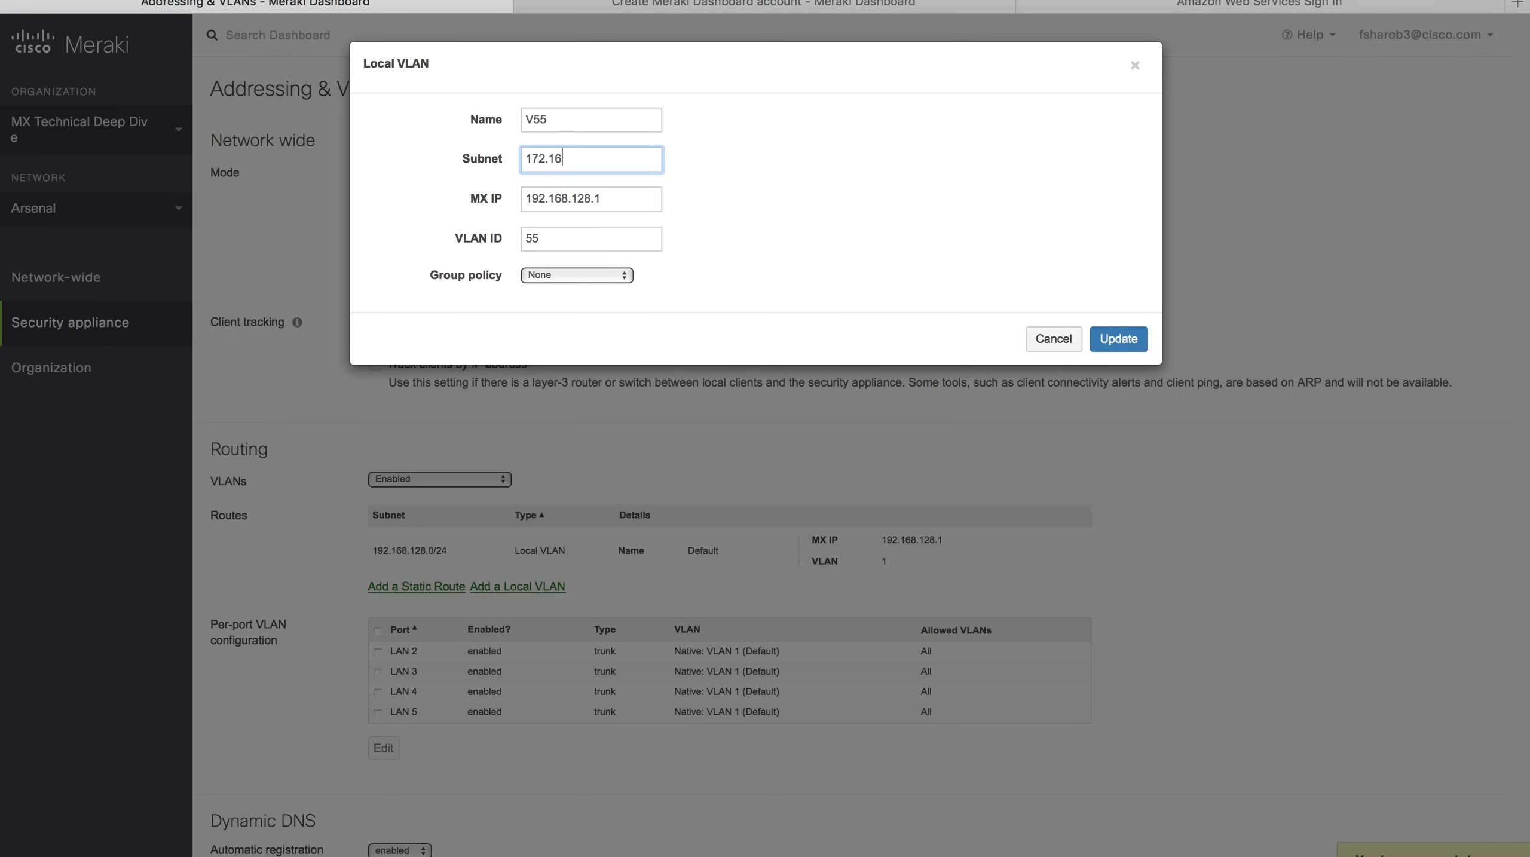
pyautogui.write('.55.0/24')
pyautogui.press('Tab')
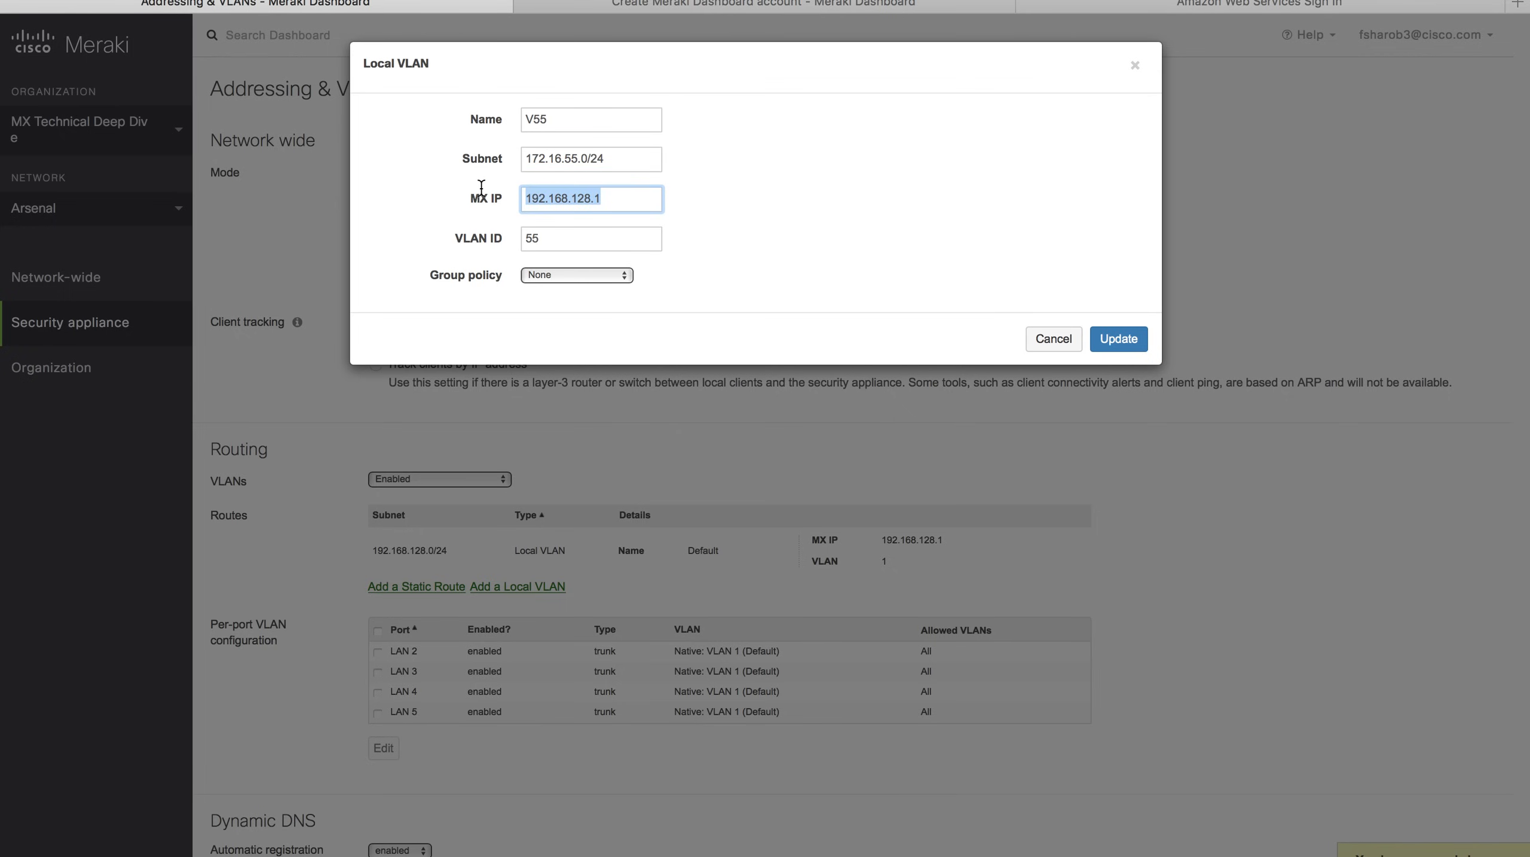
pyautogui.write('172.16')
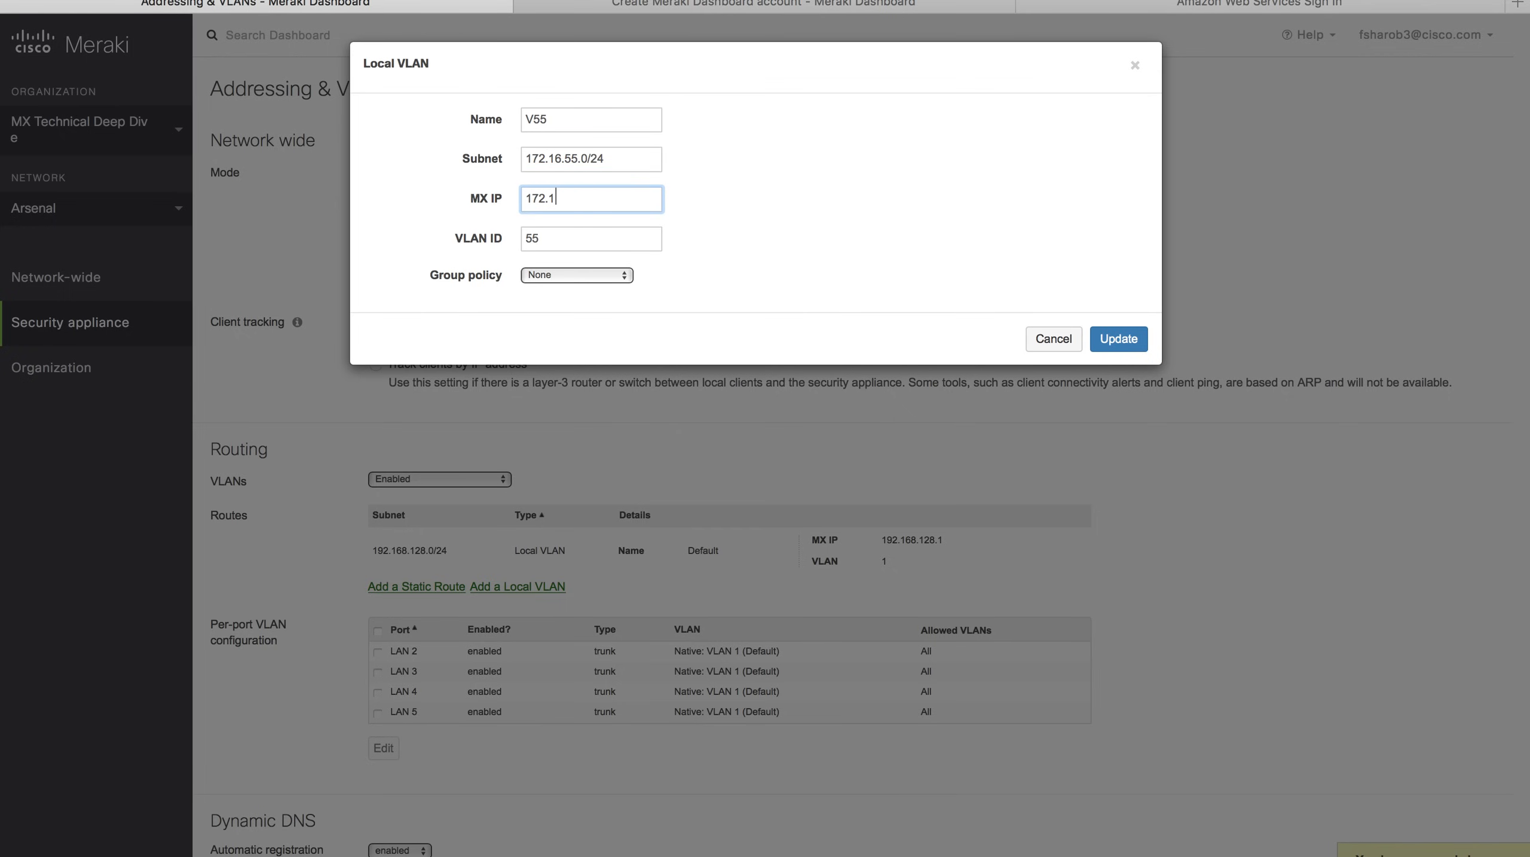
pyautogui.write('.55.254')
pyautogui.click(1120, 339)
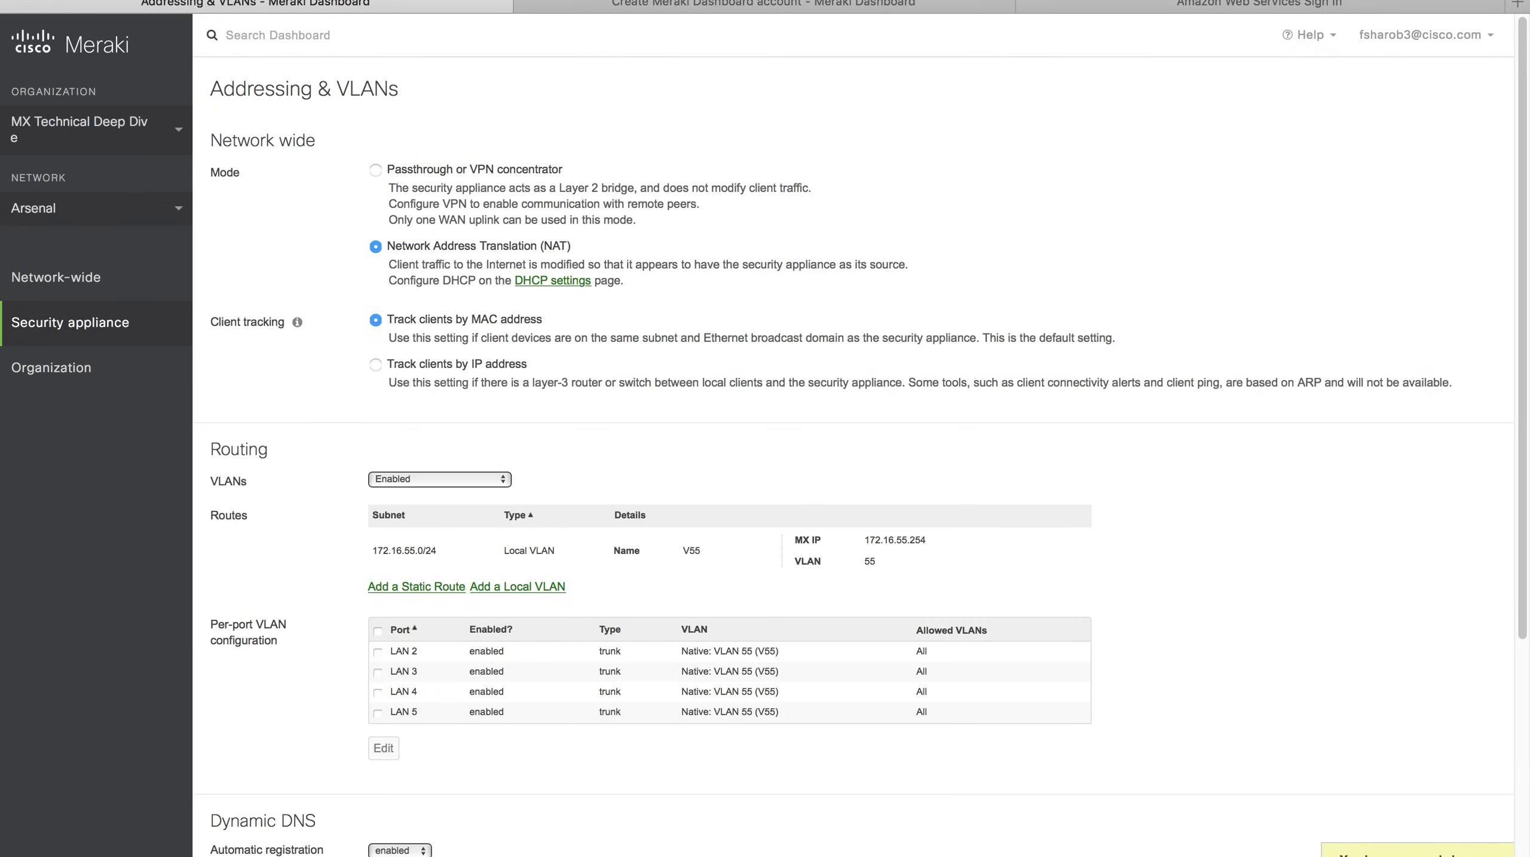
pyautogui.click(1359, 856)
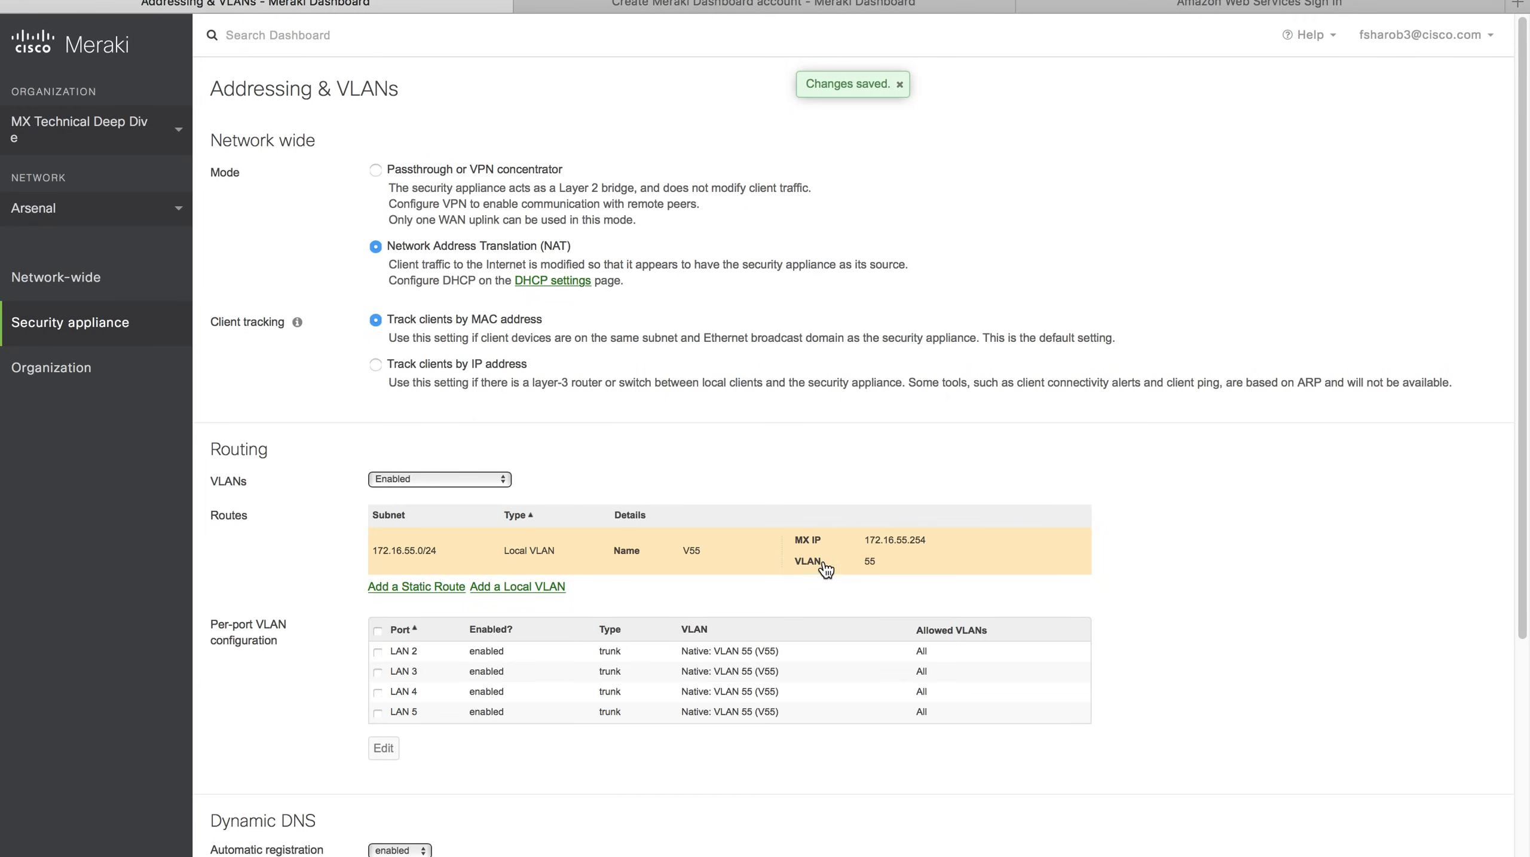
pyautogui.click(751, 670)
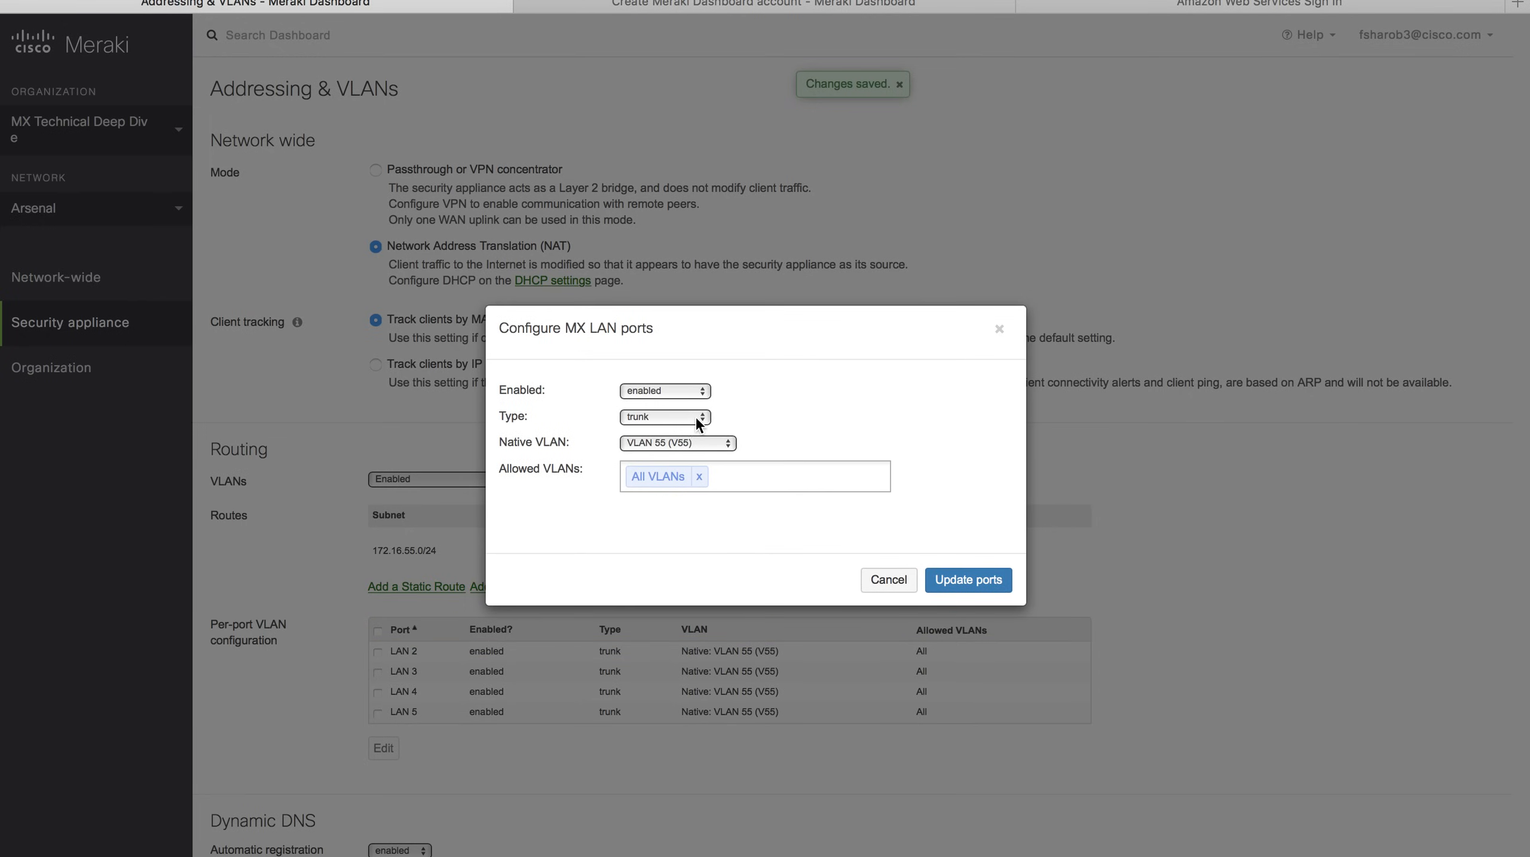
pyautogui.click(696, 416)
pyautogui.click(686, 426)
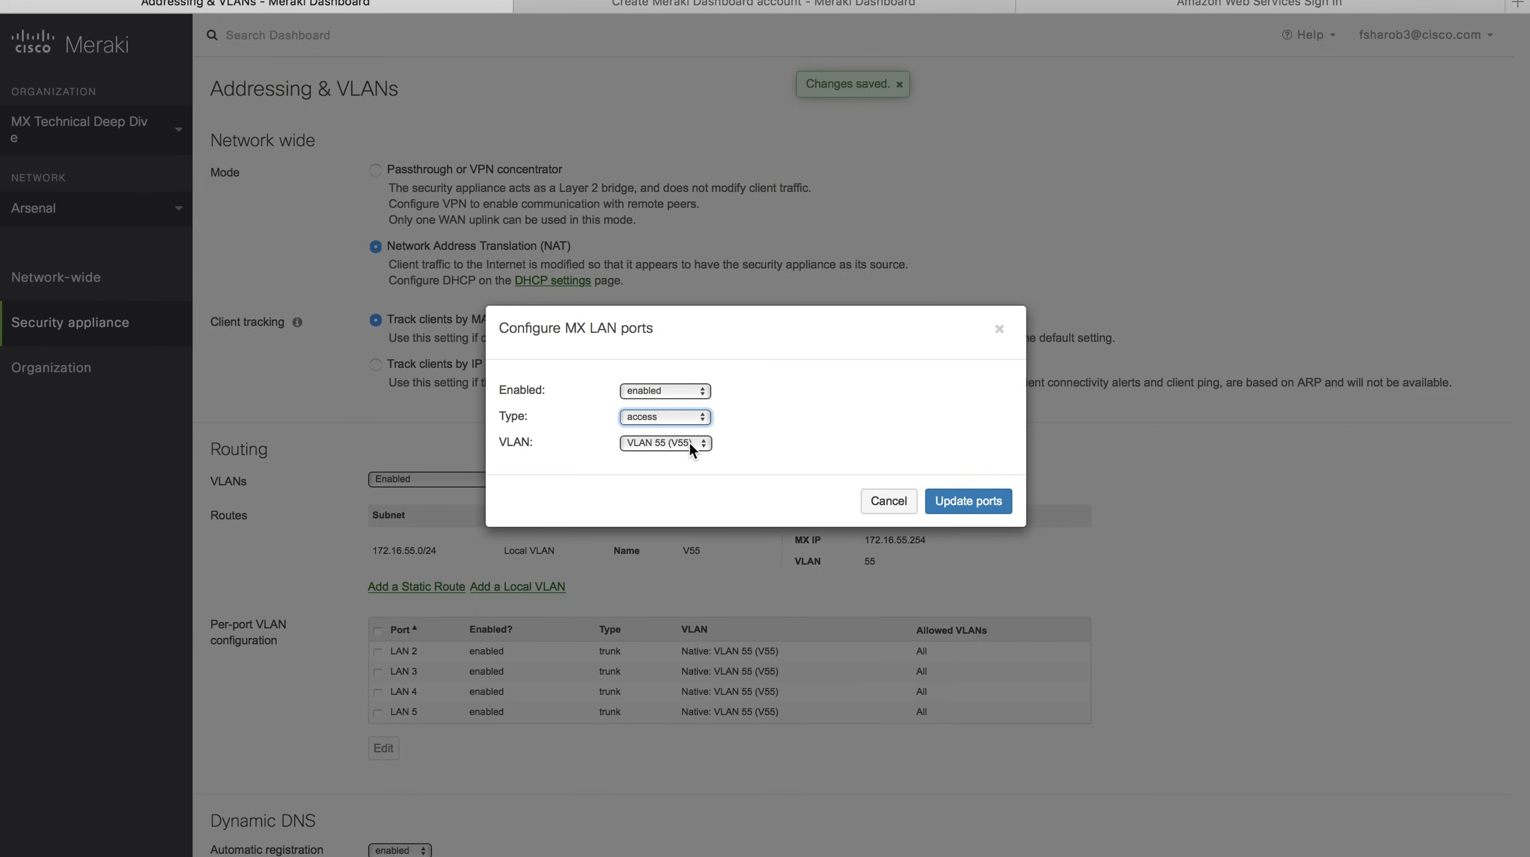
pyautogui.click(691, 444)
pyautogui.click(690, 448)
pyautogui.click(883, 501)
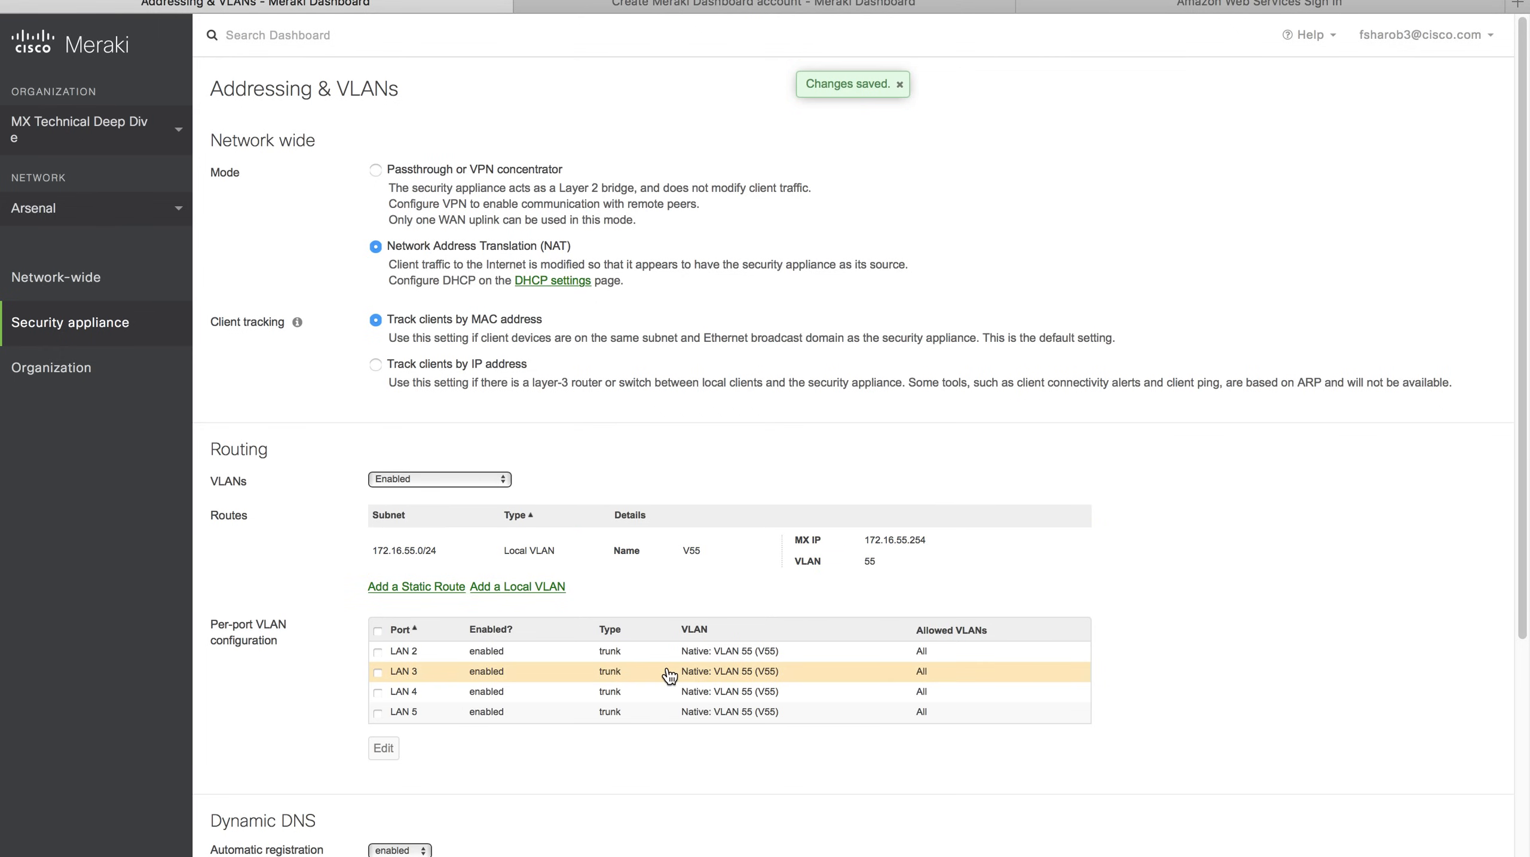
pyautogui.scroll(-5, 1281, 681)
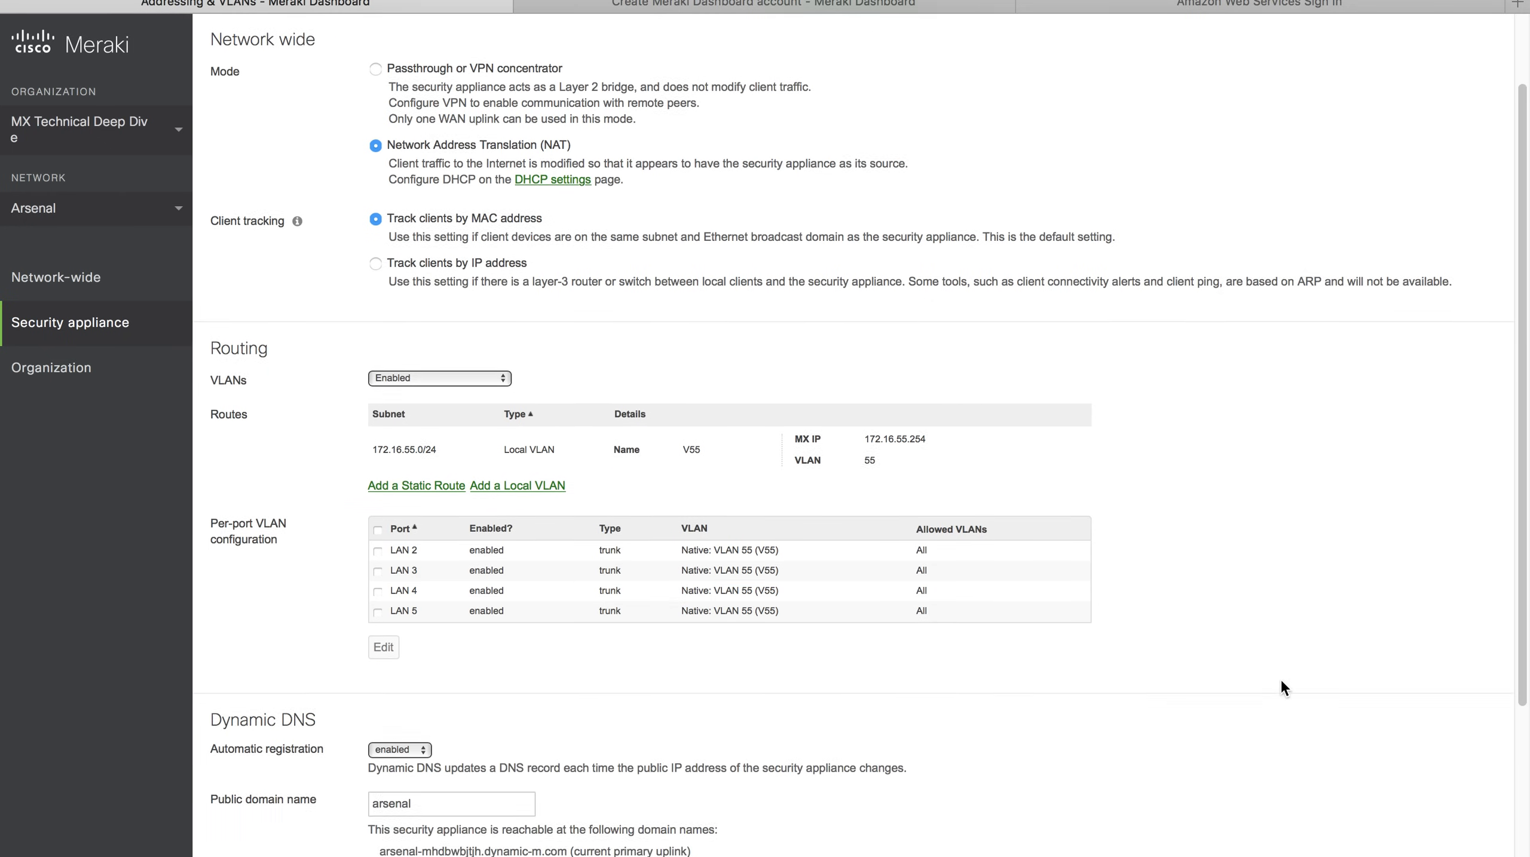
pyautogui.scroll(5, 1282, 687)
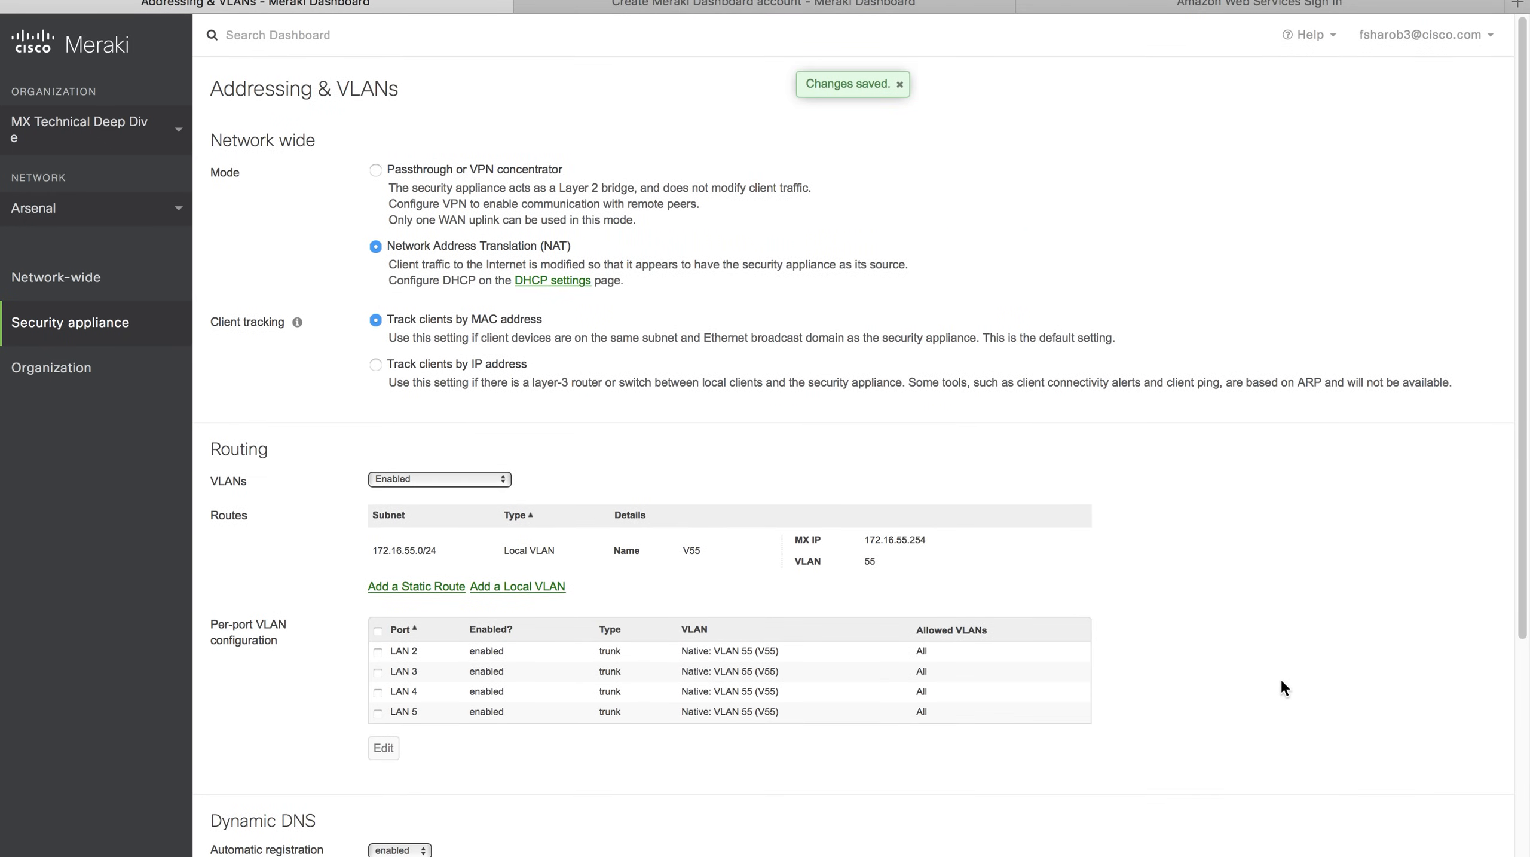
pyautogui.moveTo(116, 294)
pyautogui.moveTo(85, 327)
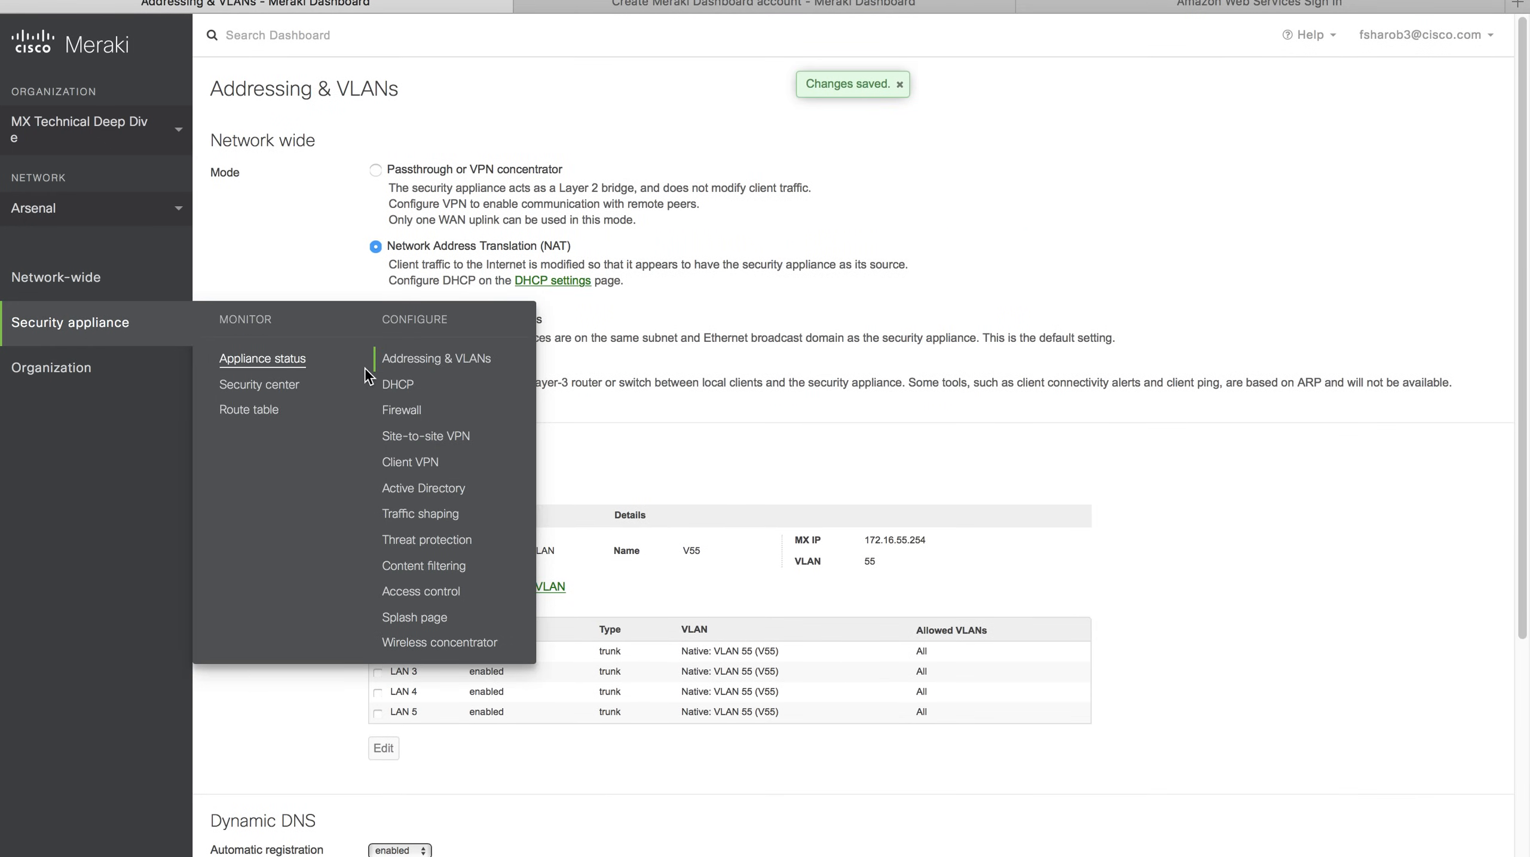
pyautogui.click(399, 387)
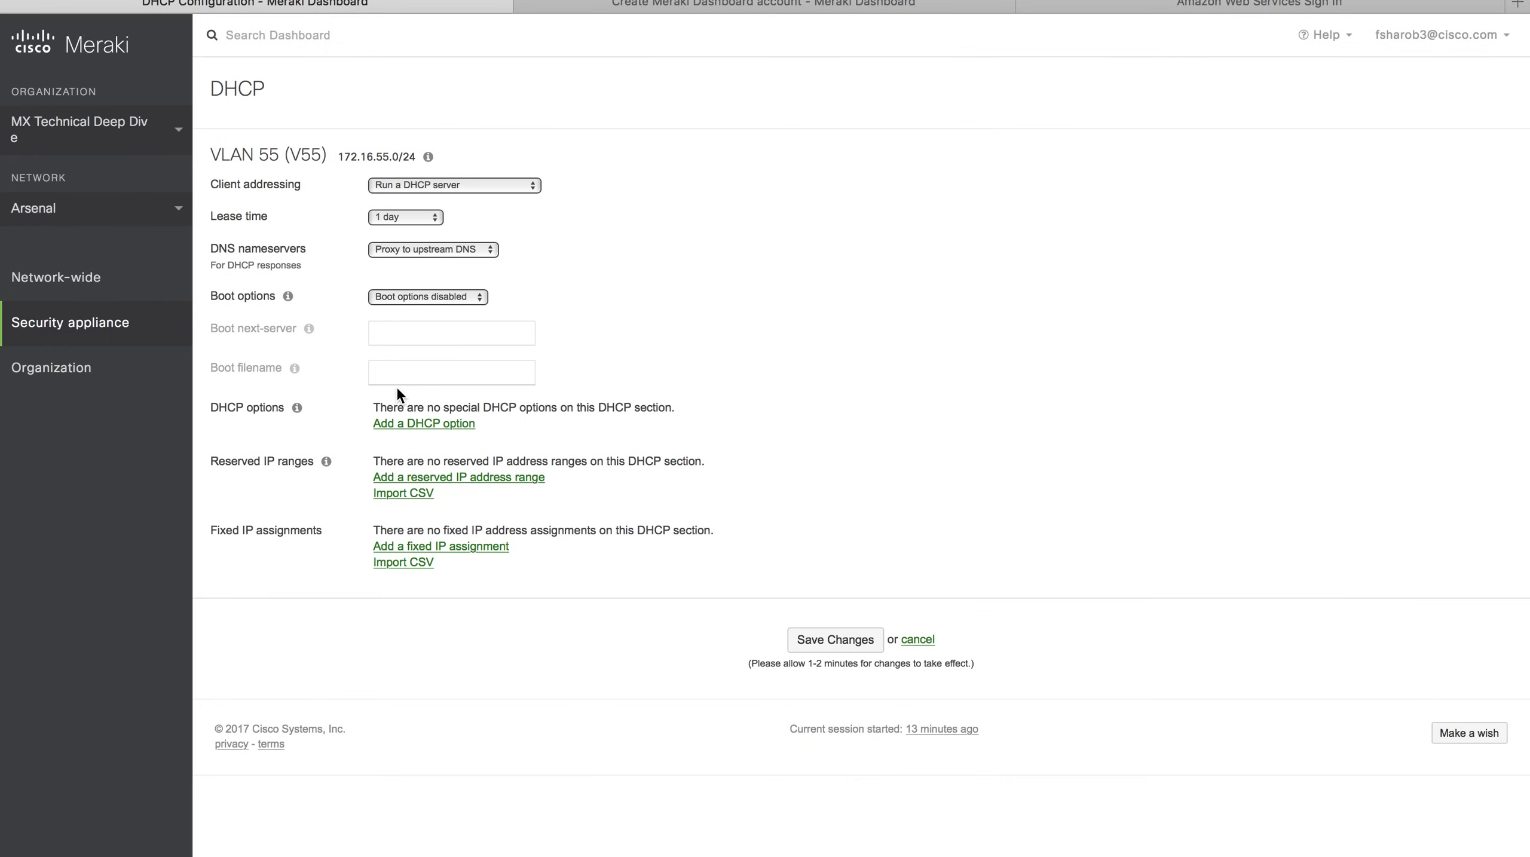
# Try VLAN 55 client addressing as not responding to DHCP, then relaying to server 10.1.1.1.
pyautogui.click(532, 186)
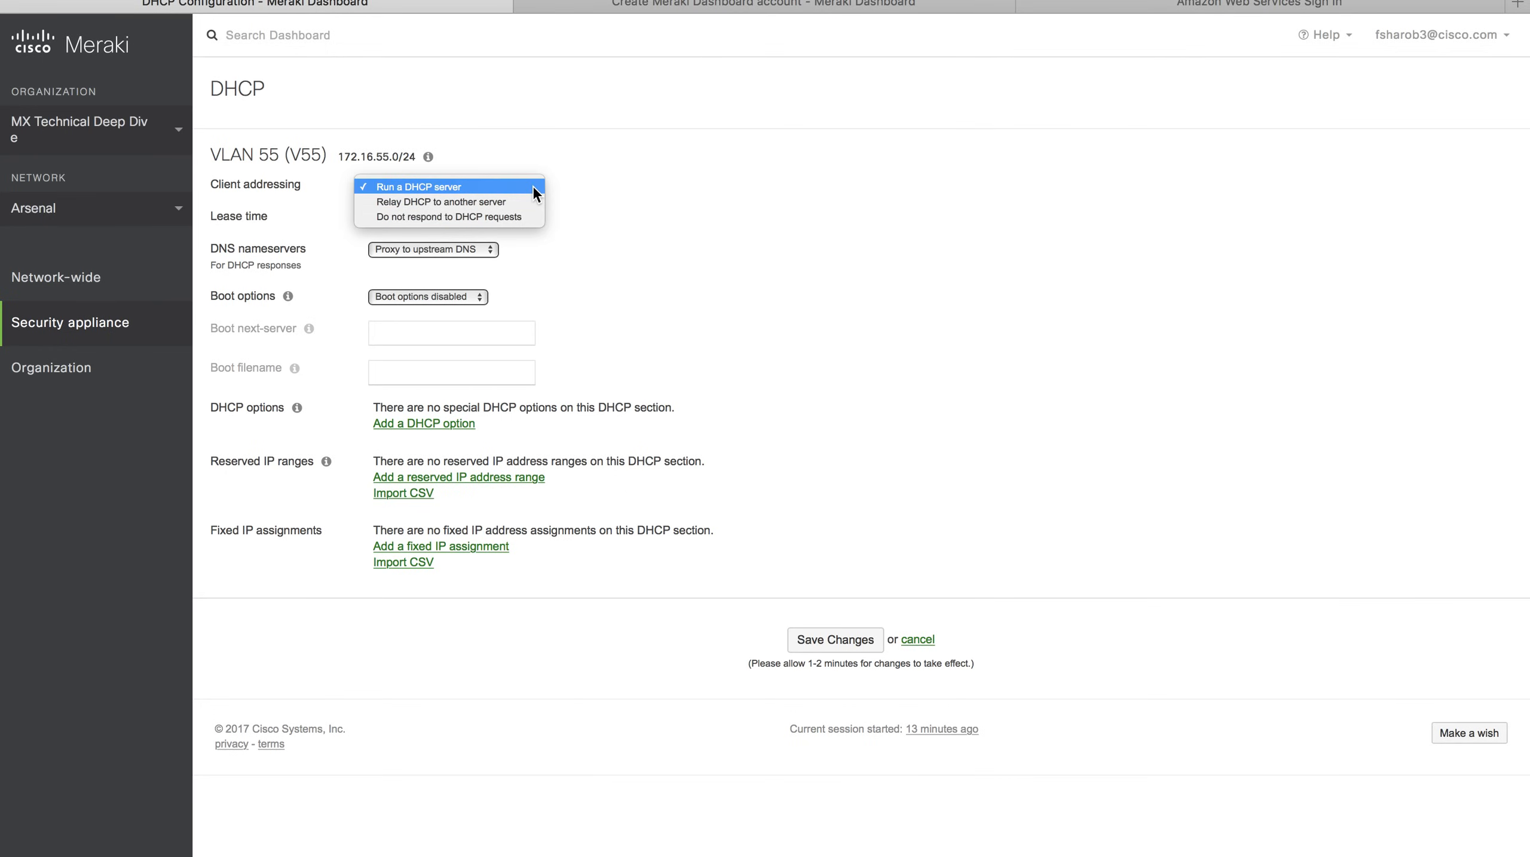
pyautogui.click(516, 217)
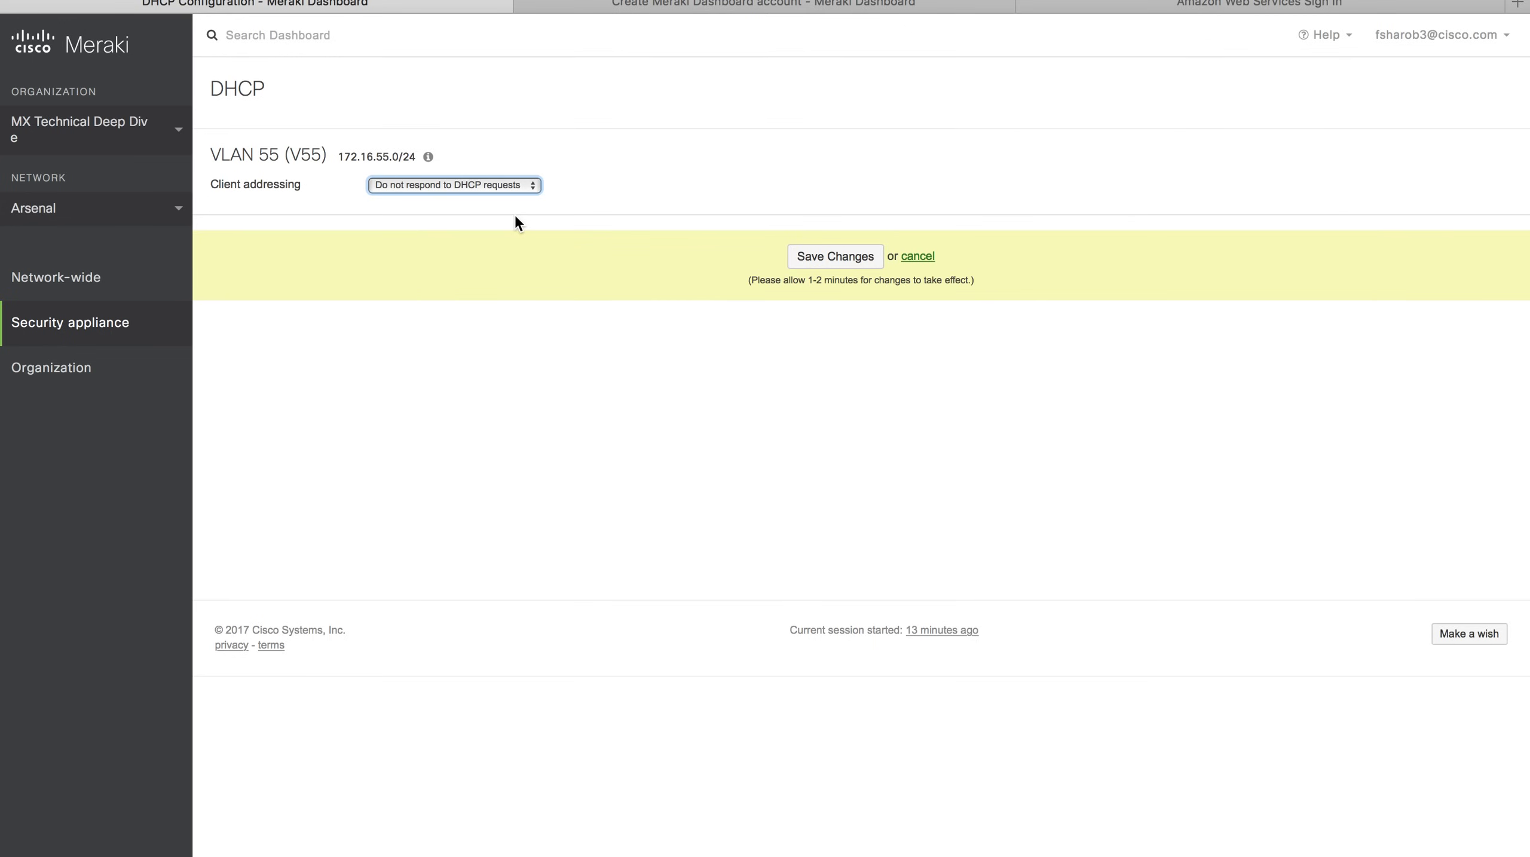
pyautogui.click(505, 184)
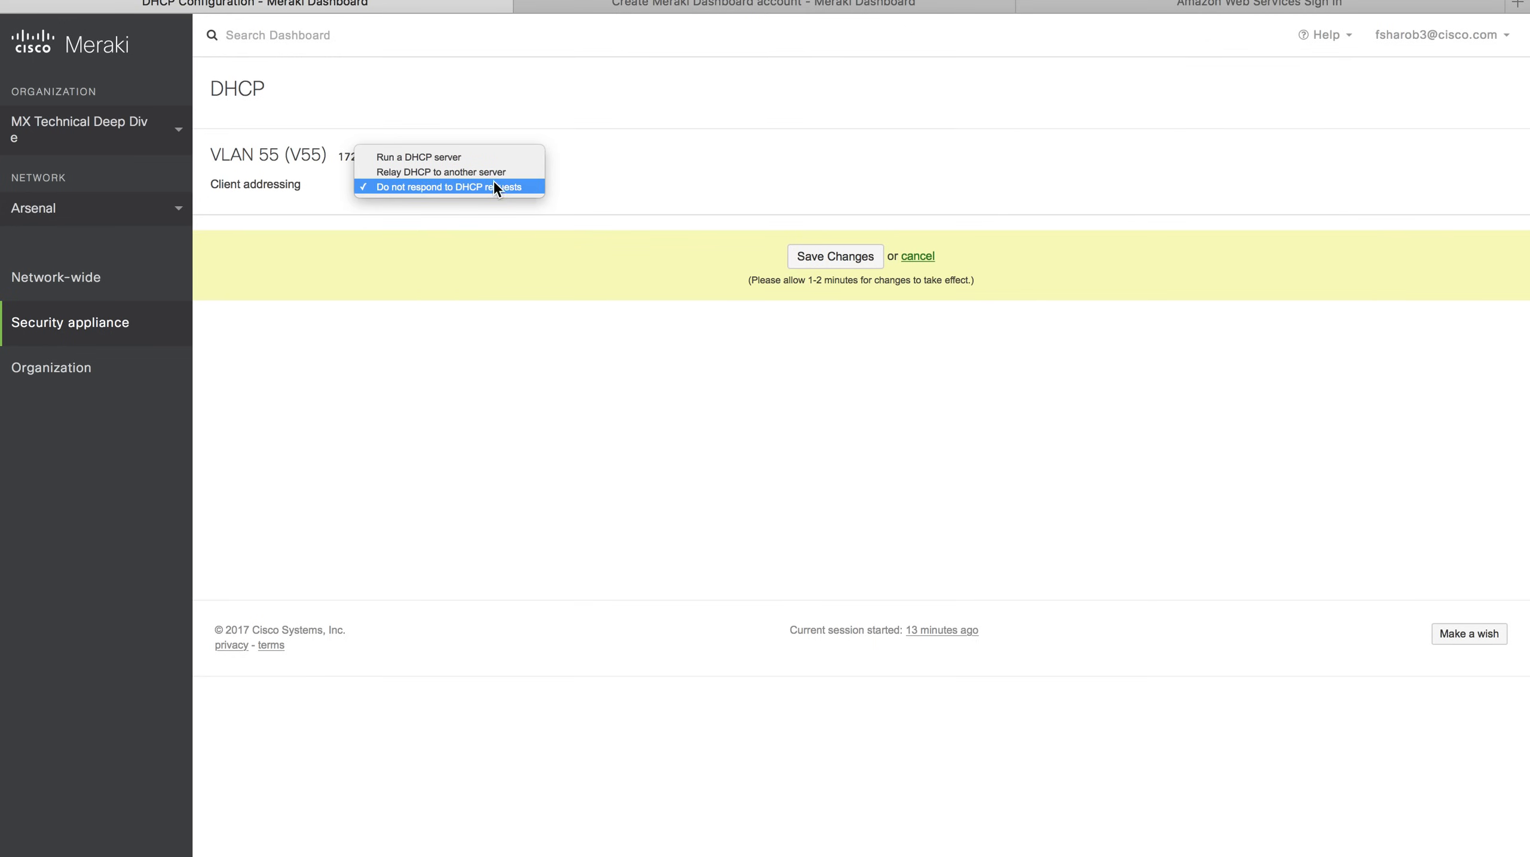
pyautogui.click(490, 172)
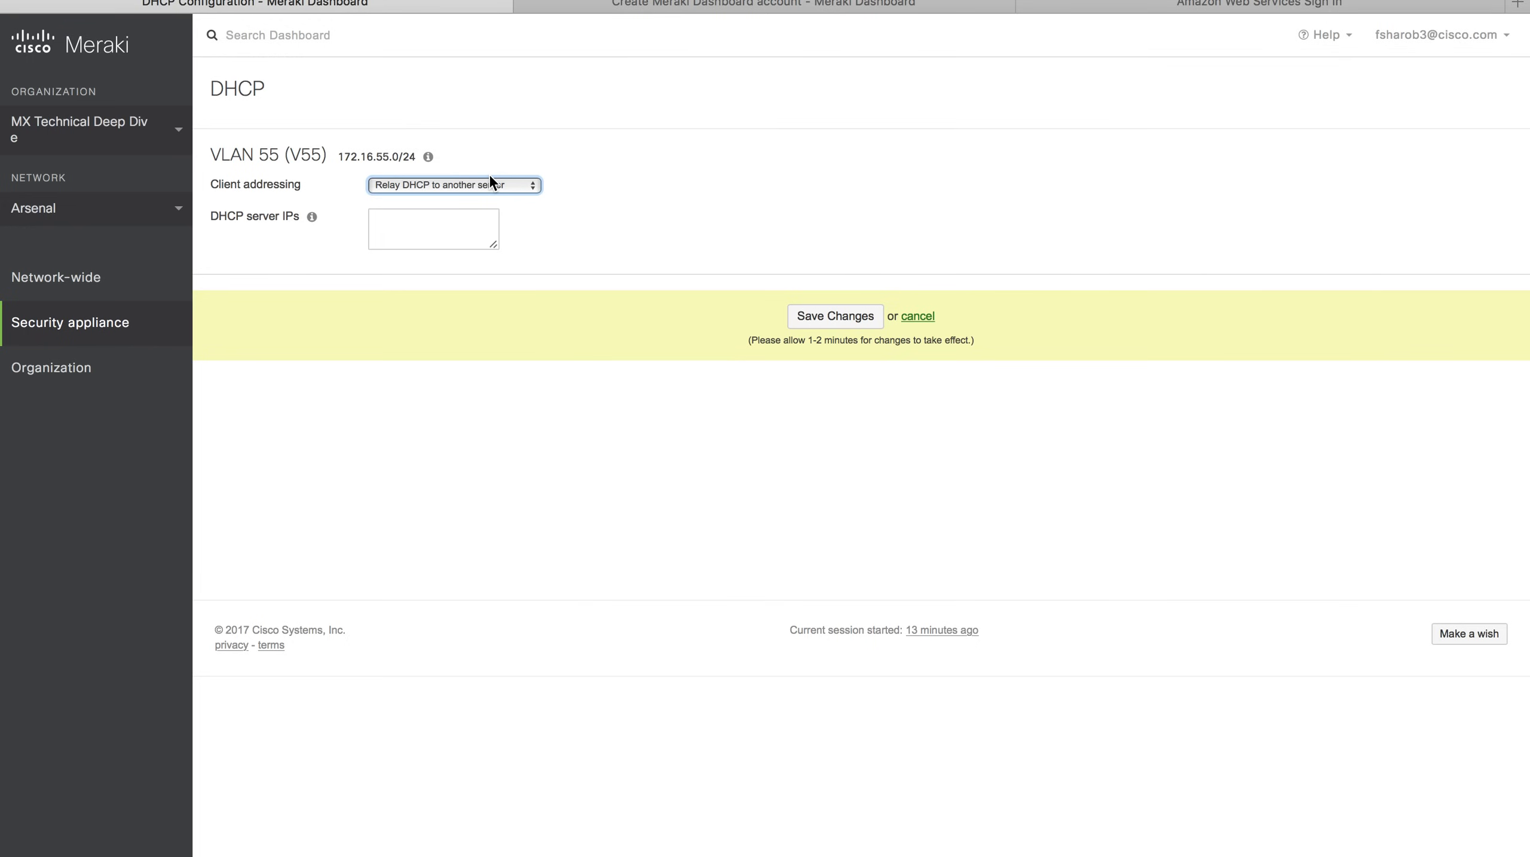
pyautogui.click(448, 228)
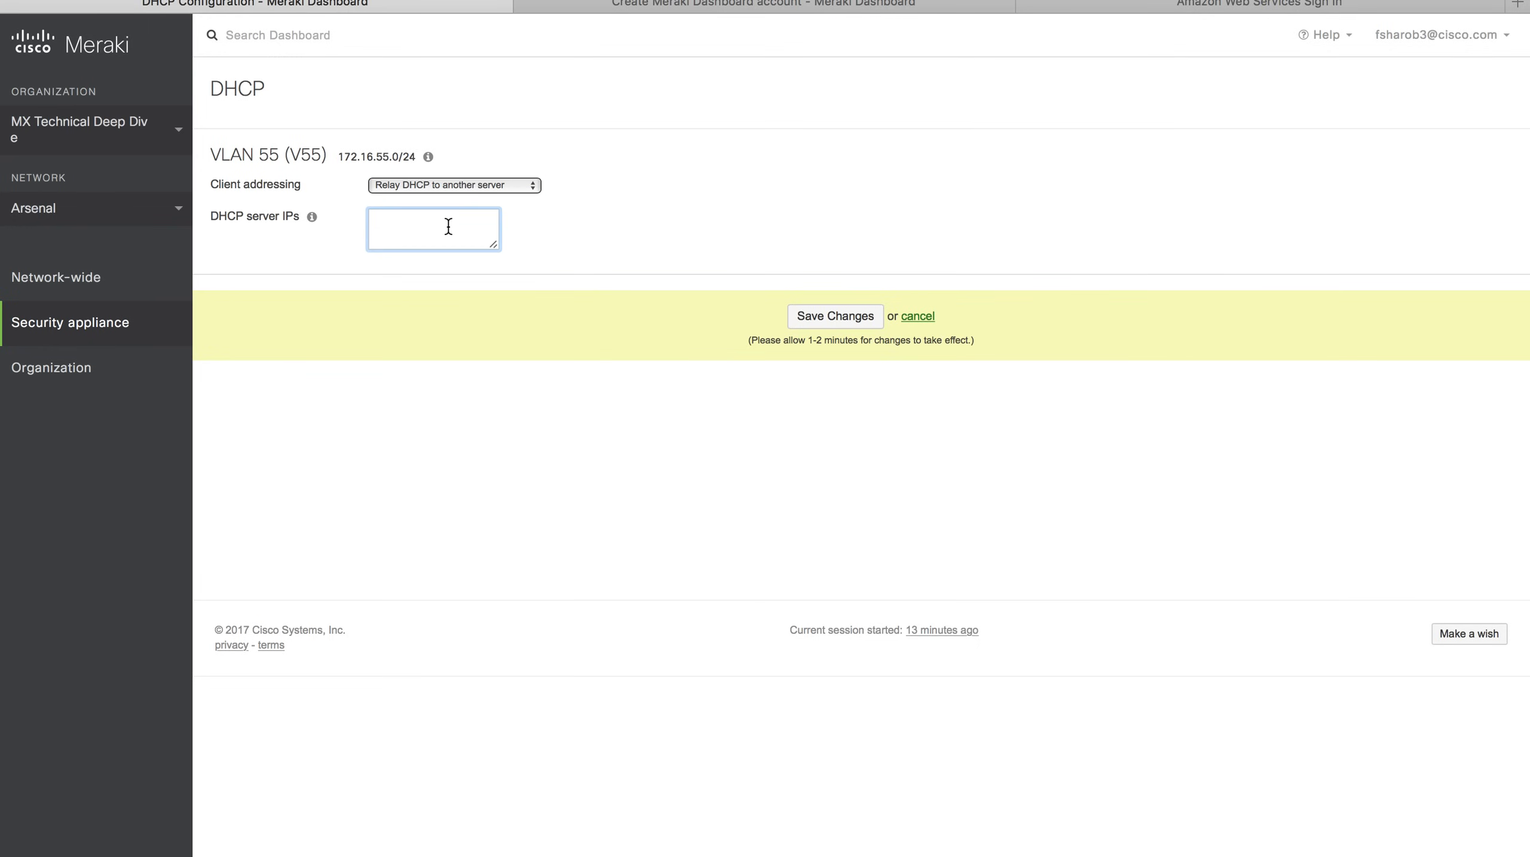
pyautogui.write('10.1.1.1')
# Clear the relay server address and set VLAN 55 back to Run a DHCP server.
pyautogui.moveTo(434, 213); pyautogui.dragTo(332, 196)
pyautogui.press('BackSpace')
pyautogui.click(445, 184)
pyautogui.click(449, 172)
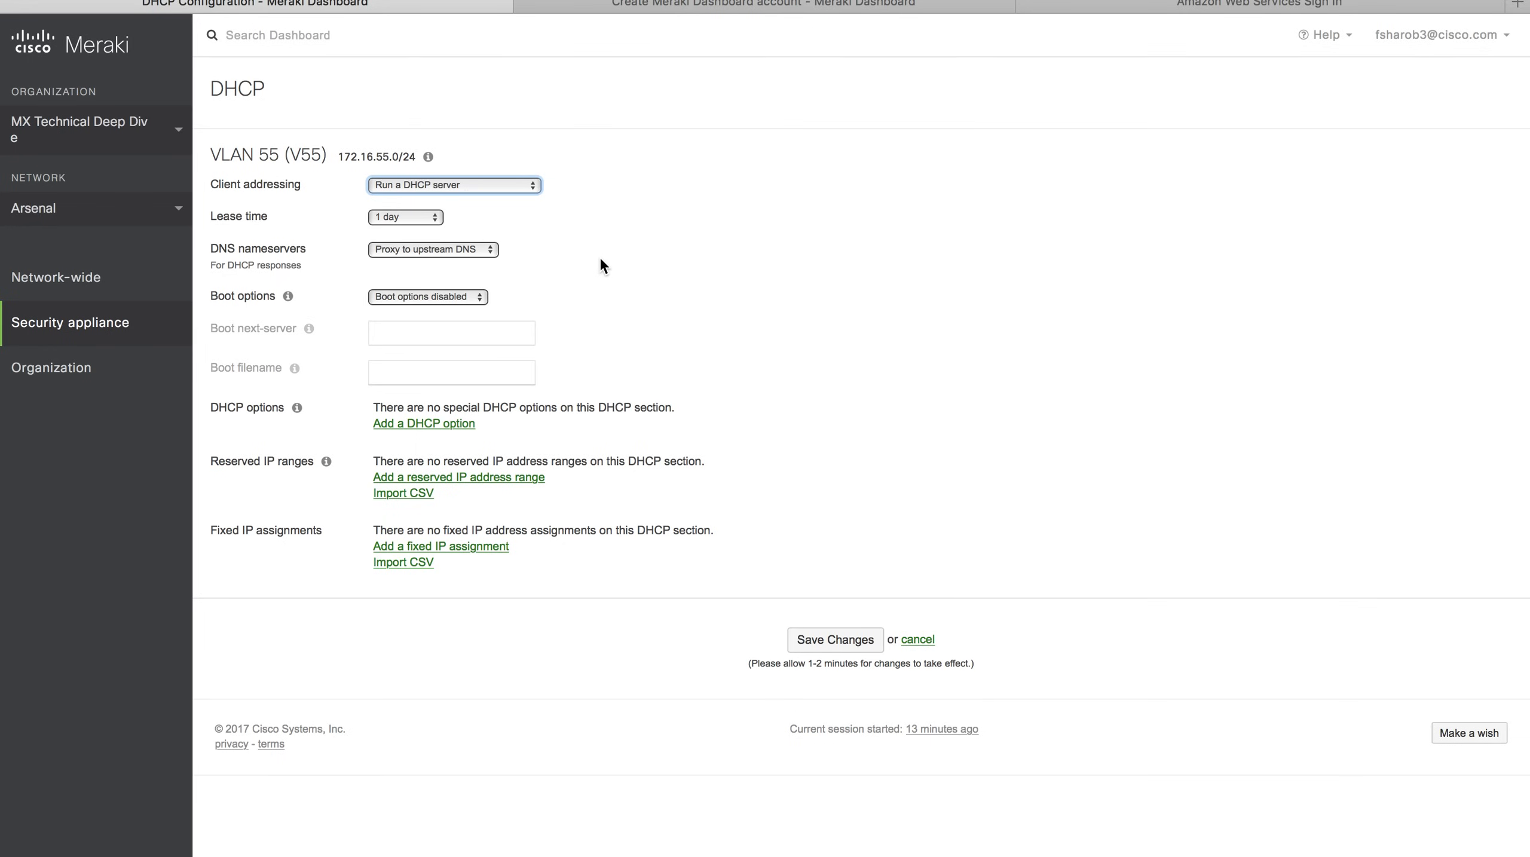
# Keep the 1-day lease time, enable boot options, and add a Time offset (2) DHCP option.
pyautogui.click(413, 218)
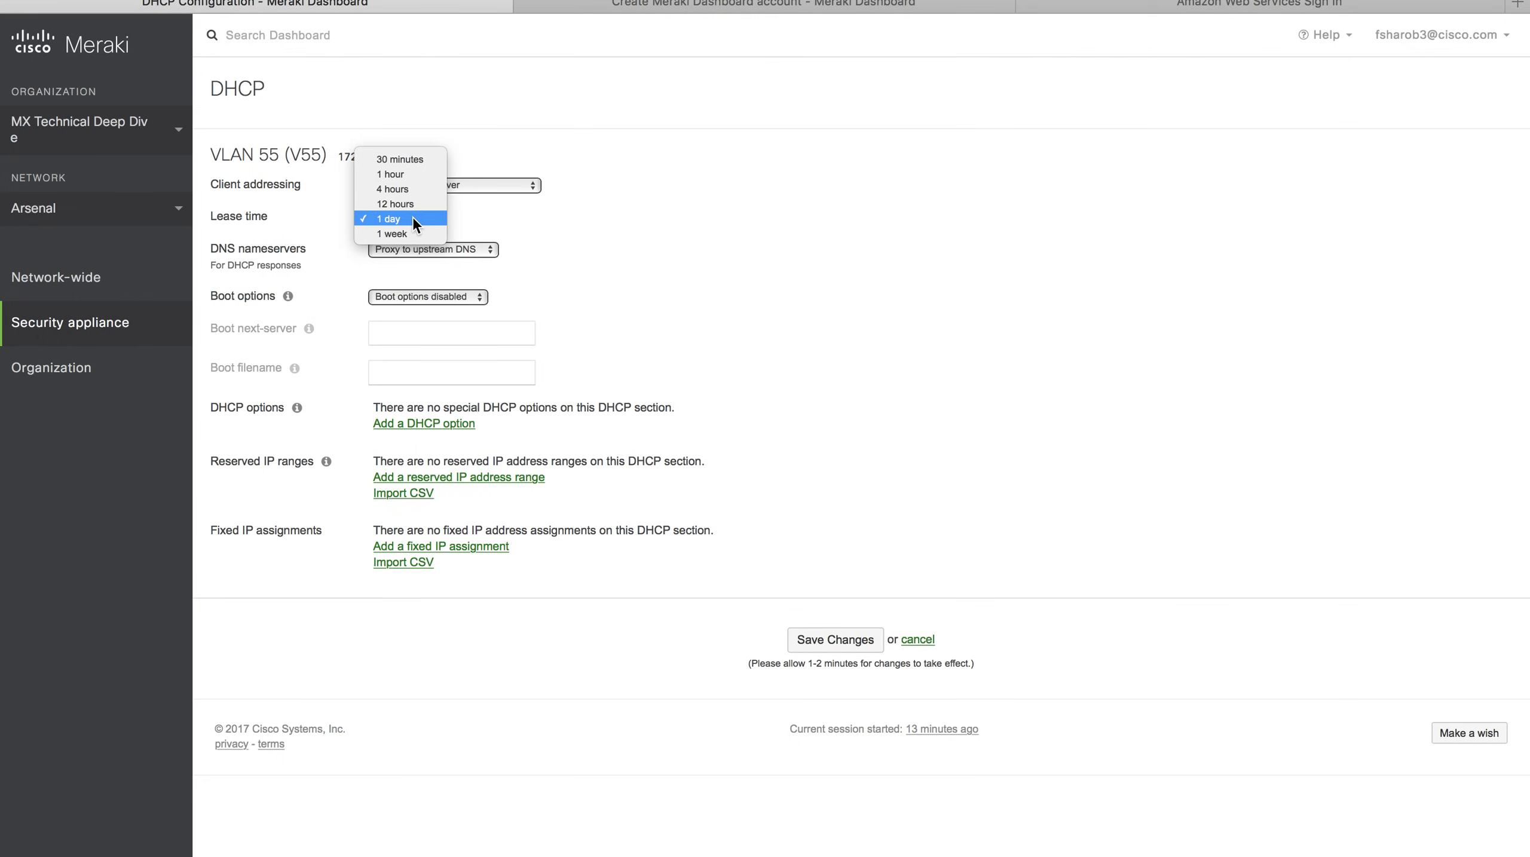
pyautogui.click(413, 218)
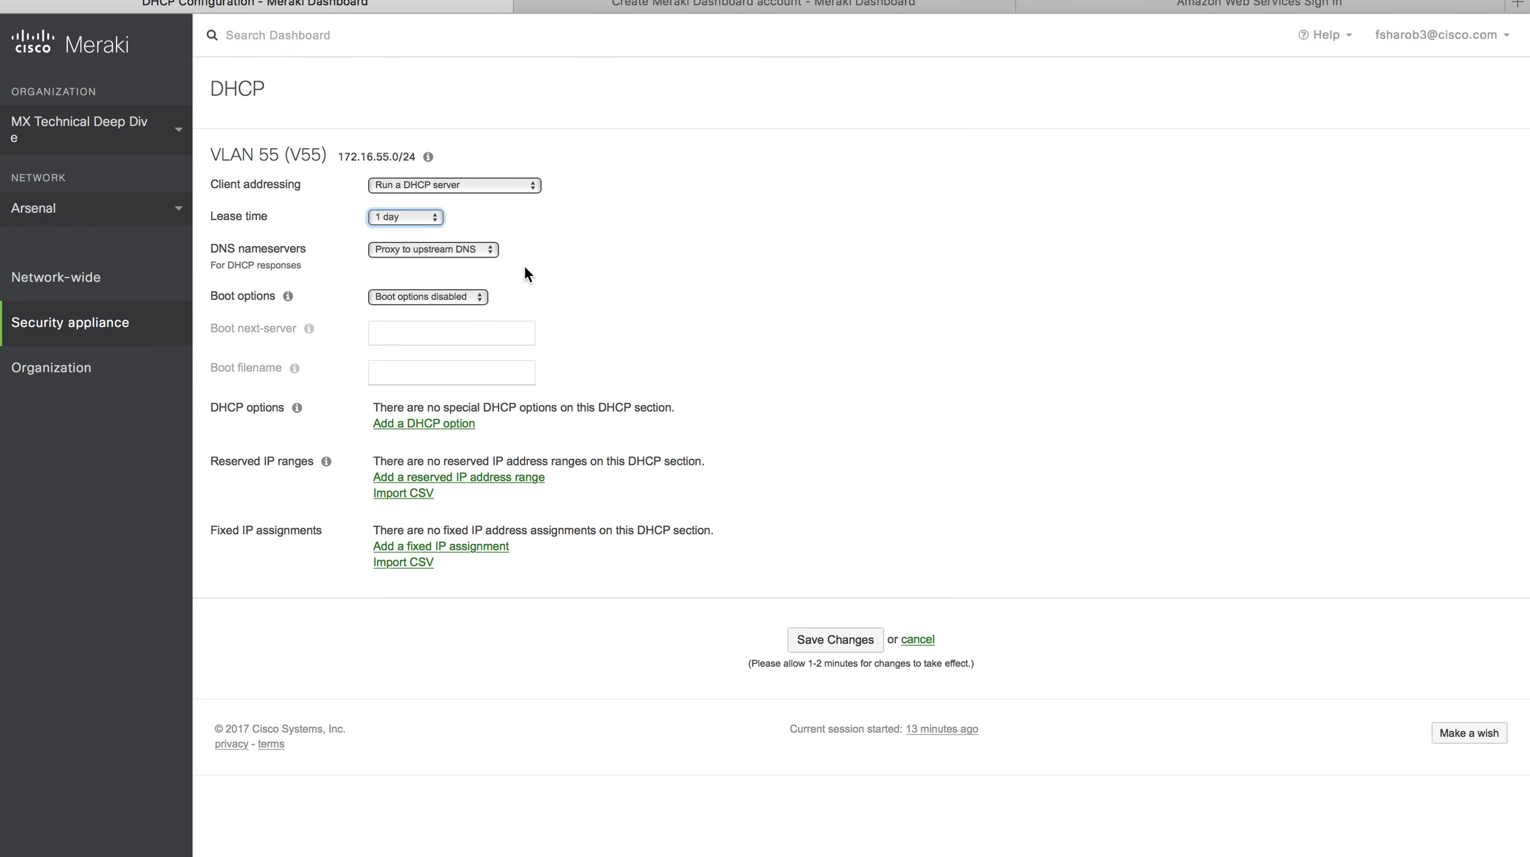
pyautogui.click(462, 293)
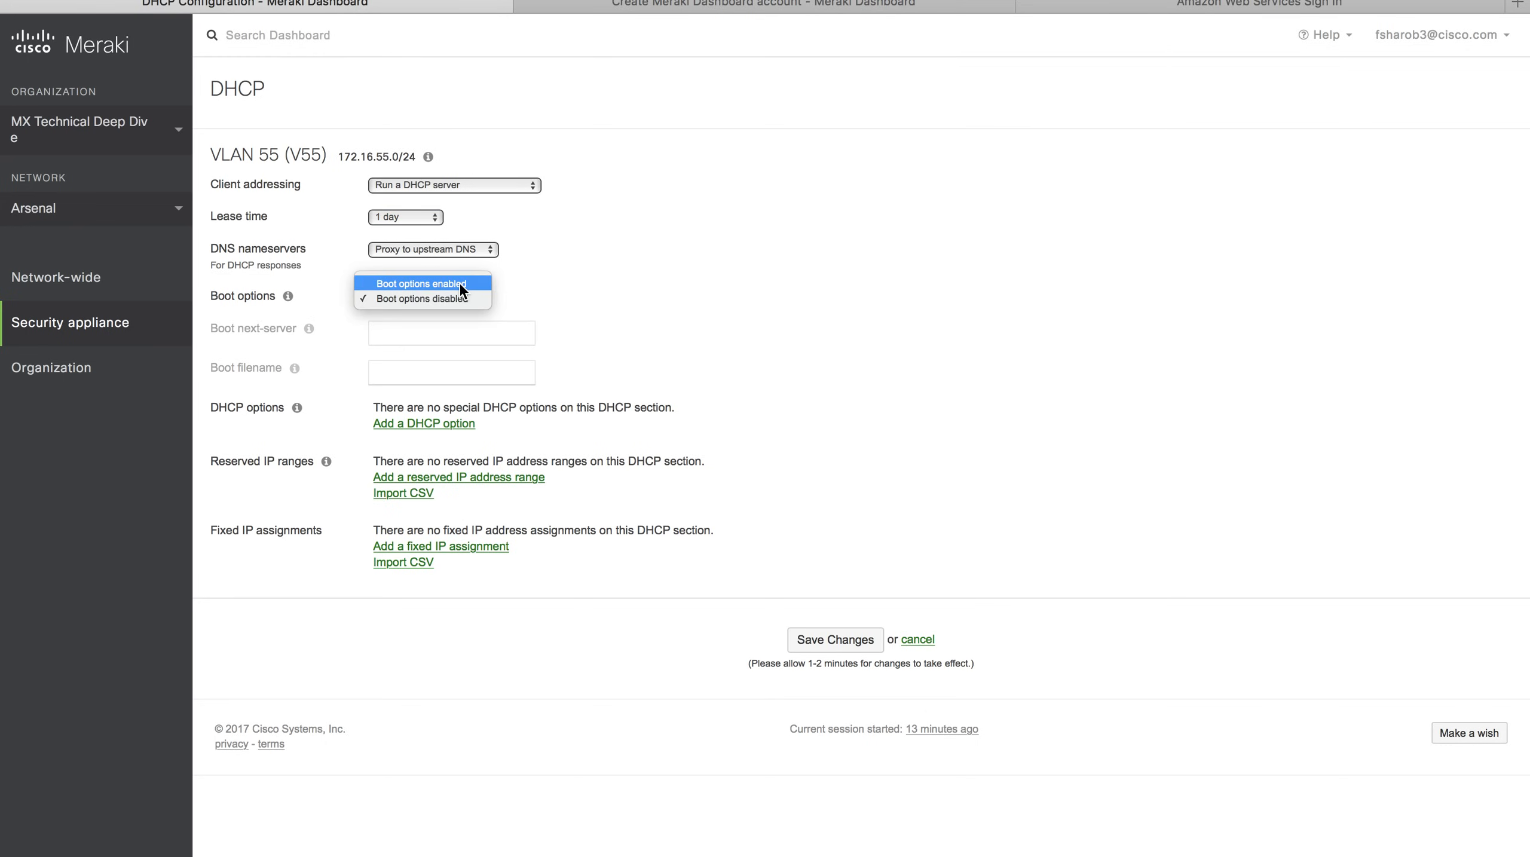
pyautogui.click(462, 284)
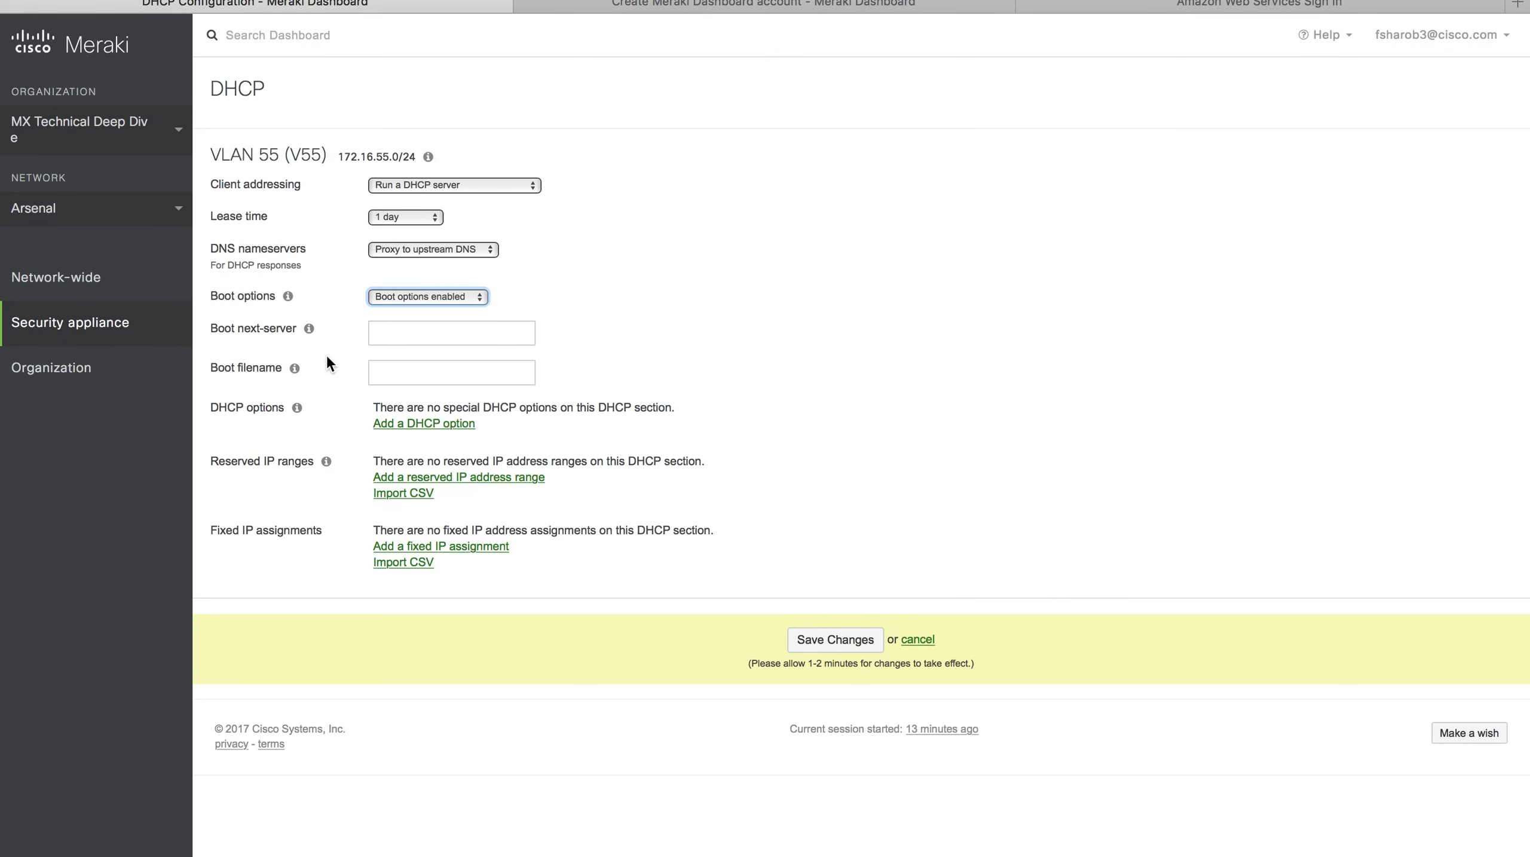
pyautogui.click(417, 425)
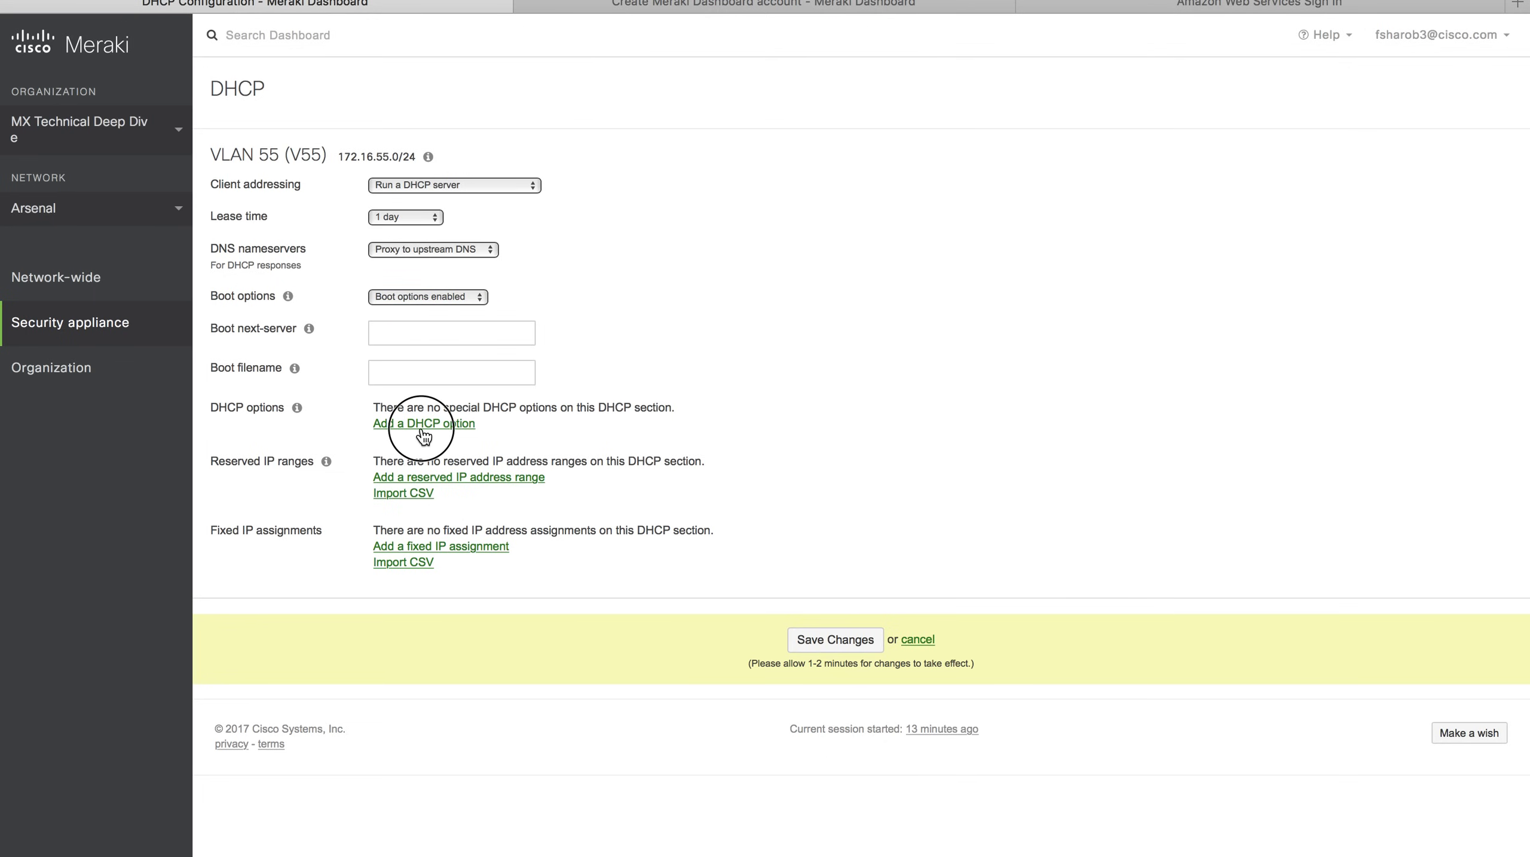
pyautogui.click(481, 444)
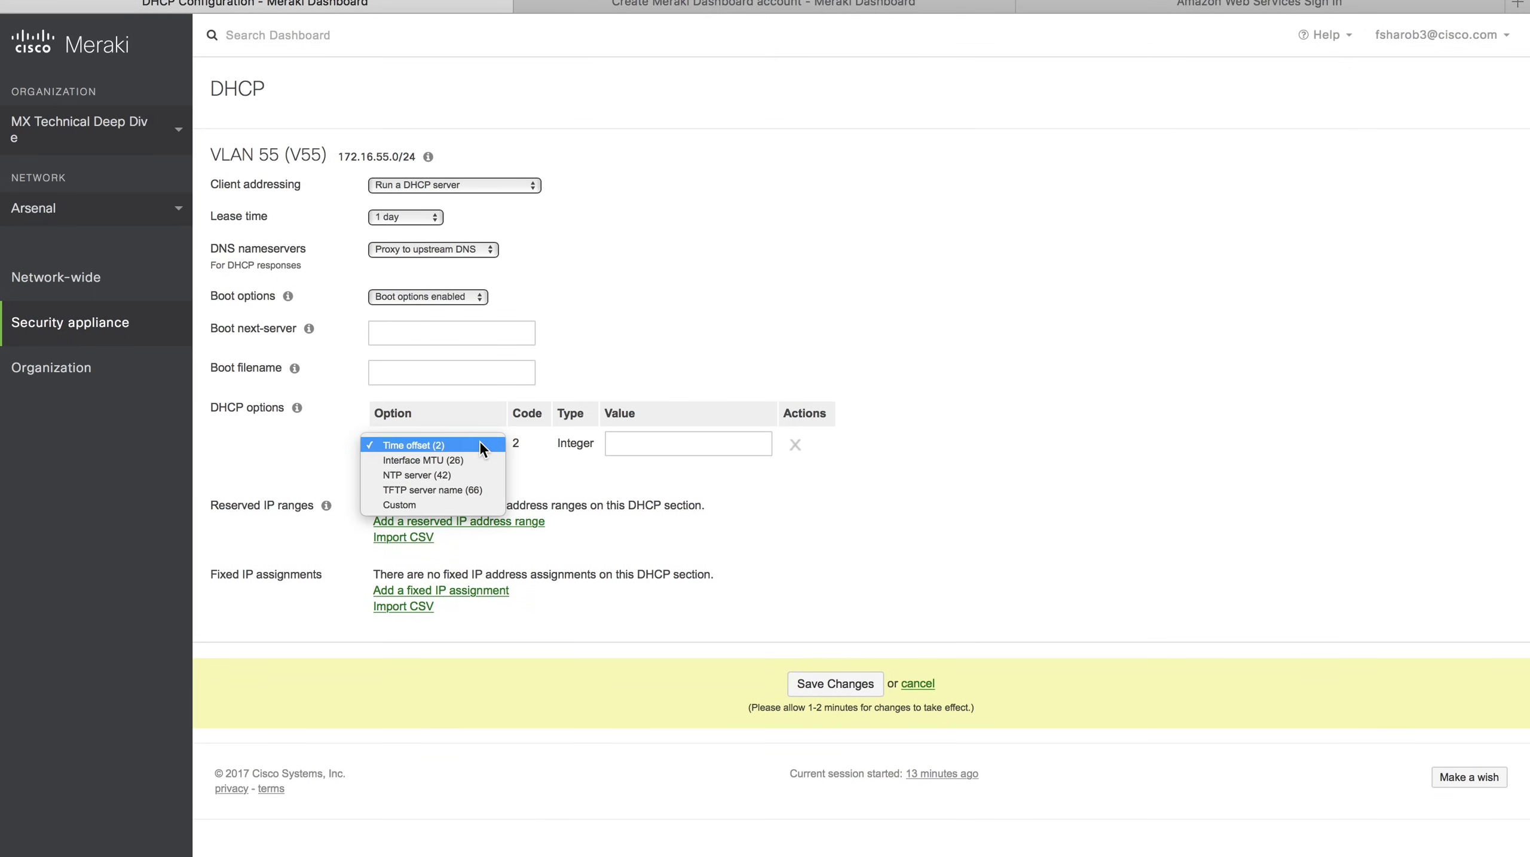
pyautogui.click(620, 440)
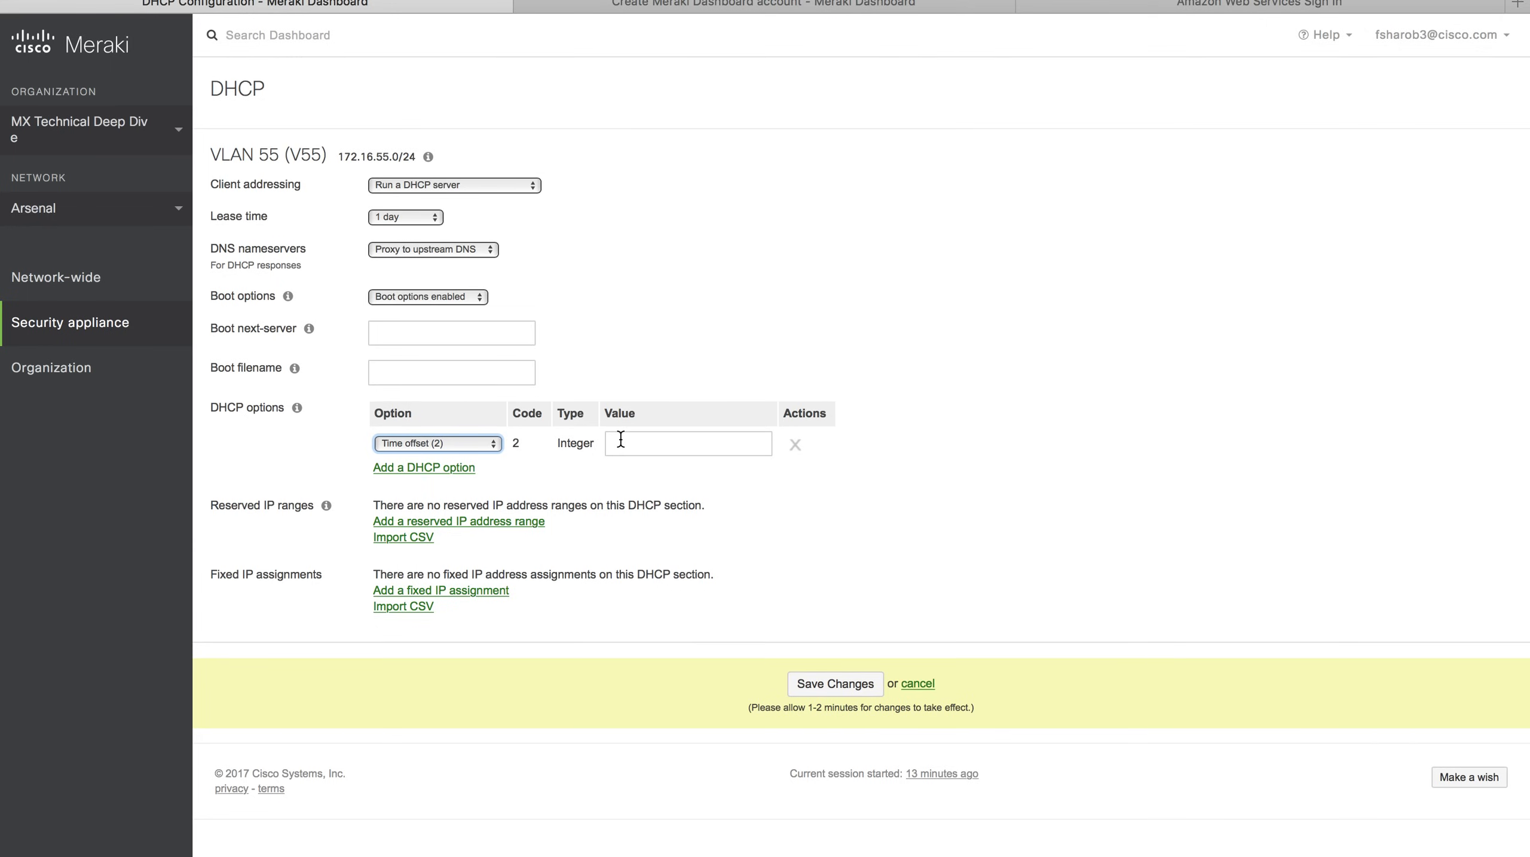
# Add reserved range and fixed IP rows, then cancel all DHCP edits and return to the Topology slide.
pyautogui.click(477, 522)
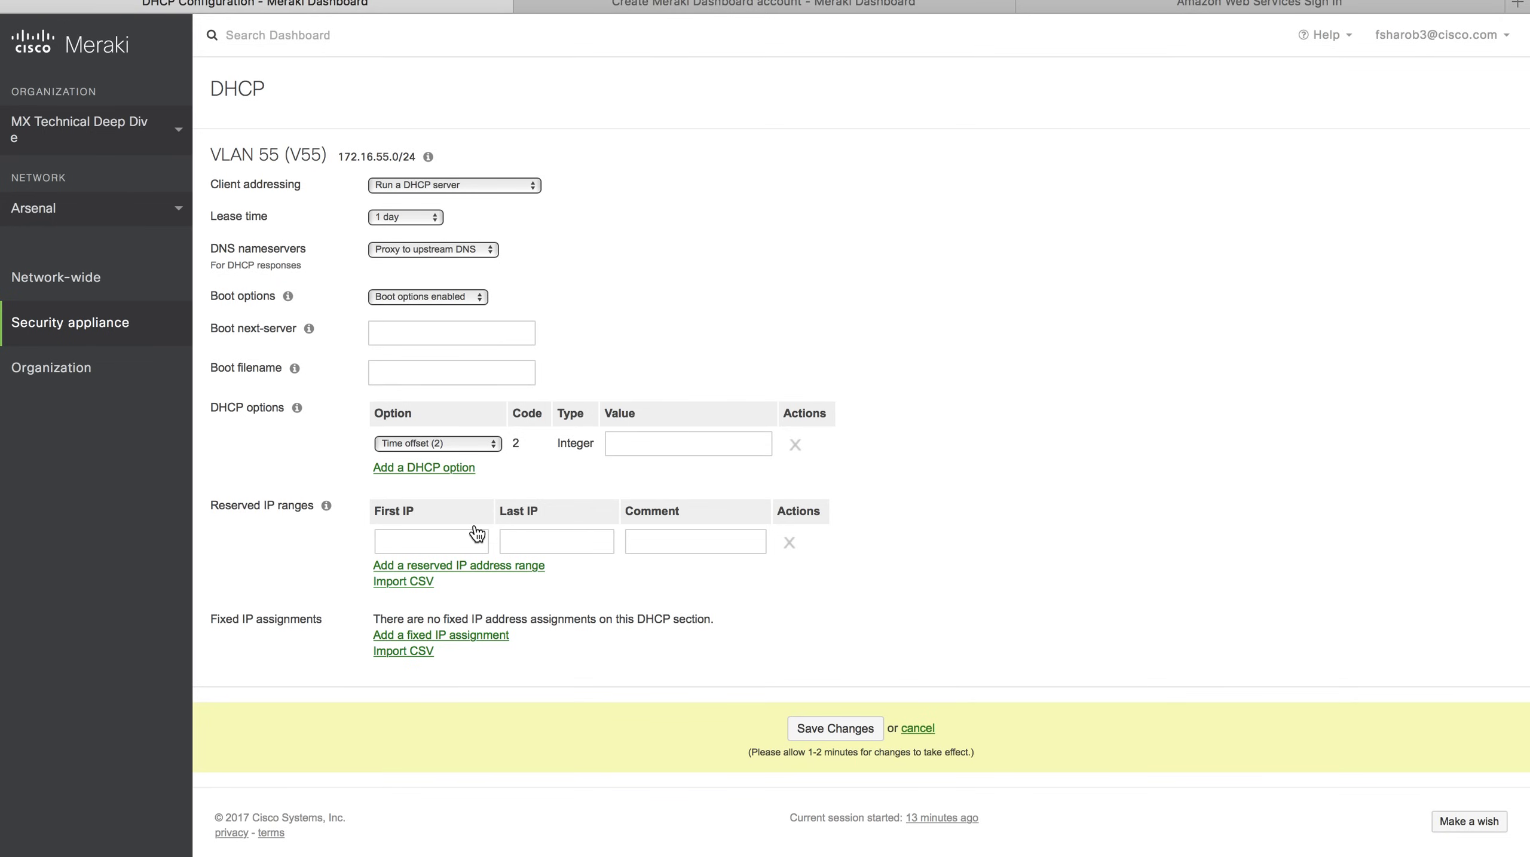
pyautogui.scroll(-1, 476, 528)
pyautogui.click(465, 636)
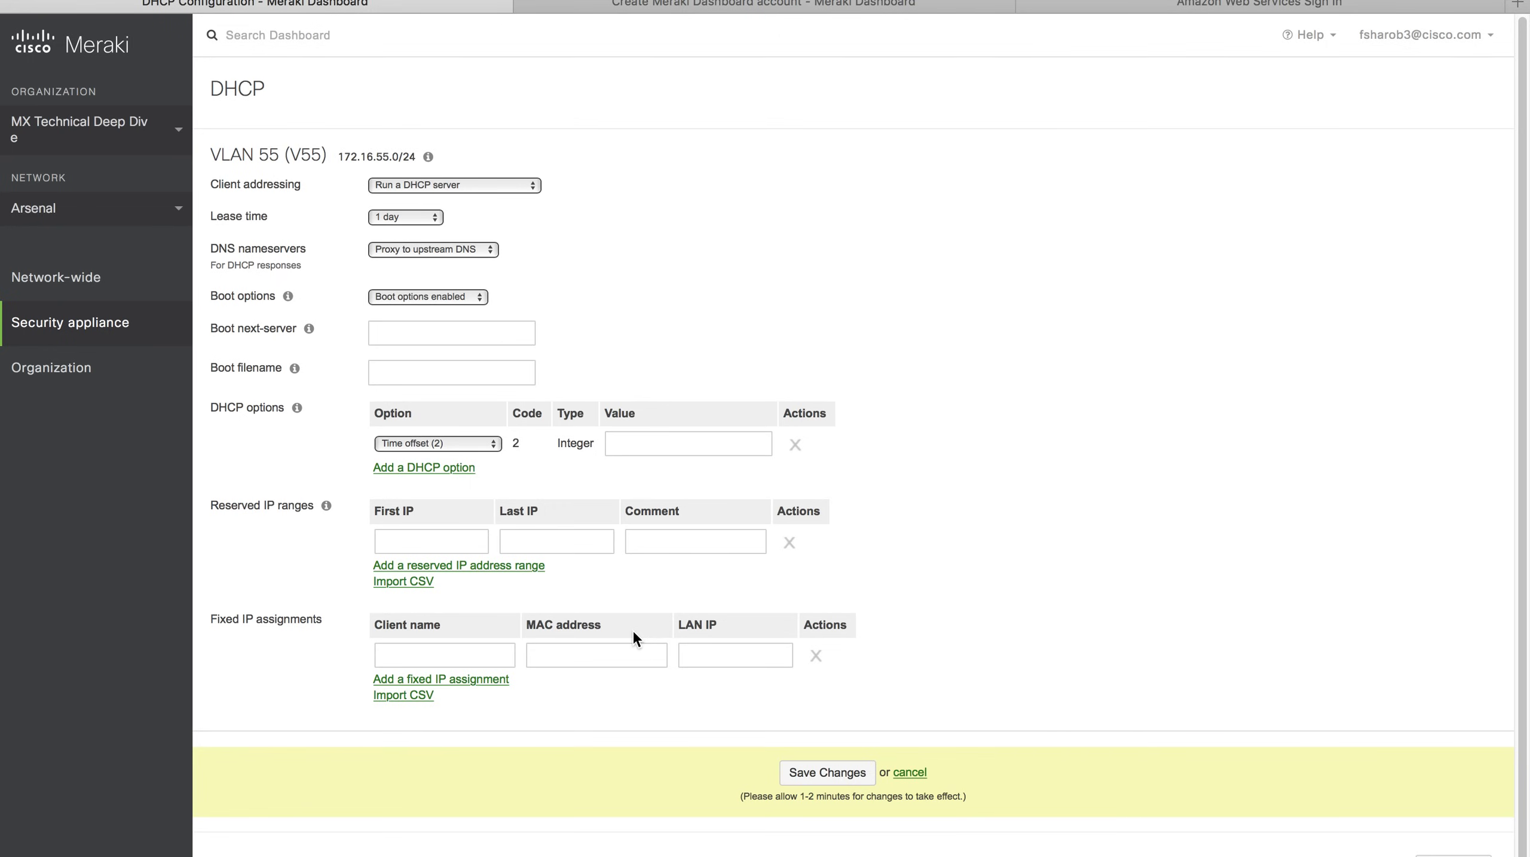
pyautogui.click(910, 772)
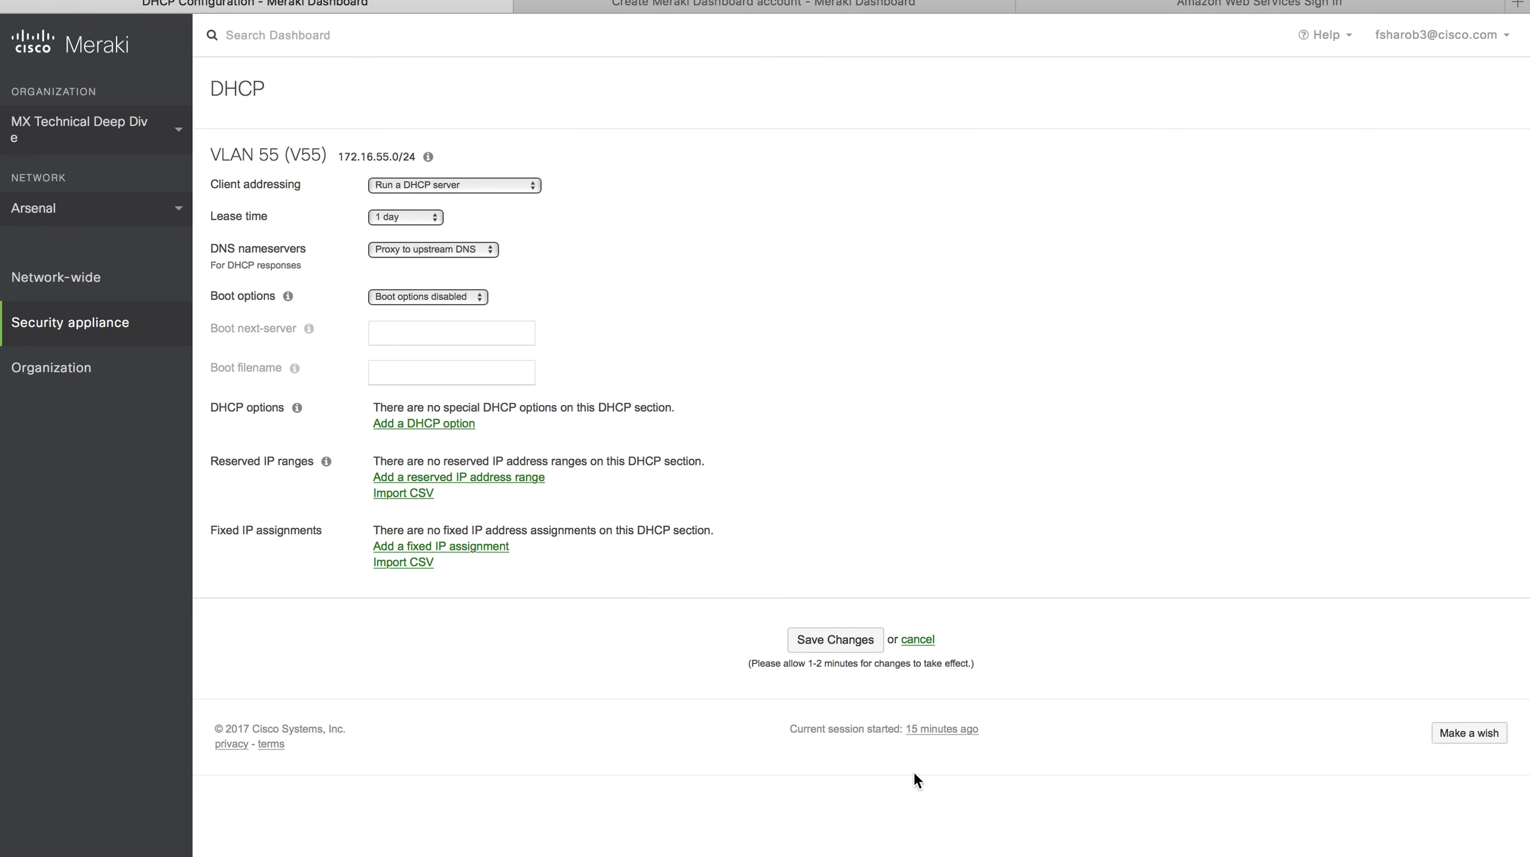
pyautogui.hotkey('ctrl', 'Left')
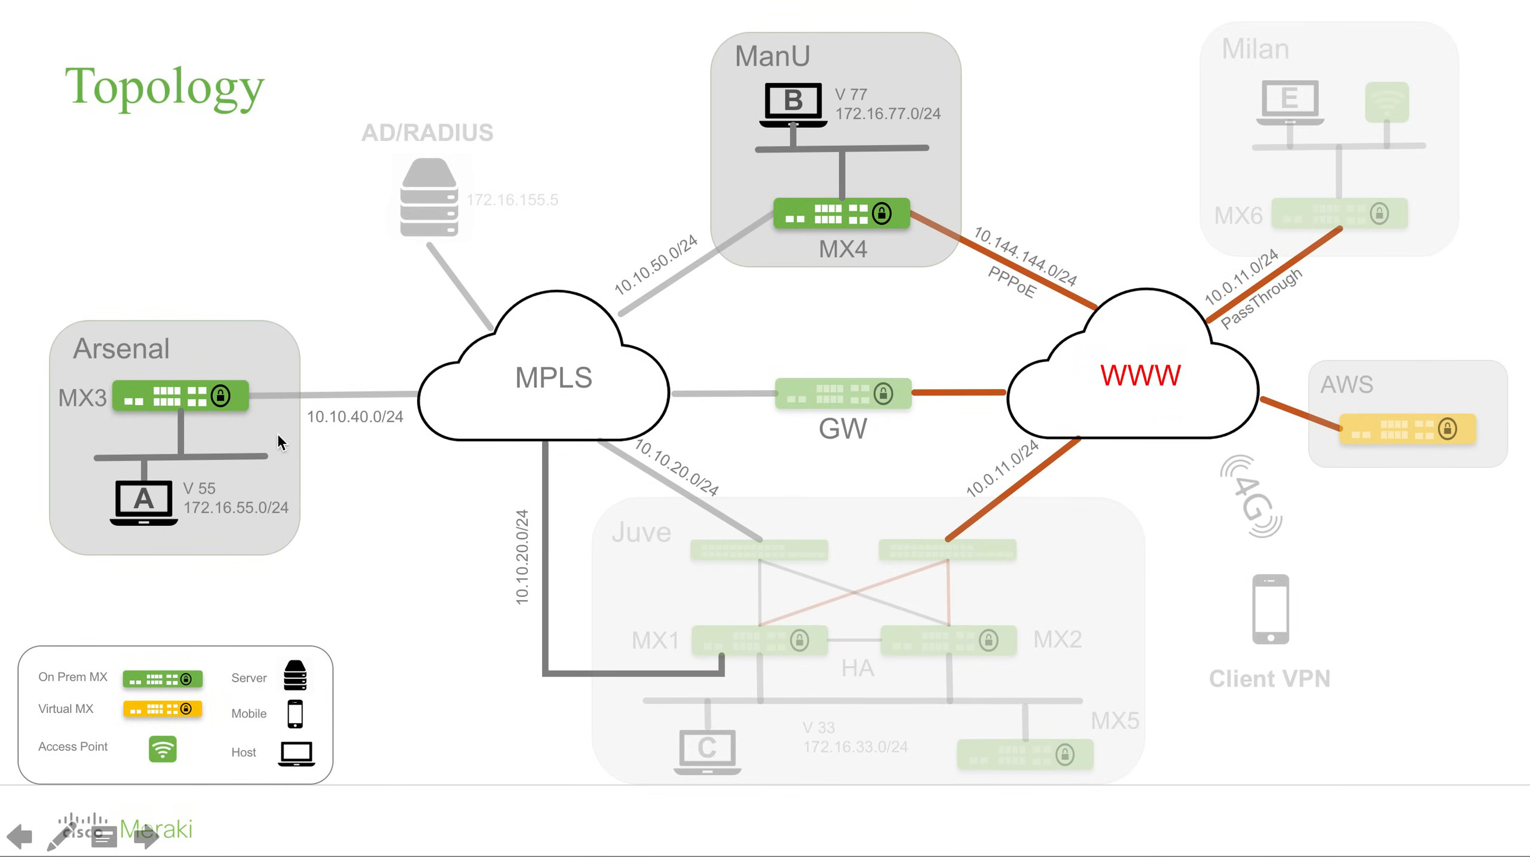
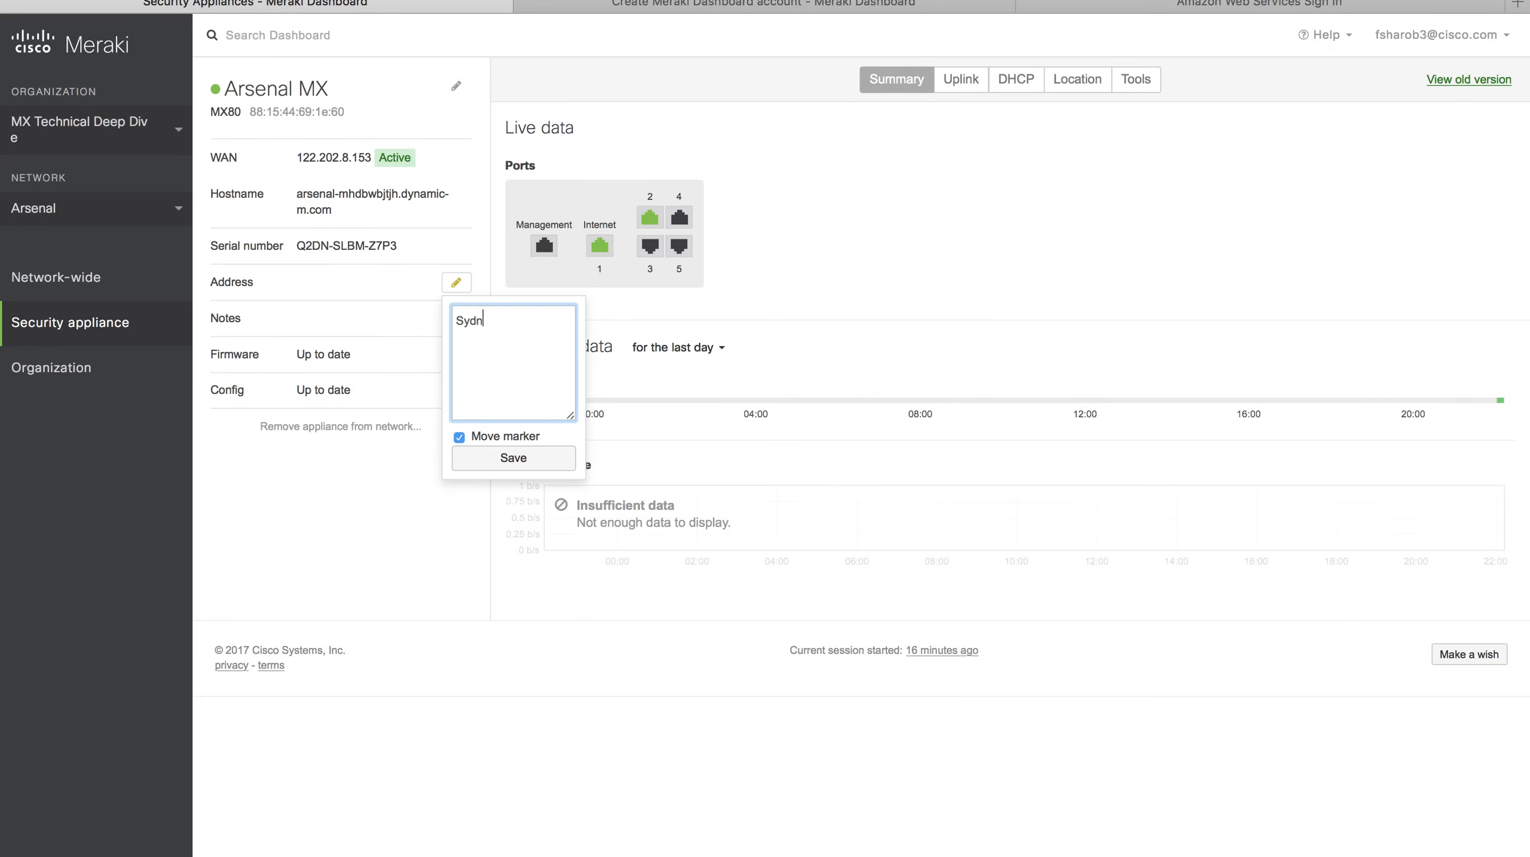
# Change the Arsenal MX address to 'Sydney, Australia' and save it.
pyautogui.press('BackSpace')
pyautogui.press('BackSpace')
pyautogui.press('BackSpace')
pyautogui.press('BackSpace')
pyautogui.press('BackSpace')
pyautogui.press('BackSpace')
pyautogui.write('Sydney, Australia')
pyautogui.click(503, 459)
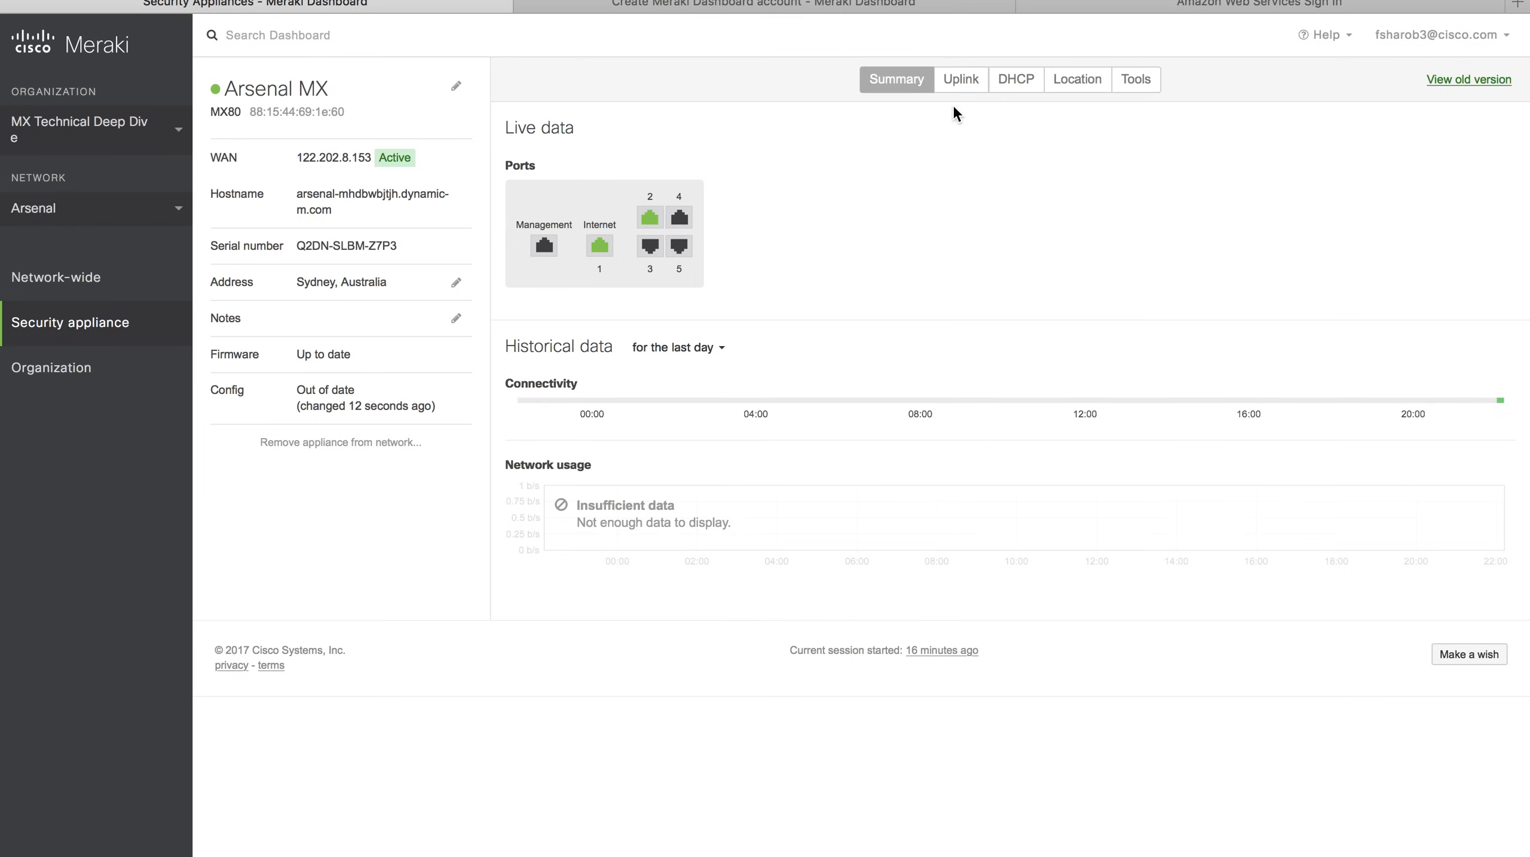
# Review Arsenal MX's uplink charts, then view DHCP subnet 172.16.55.0/24 on VLAN 55 with no leases.
pyautogui.click(963, 80)
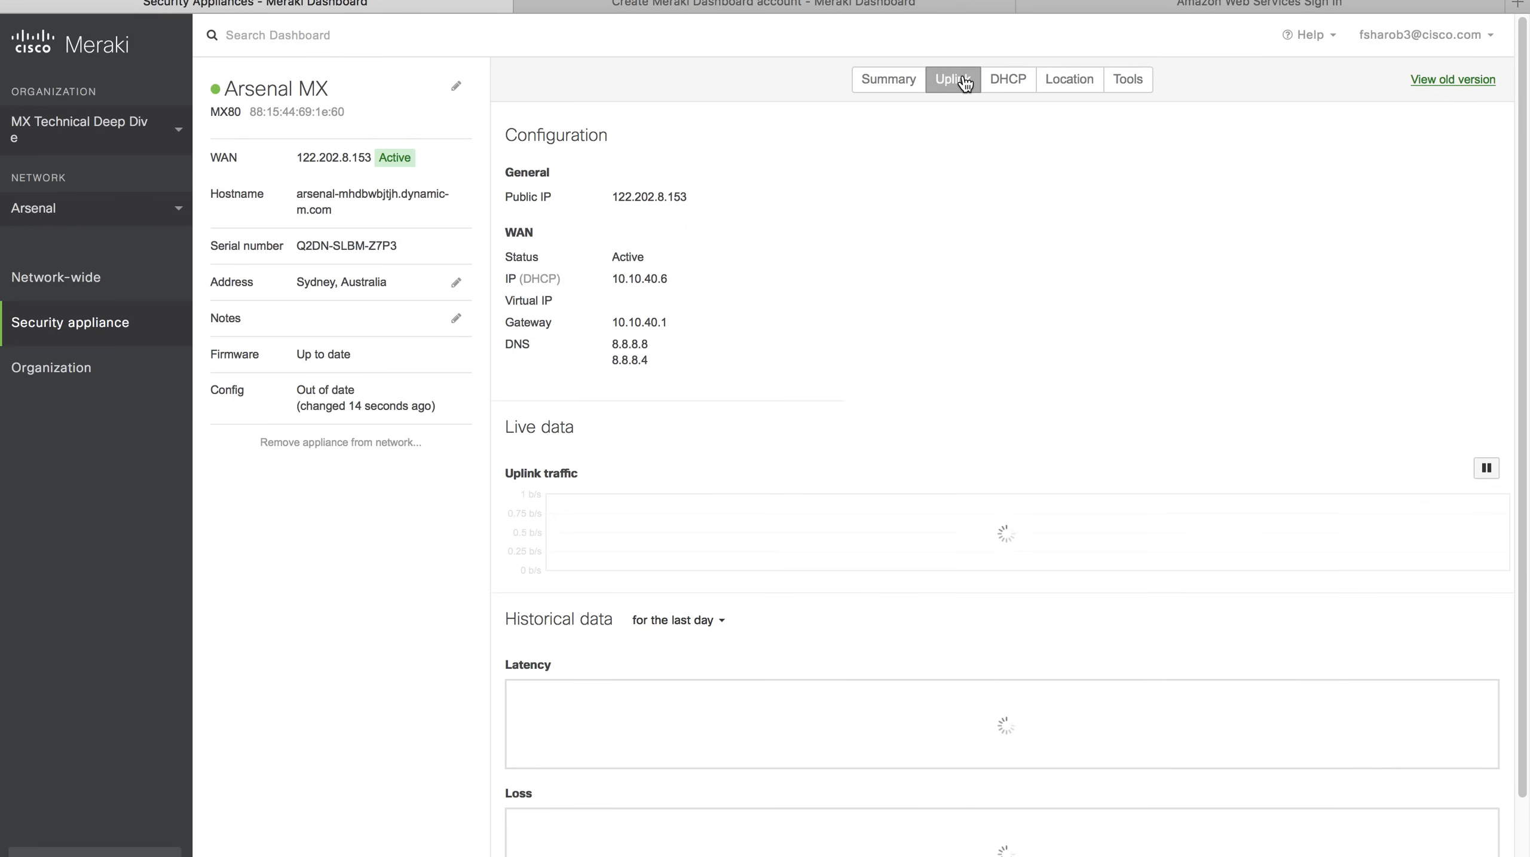
pyautogui.scroll(-3, 976, 531)
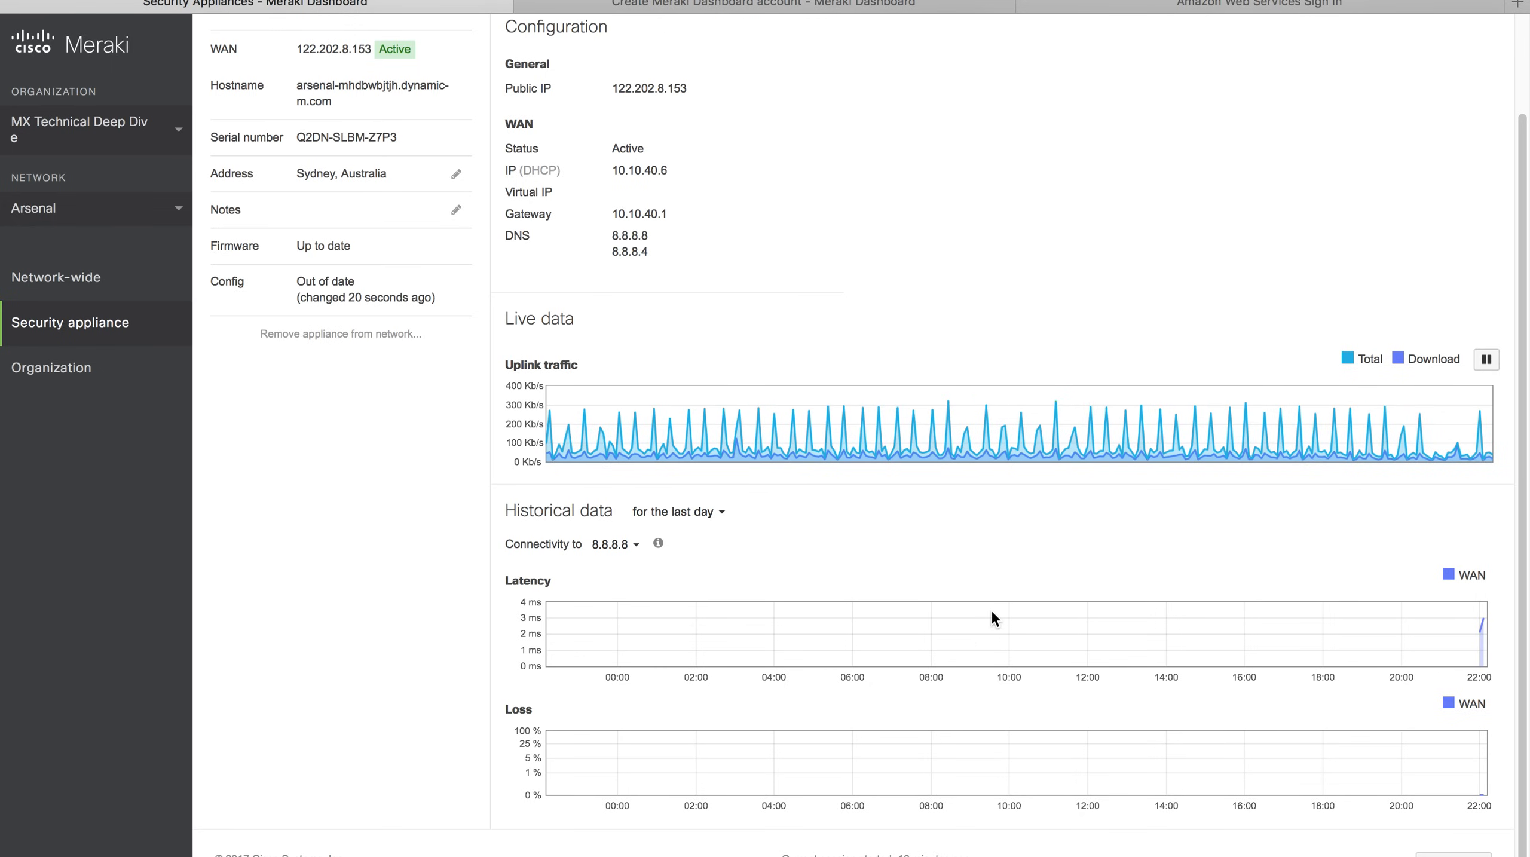
pyautogui.scroll(3, 991, 612)
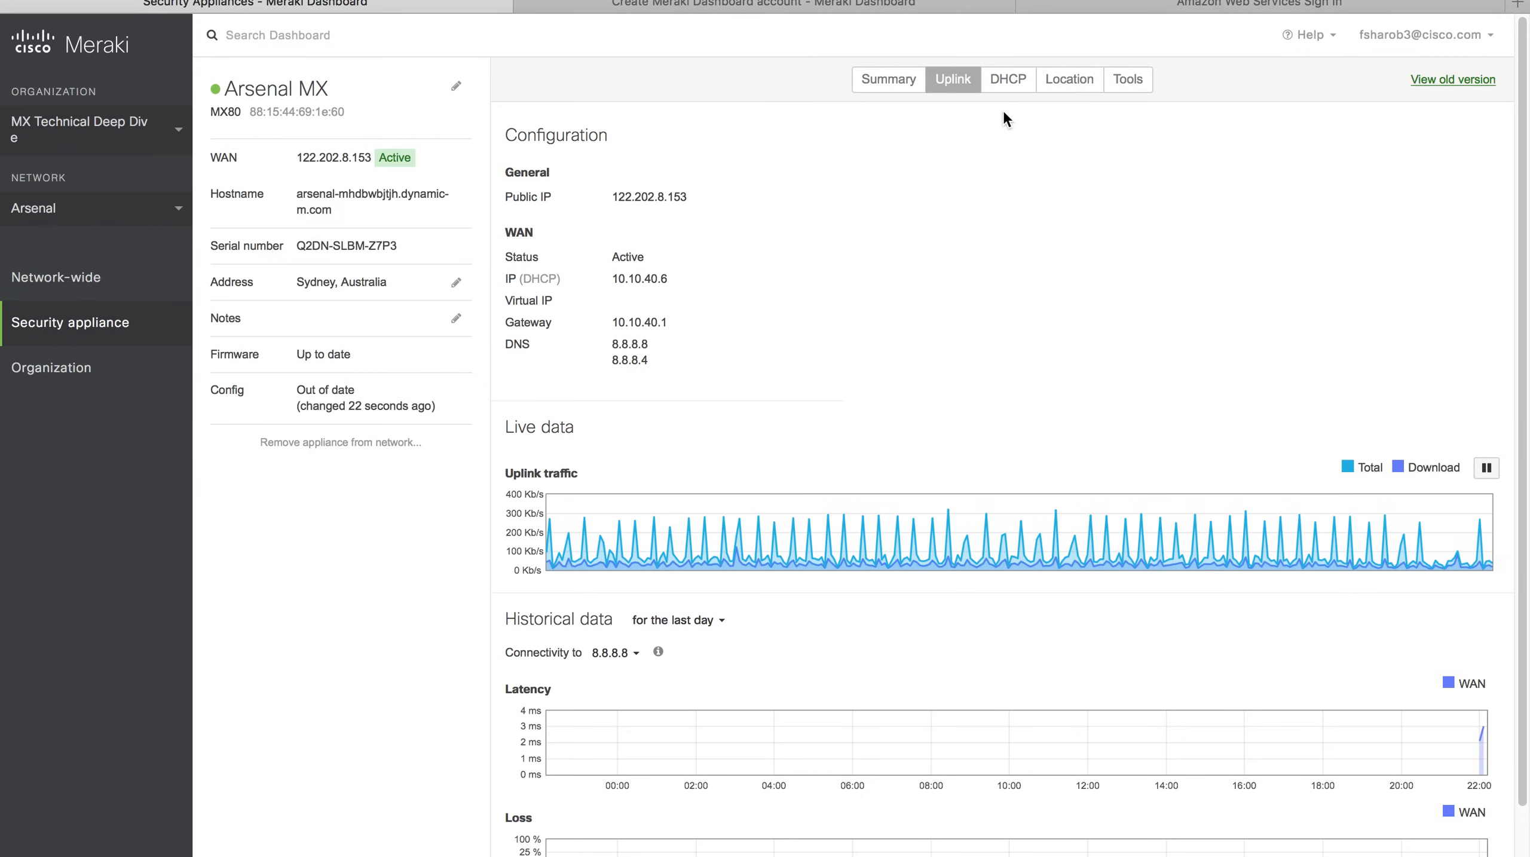
pyautogui.click(1018, 84)
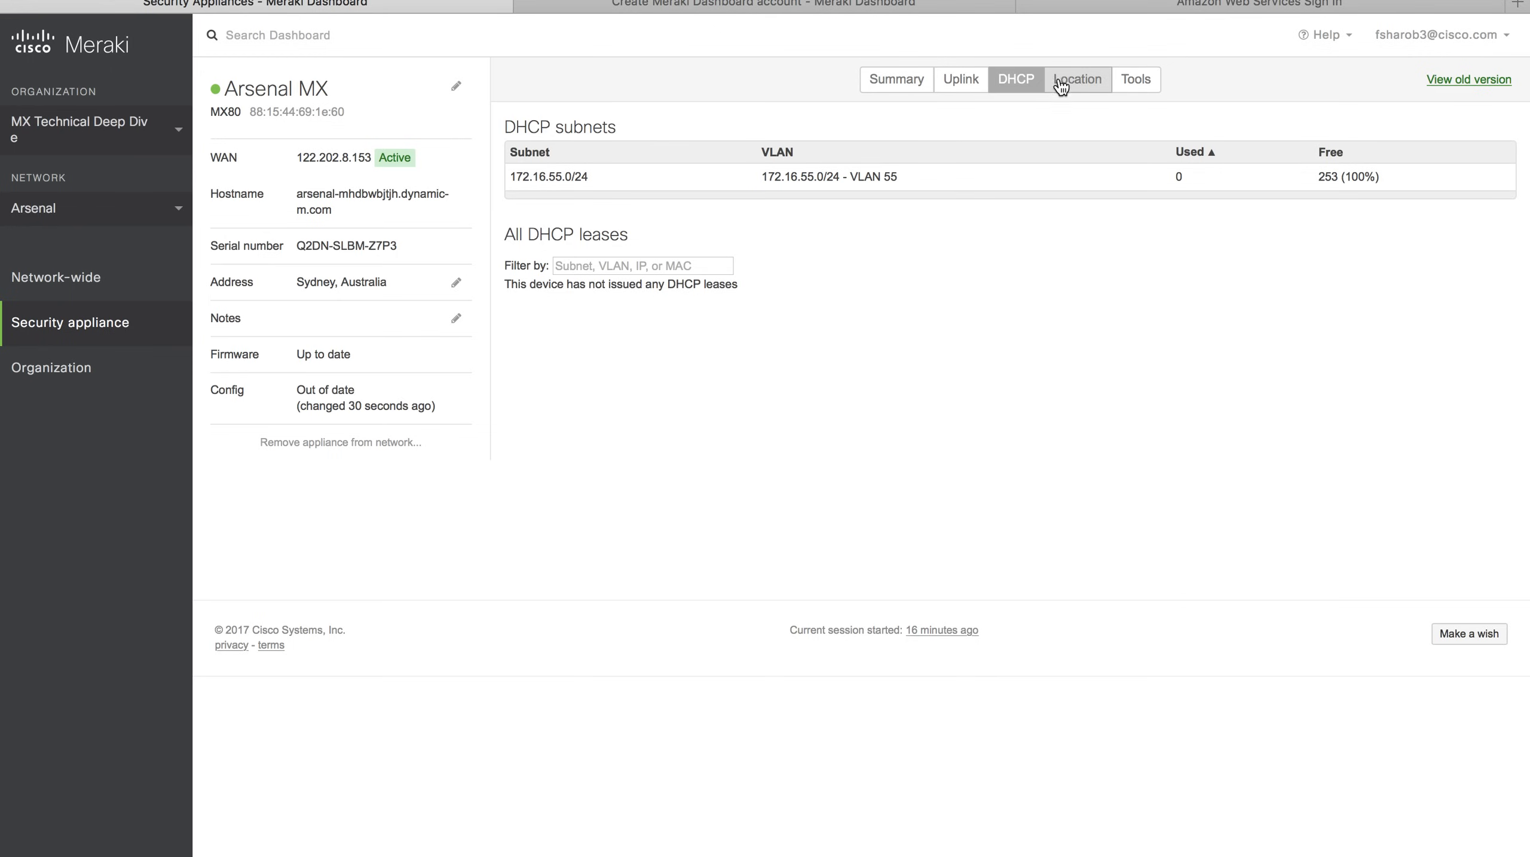
# Run a google.com ping from Arsenal MX's Tools tab and close the results.
pyautogui.click(1134, 75)
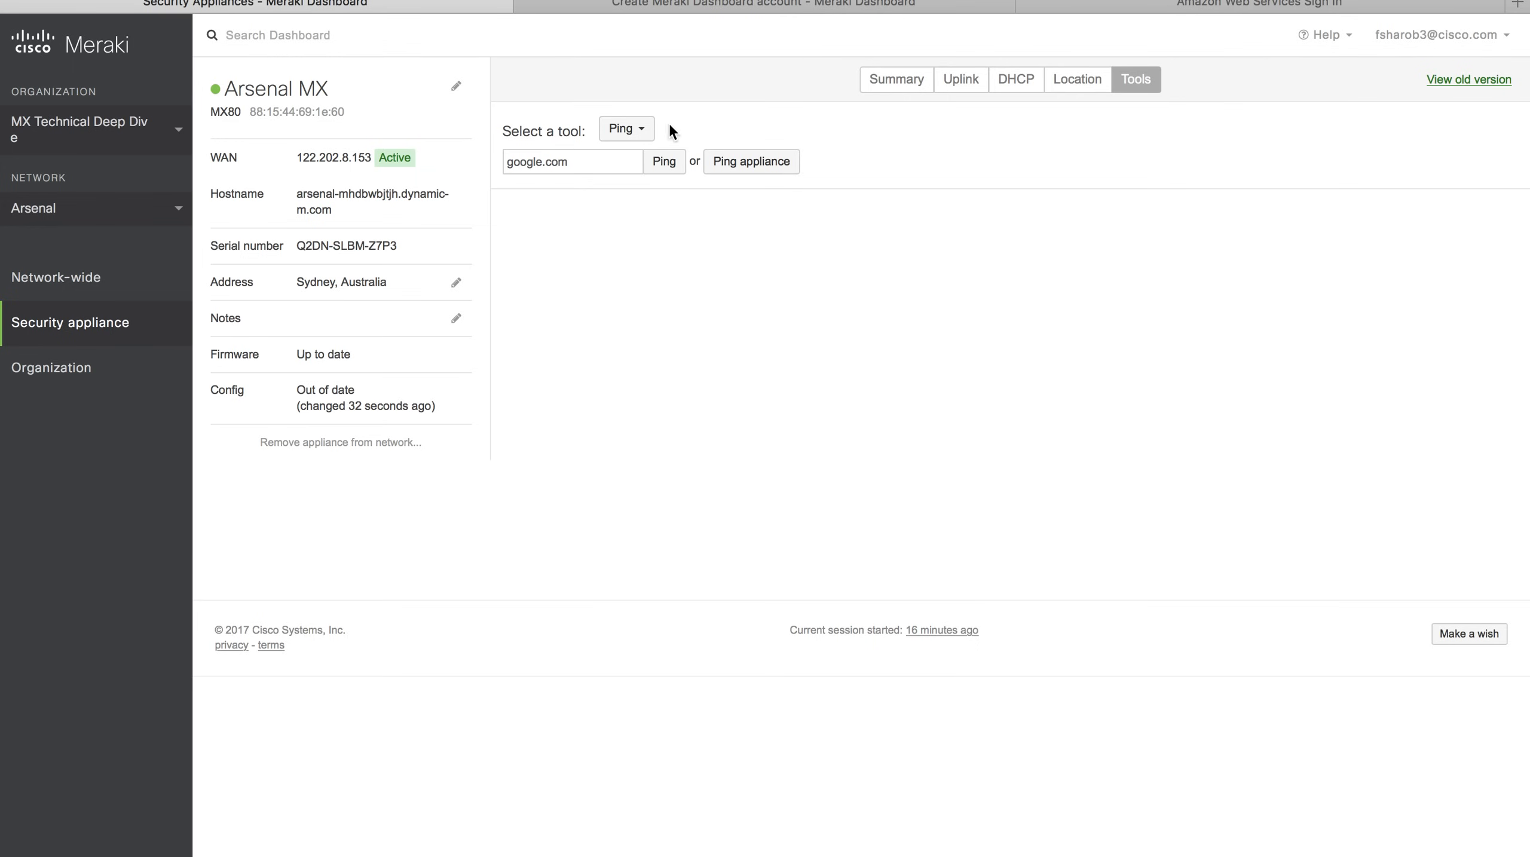
pyautogui.click(663, 161)
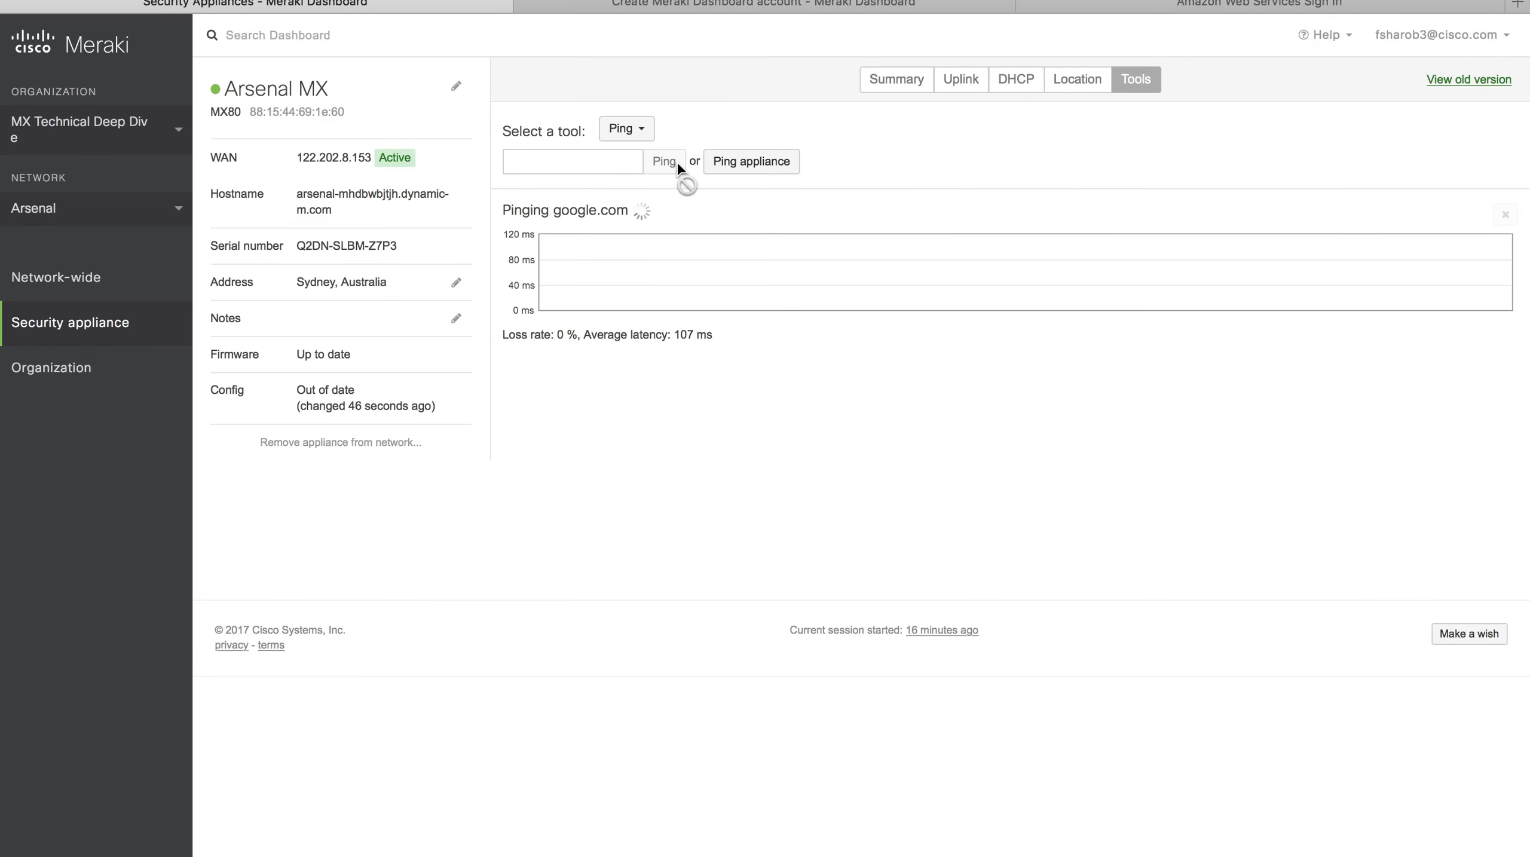
pyautogui.click(1508, 216)
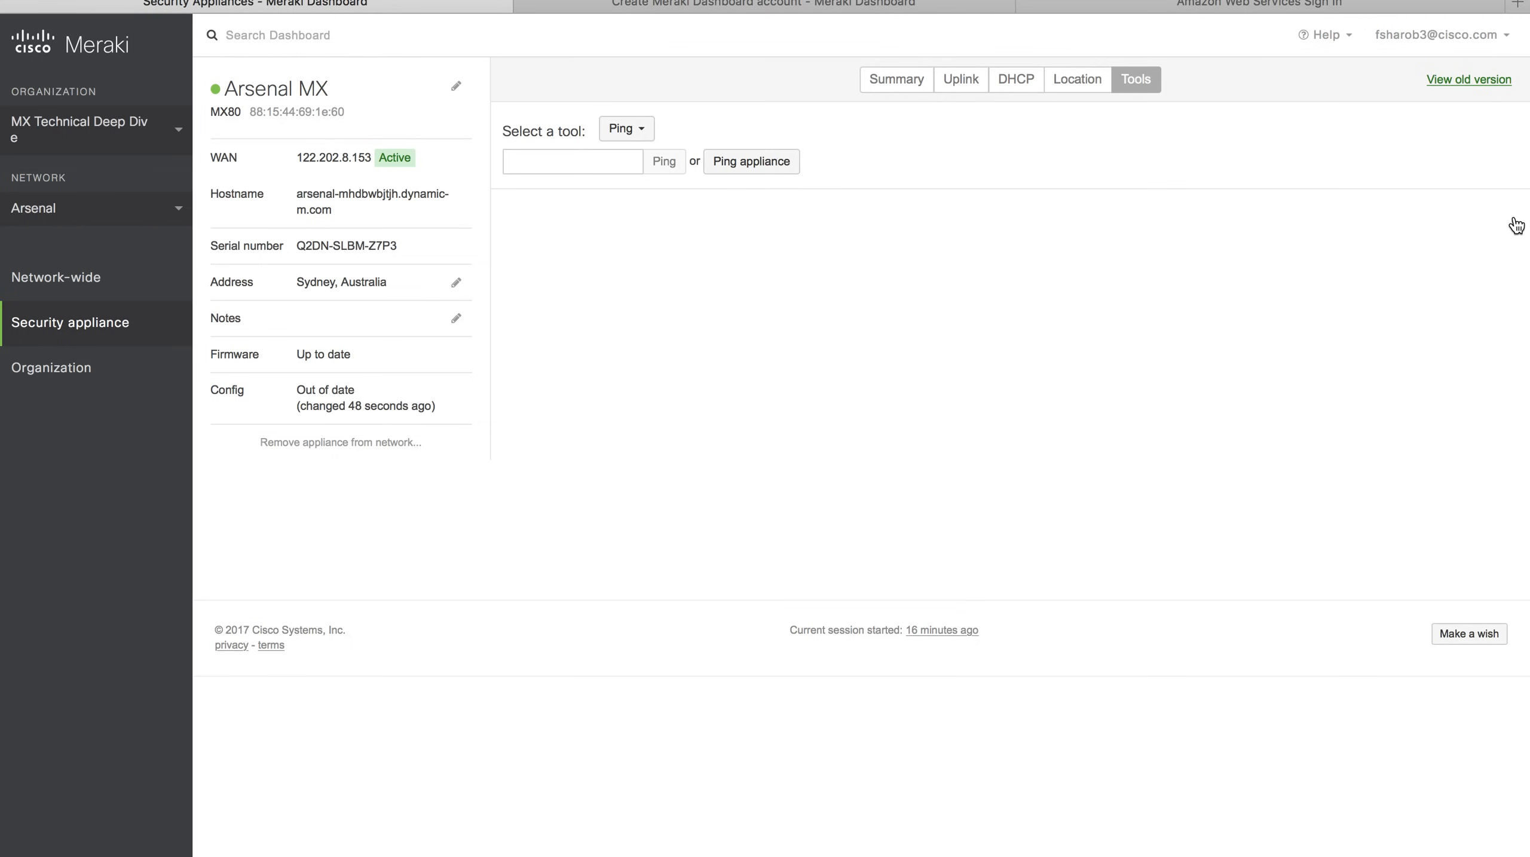
# Switch to the Juve network and rename its MX84 appliance to 'Juve MX1'.
pyautogui.click(54, 207)
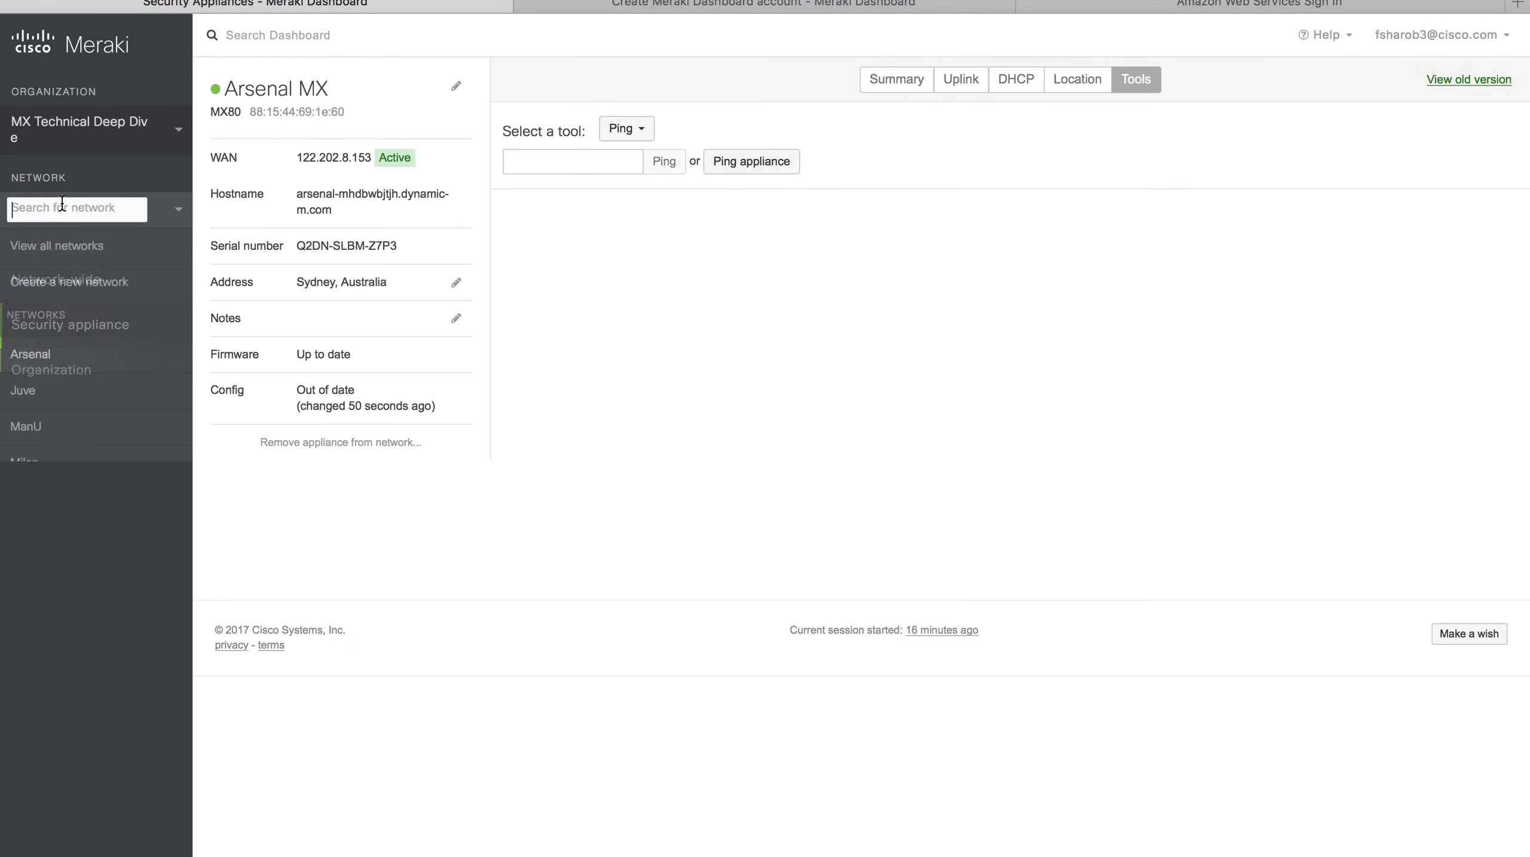
pyautogui.click(52, 399)
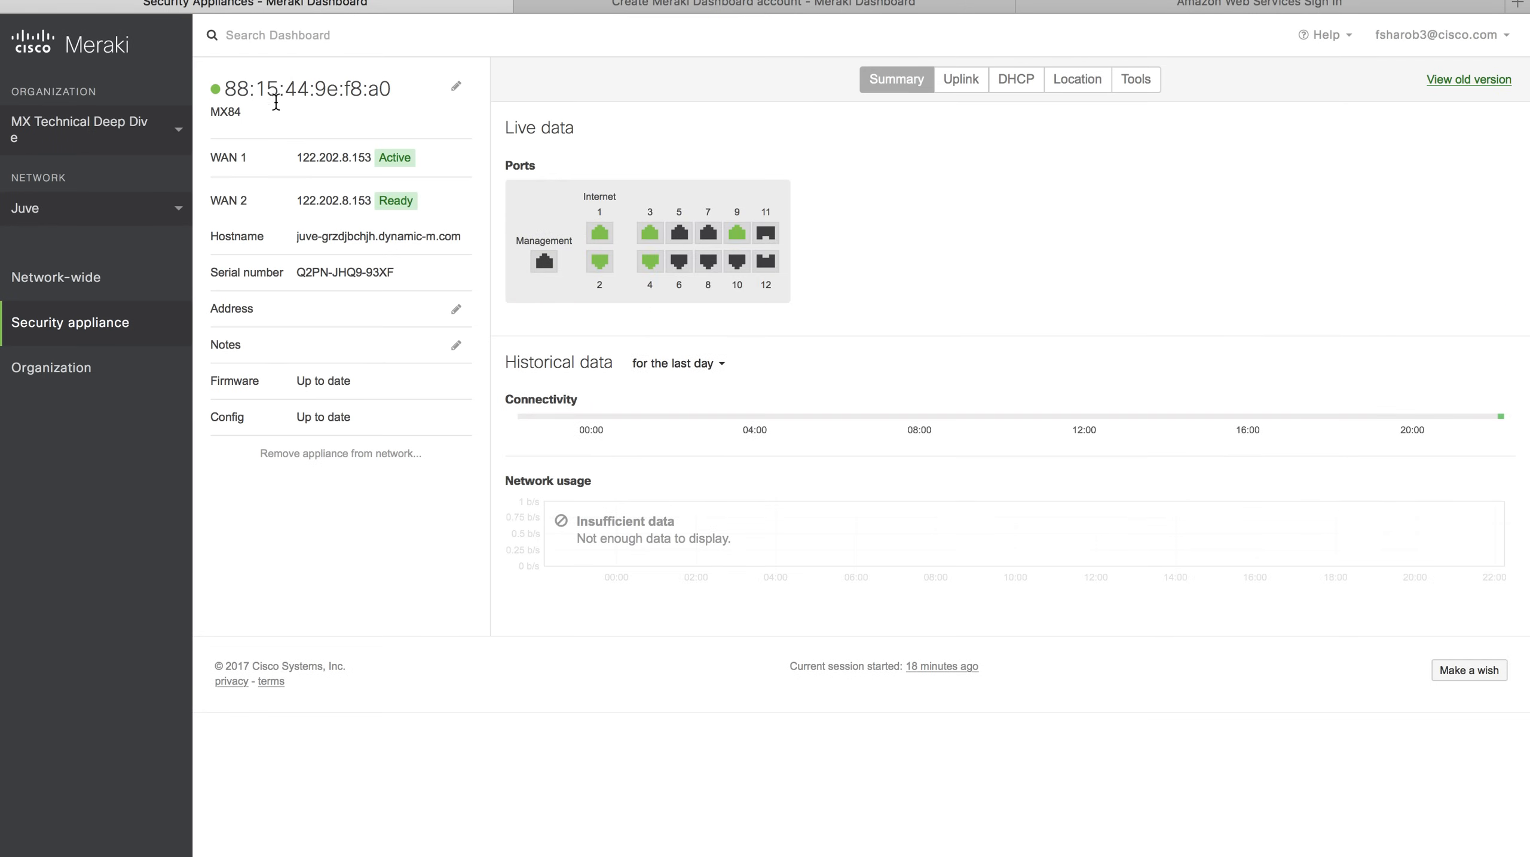
pyautogui.click(457, 86)
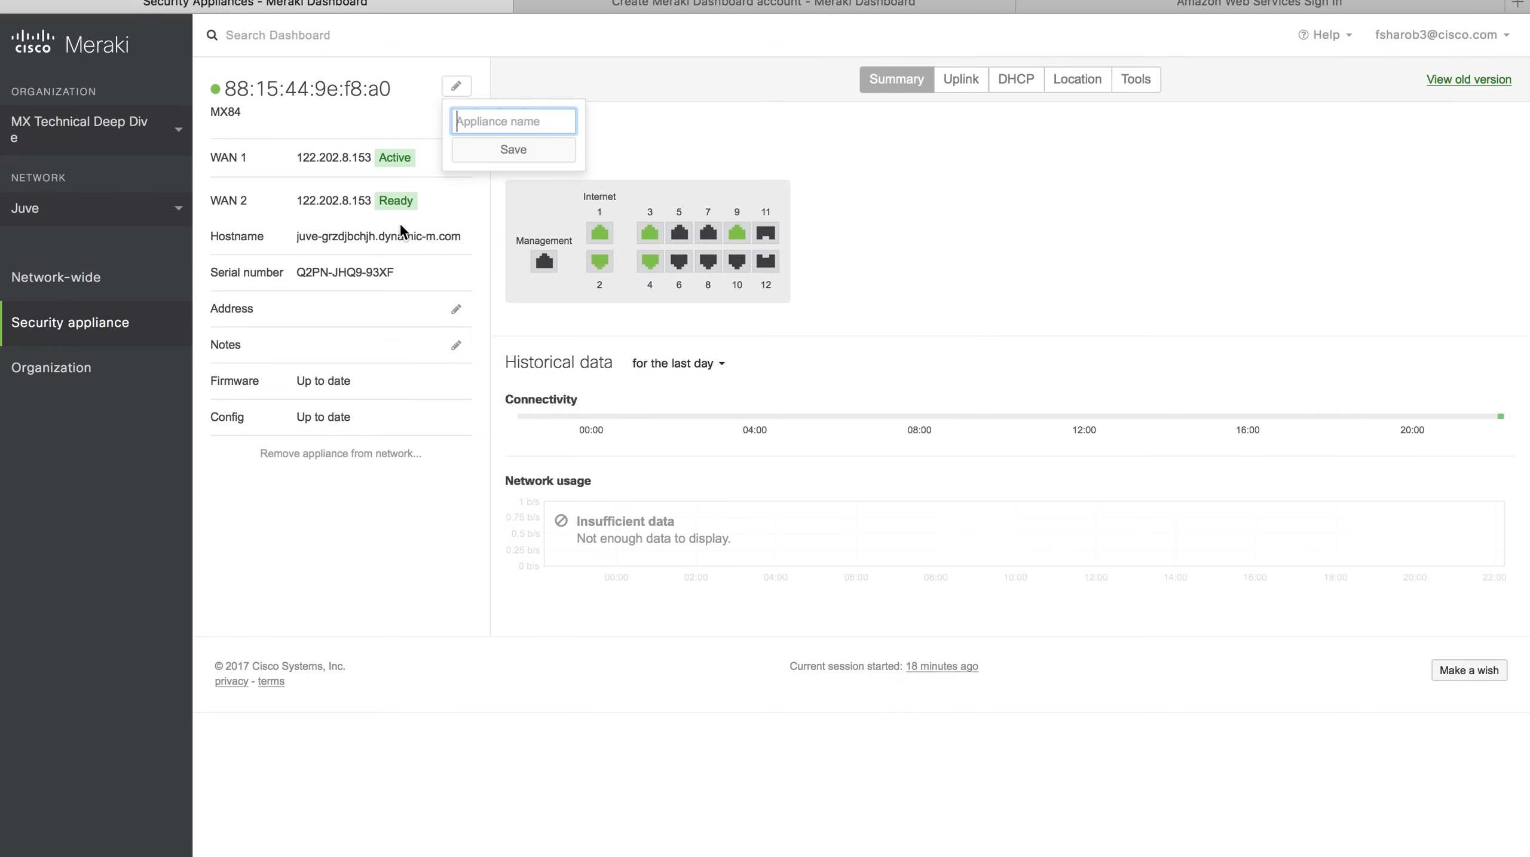
pyautogui.write('Juv')
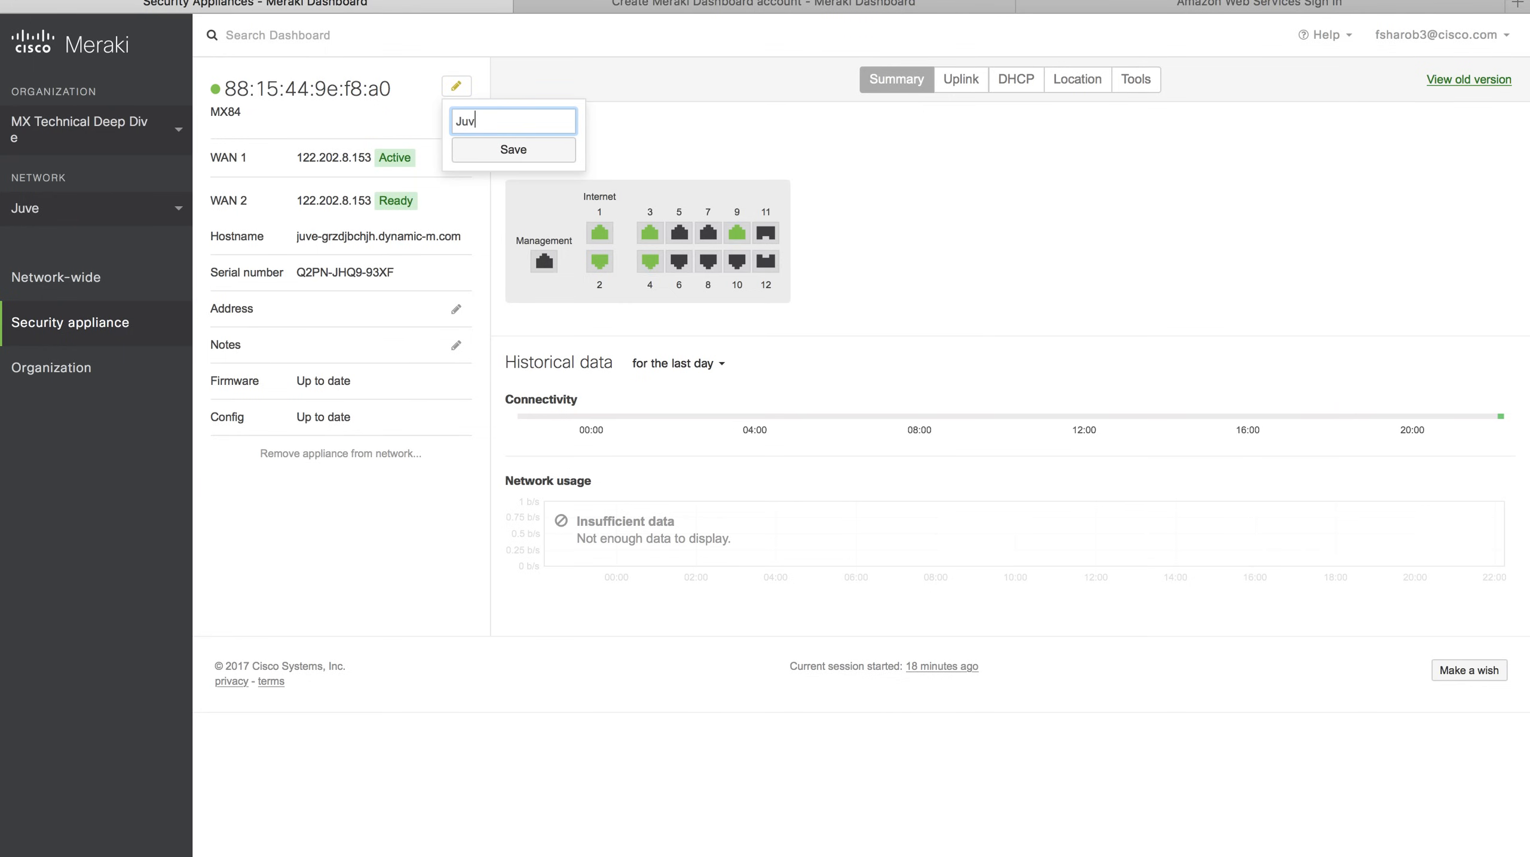
pyautogui.write('e MX1')
pyautogui.click(547, 149)
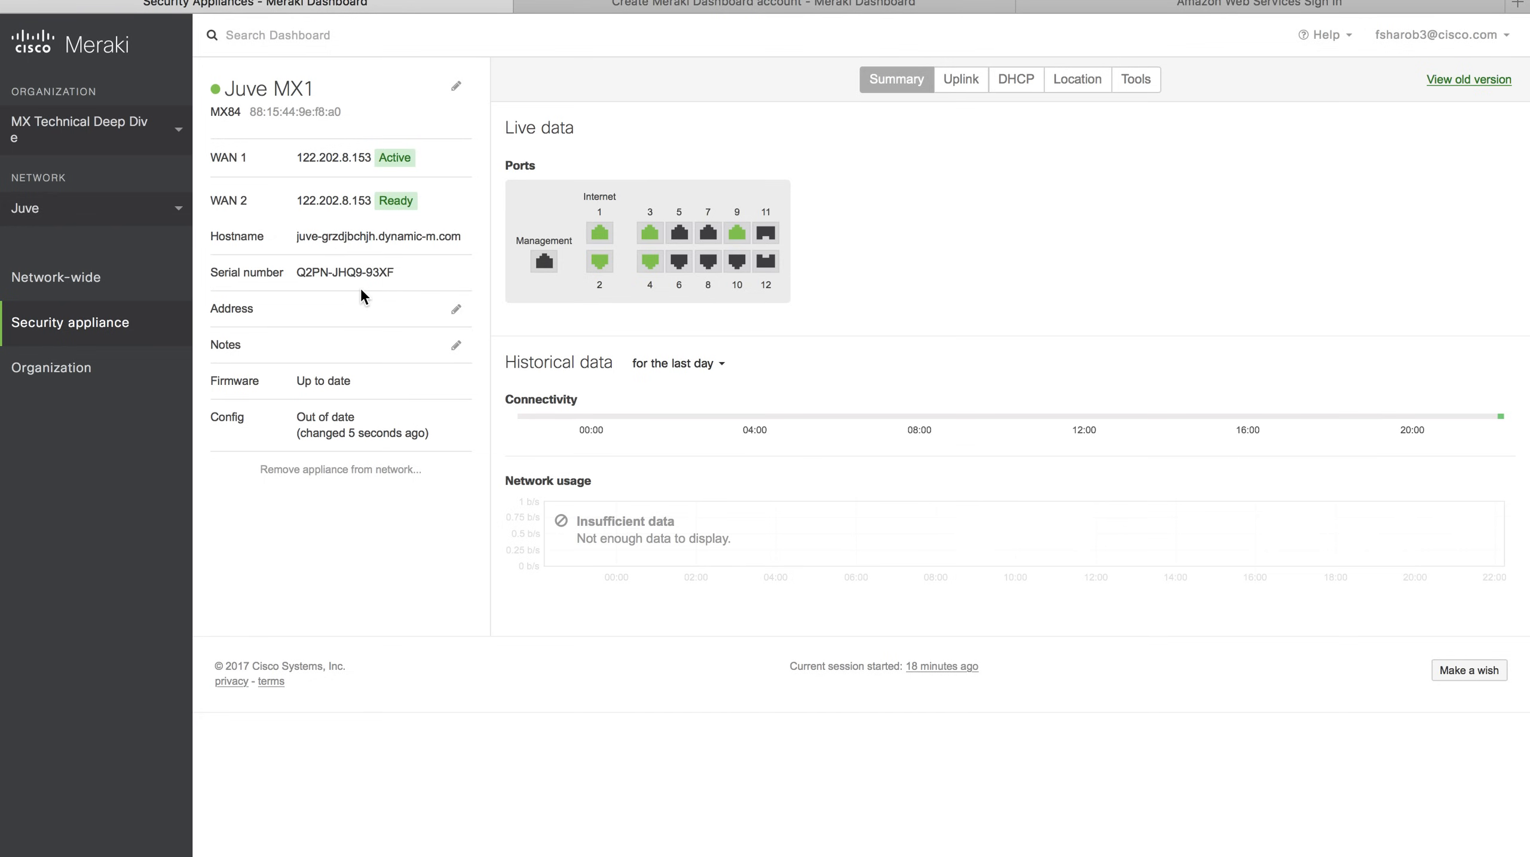
# Check Juve MX1's uplink IPs, WAN1 10.10.20.11 and WAN2 10.0.11.1, then use the tab overview.
pyautogui.click(959, 82)
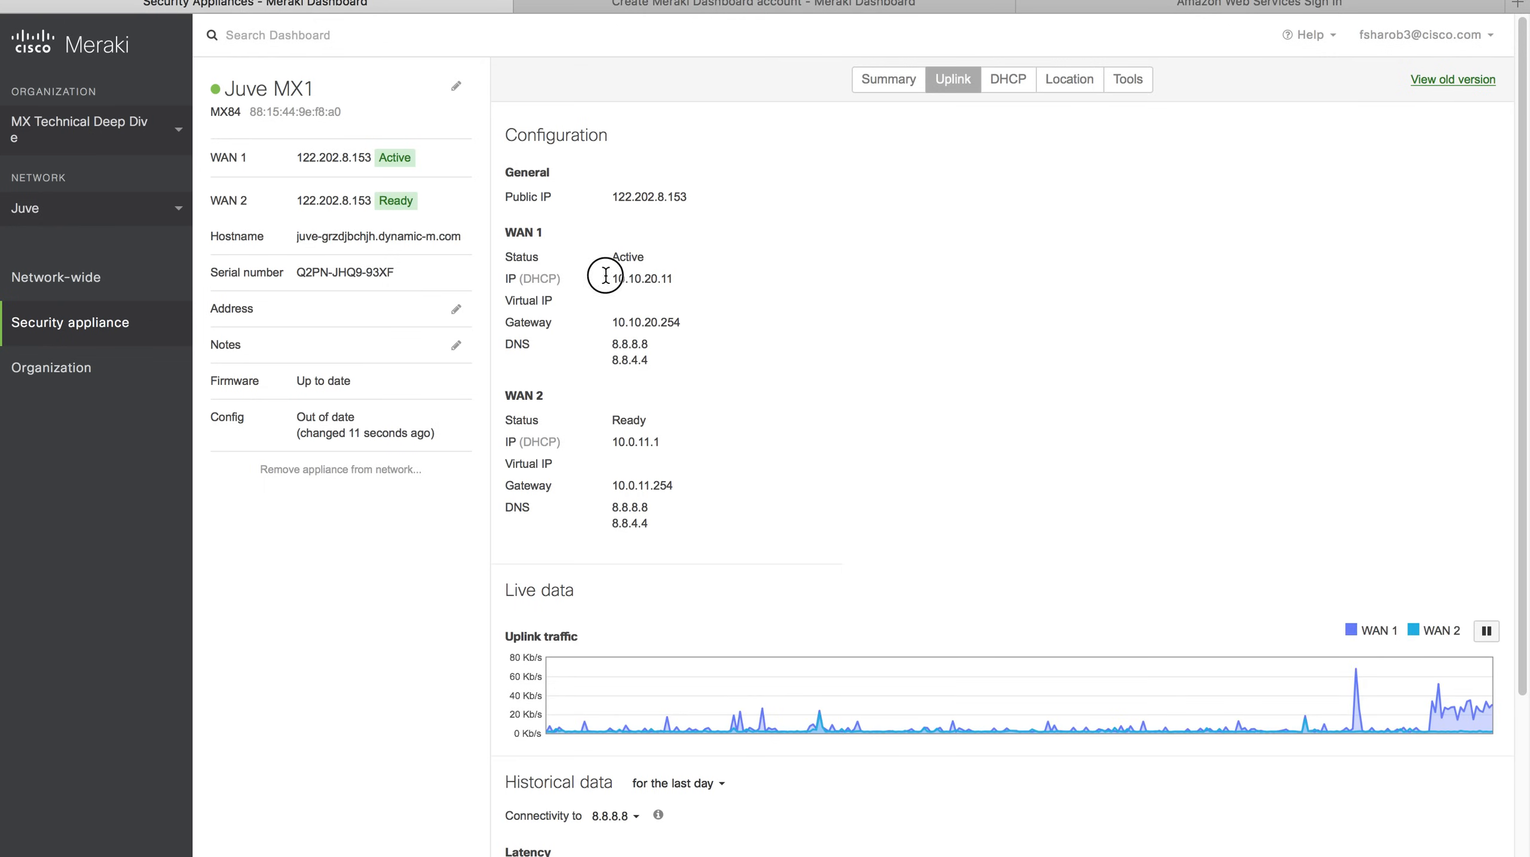
pyautogui.moveTo(608, 278); pyautogui.dragTo(700, 278)
pyautogui.moveTo(606, 442); pyautogui.dragTo(676, 442)
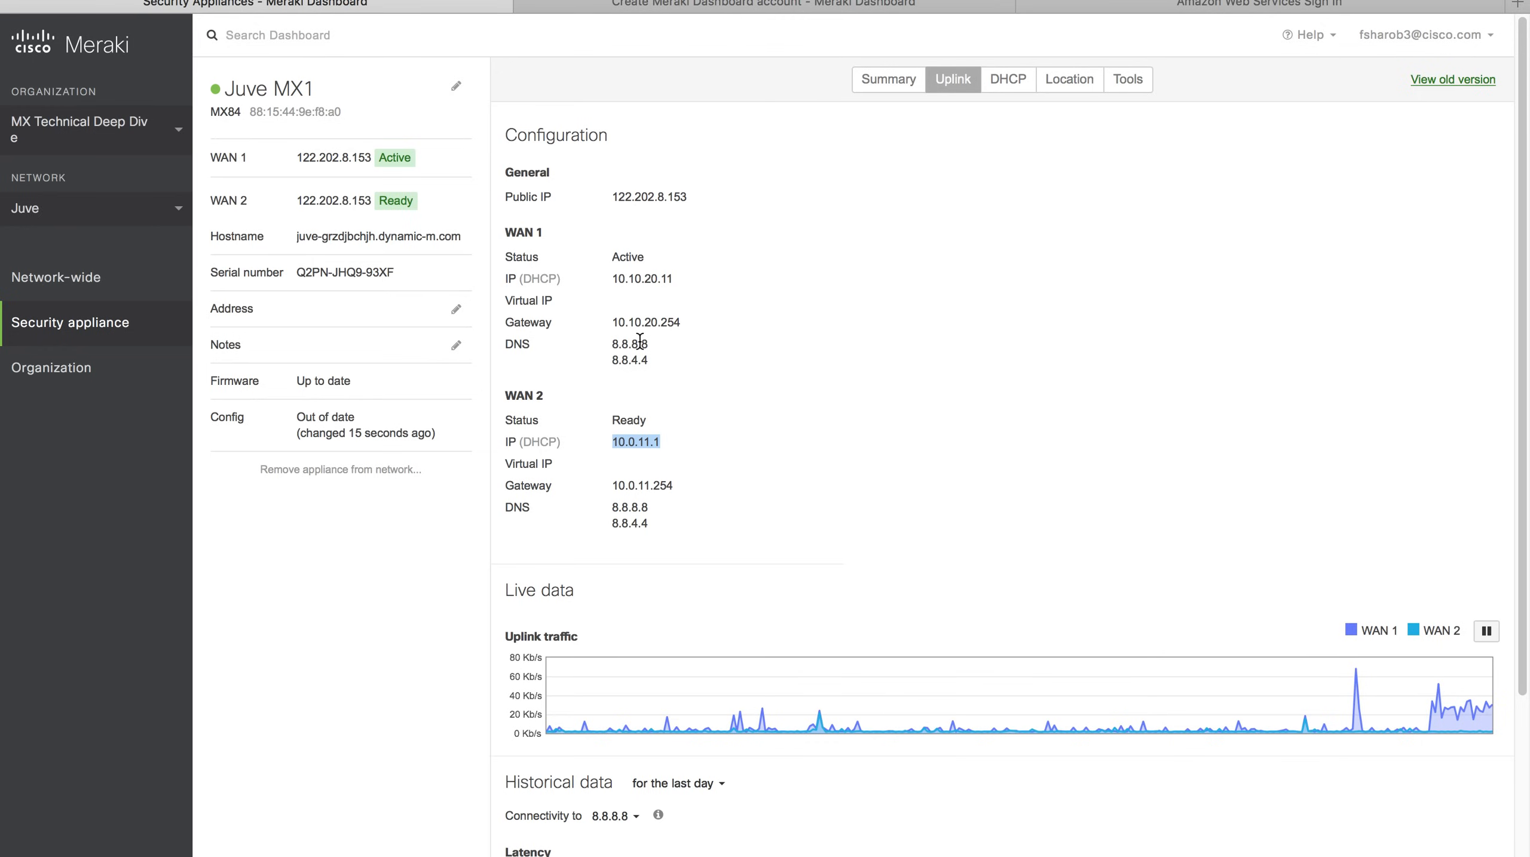
pyautogui.press('super+shift+backslash')
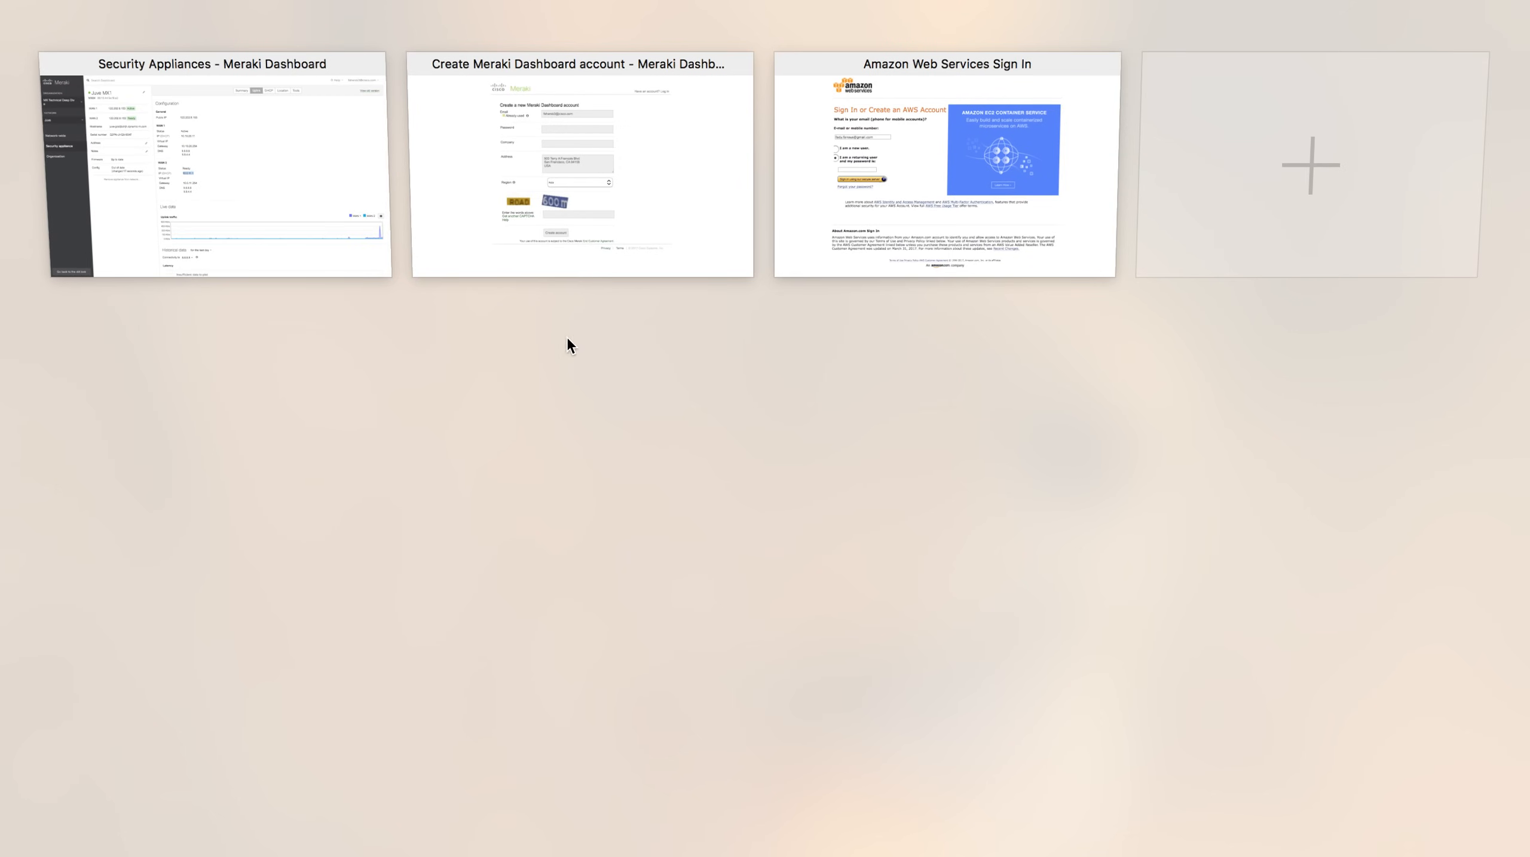
pyautogui.click(316, 197)
# Advance the Topology slide build to highlight Juve and Milan, then return to the dashboard.
pyautogui.hotkey('ctrl', 'Left')
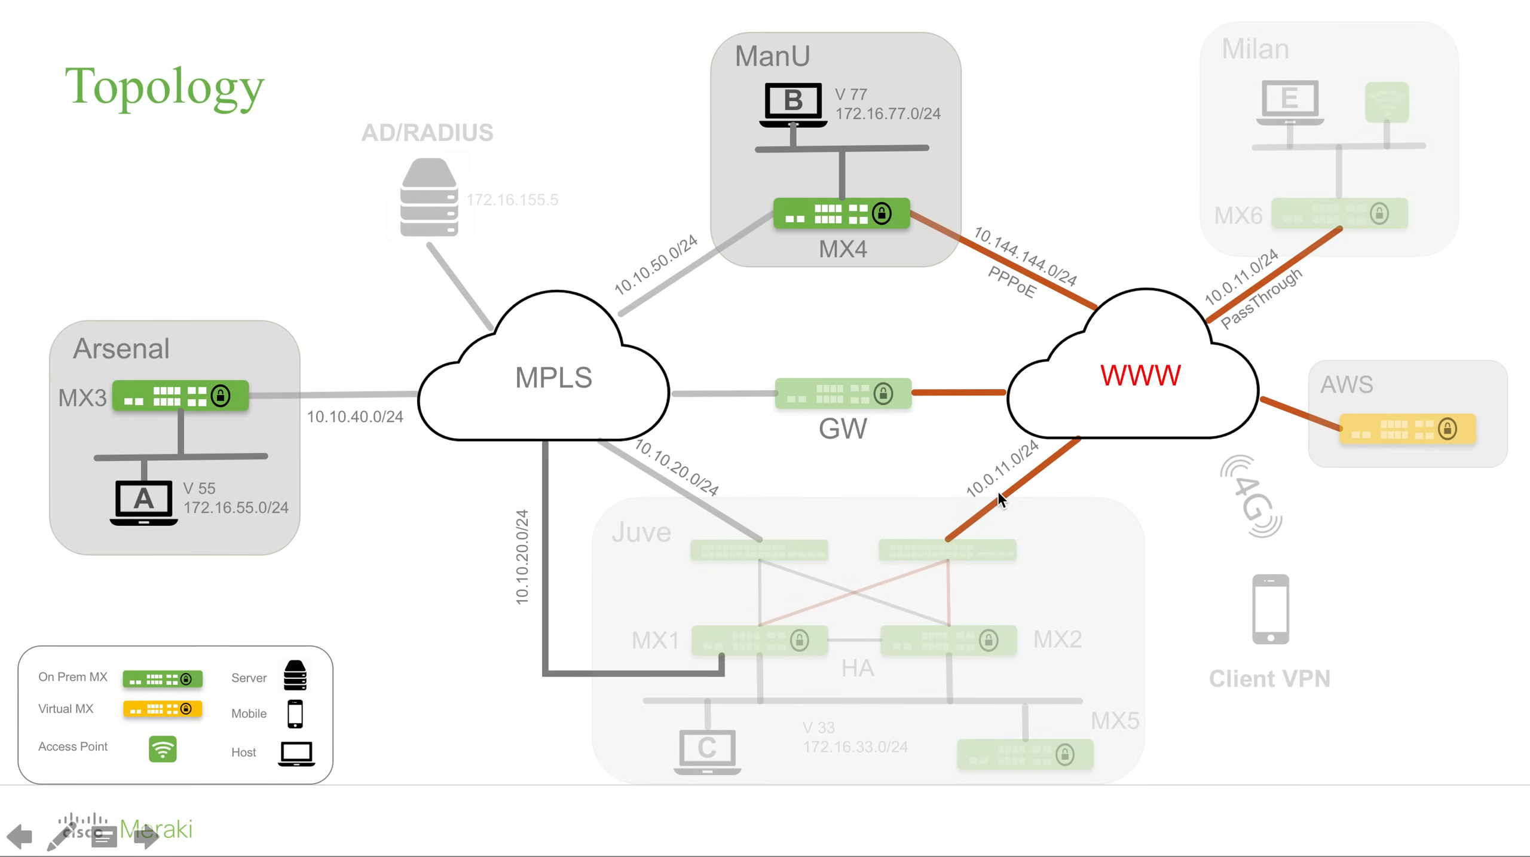
pyautogui.press('Right')
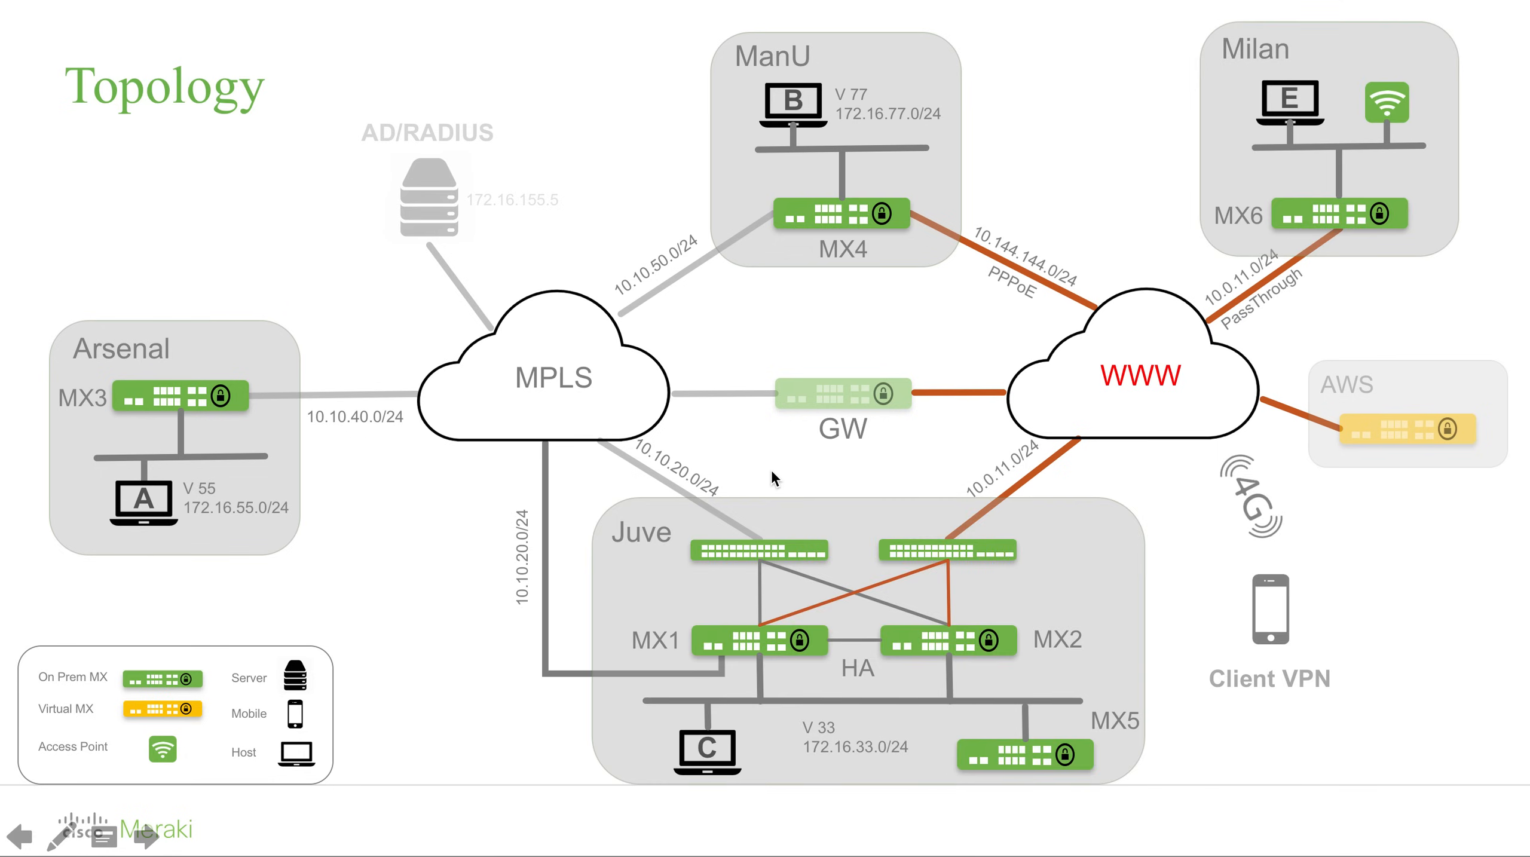
pyautogui.hotkey('ctrl', 'Right')
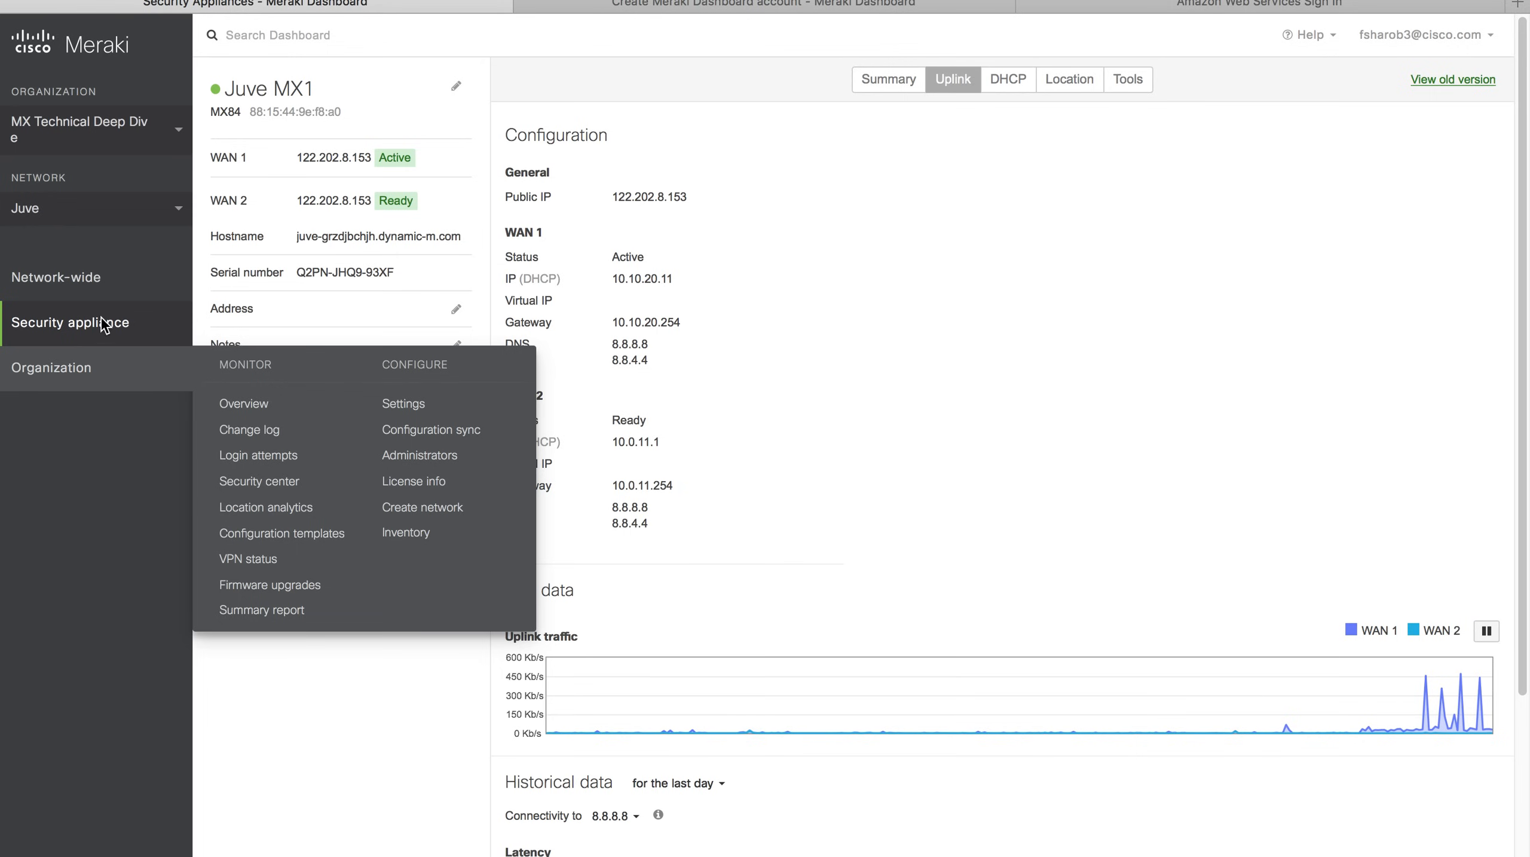
# Enable VLANs in Juve's Addressing & VLANs settings and edit the default VLAN.
pyautogui.moveTo(132, 324)
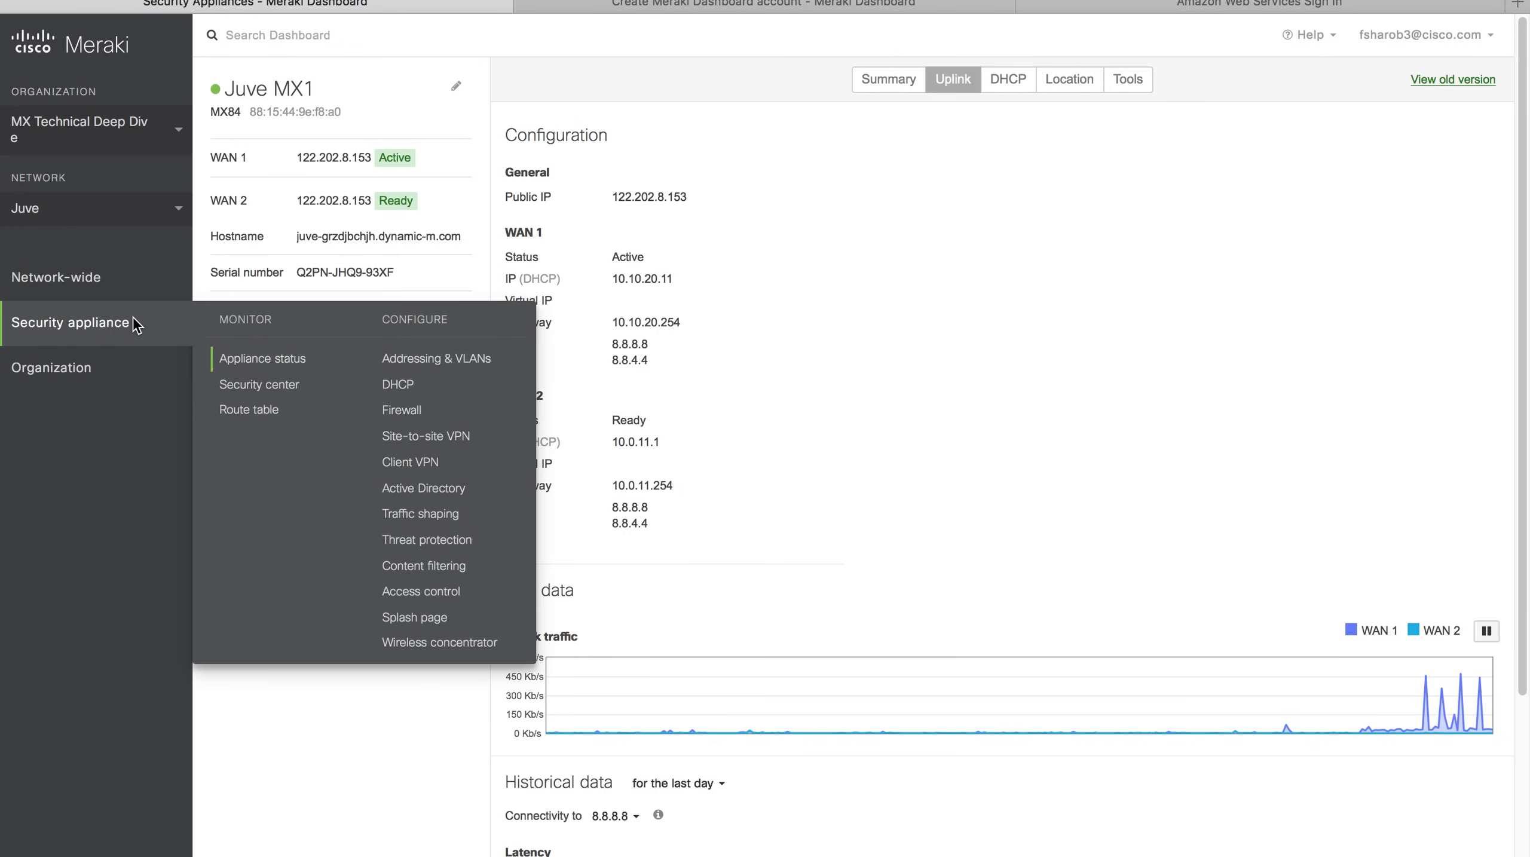
pyautogui.click(430, 368)
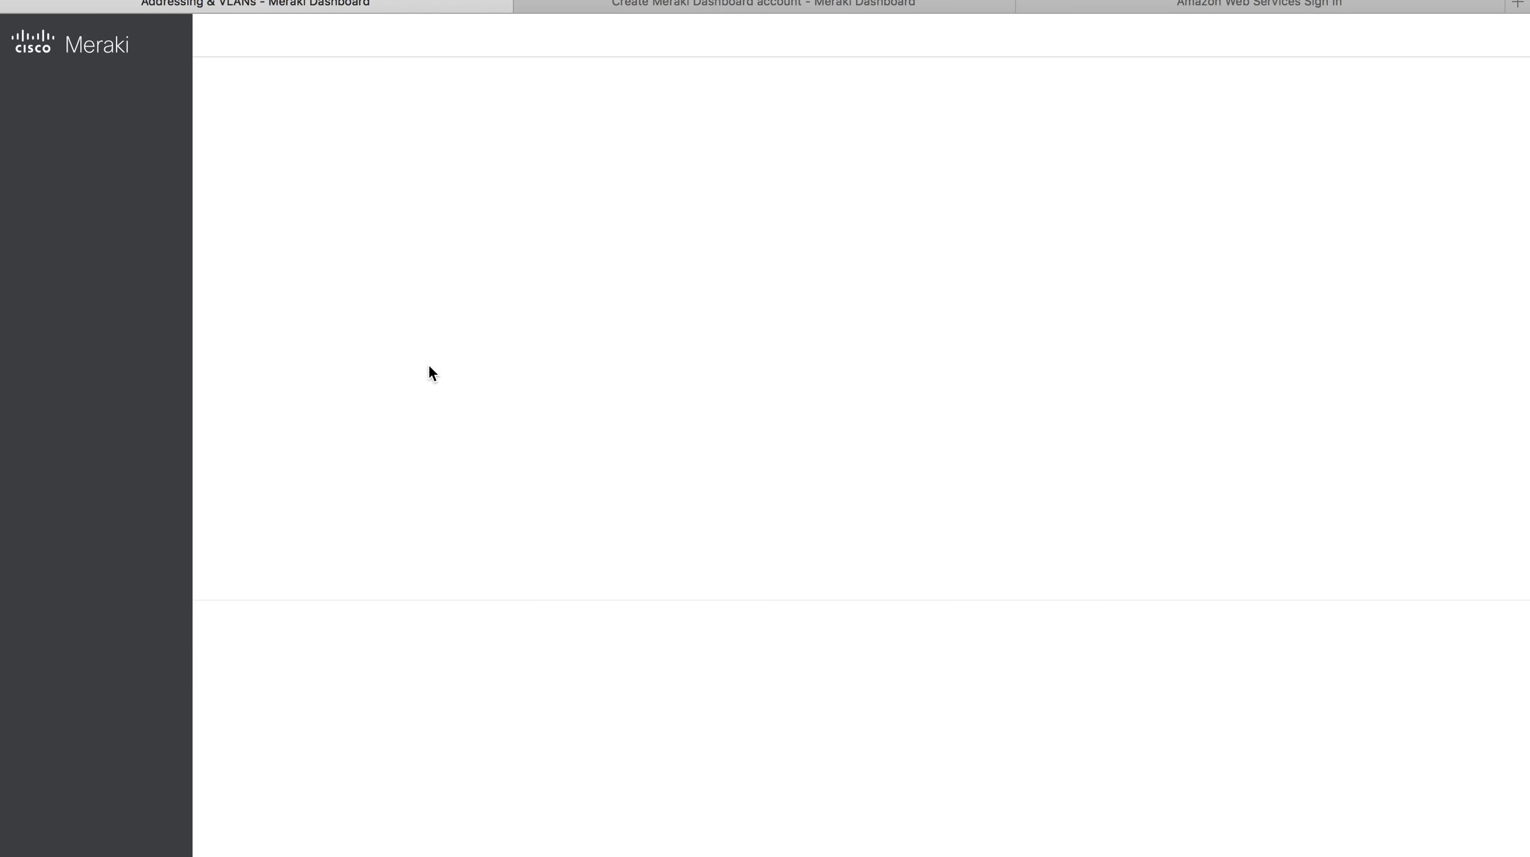
pyautogui.click(454, 478)
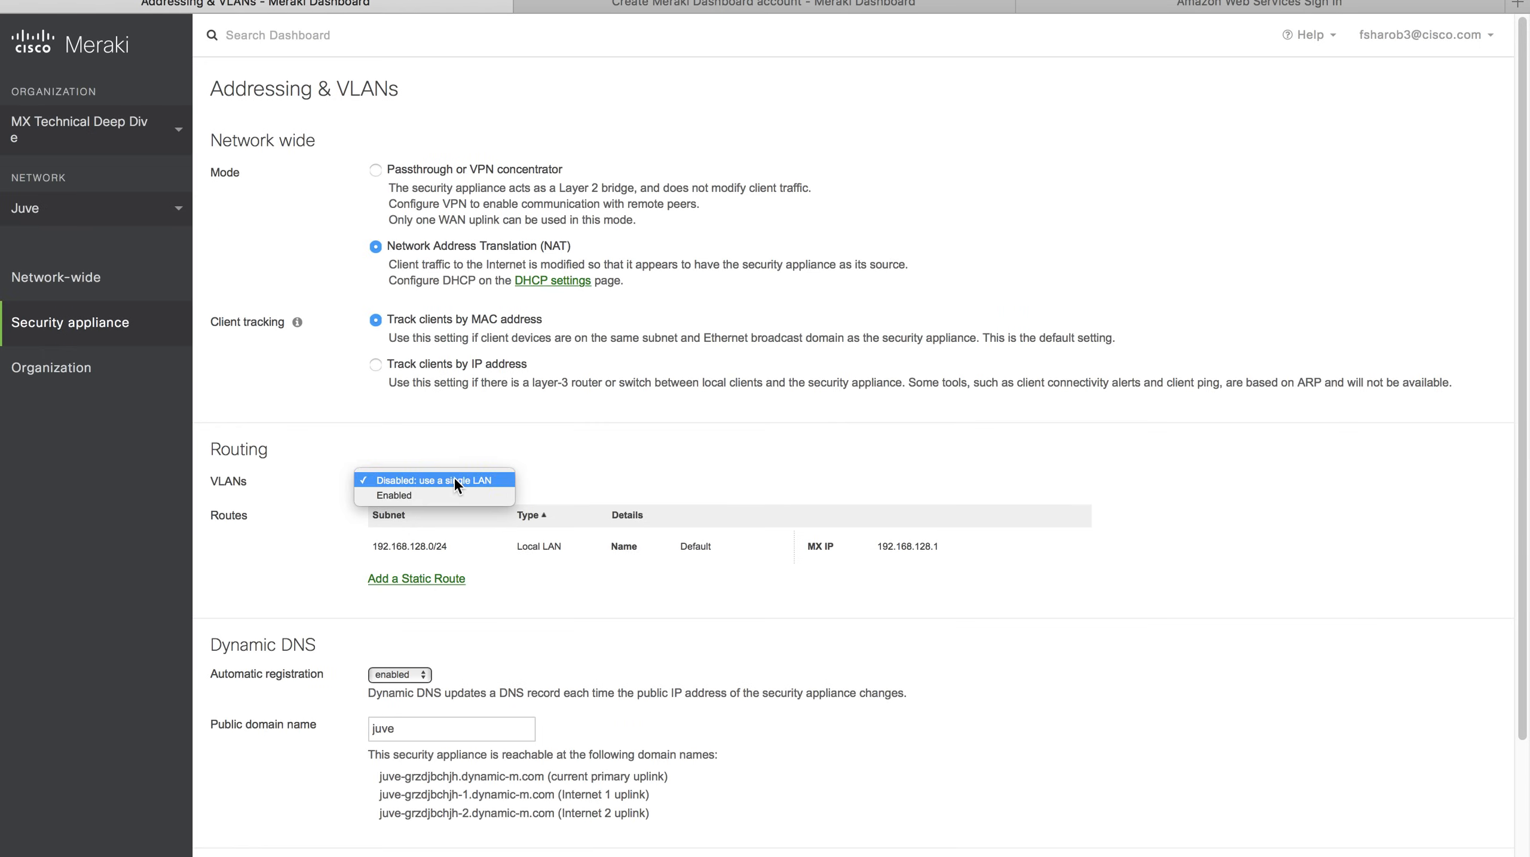
pyautogui.click(456, 517)
pyautogui.click(480, 546)
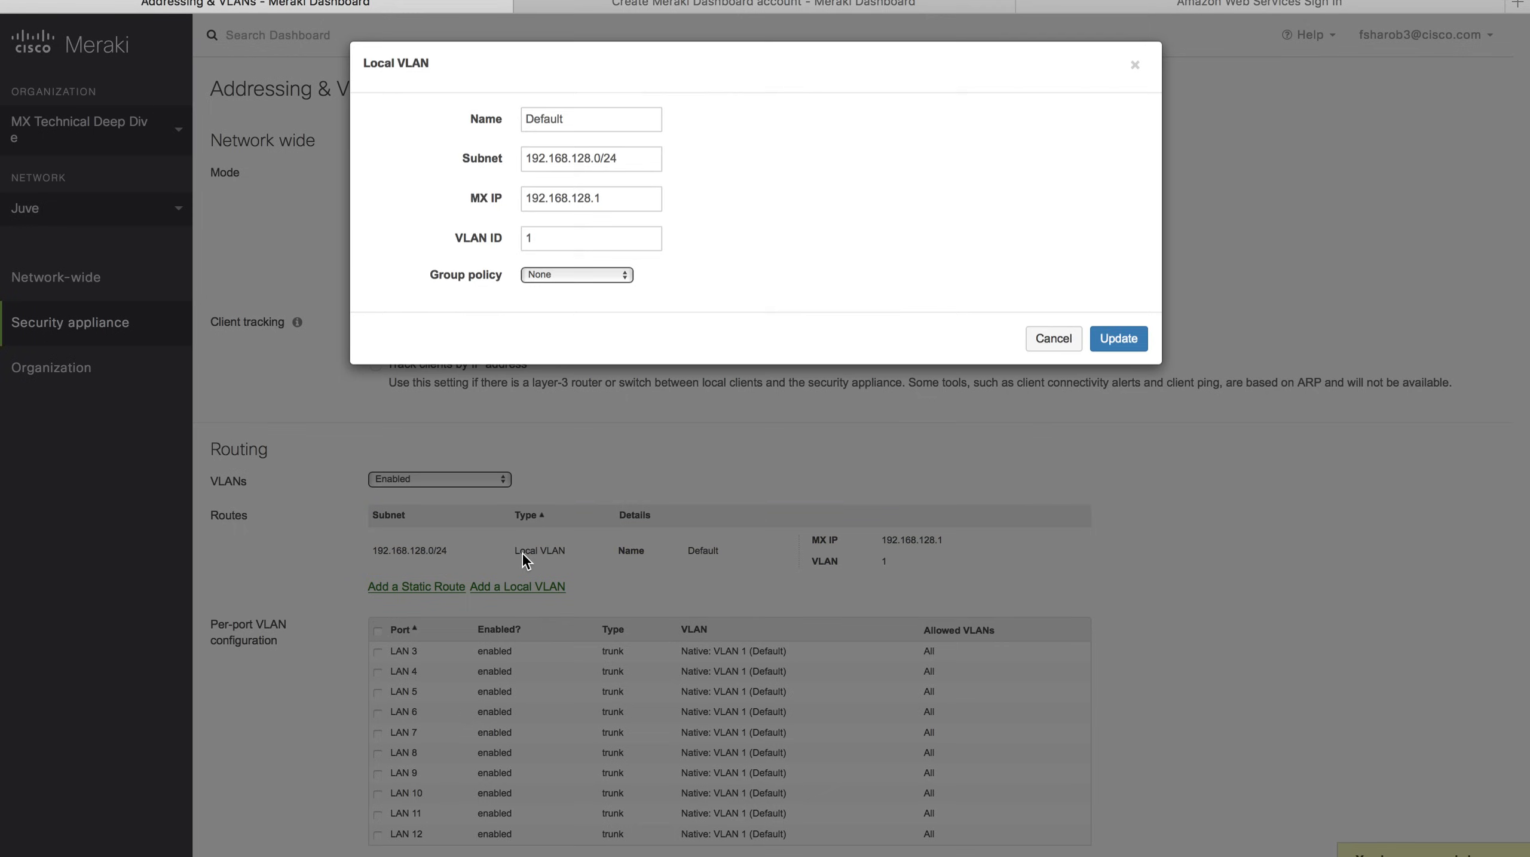
# Rename the VLAN V33 with subnet 172.16.33.0/24, MX IP 172.16.33.254, VLAN ID 33, and update.
pyautogui.doubleClick(583, 120)
pyautogui.write('V33')
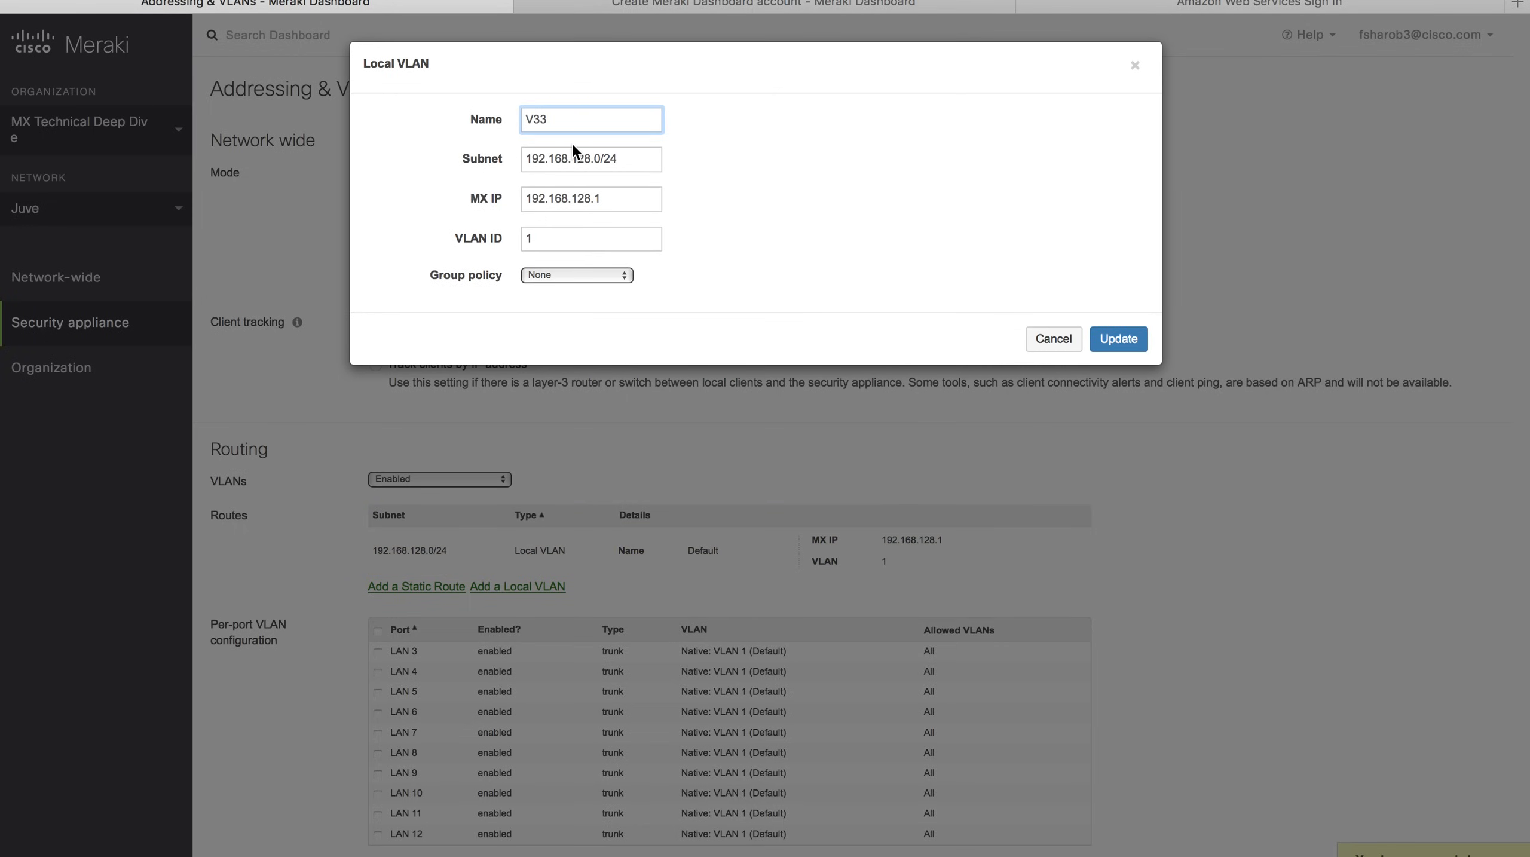
pyautogui.moveTo(601, 159); pyautogui.dragTo(466, 150)
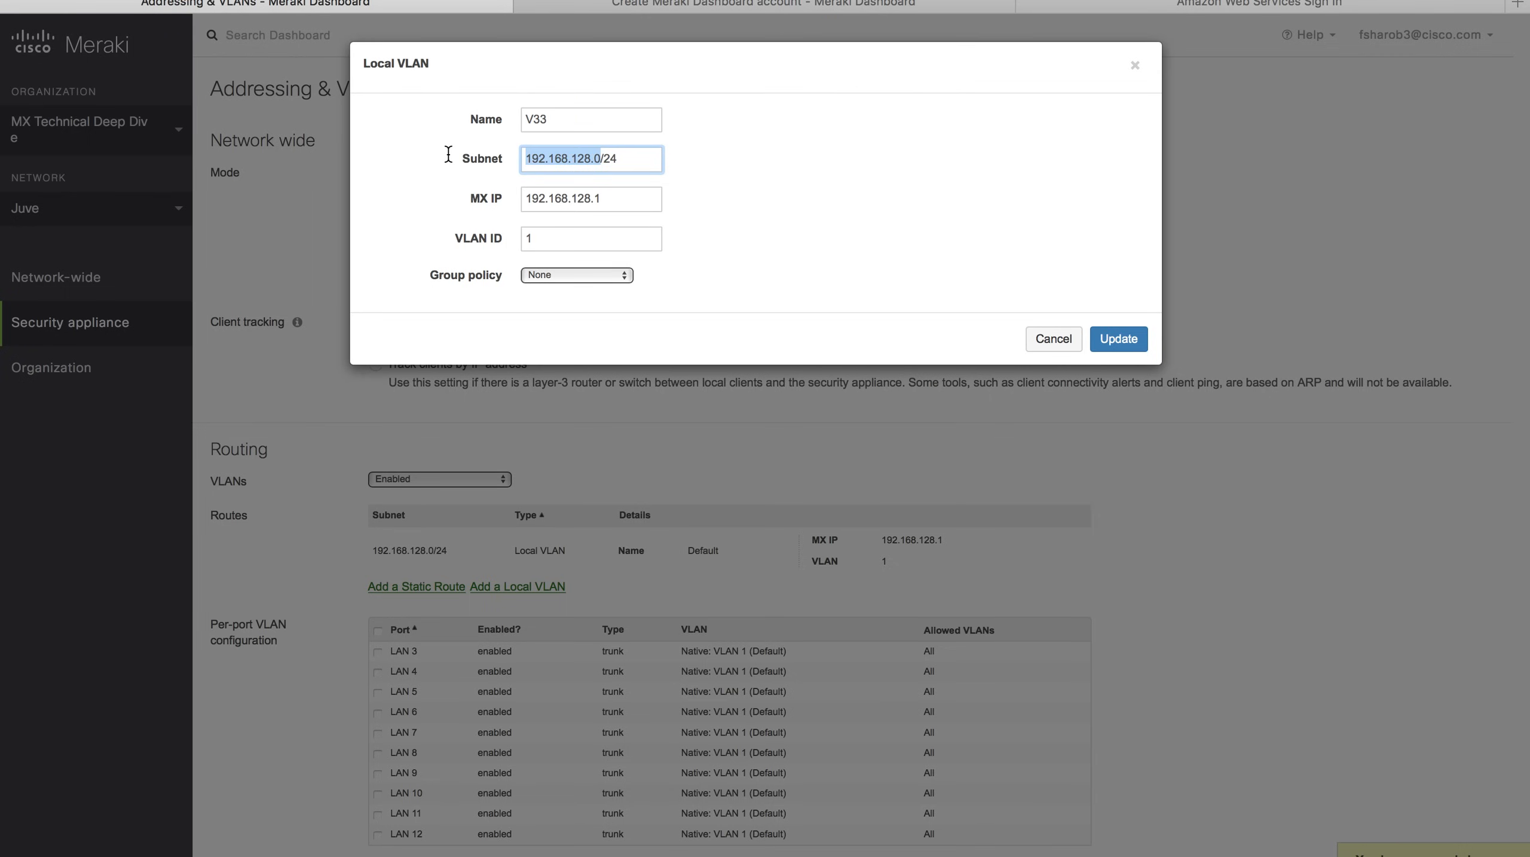
pyautogui.write('172')
pyautogui.write('.16')
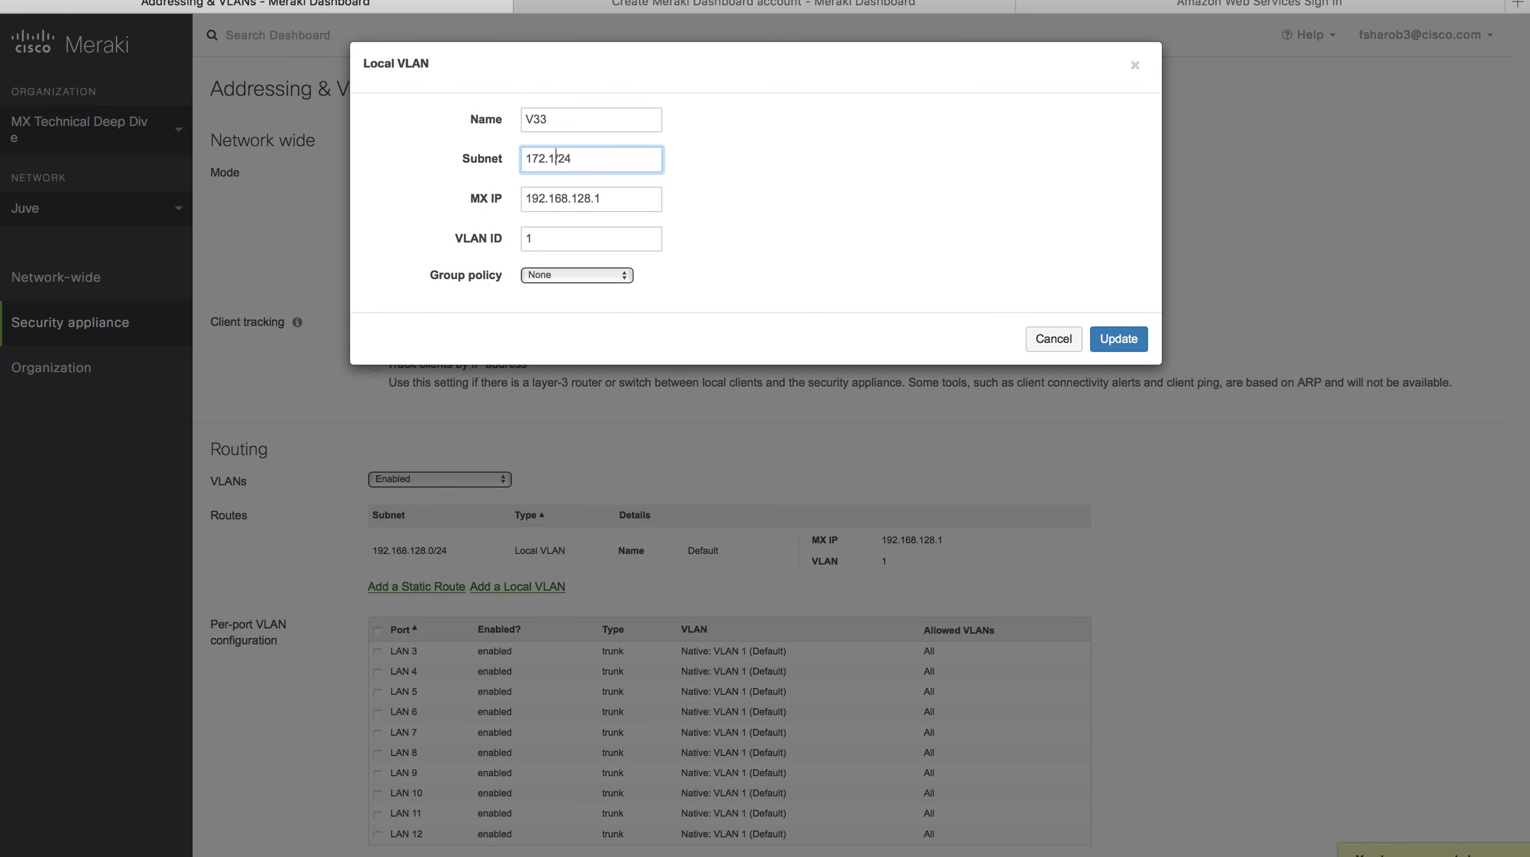
pyautogui.write('.33.0')
pyautogui.click(587, 154)
pyautogui.press('Tab')
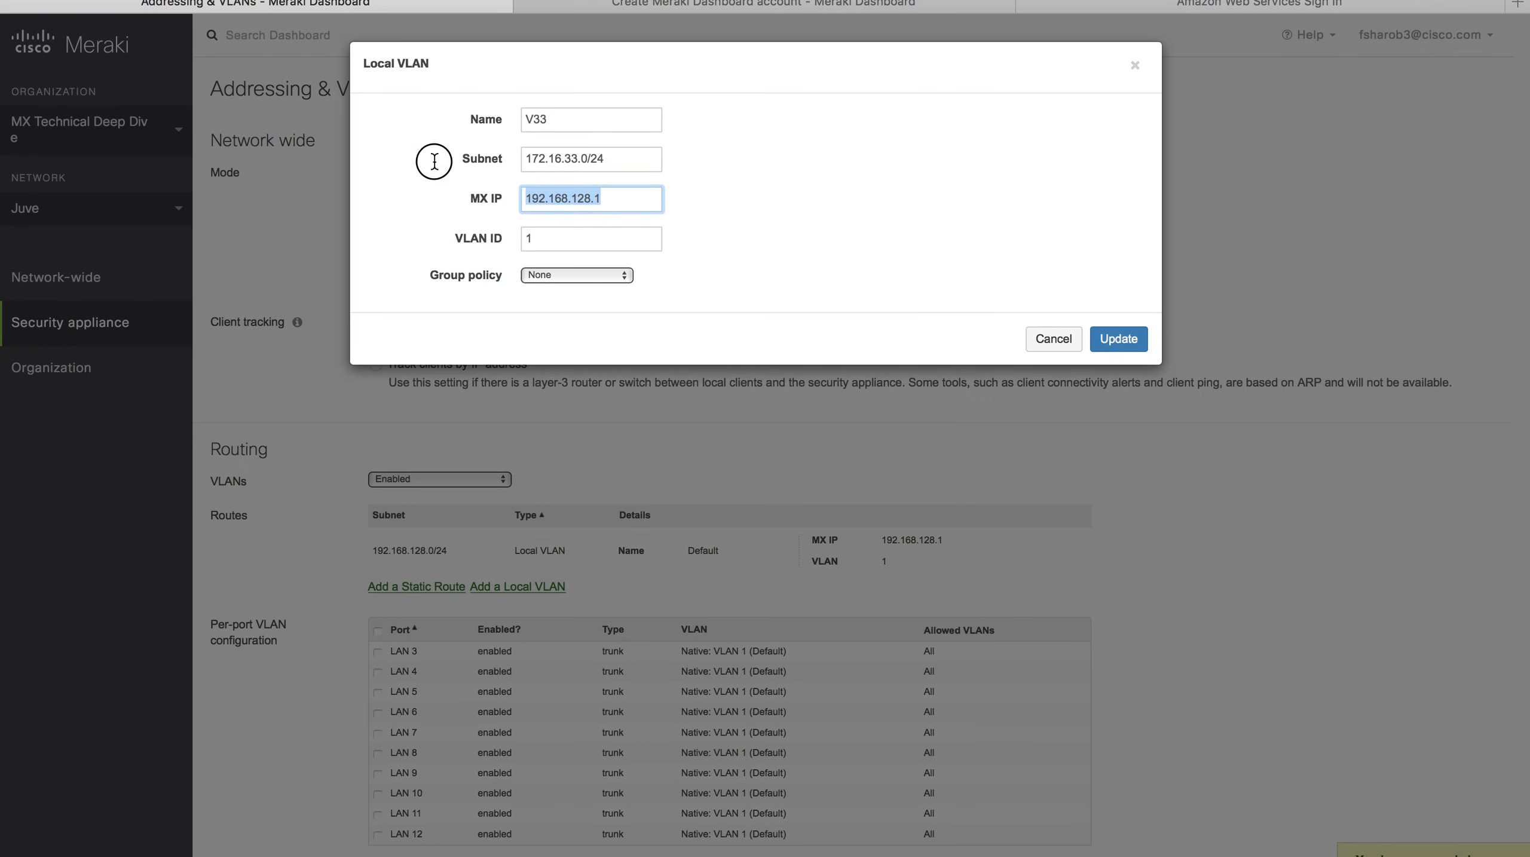
pyautogui.write('172.16.33.254')
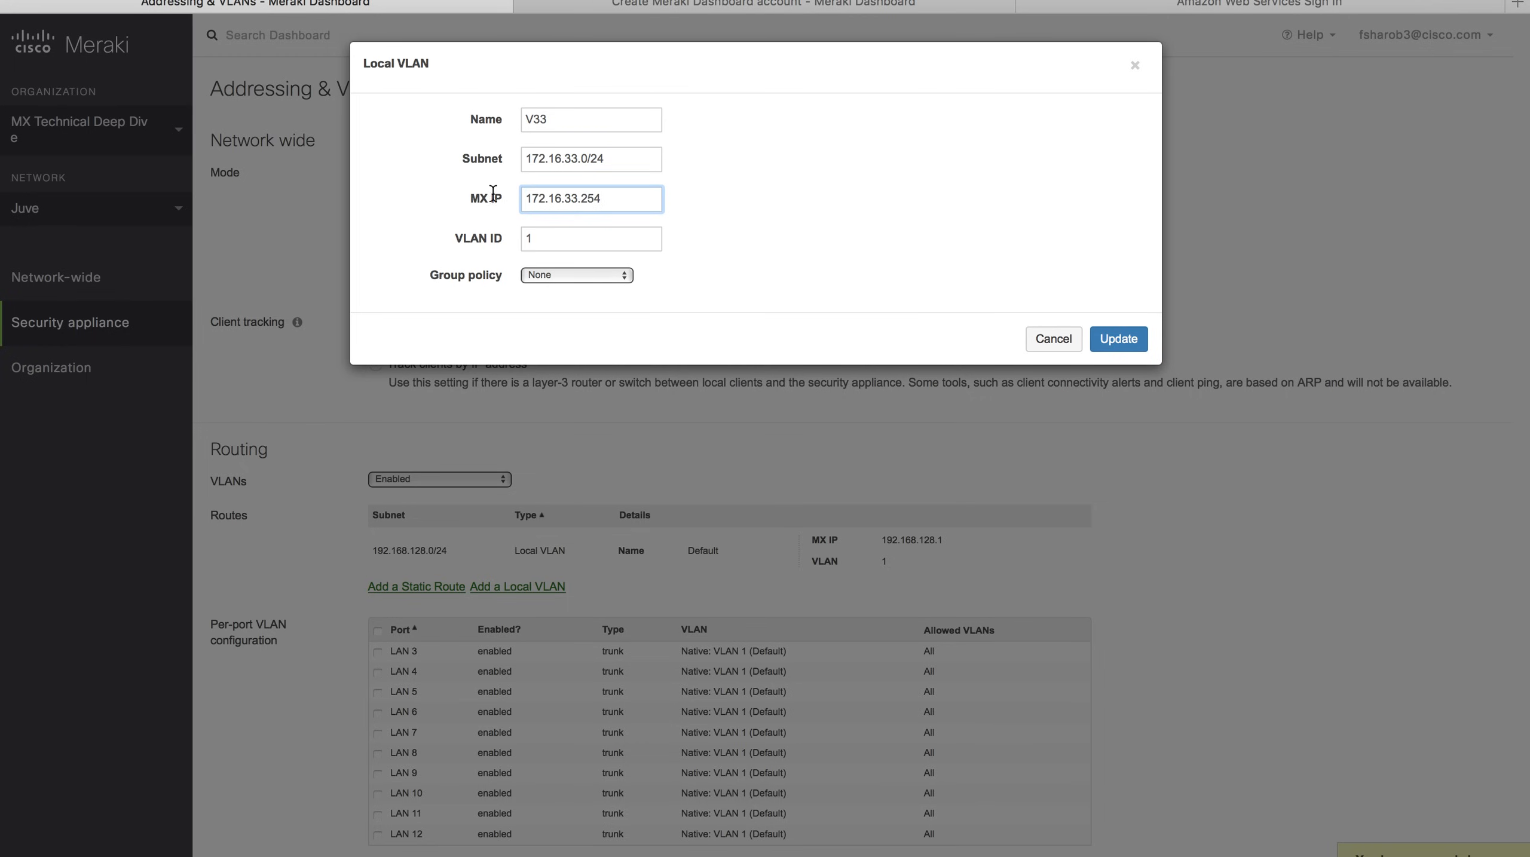
pyautogui.press('Tab')
pyautogui.write('33')
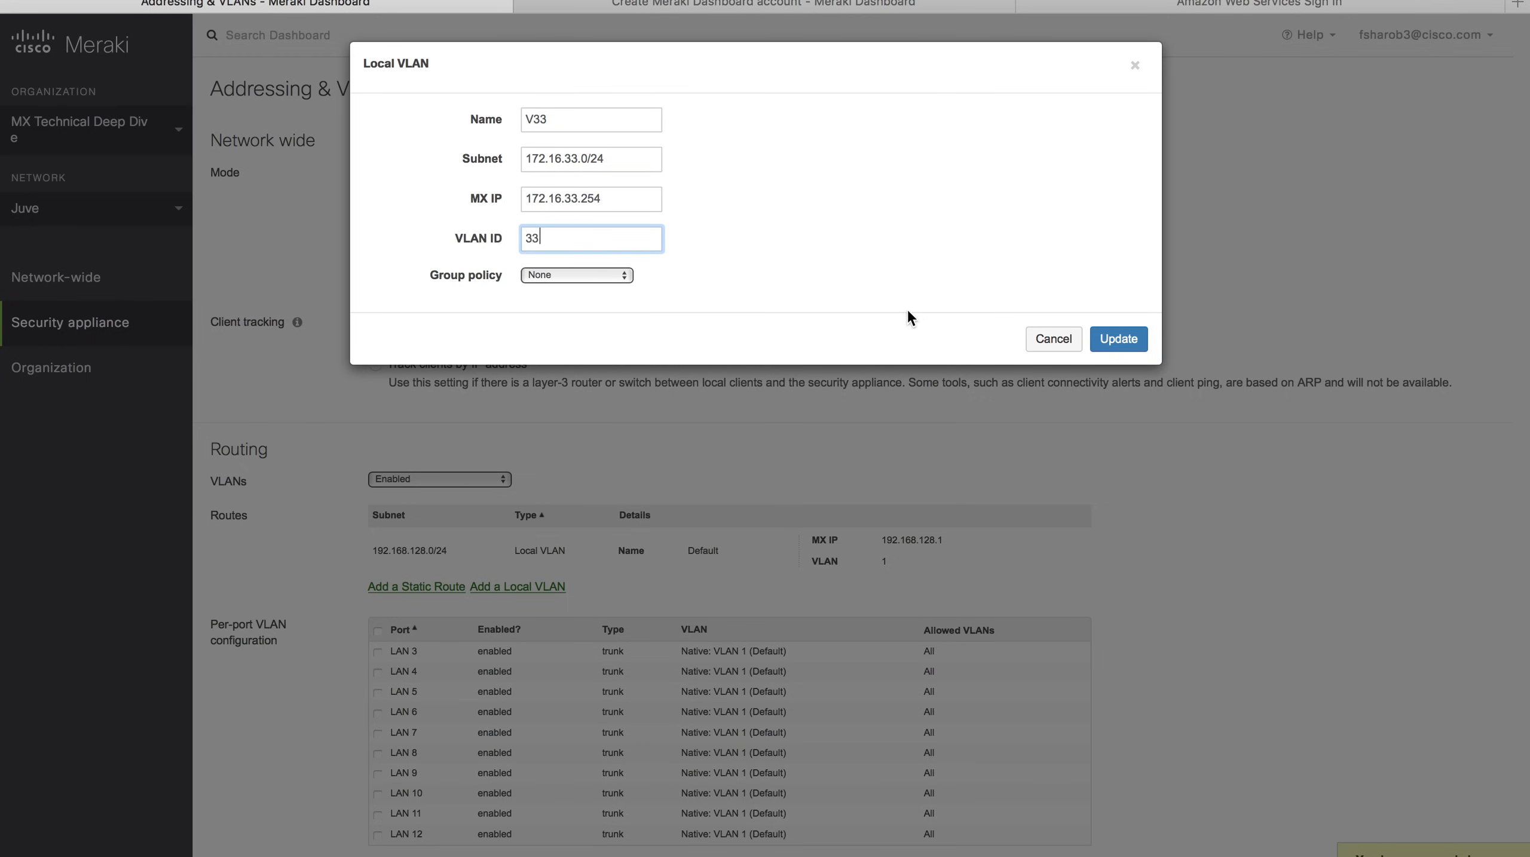
pyautogui.click(1136, 339)
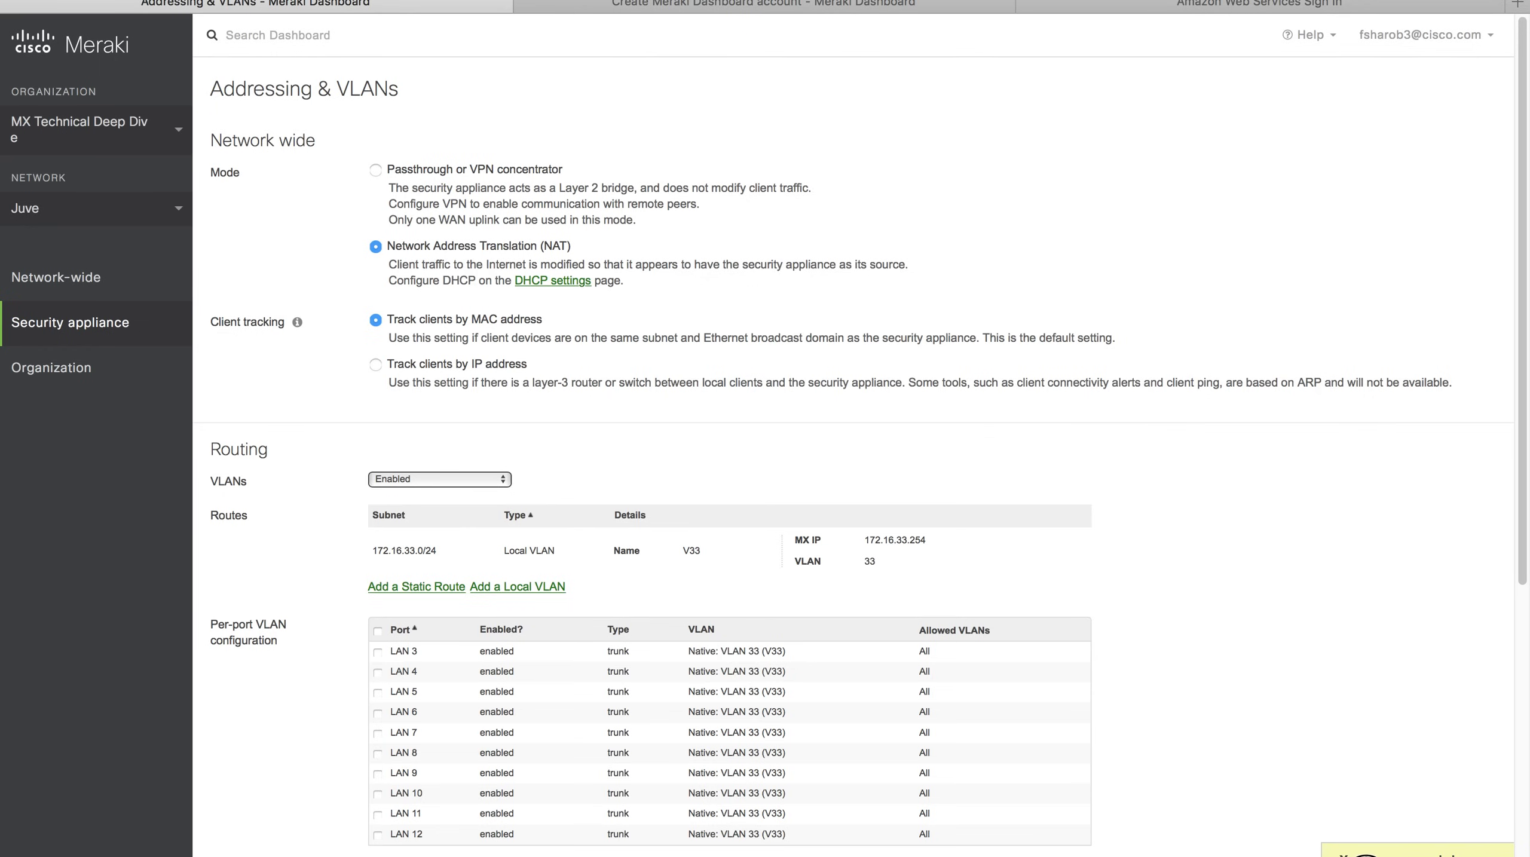
# Save Juve's VLAN 33 changes, check V33's DHCP server with 1-day leases, and switch to ManU.
pyautogui.click(1365, 855)
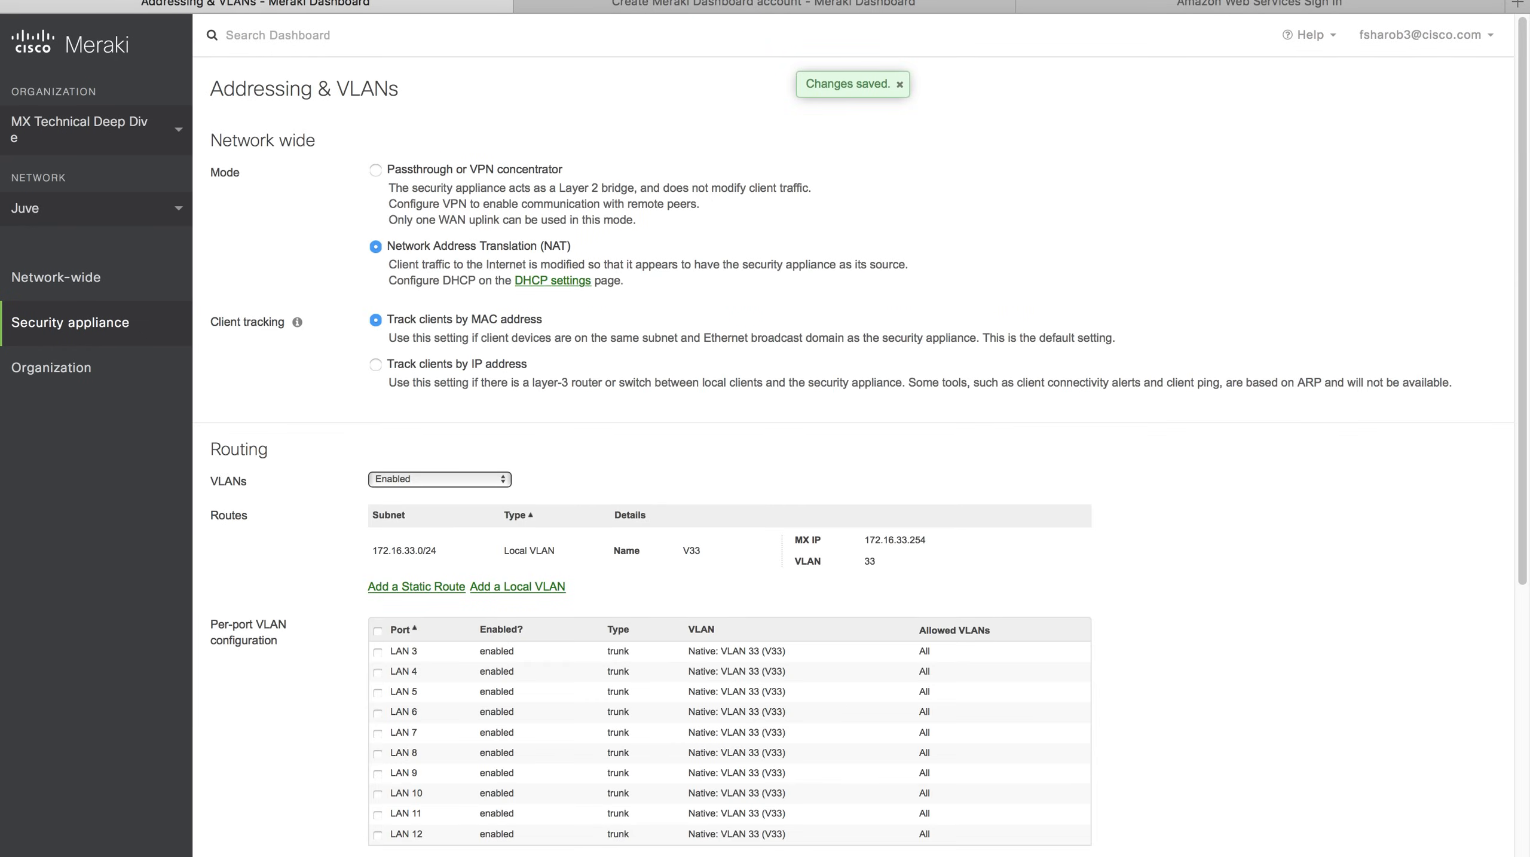
pyautogui.moveTo(95, 331)
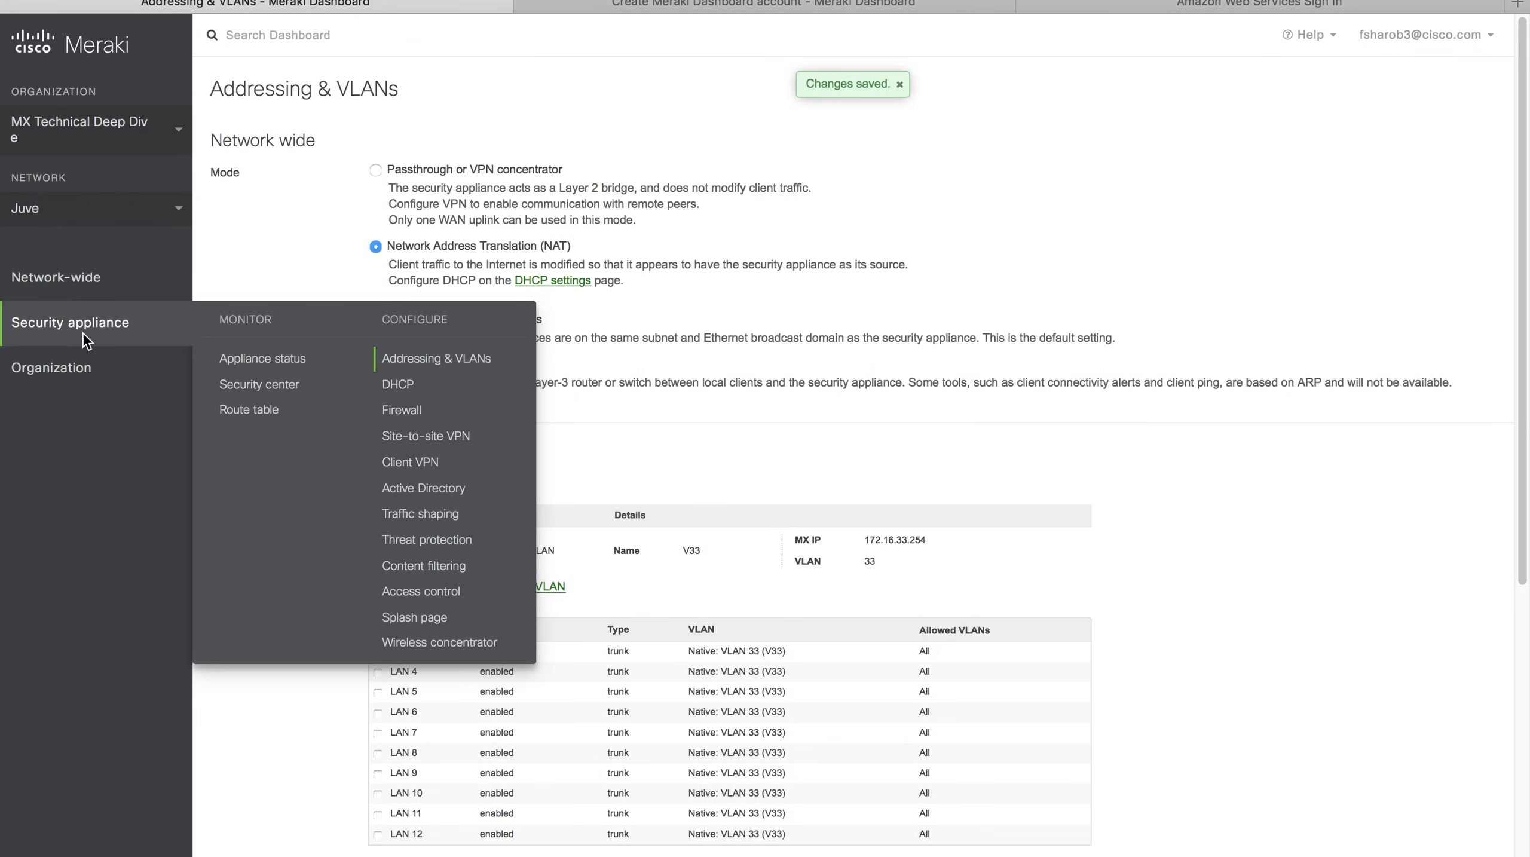
pyautogui.click(411, 391)
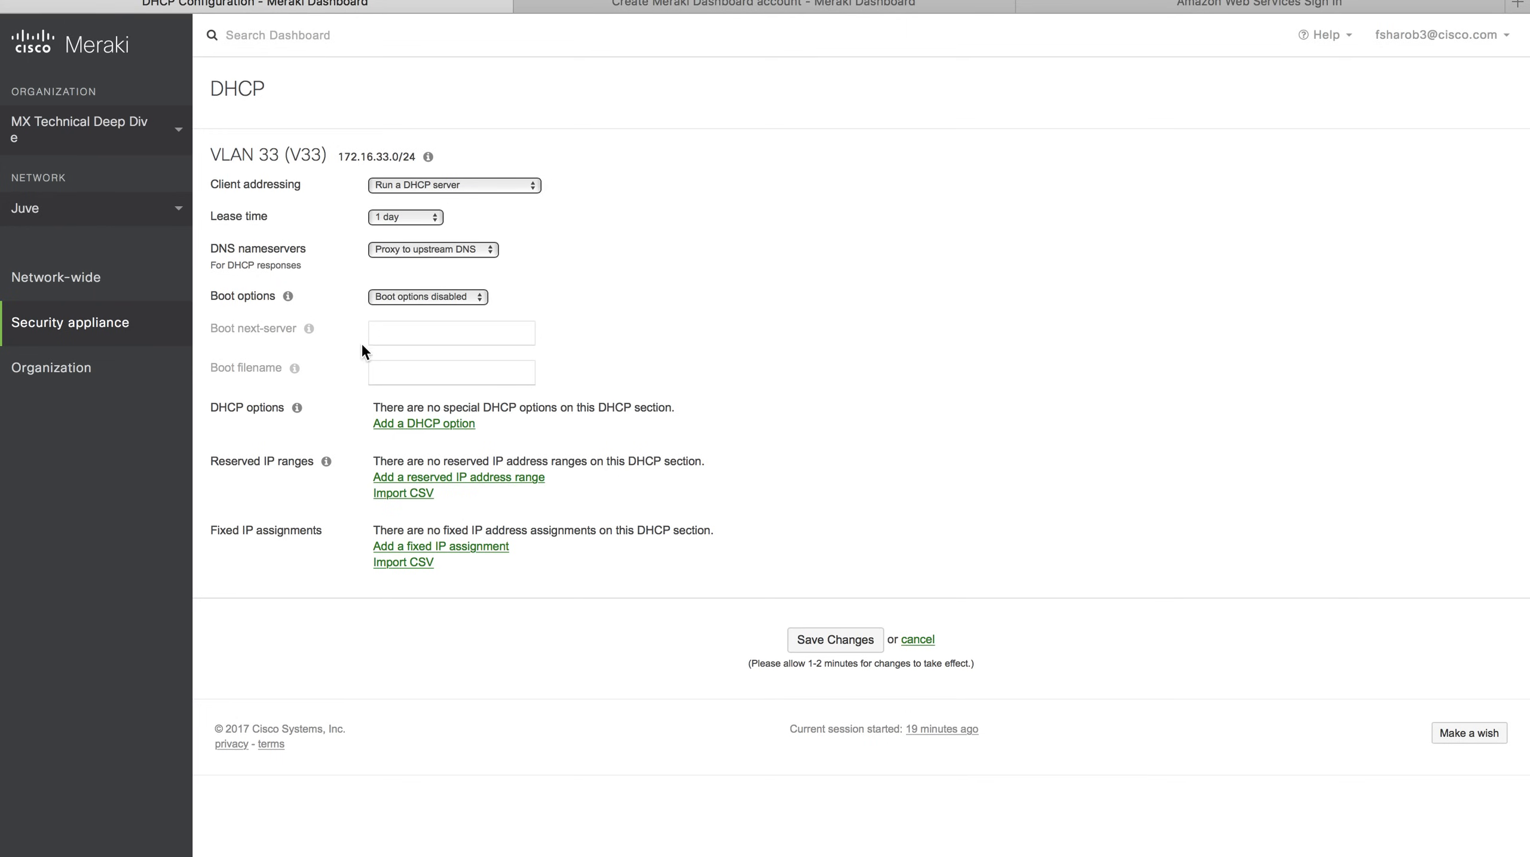
pyautogui.click(154, 212)
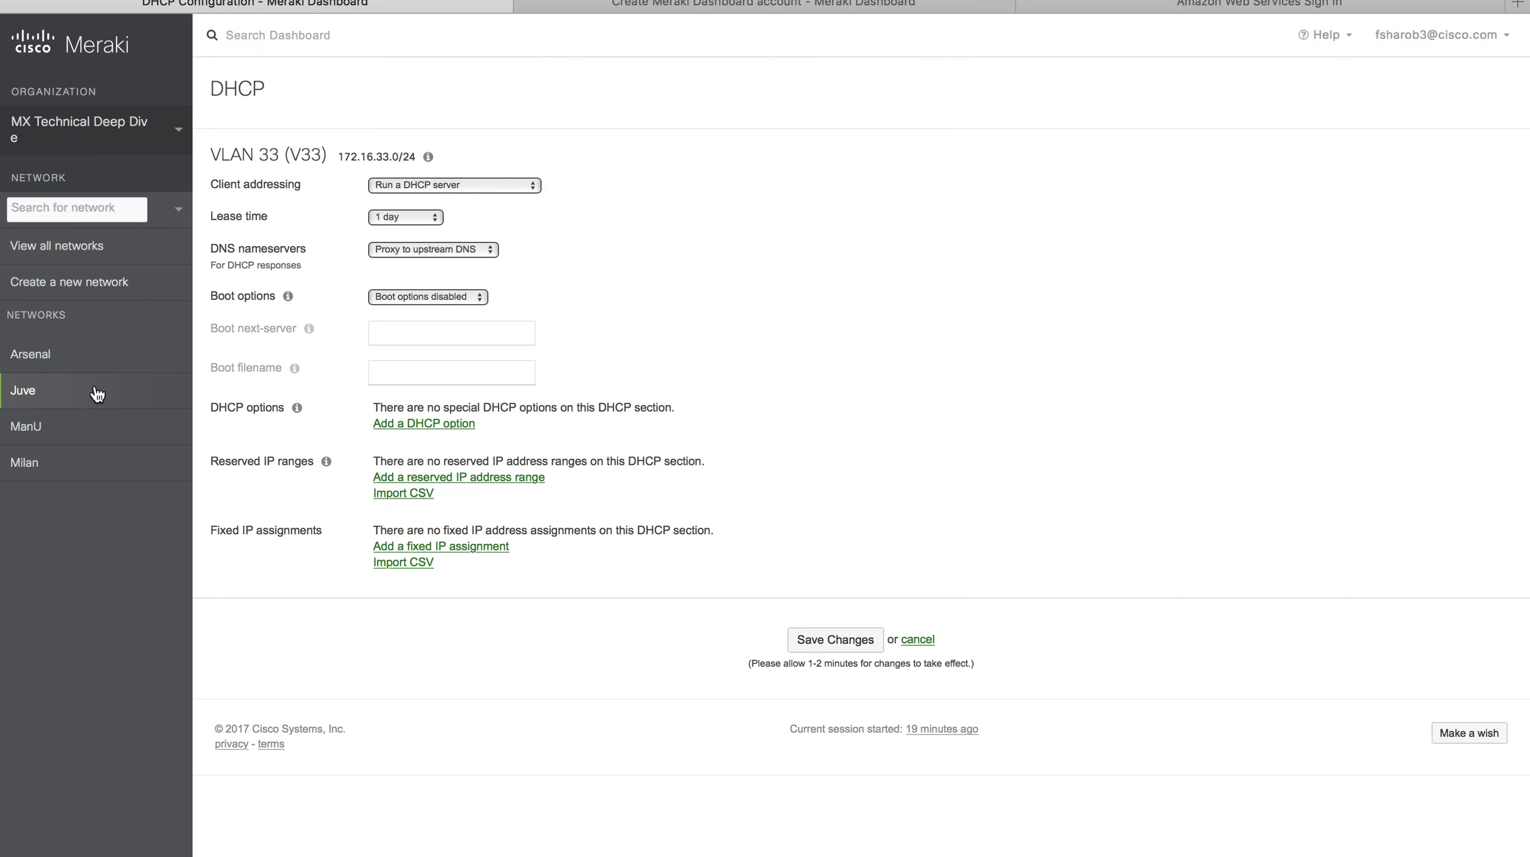
pyautogui.click(83, 425)
# Show the Topology slide's ManU V77 172.16.77.0/24 plan, then return to ManU's DHCP page.
pyautogui.hotkey('ctrl', 'Left')
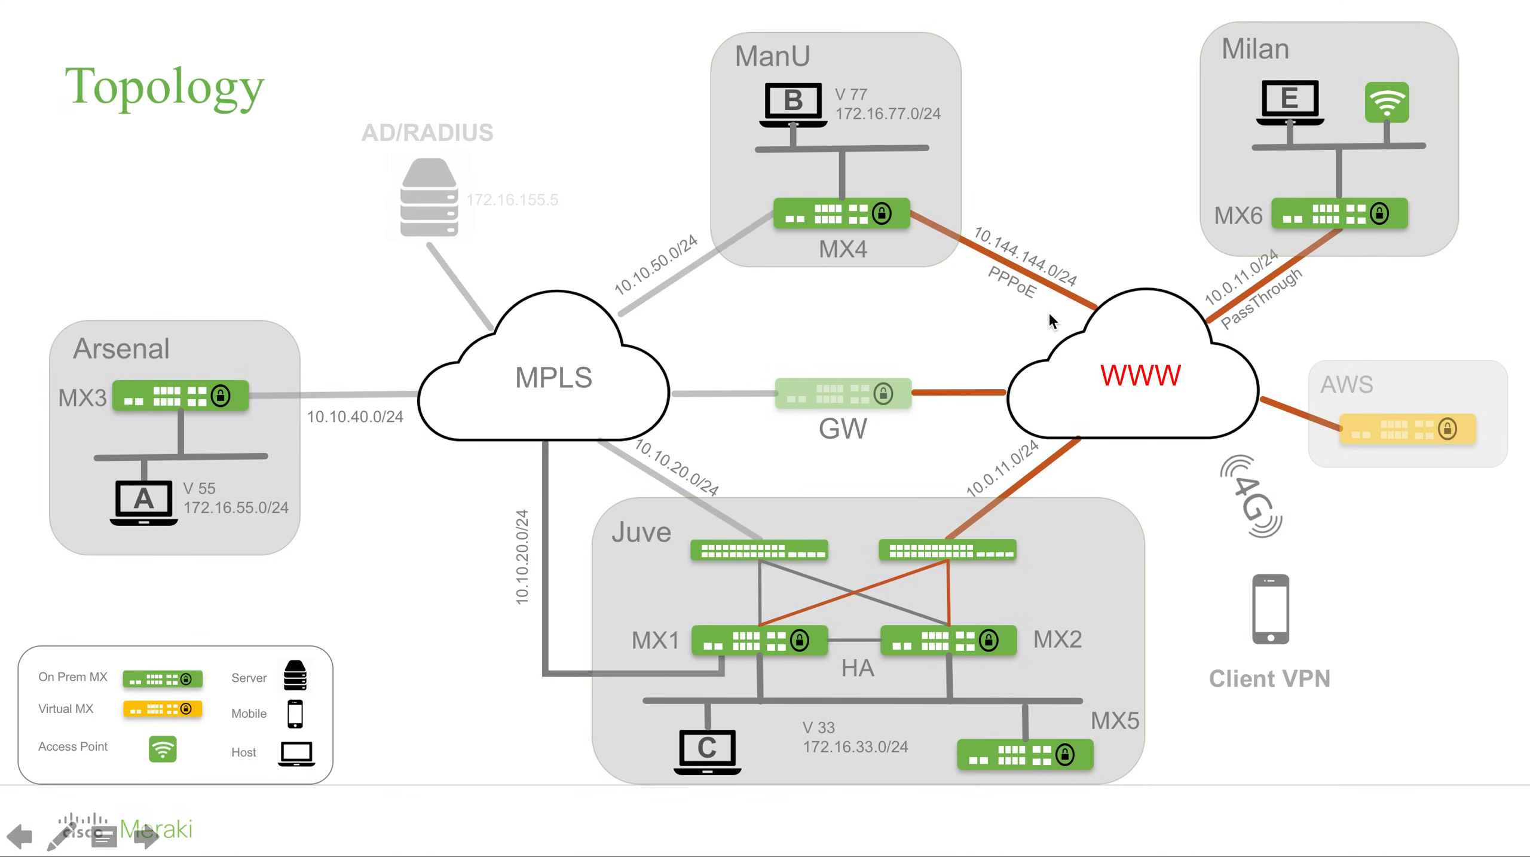
pyautogui.hotkey('ctrl', 'Right')
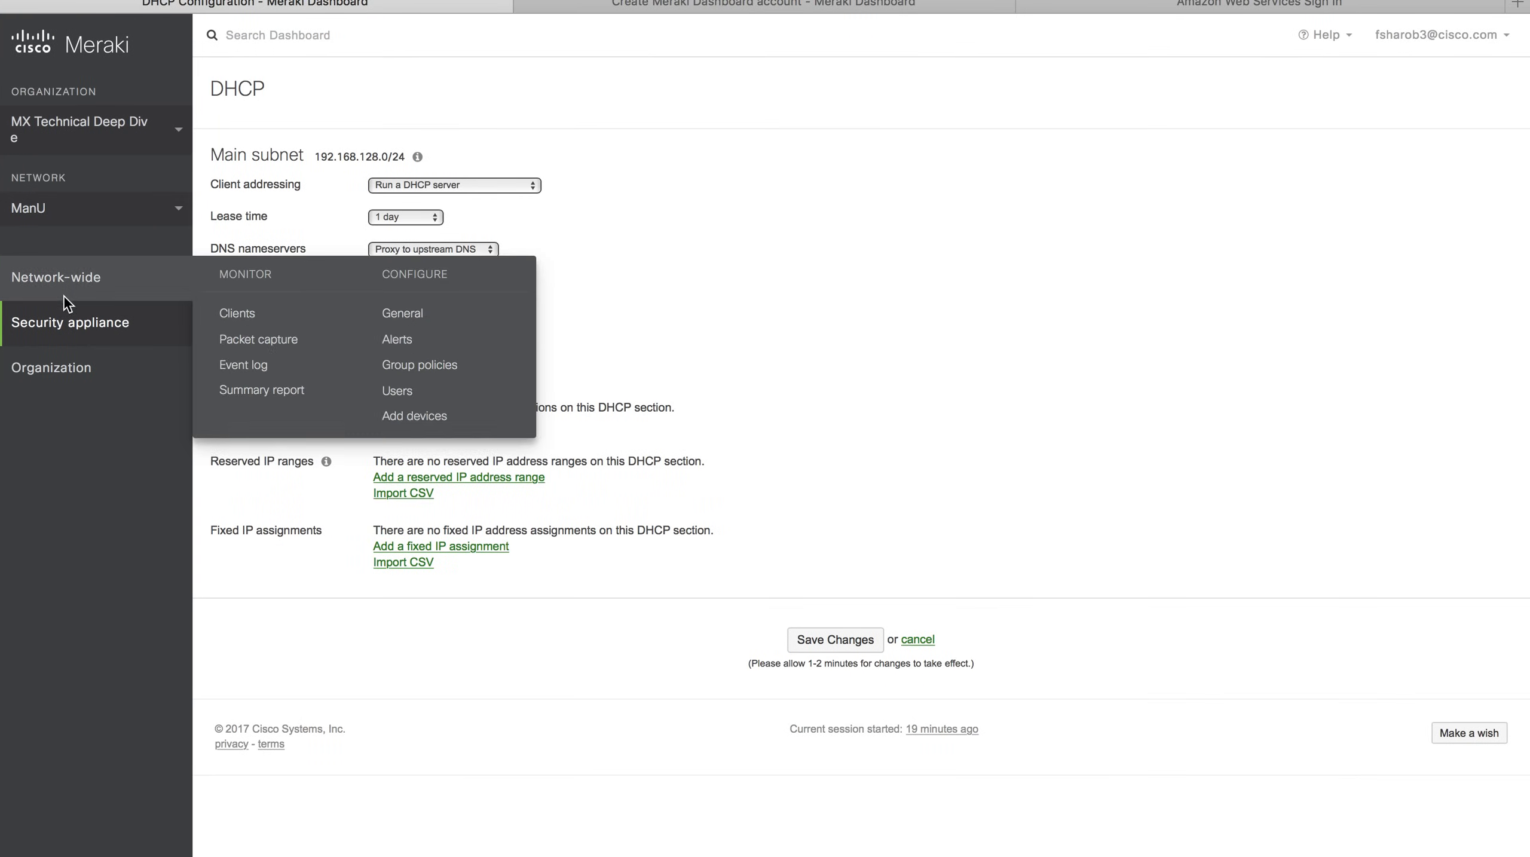
# Rename ManU's MX80 appliance to 'ManU MX' from its Appliance status page.
pyautogui.moveTo(91, 322)
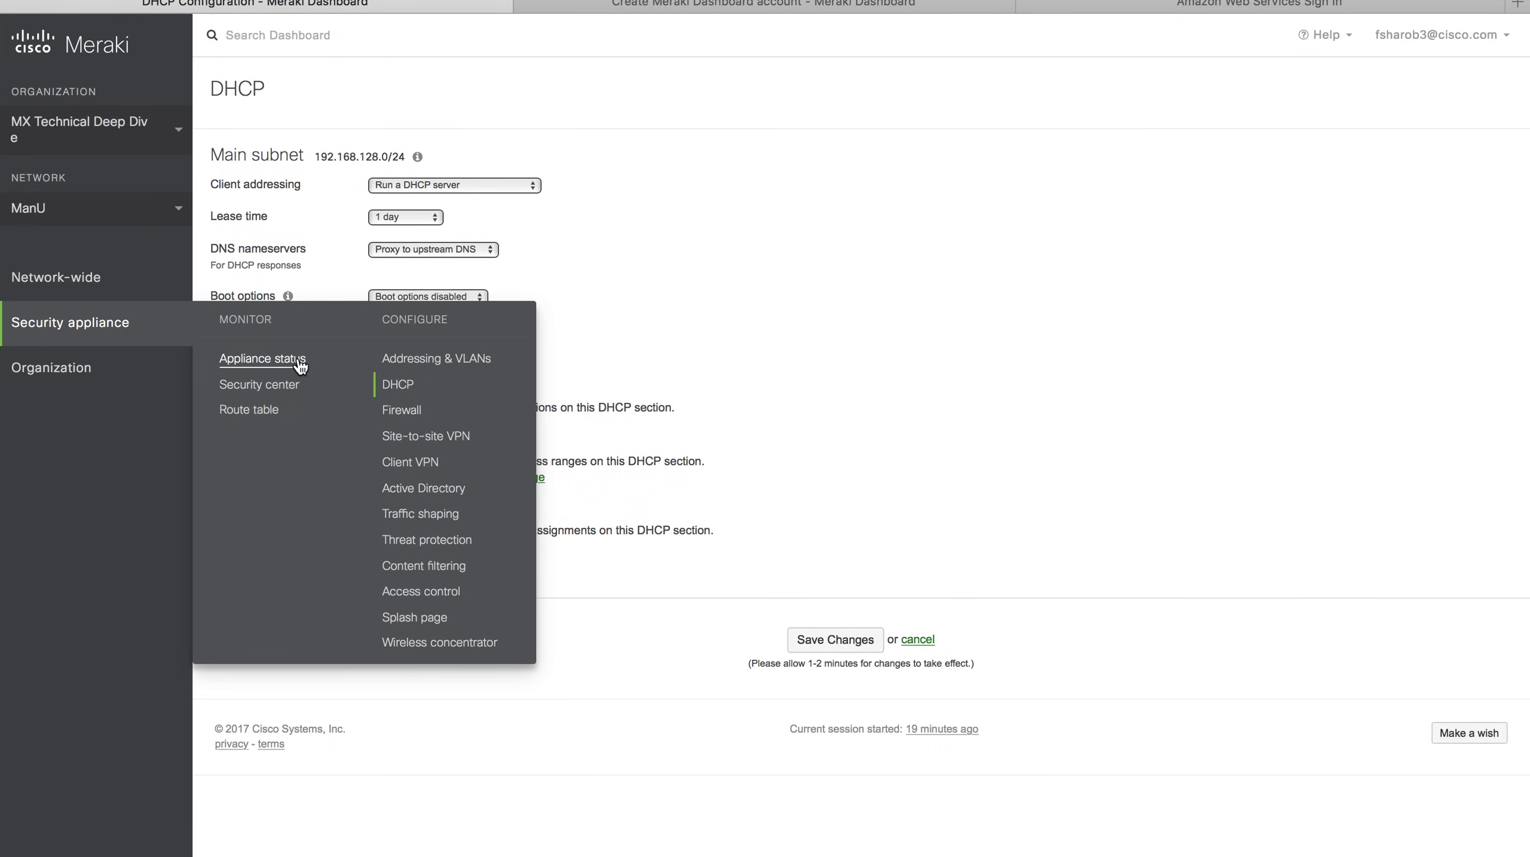
pyautogui.click(300, 364)
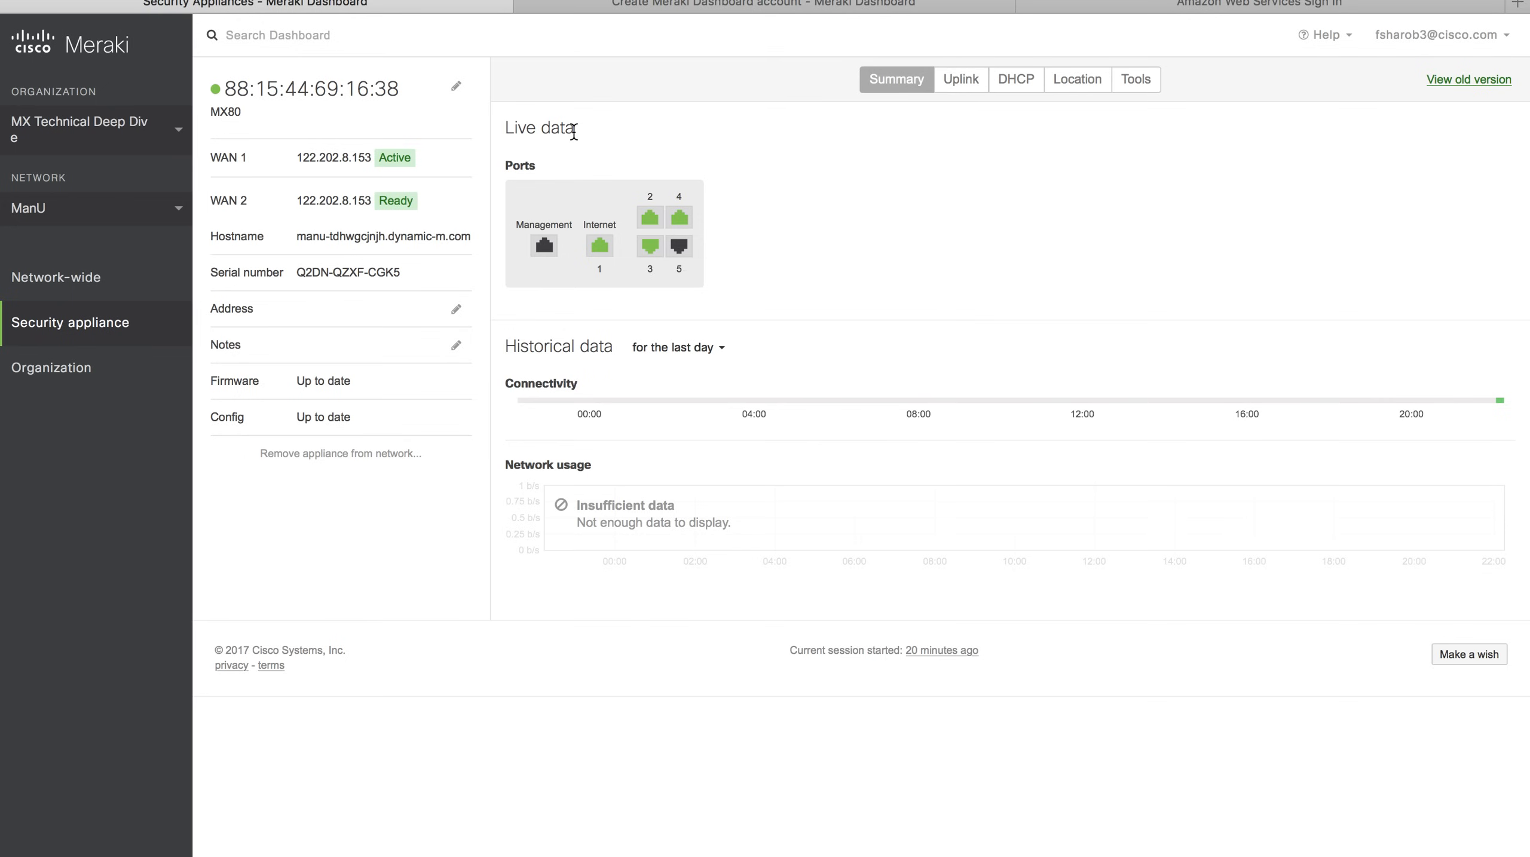
pyautogui.click(456, 89)
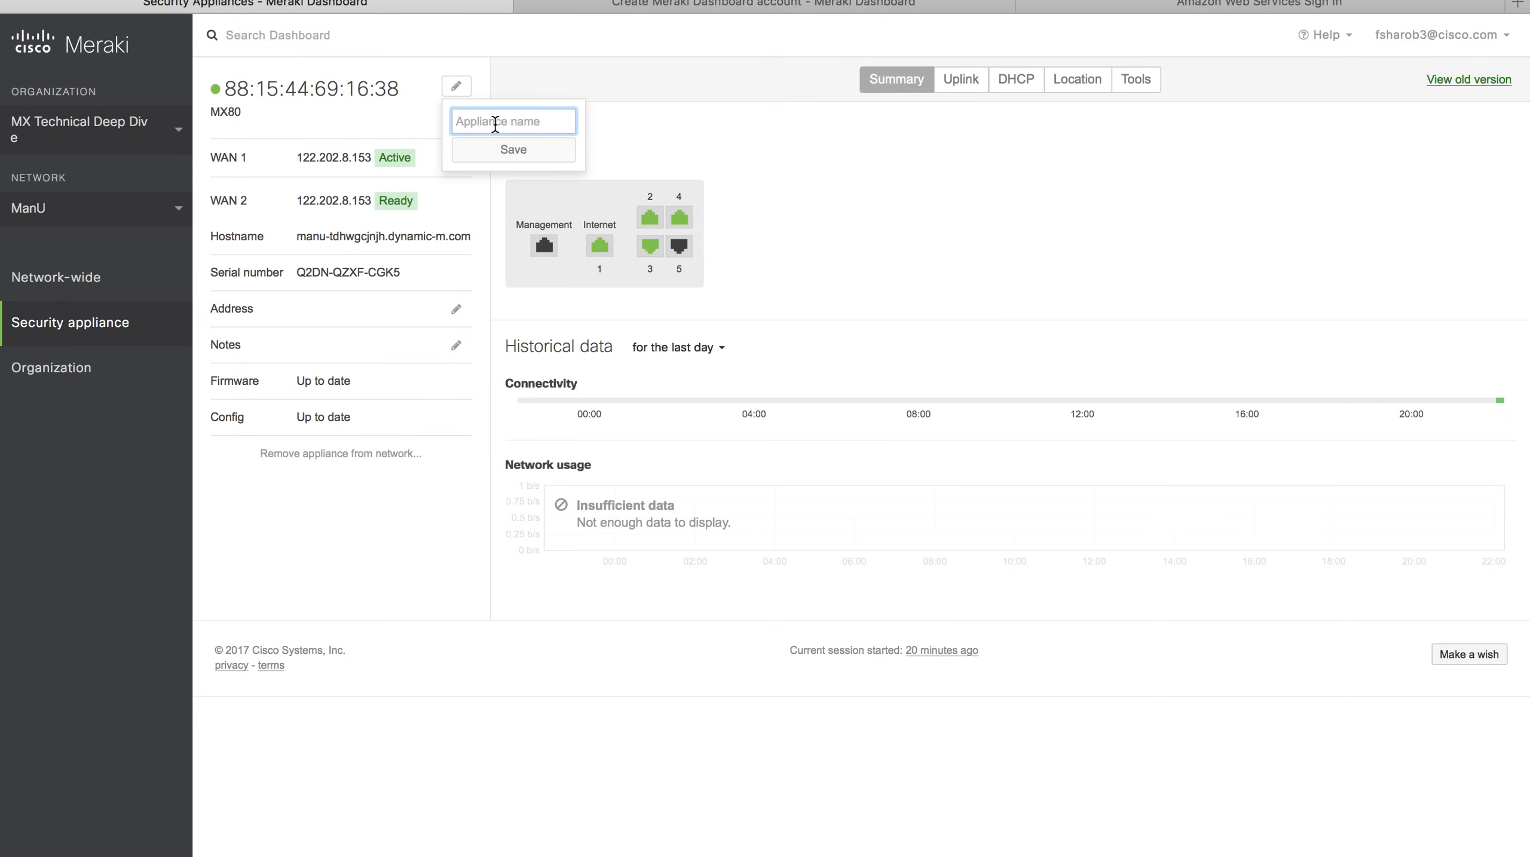
pyautogui.write('Manu')
pyautogui.press('BackSpace')
pyautogui.write('U MX')
pyautogui.click(546, 150)
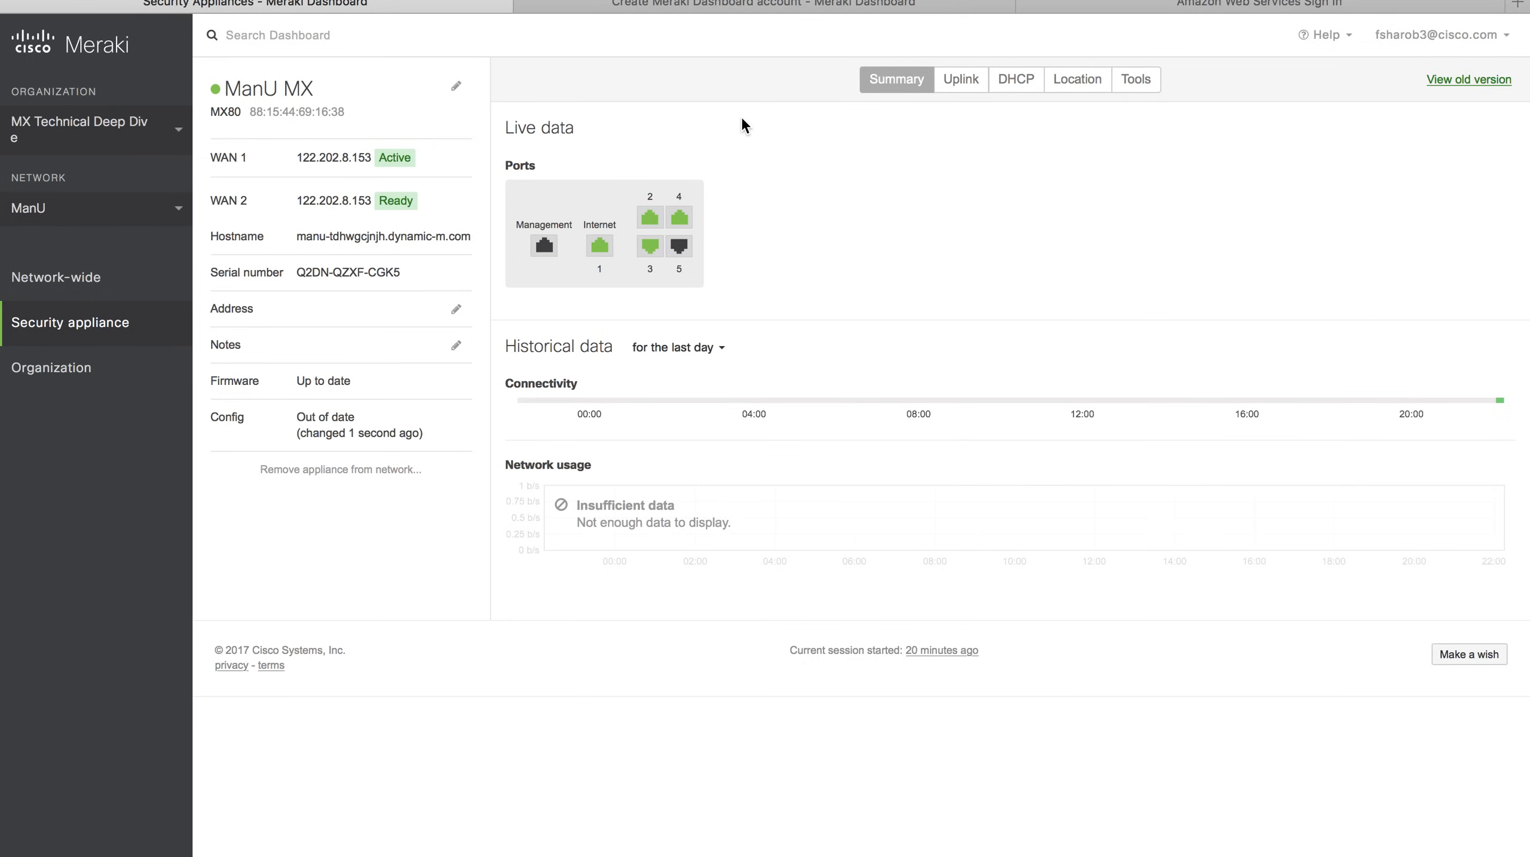
# Review the appliance's uplink settings, then enable VLANs in ManU's Addressing & VLANs.
pyautogui.click(970, 77)
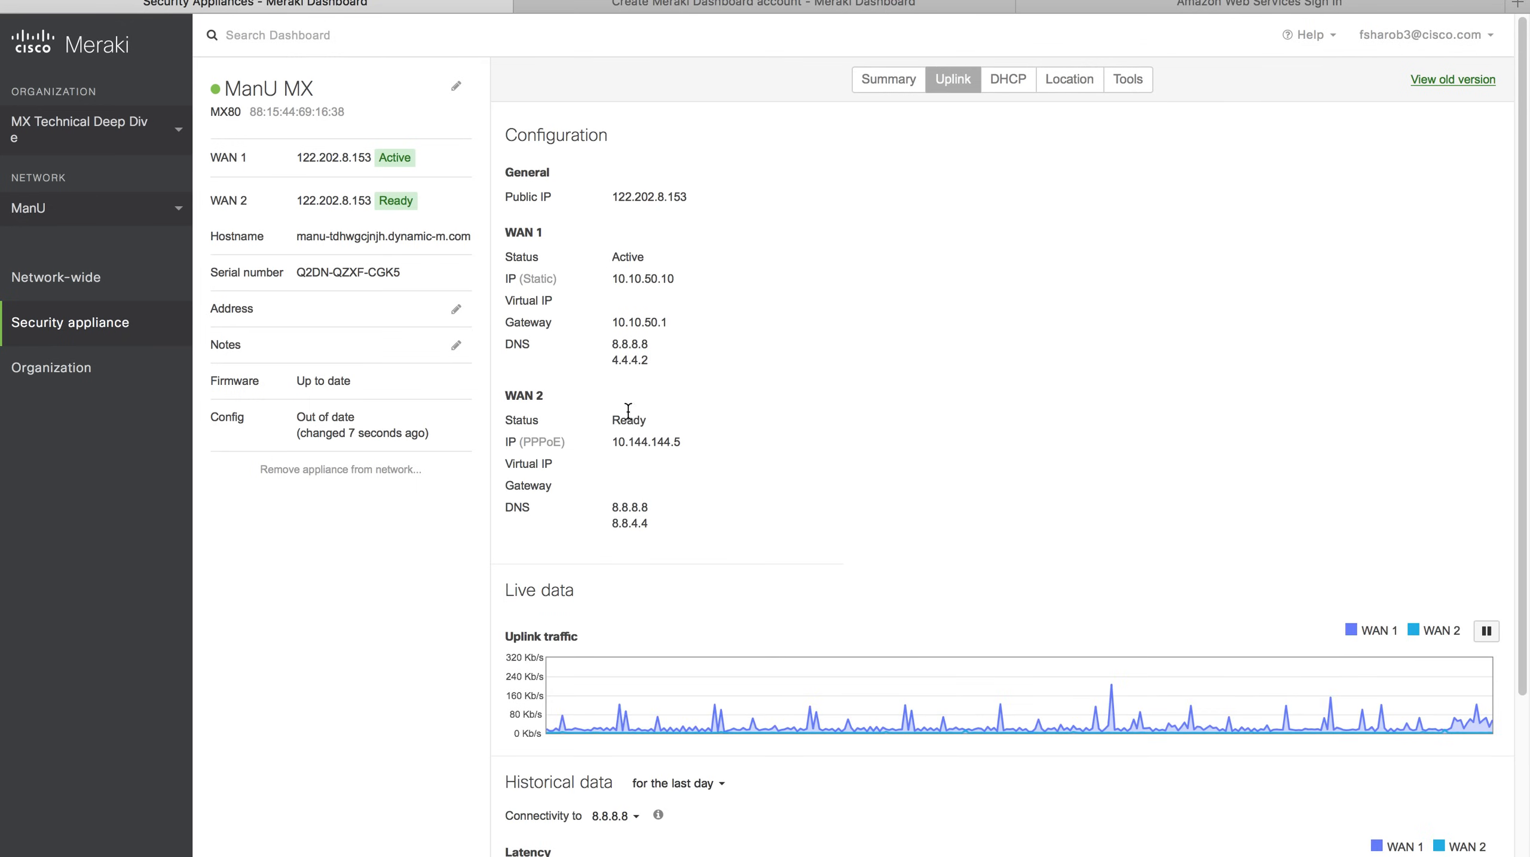
pyautogui.doubleClick(541, 441)
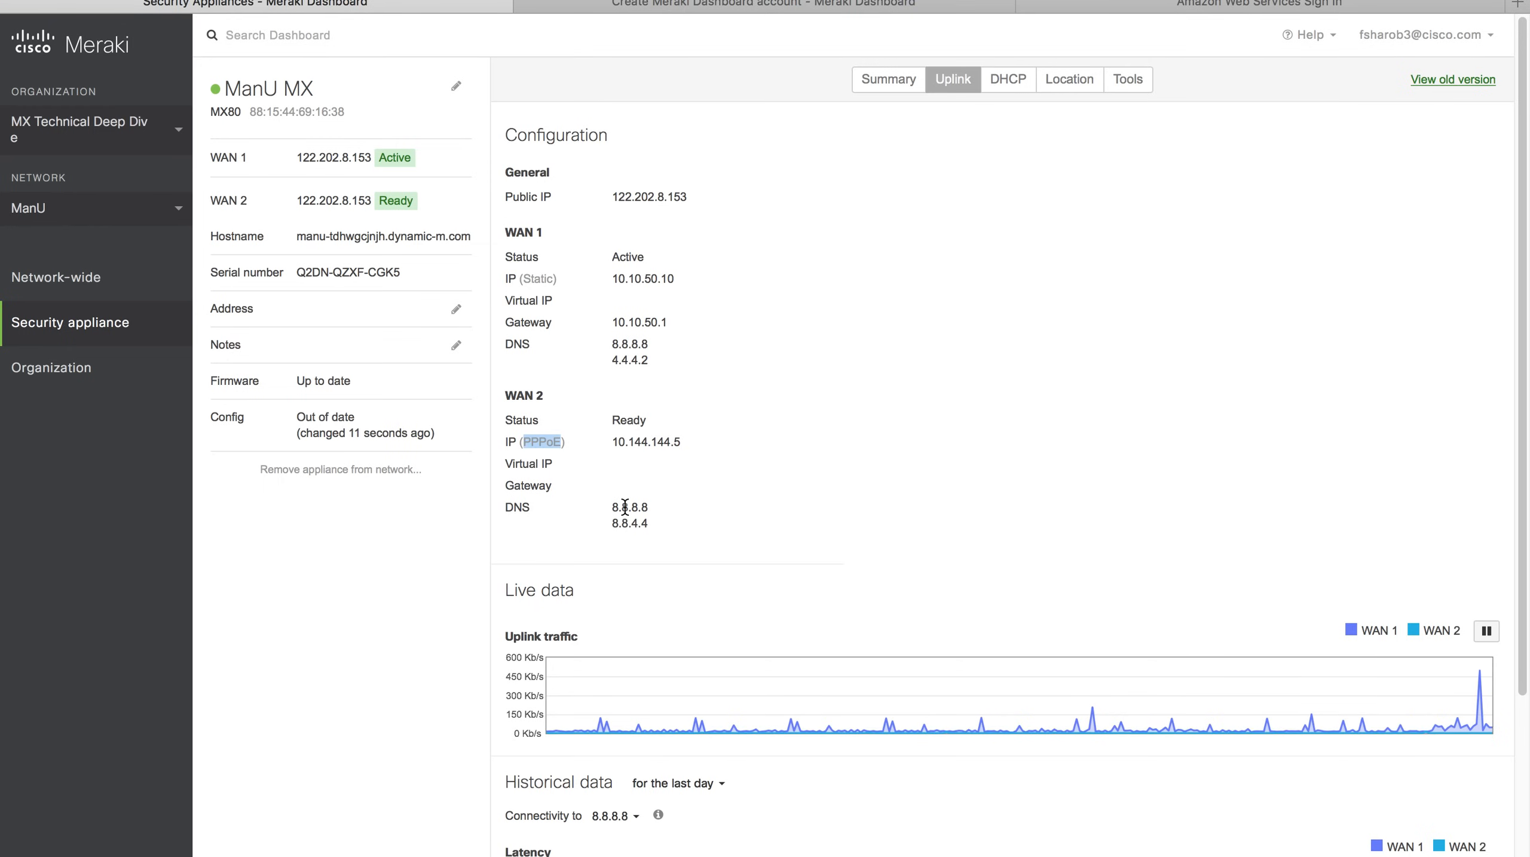
pyautogui.moveTo(126, 320)
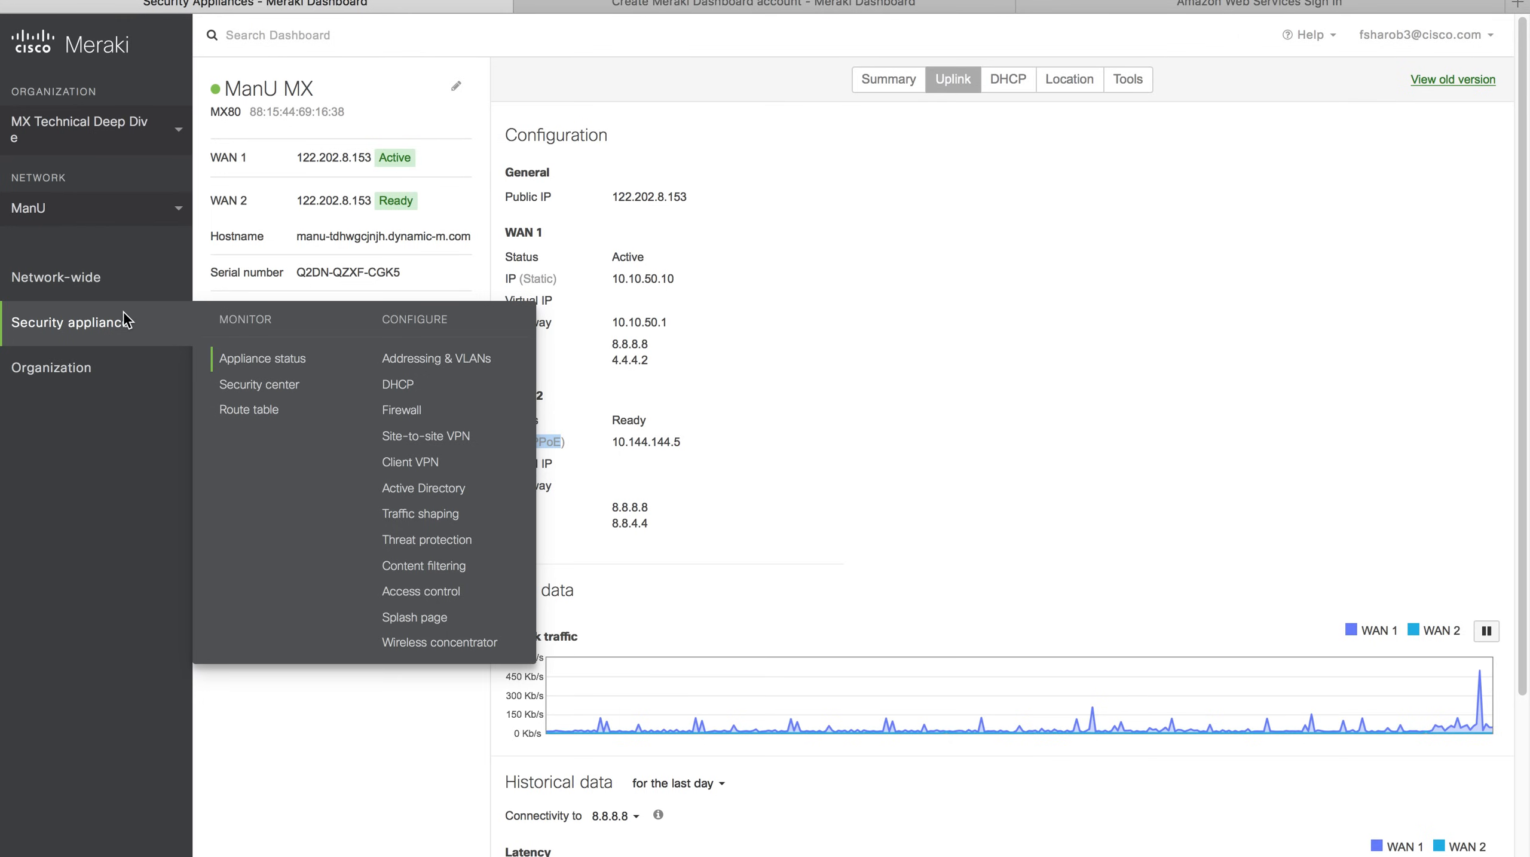
pyautogui.click(425, 364)
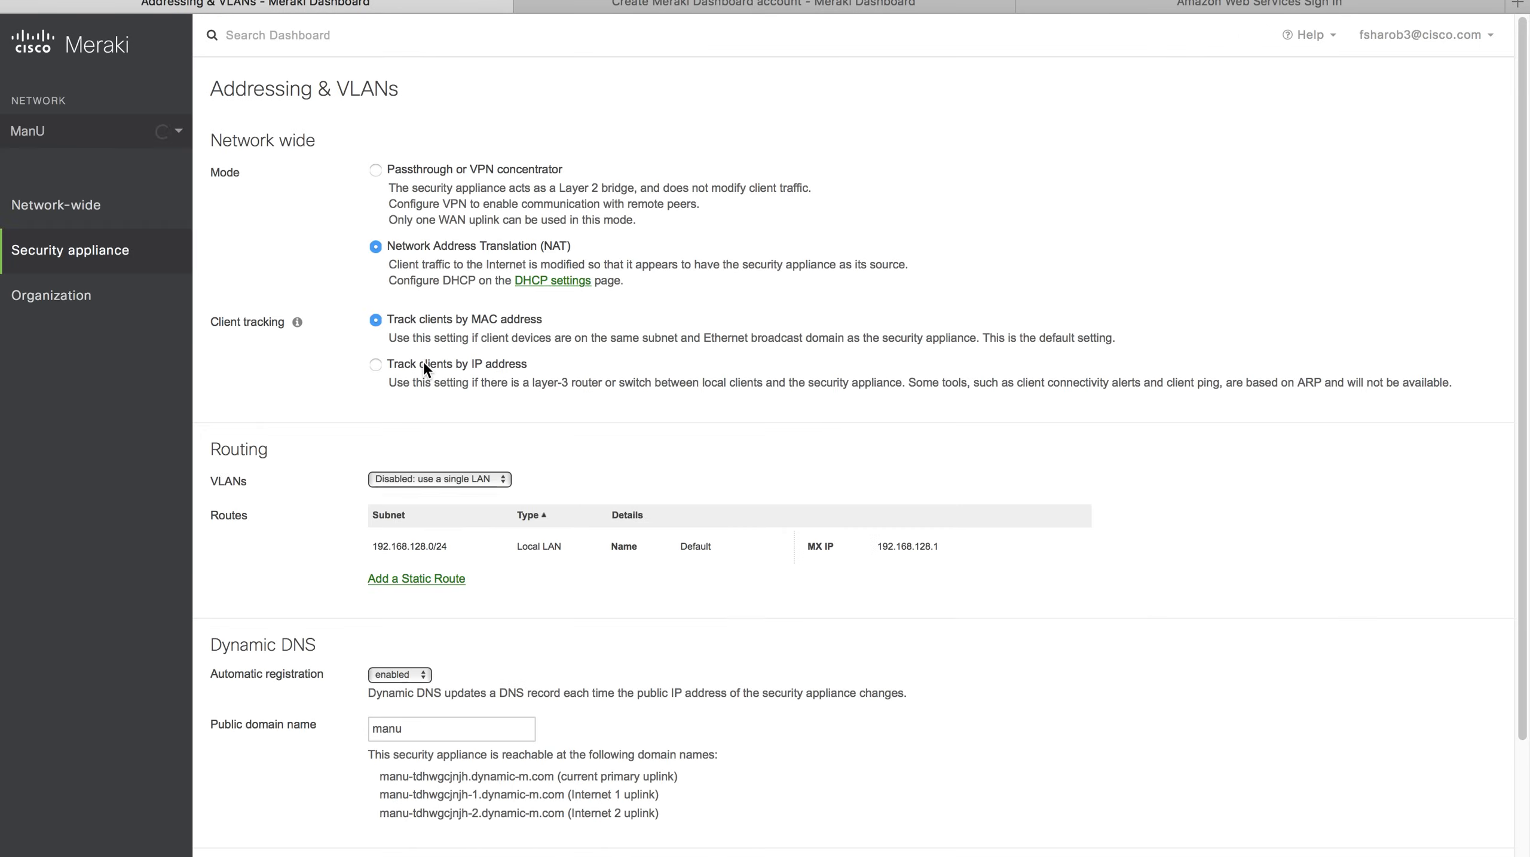
pyautogui.click(482, 547)
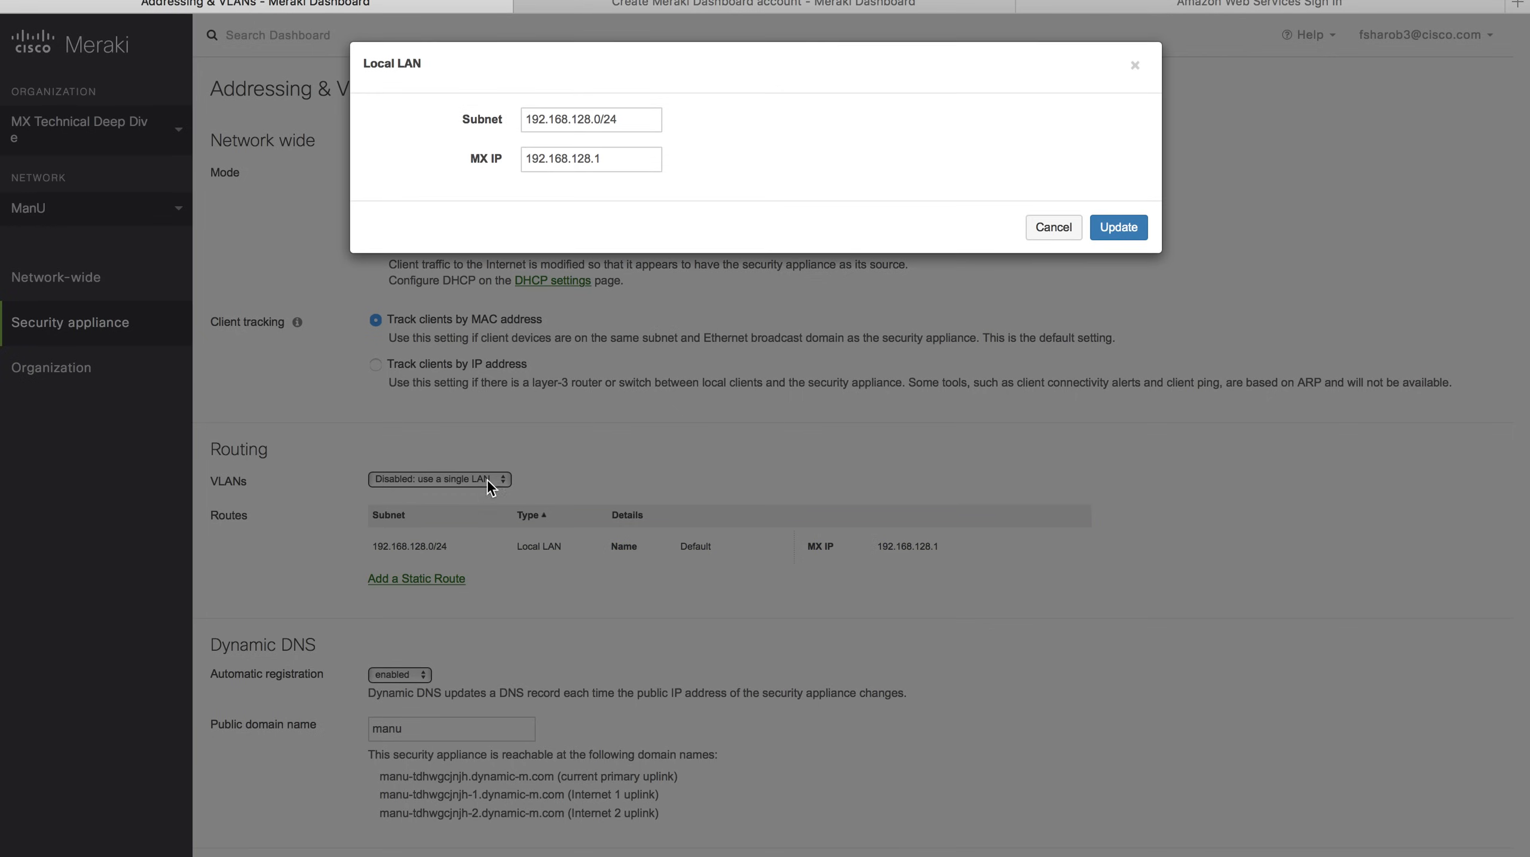
pyautogui.click(1053, 227)
pyautogui.click(420, 478)
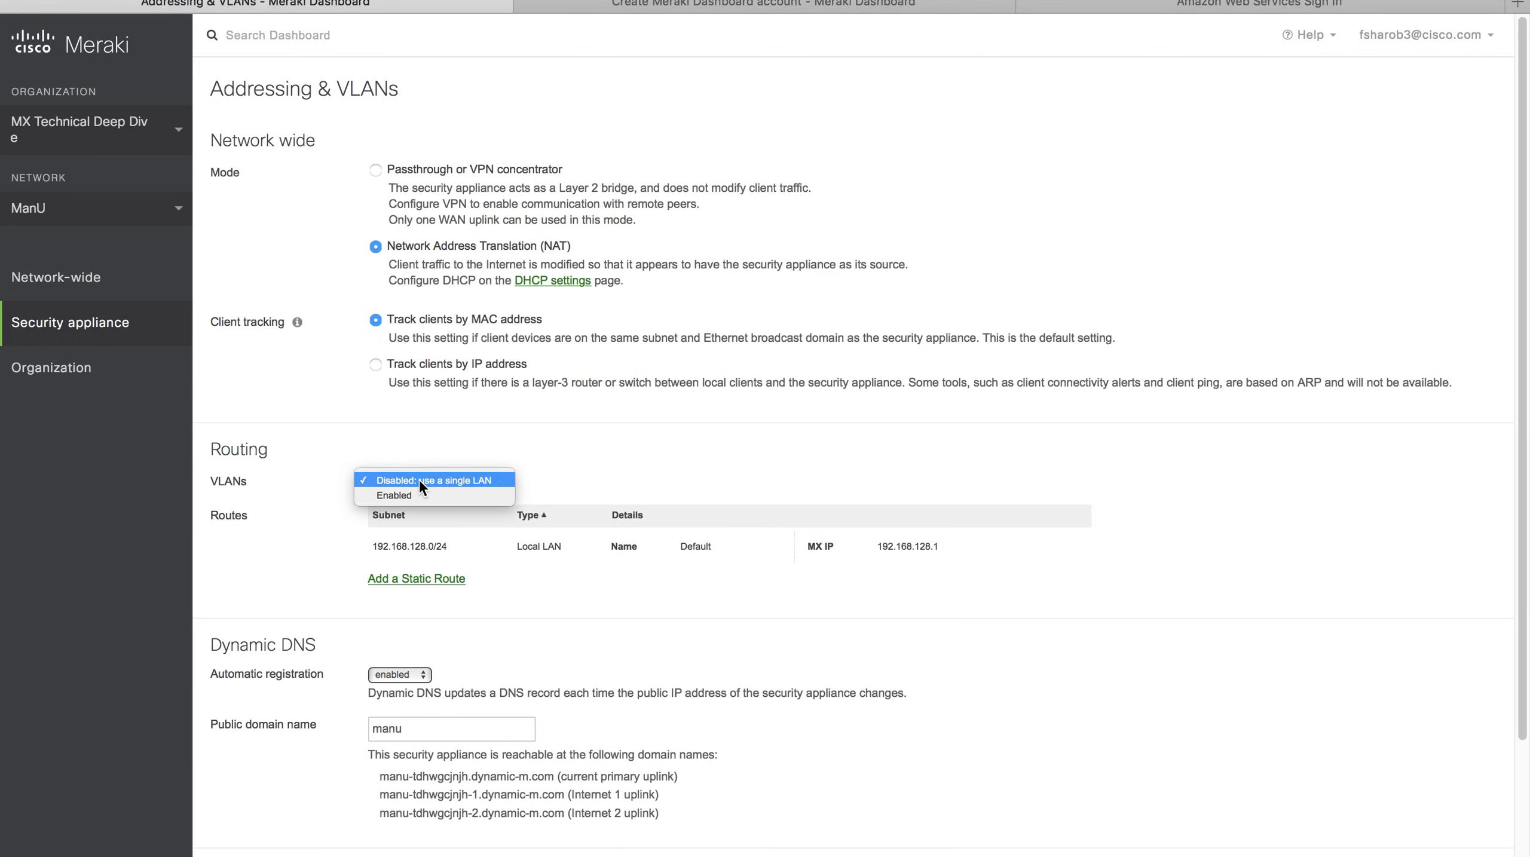
pyautogui.click(420, 491)
# Rename the default VLAN to V77 with VLAN ID 77 and start replacing its subnet.
pyautogui.click(449, 544)
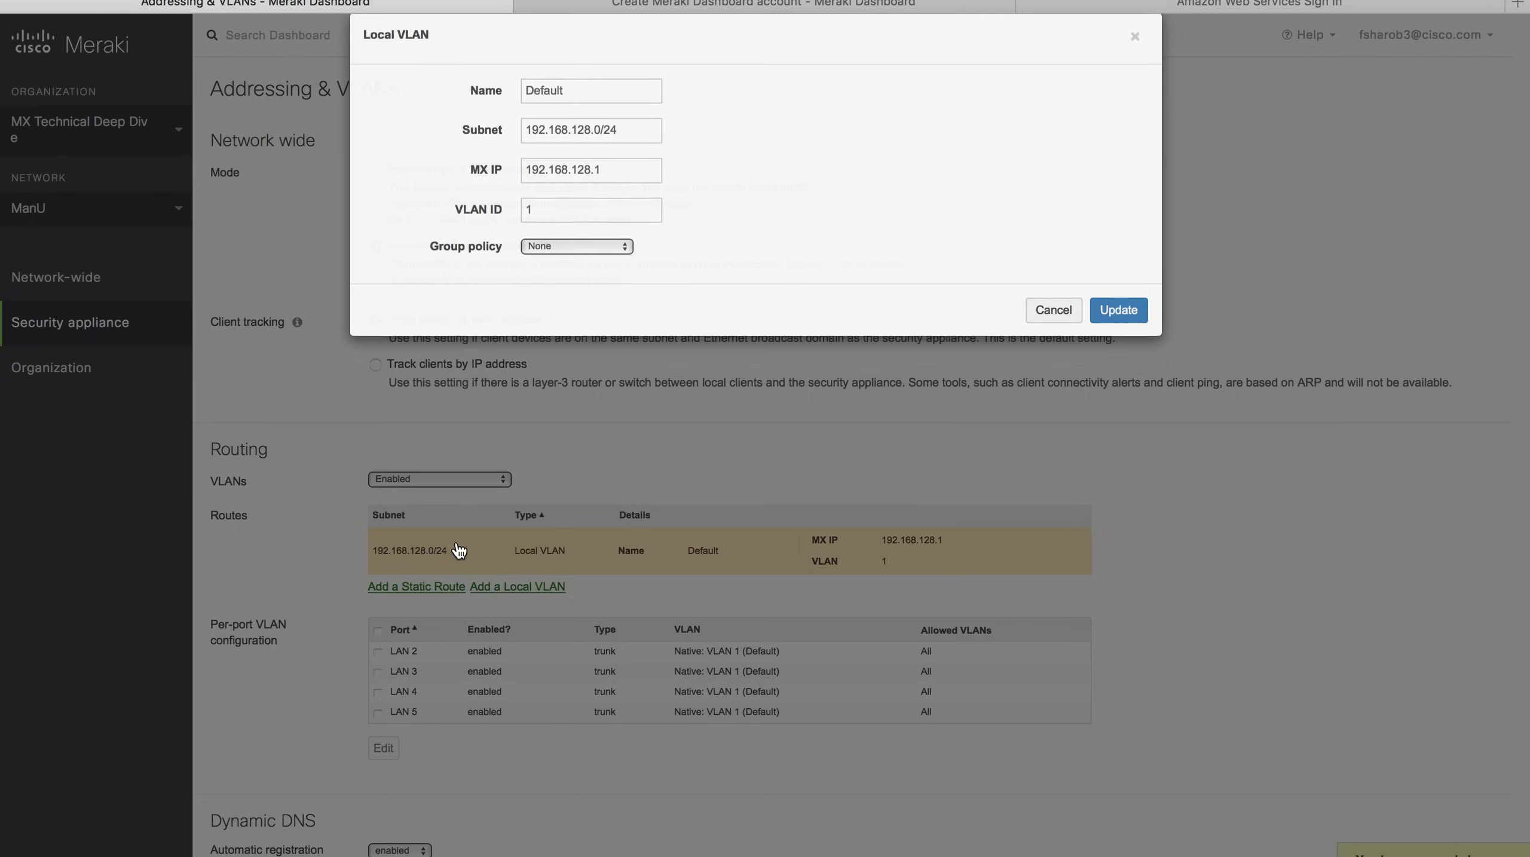
pyautogui.click(417, 112)
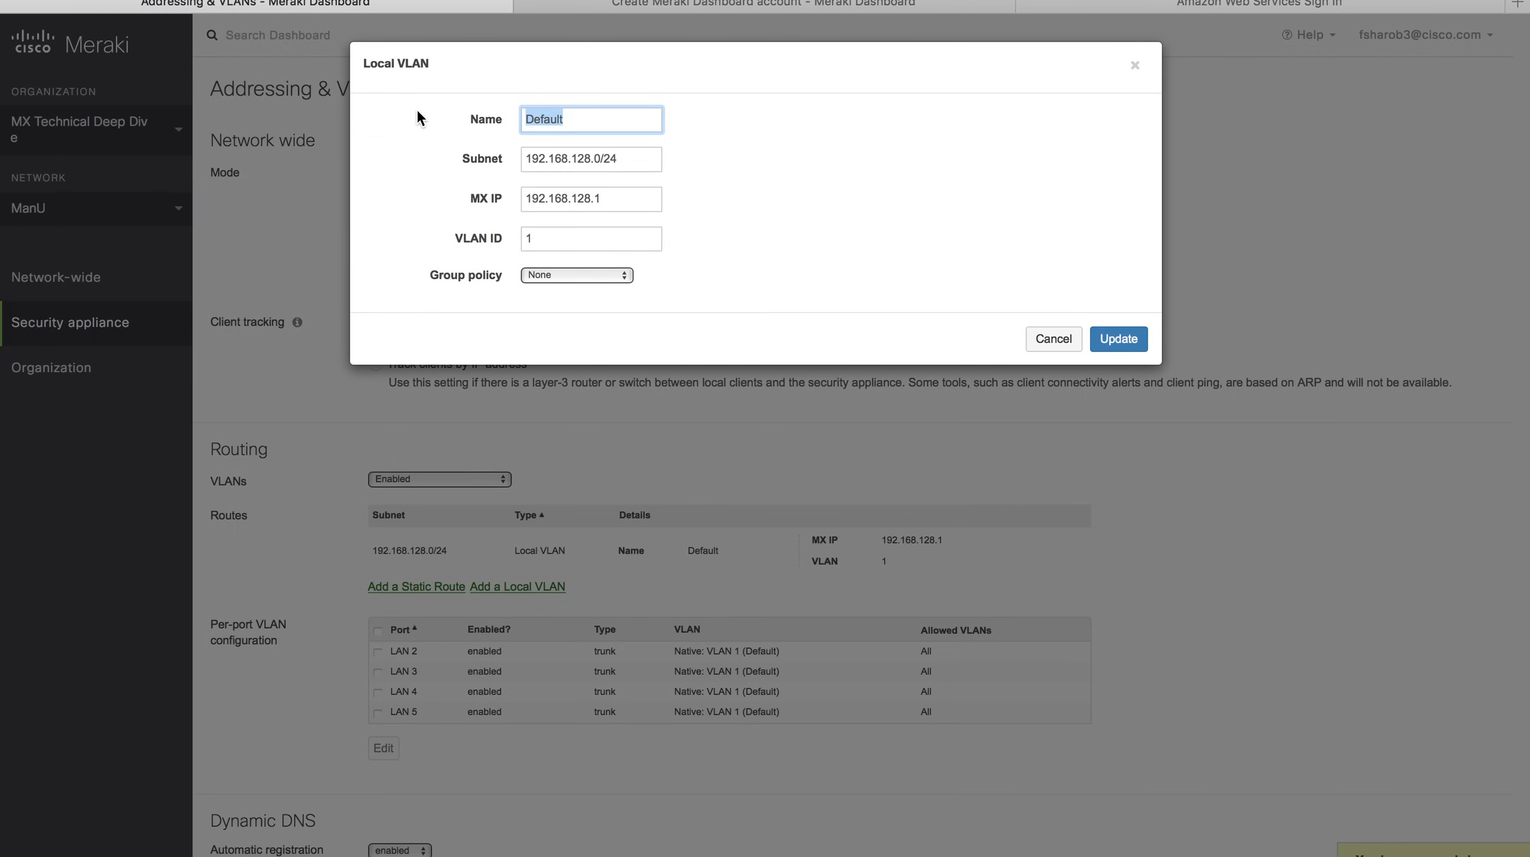
pyautogui.write('V77')
pyautogui.click(473, 238)
pyautogui.write('77')
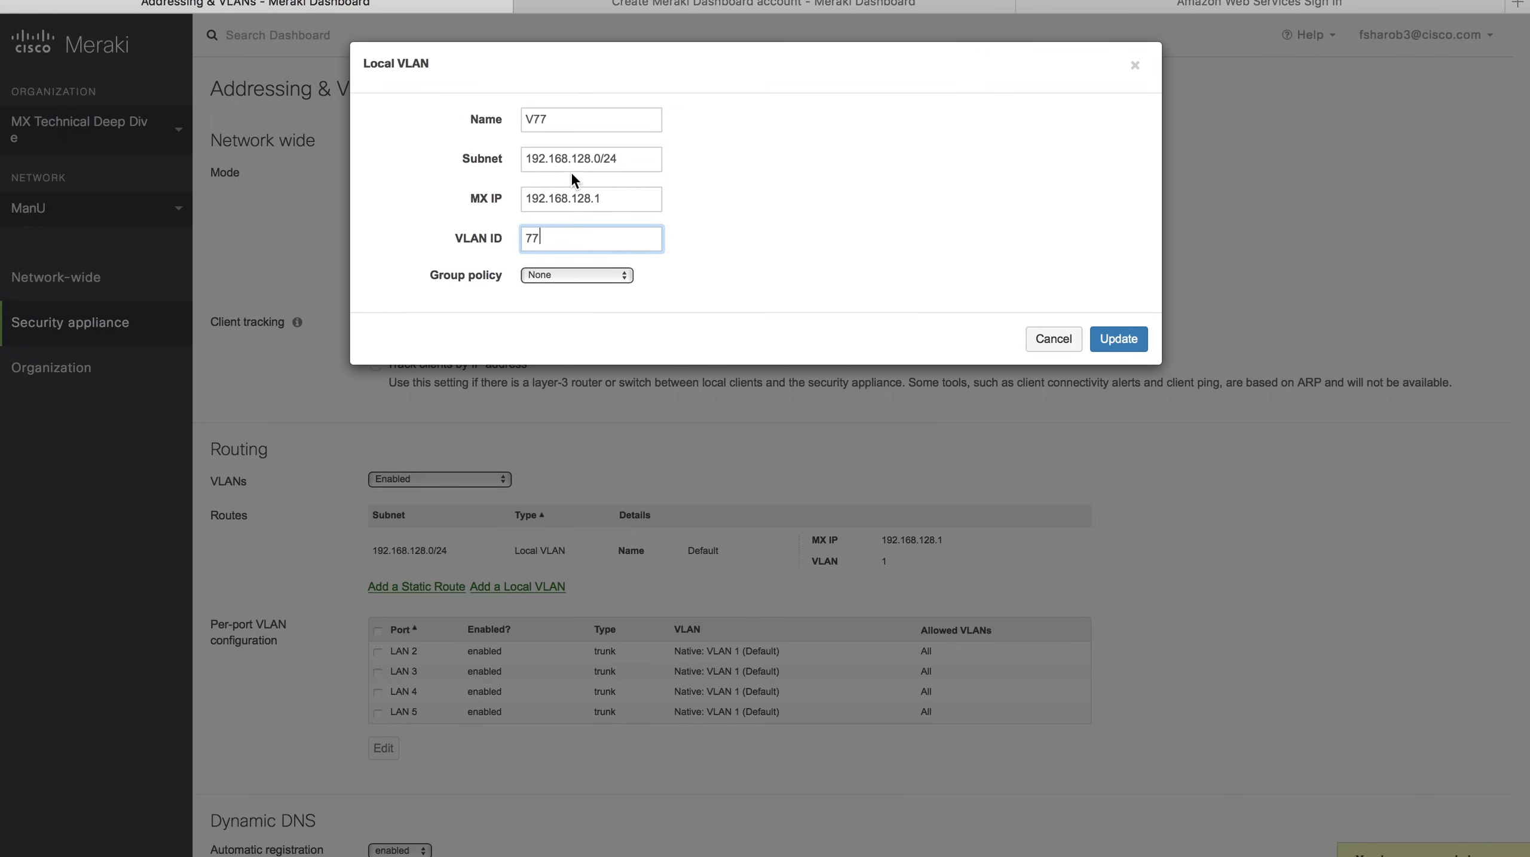
pyautogui.click(480, 158)
pyautogui.write('172.16.33.0/24')
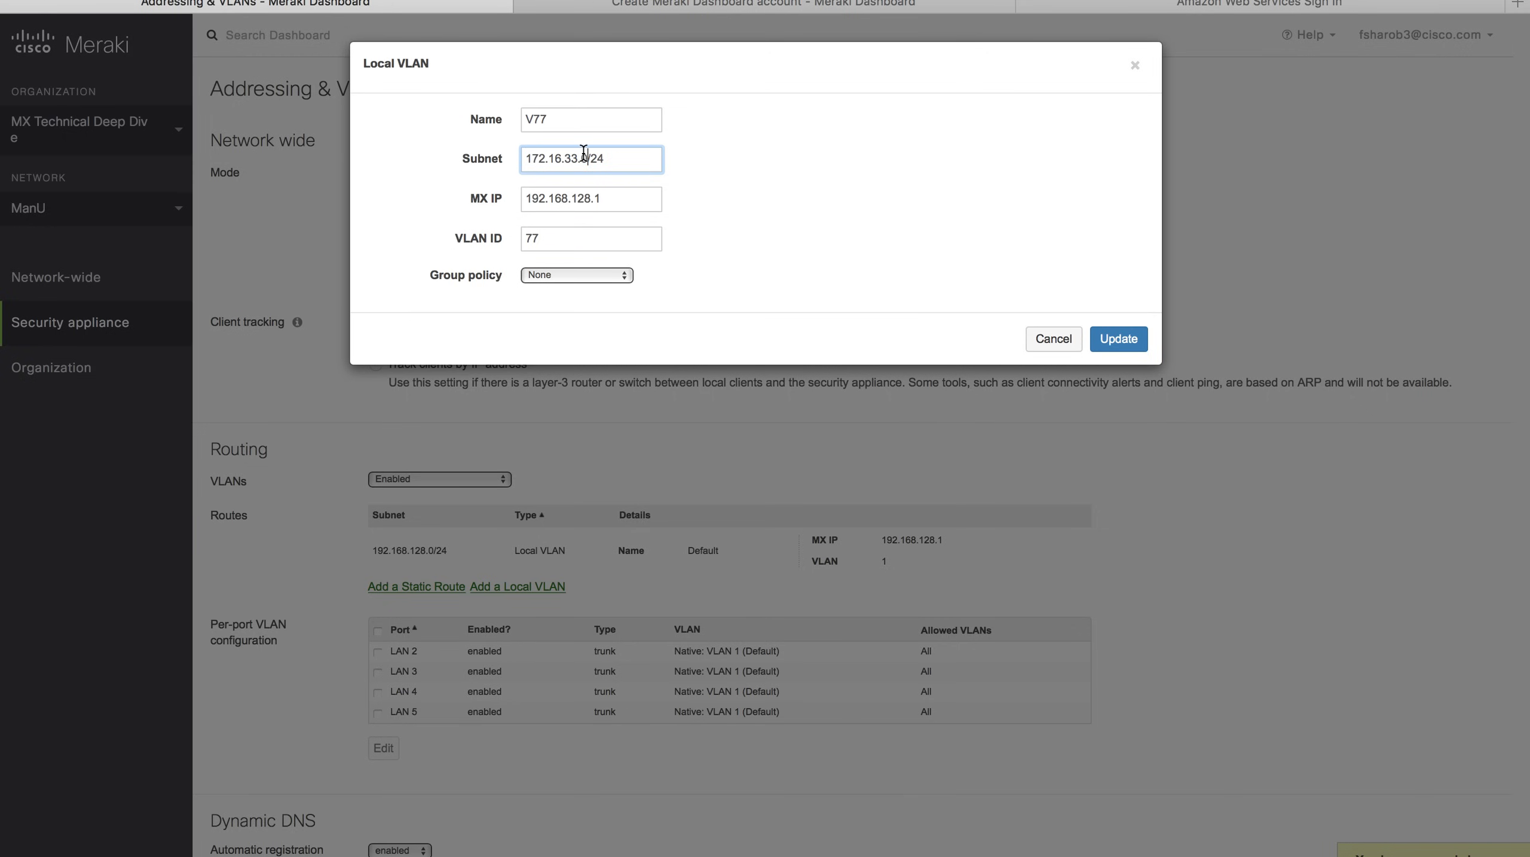
# Set the VLAN subnet to 172.16.77.0/24 and MX IP to 172.16.77.254, then update it.
pyautogui.click(581, 157)
pyautogui.press('BackSpace')
pyautogui.press('BackSpace')
pyautogui.write('77.')
pyautogui.press('Tab')
pyautogui.write('172.16.33.')
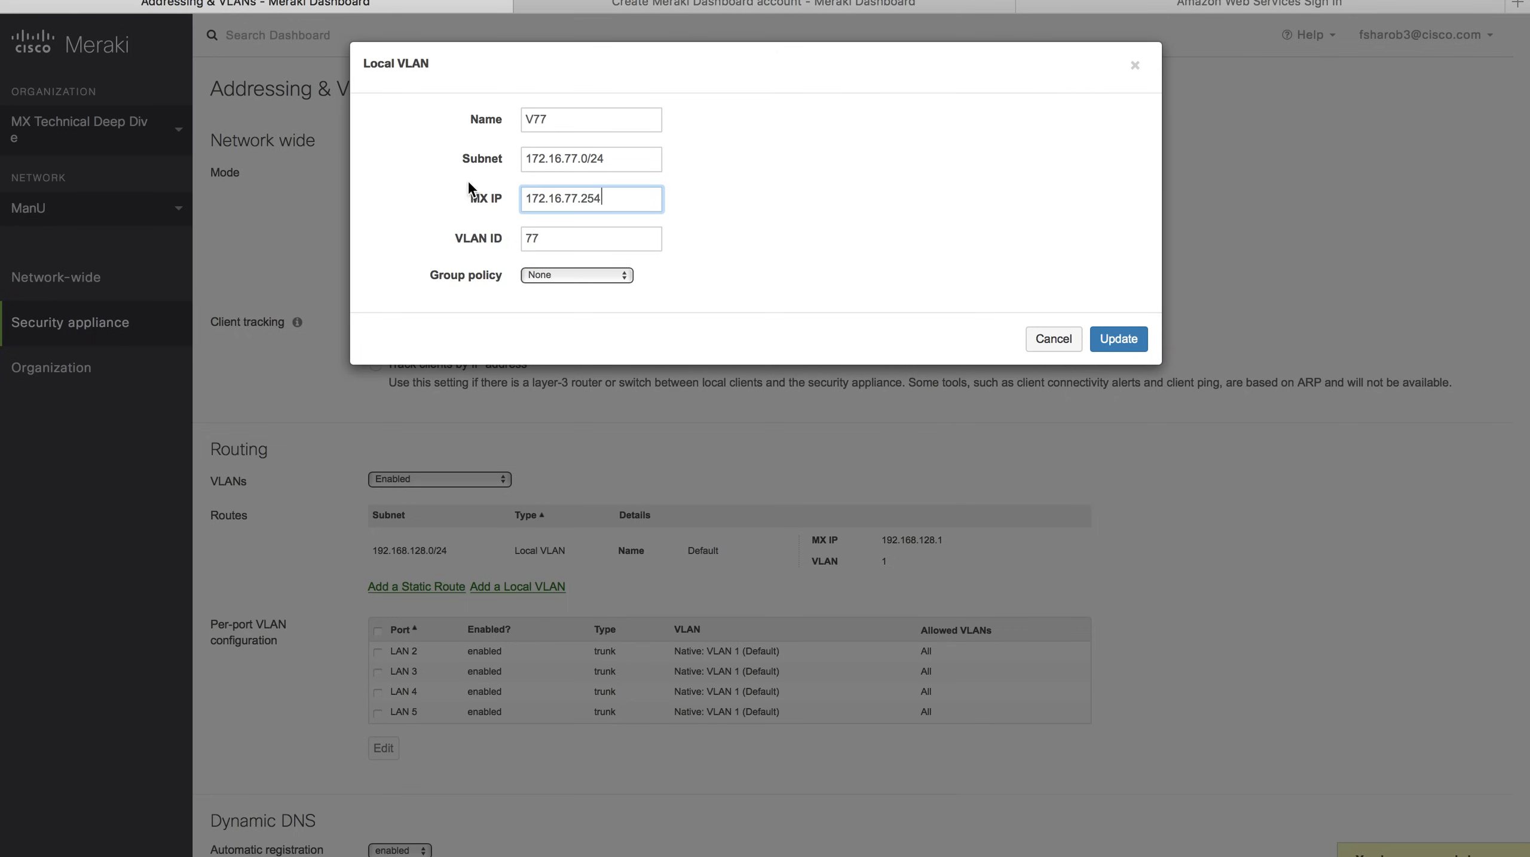
pyautogui.click(1119, 340)
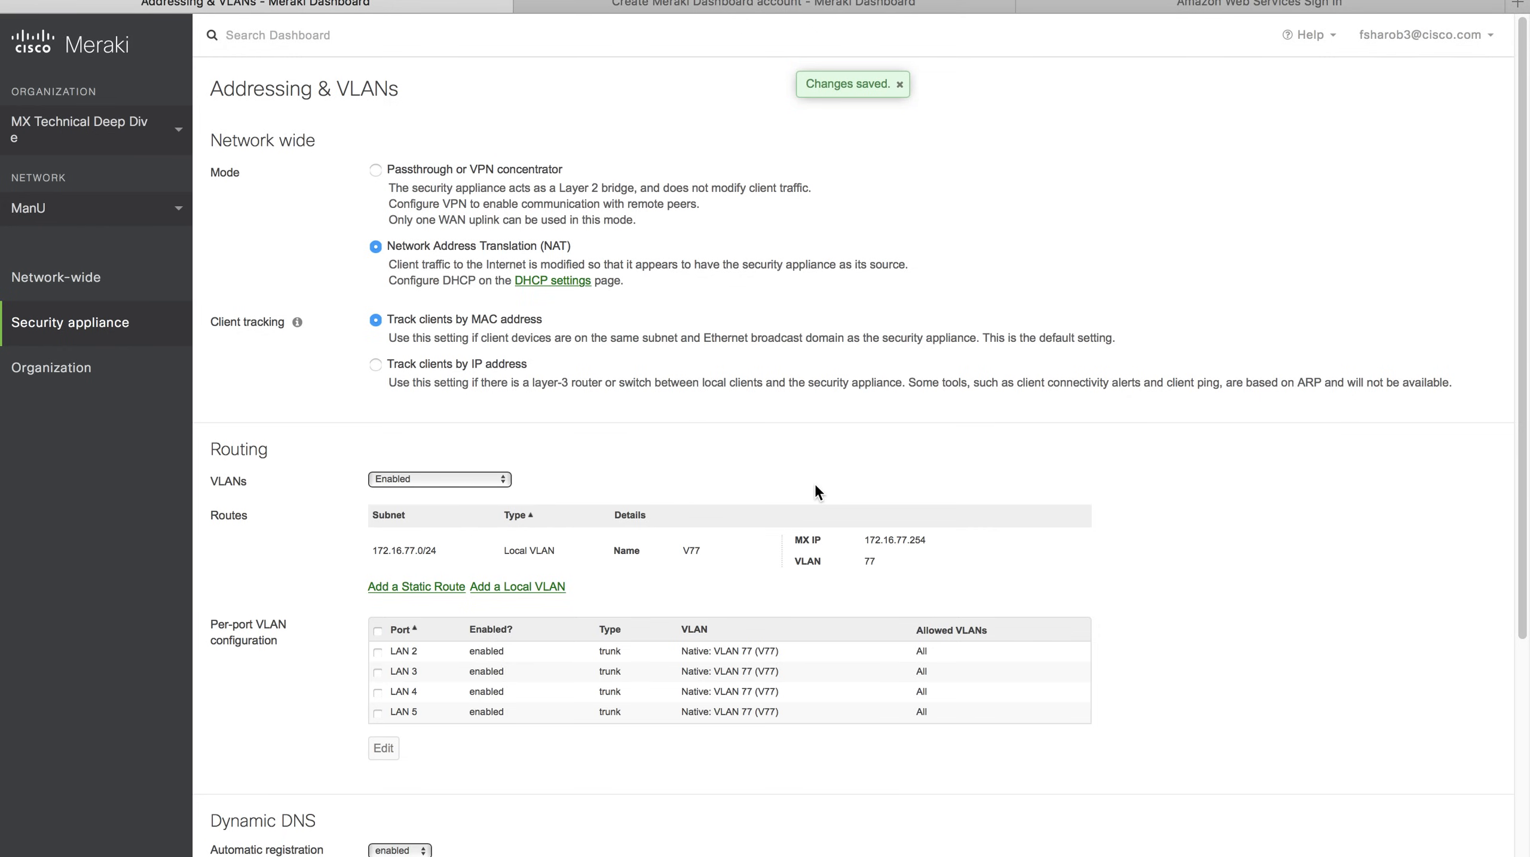
pyautogui.press('super+Tab')
pyautogui.press('super+Tab')
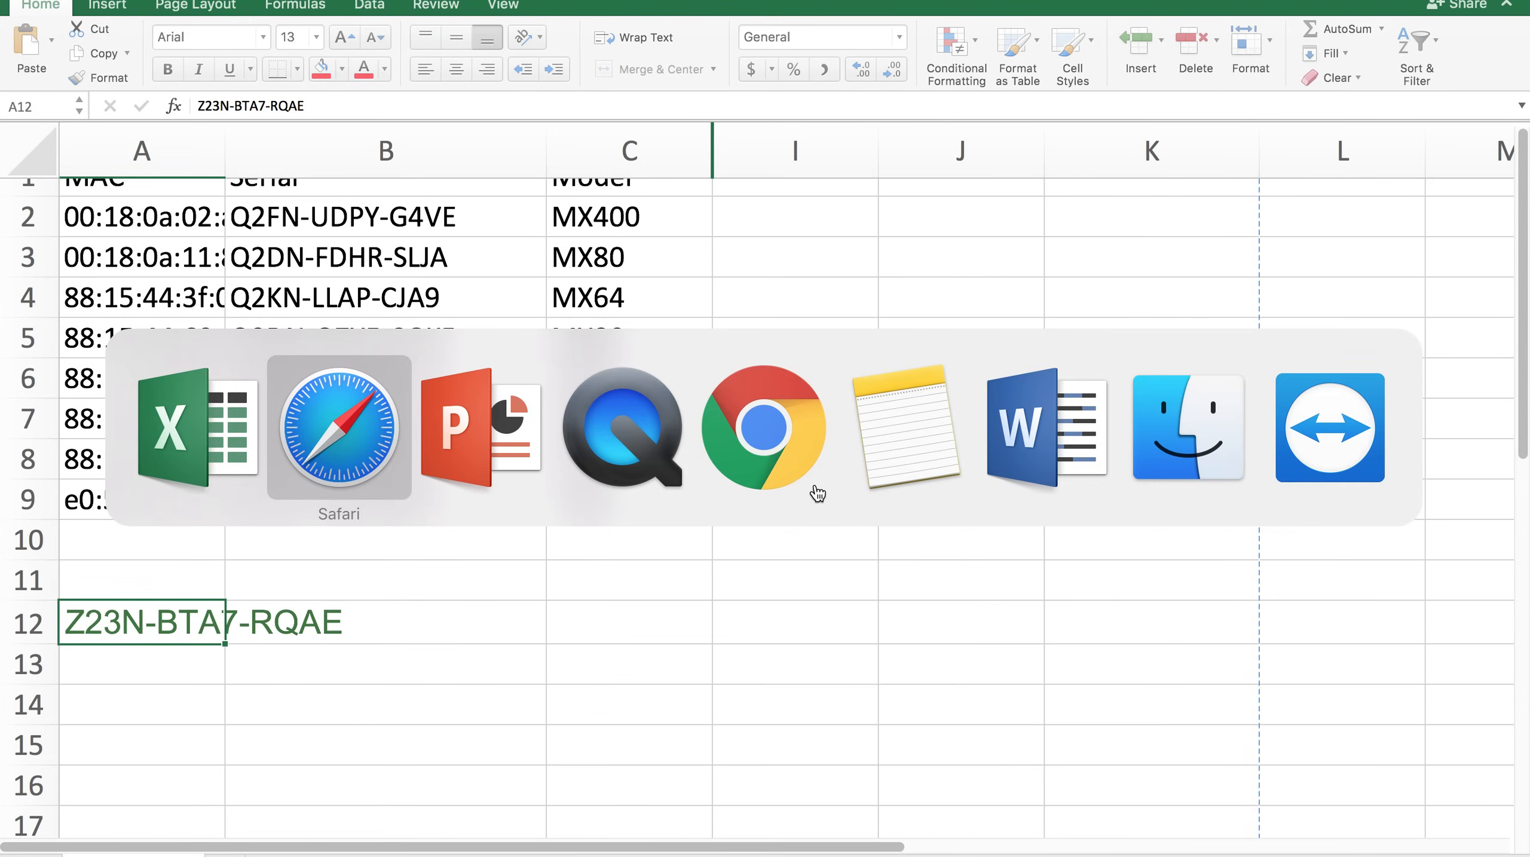
# Quit TeamViewer from its Dock menu and relaunch it through Spotlight search.
pyautogui.click(636, 464)
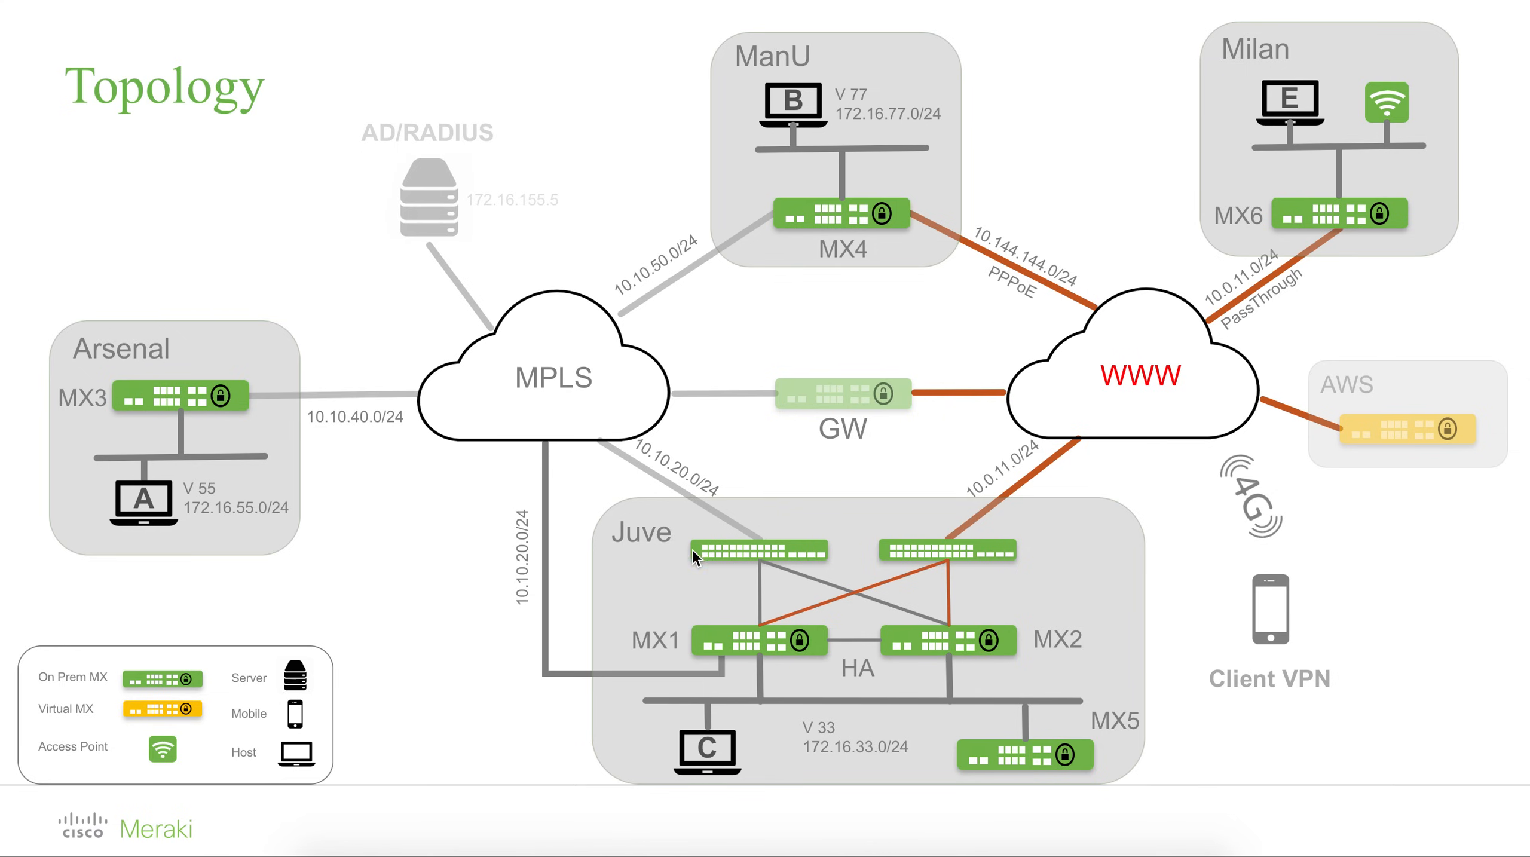
pyautogui.click(956, 844)
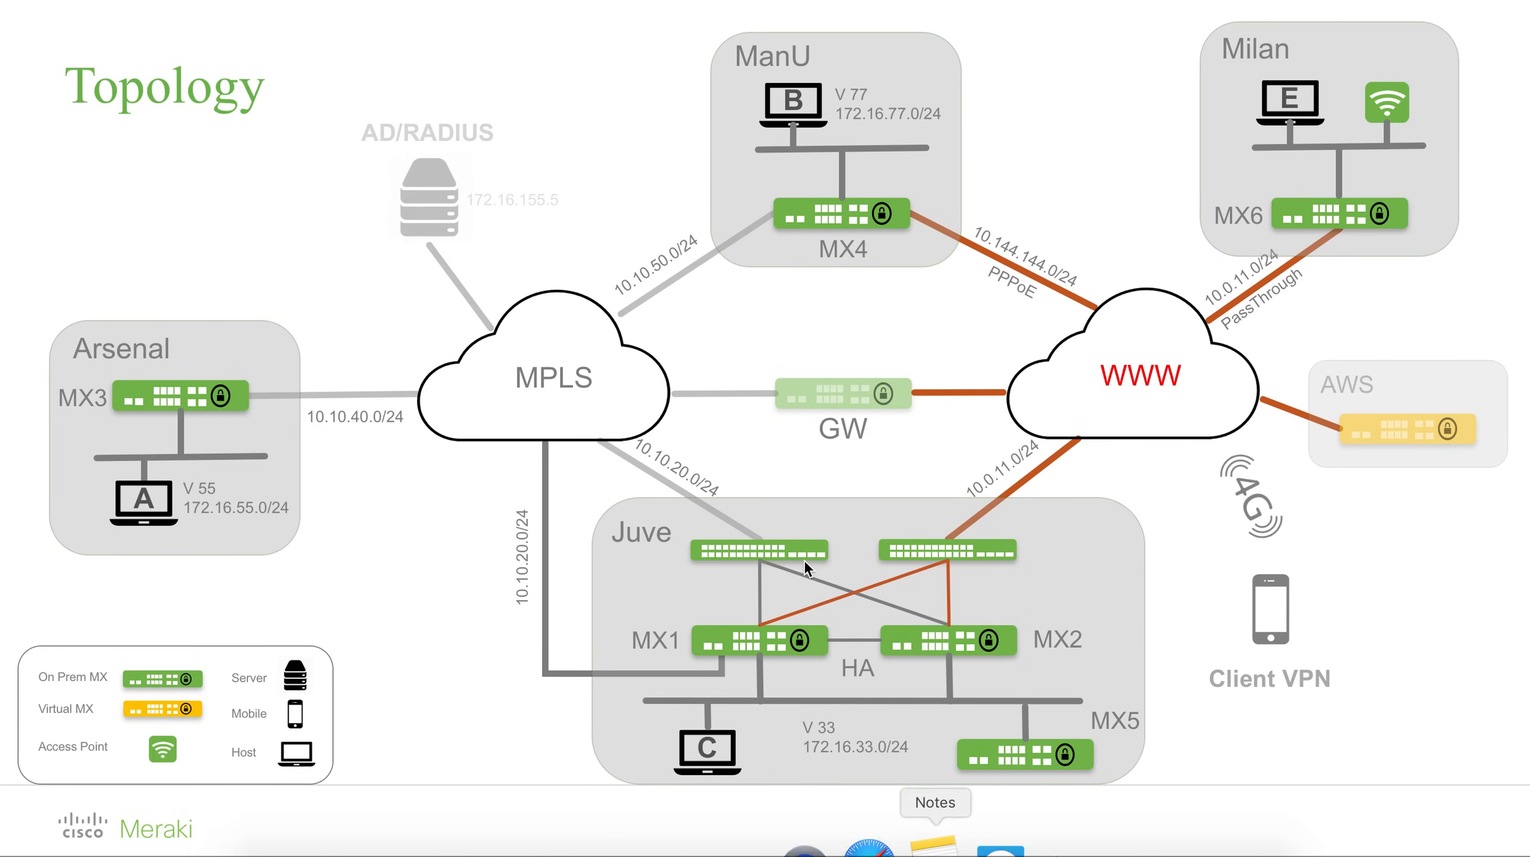
pyautogui.click(1109, 337)
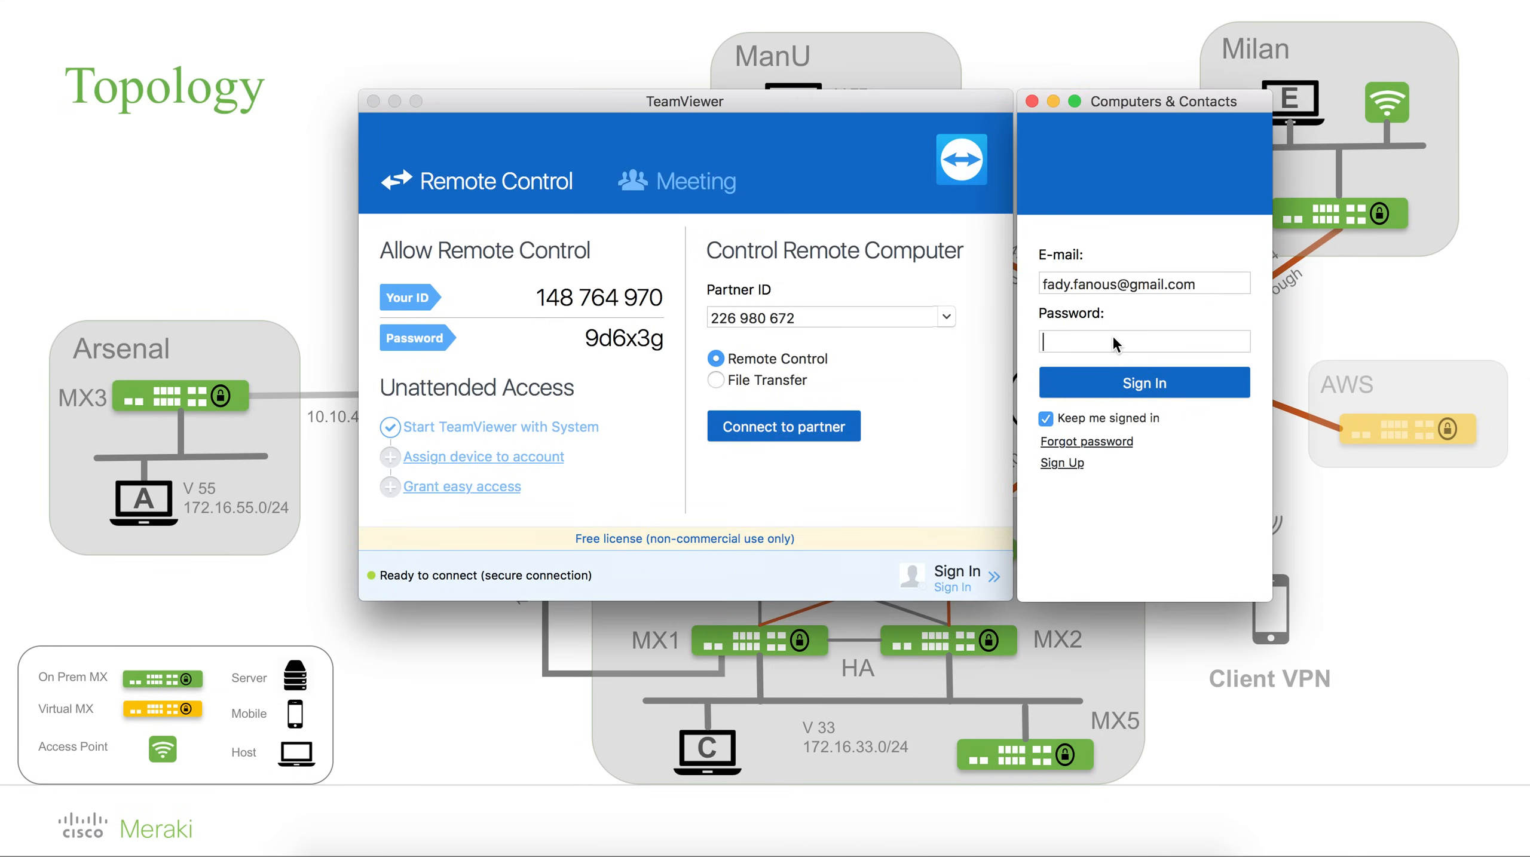
pyautogui.click(373, 101)
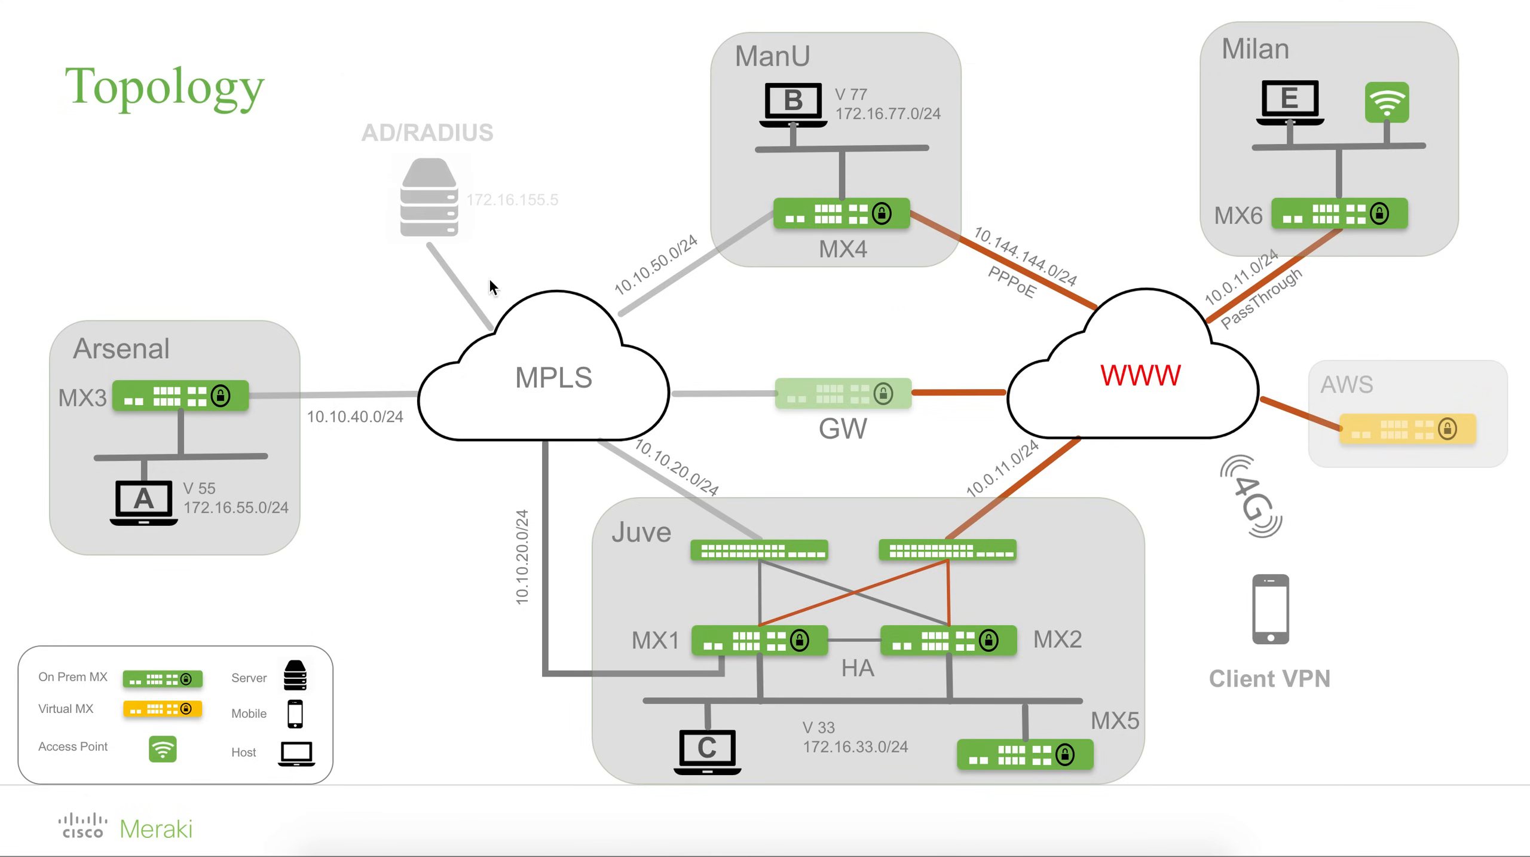
pyautogui.rightClick(961, 844)
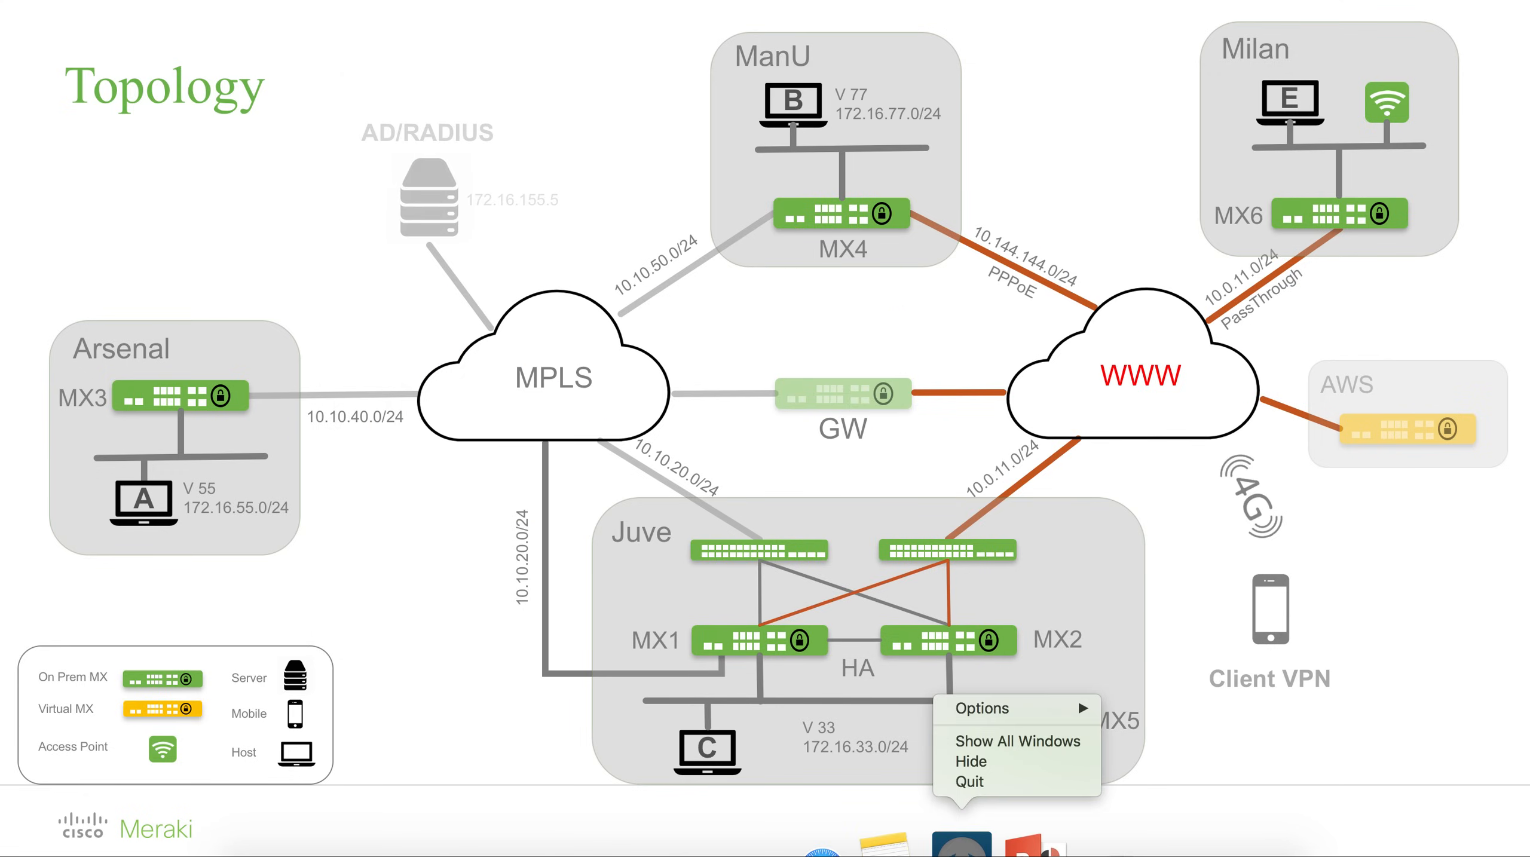
pyautogui.click(963, 781)
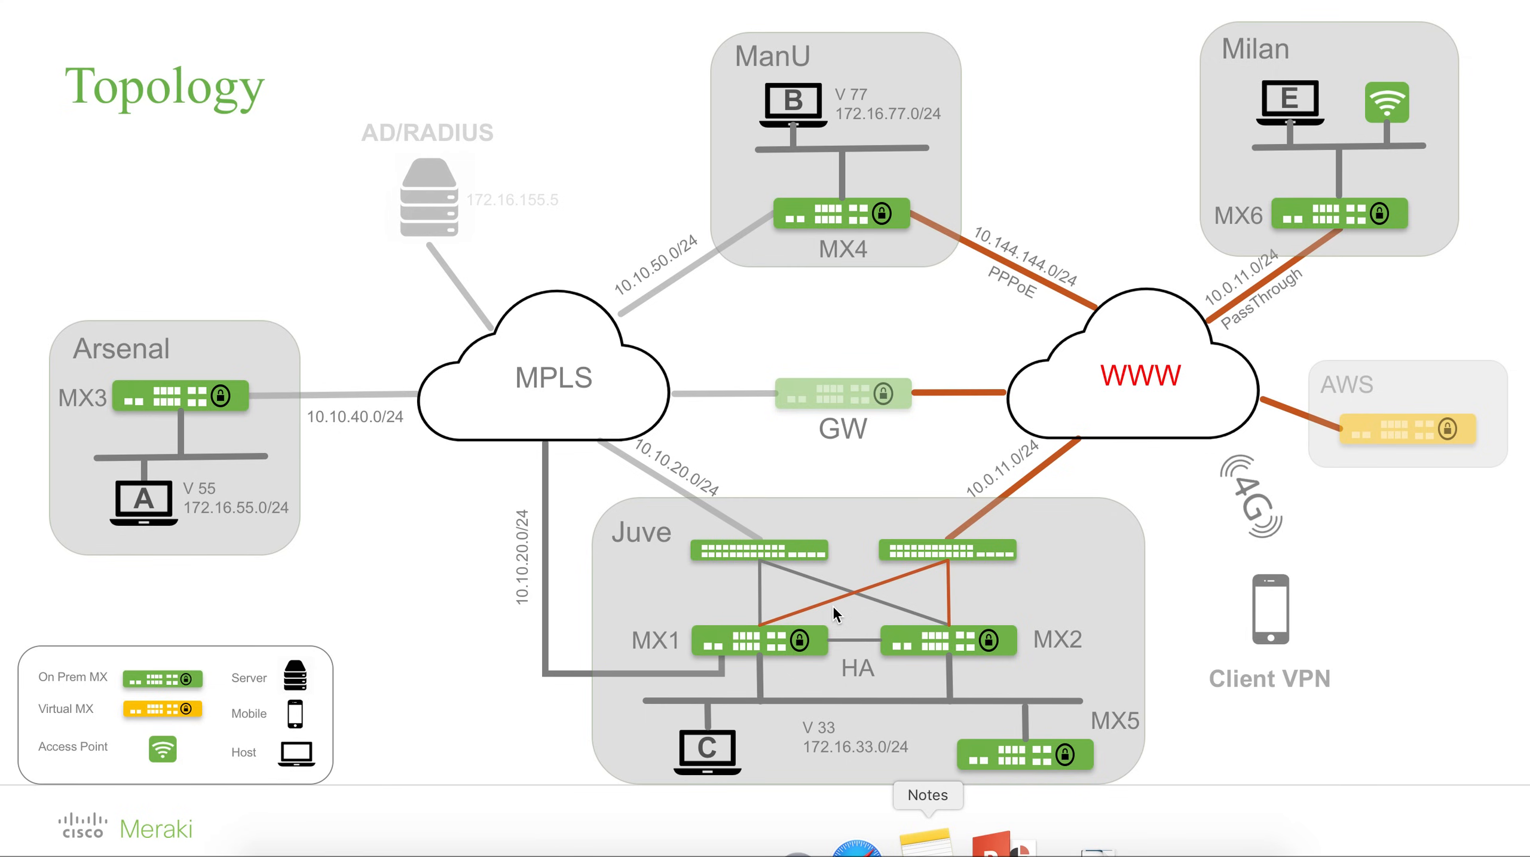
pyautogui.press('super+space')
pyautogui.write('team')
pyautogui.press('Return')
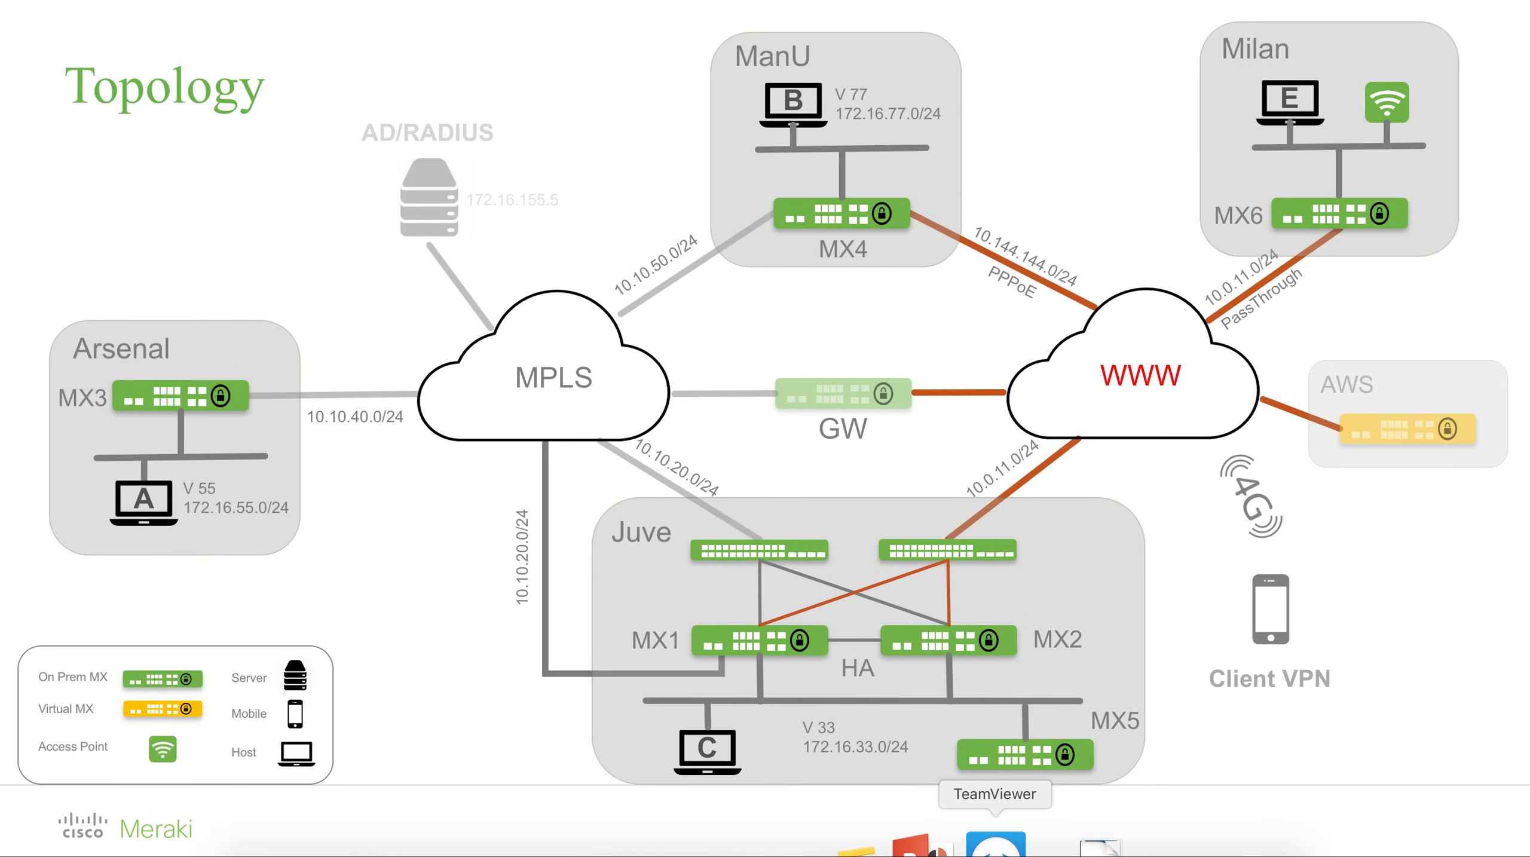
# Connect to the Lab Mgmt partner with its password and sign in to the remote Admin account.
pyautogui.click(996, 845)
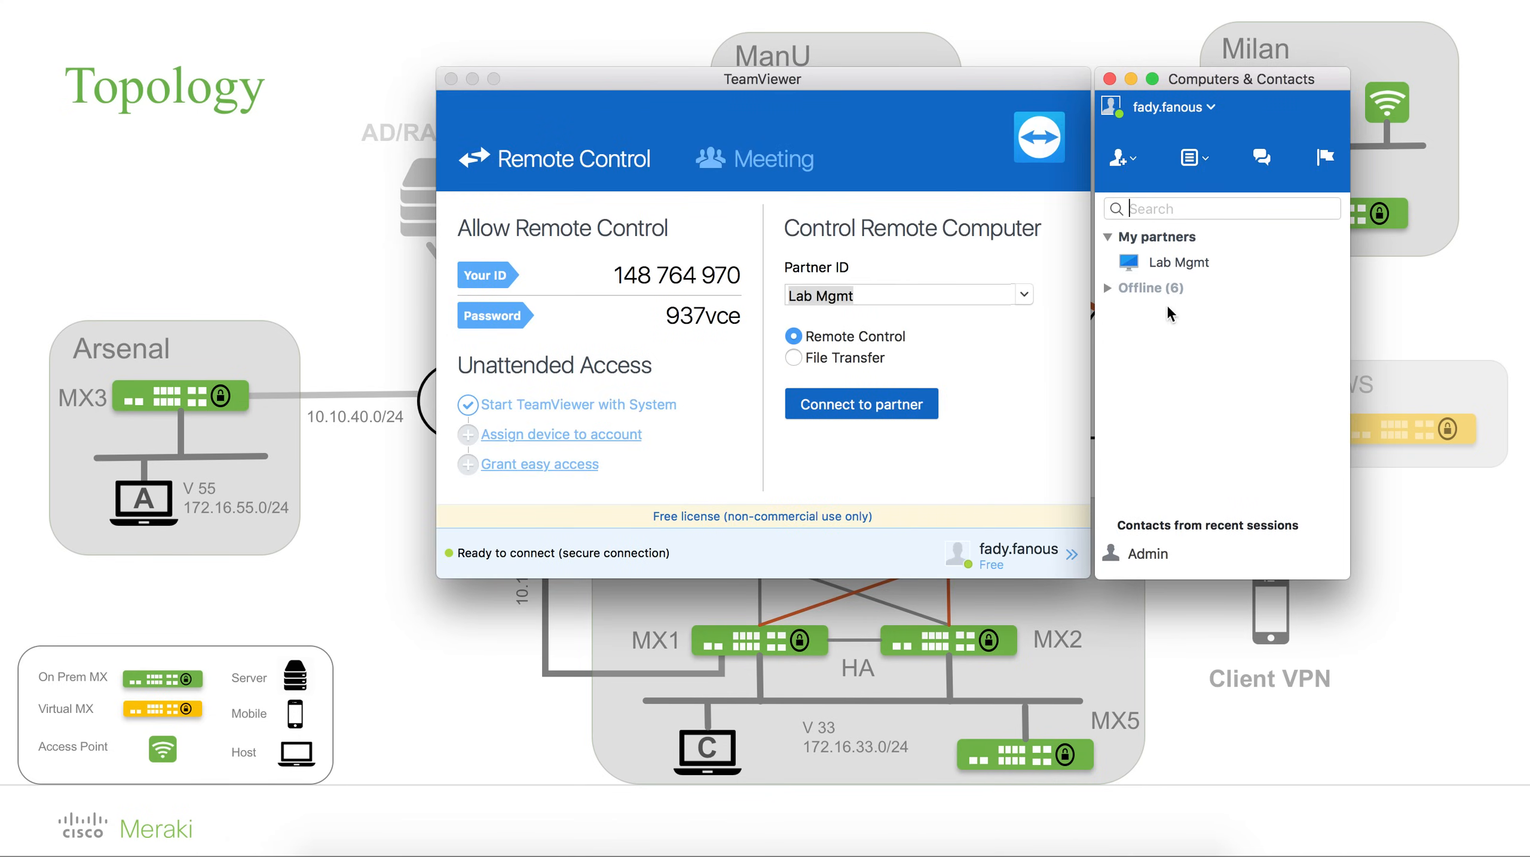
pyautogui.doubleClick(1170, 263)
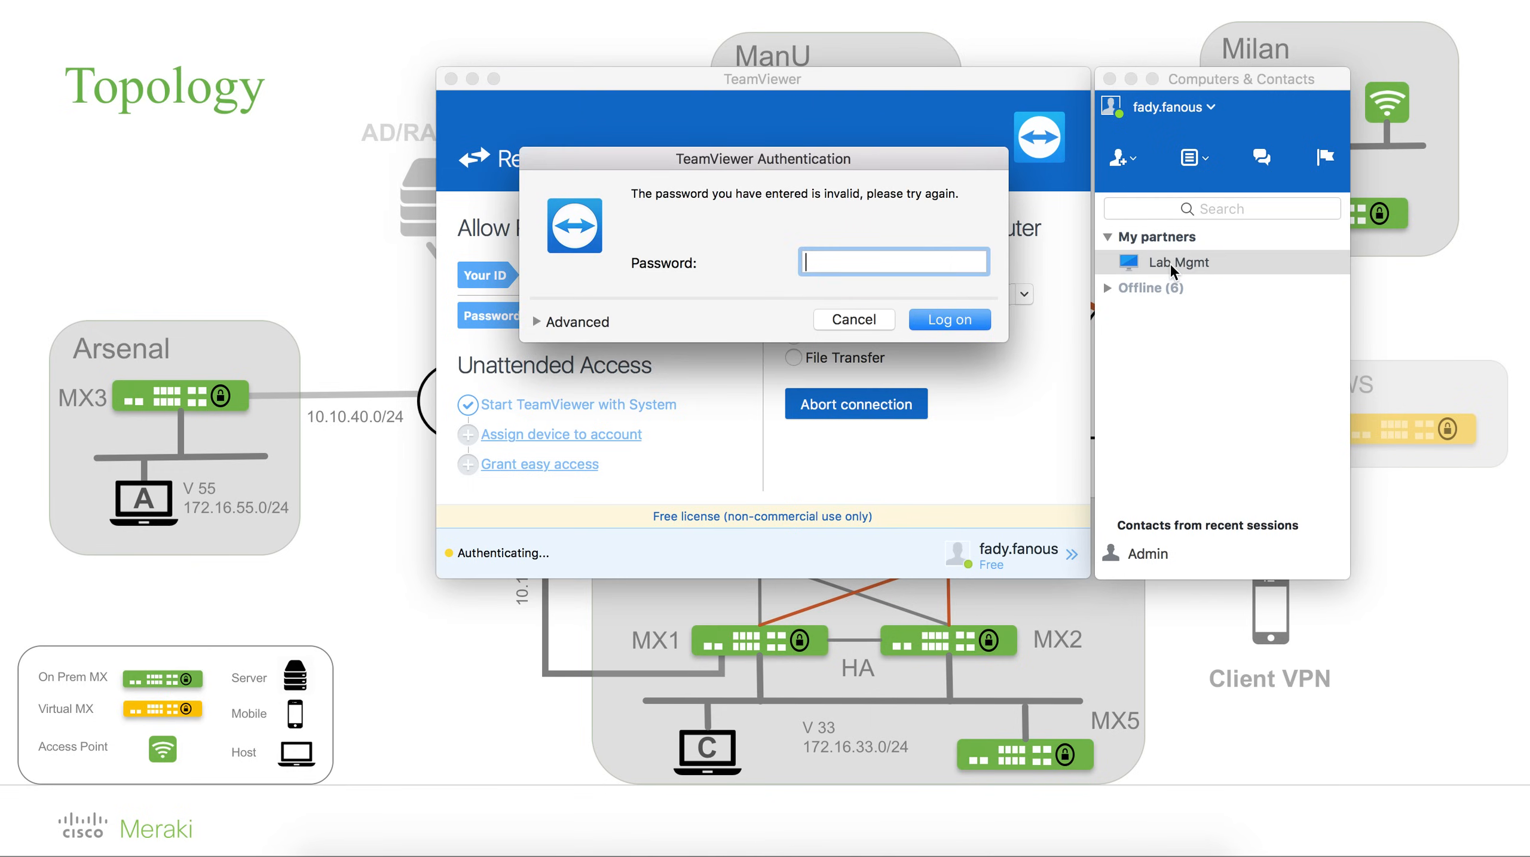
pyautogui.write('•••••••••••')
pyautogui.press('Return')
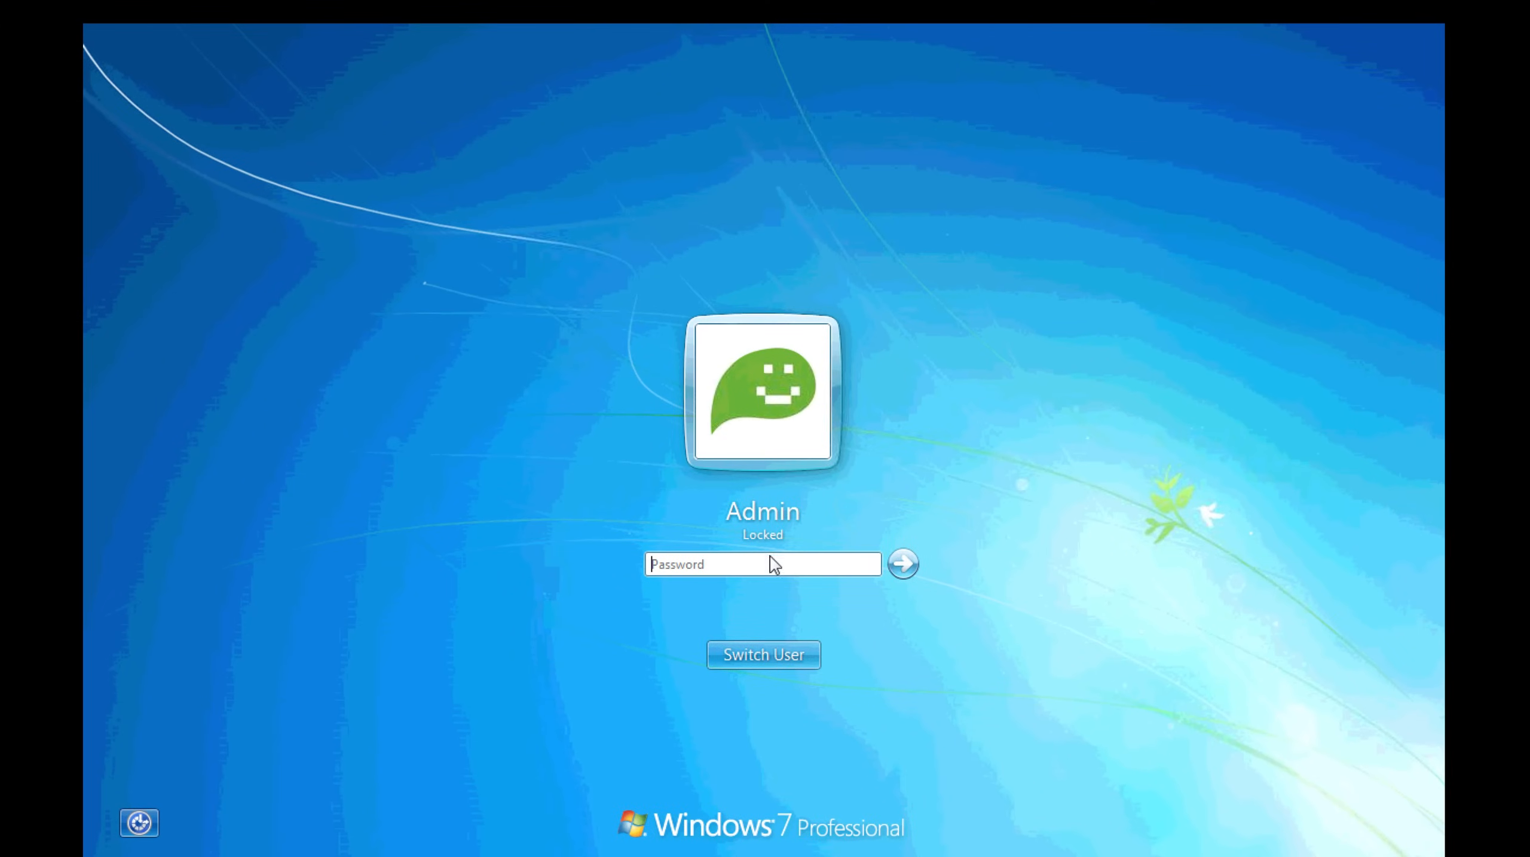
pyautogui.write('••••••••••')
pyautogui.press('Return')
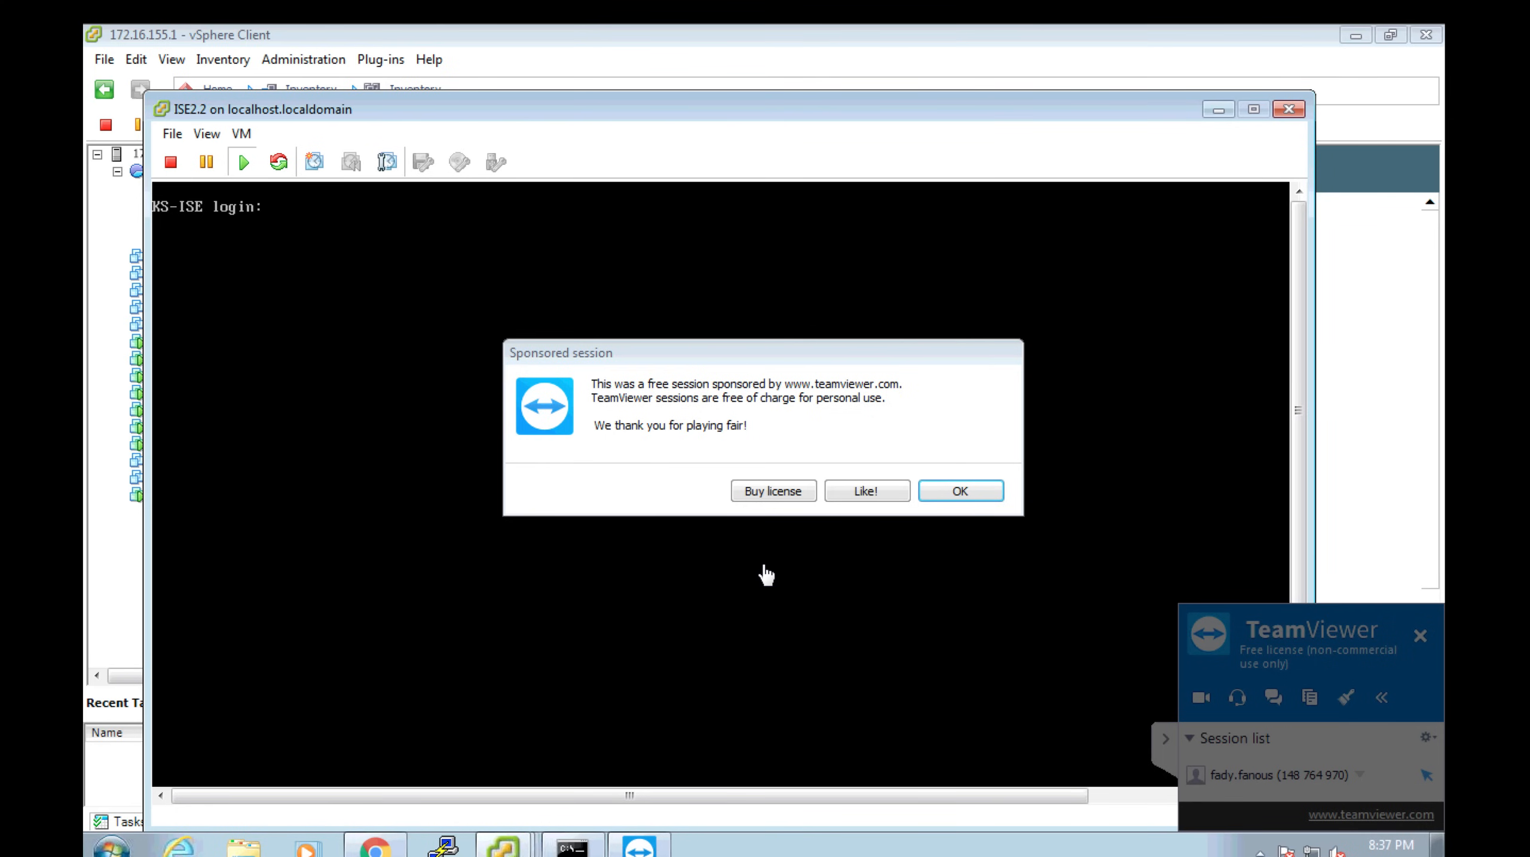
# Dismiss the Sponsored session notice, minimize the ISE2.2 console and switch to the MX Management console.
pyautogui.click(954, 492)
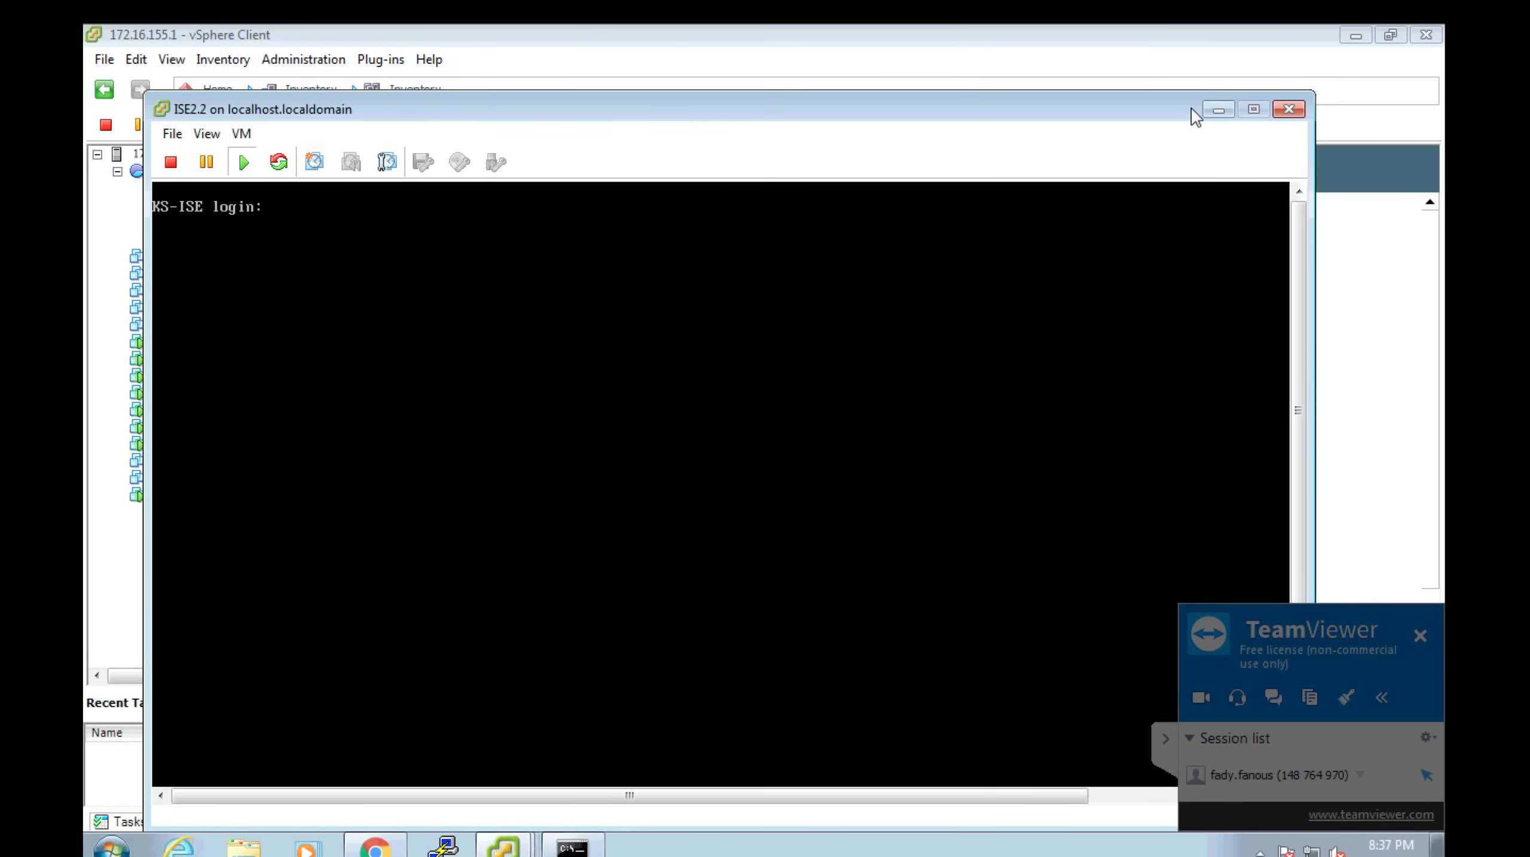
pyautogui.click(1212, 110)
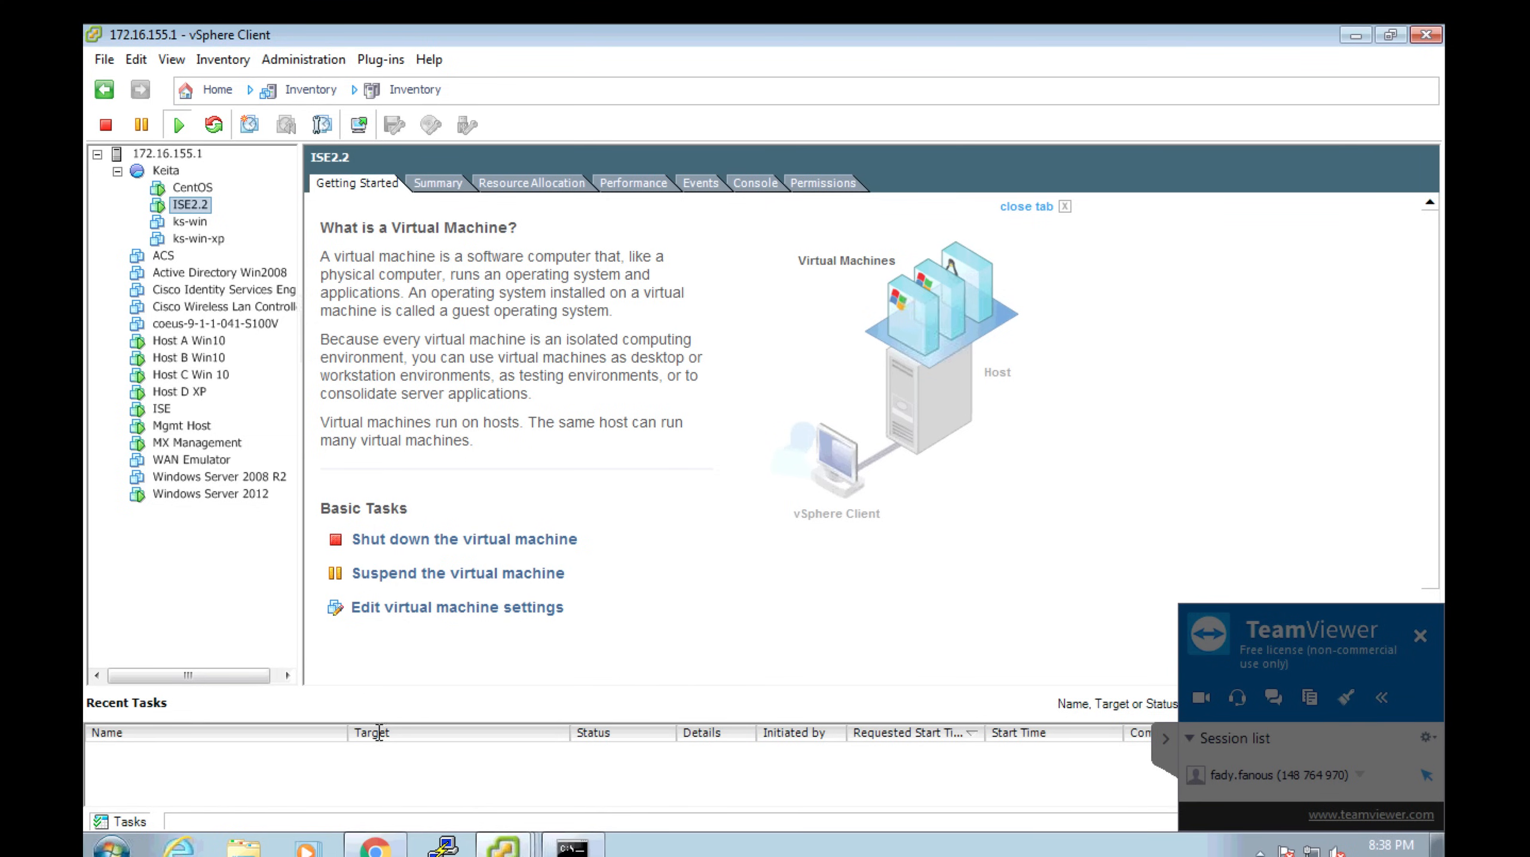
pyautogui.click(503, 846)
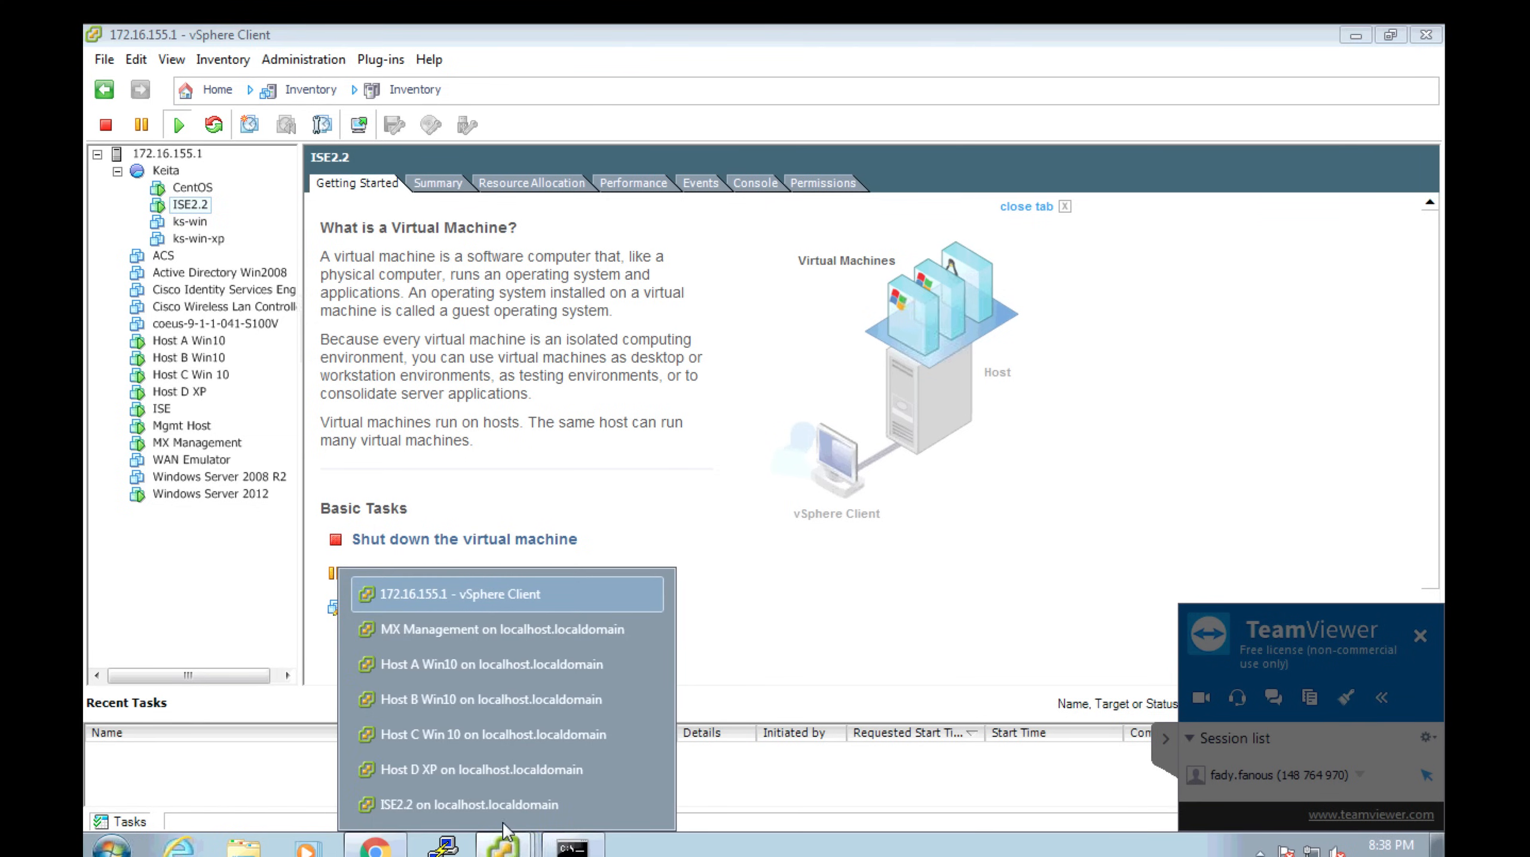
pyautogui.click(481, 639)
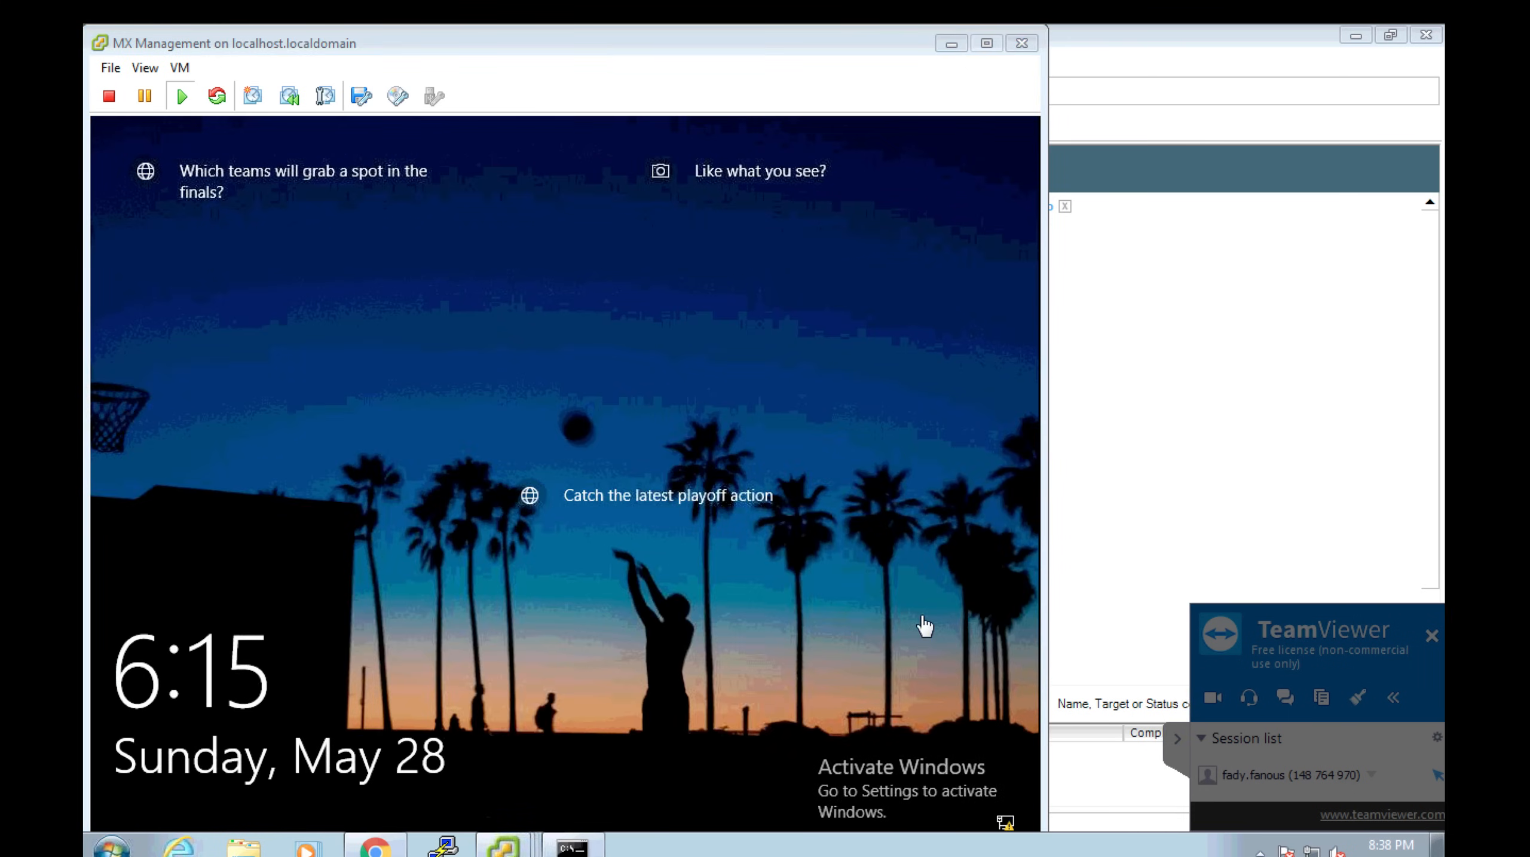
# Unlock the MX Management VM and sign in to its Admin account.
pyautogui.click(685, 549)
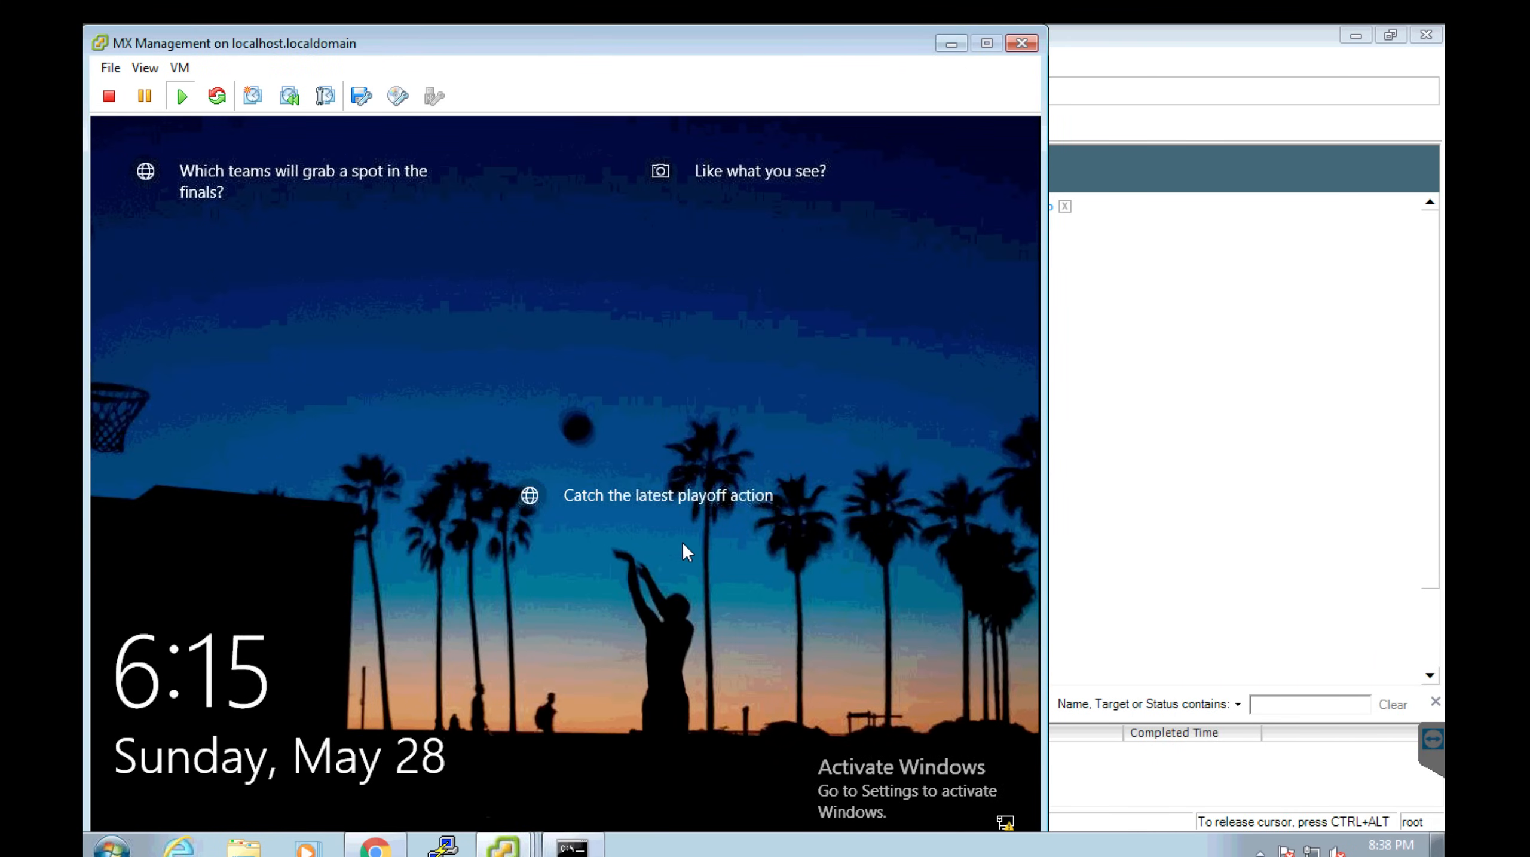
pyautogui.click(646, 491)
pyautogui.click(548, 555)
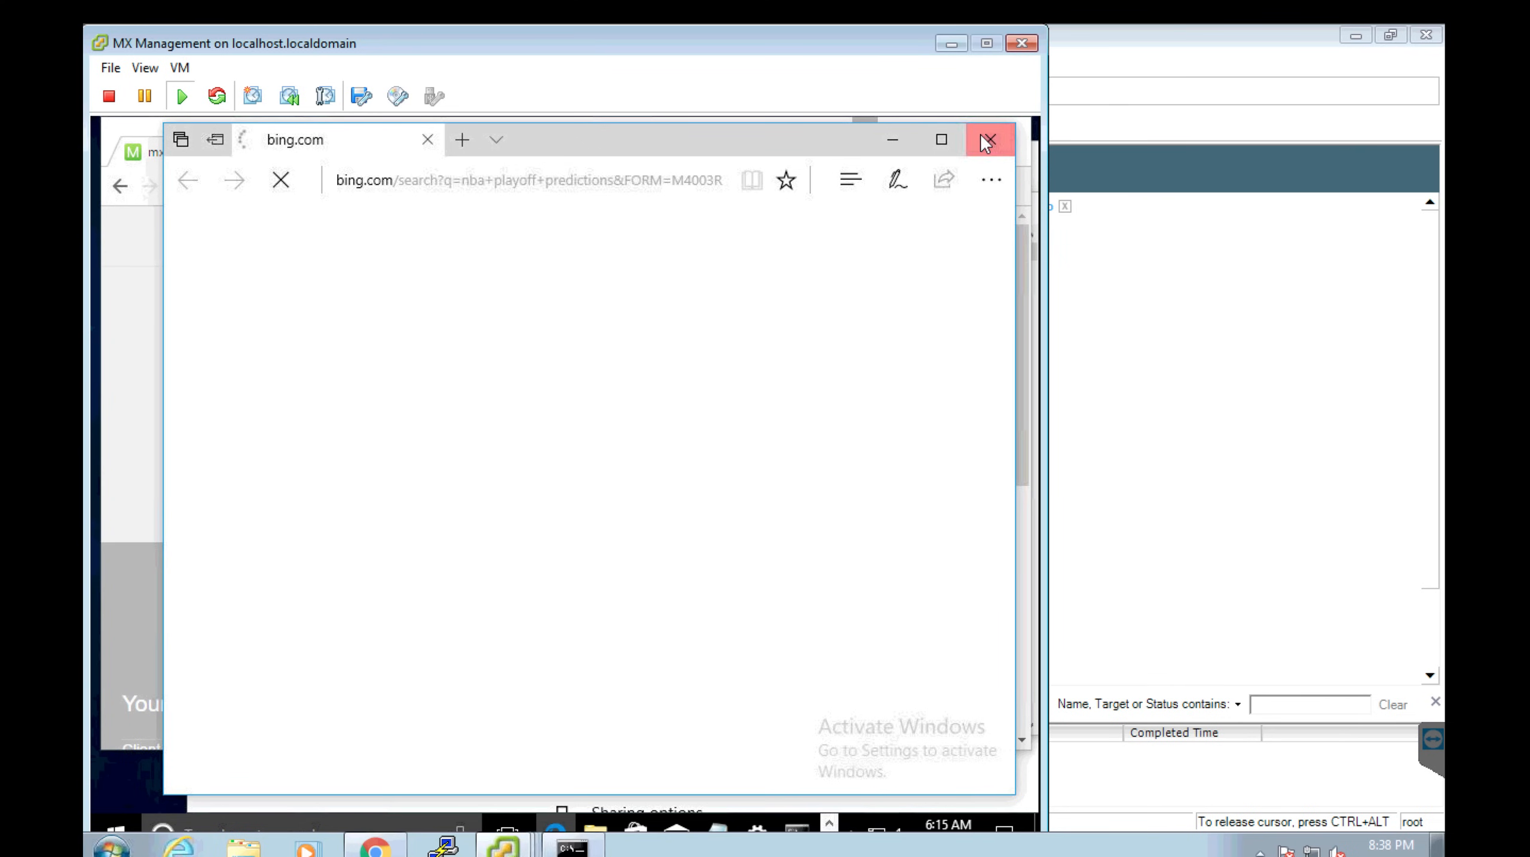
# Close the Bing and Meraki status browser windows and bring the Command Prompt forward.
pyautogui.click(987, 141)
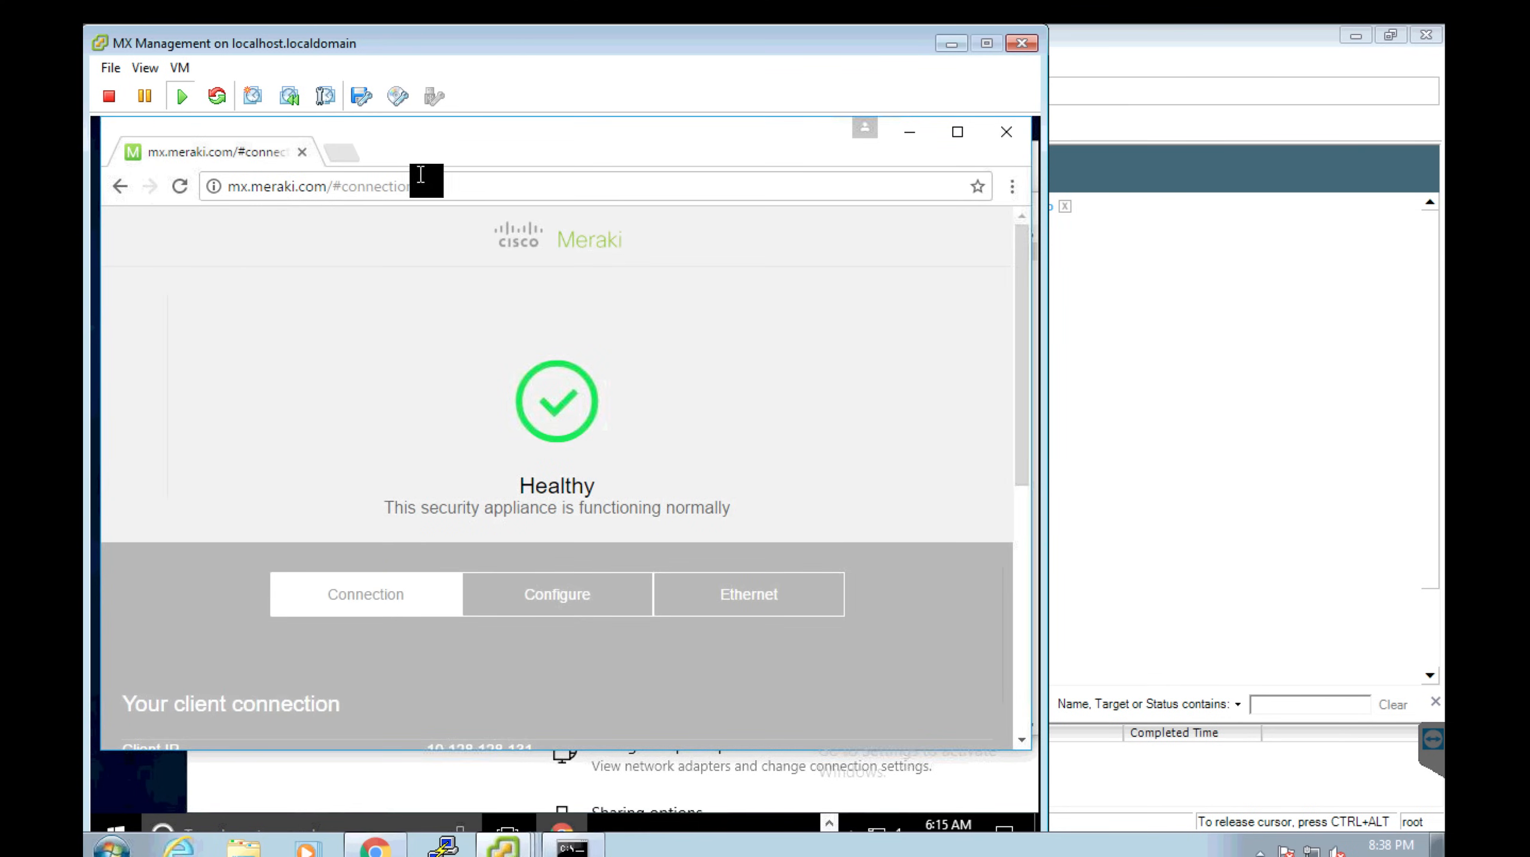
pyautogui.click(354, 154)
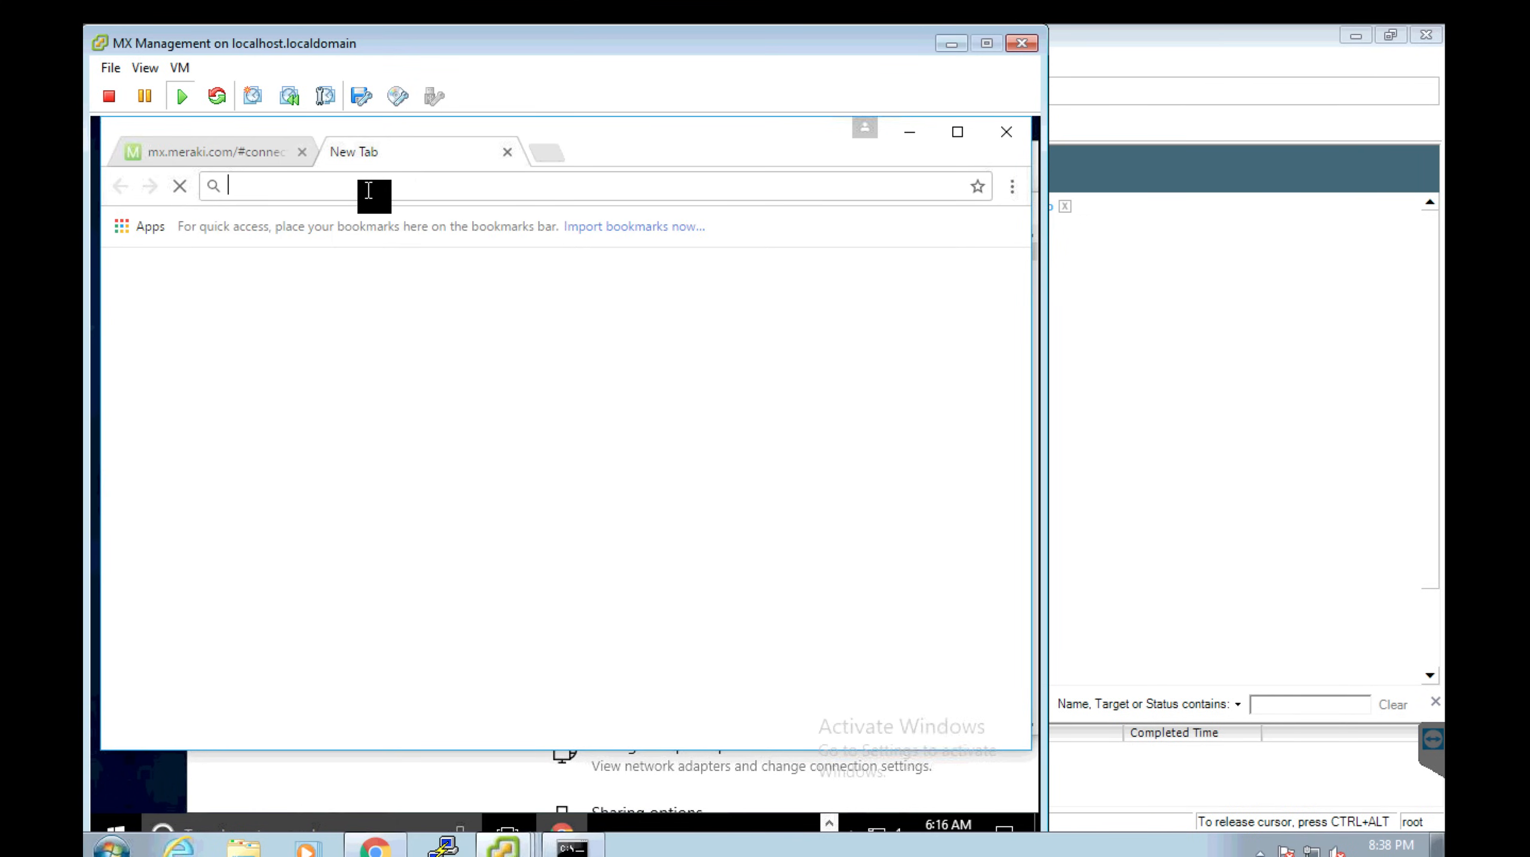
pyautogui.click(302, 152)
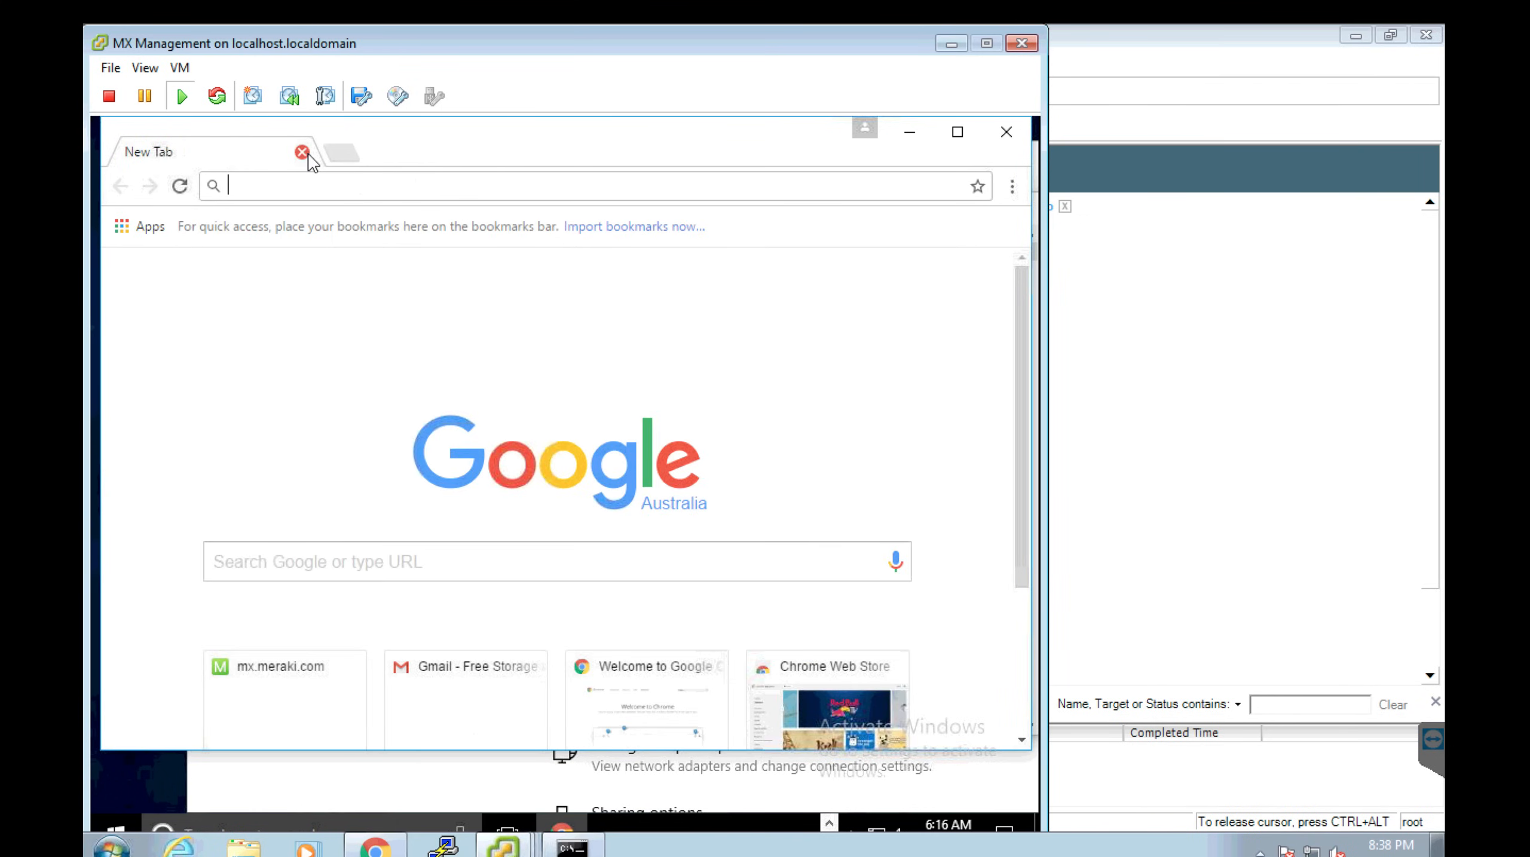
pyautogui.click(308, 155)
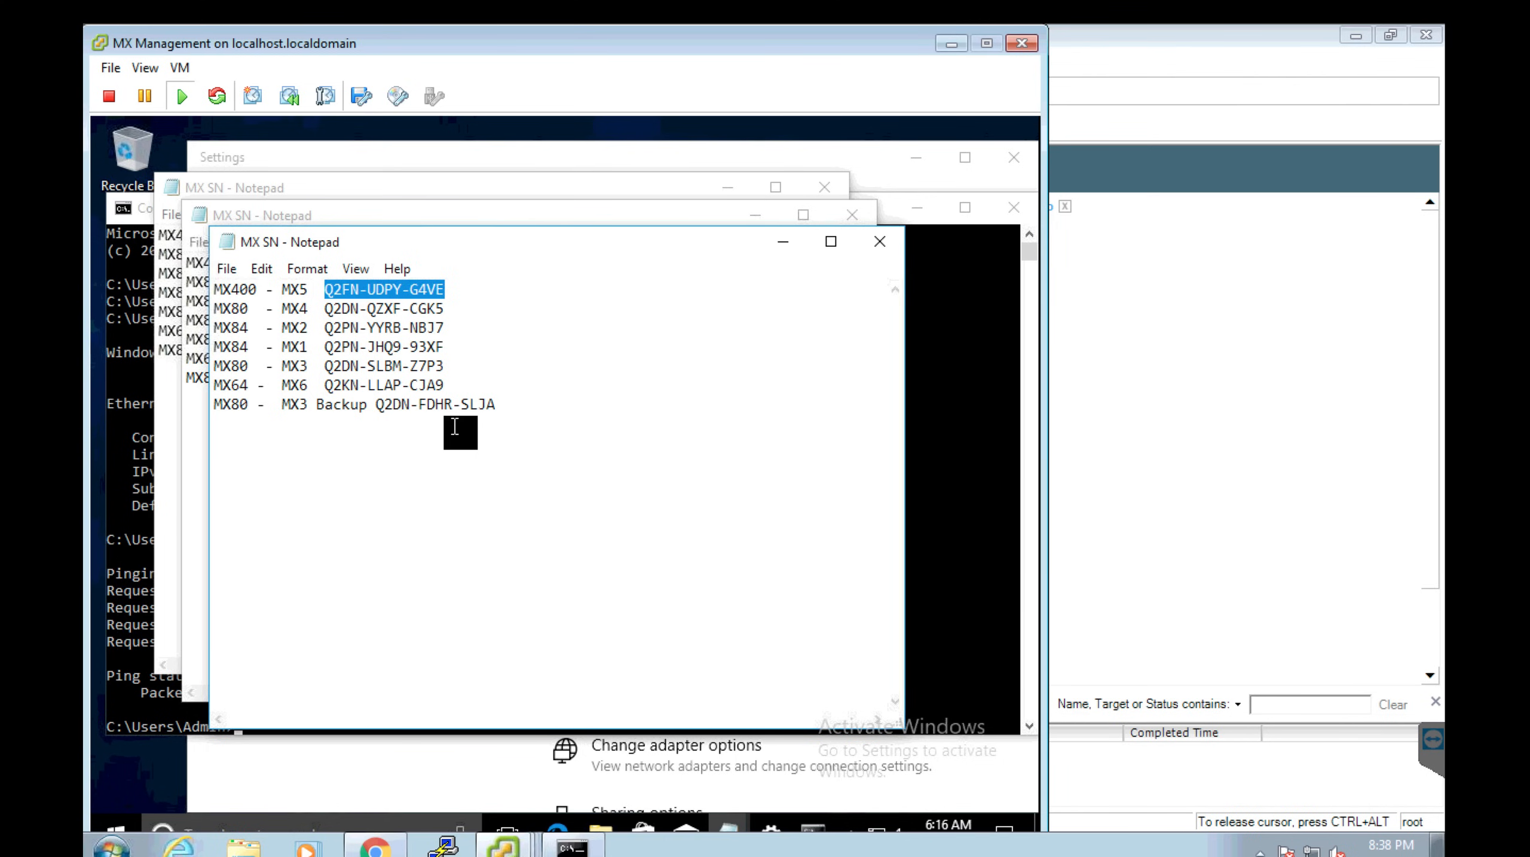
pyautogui.moveTo(350, 44); pyautogui.dragTo(350, 12)
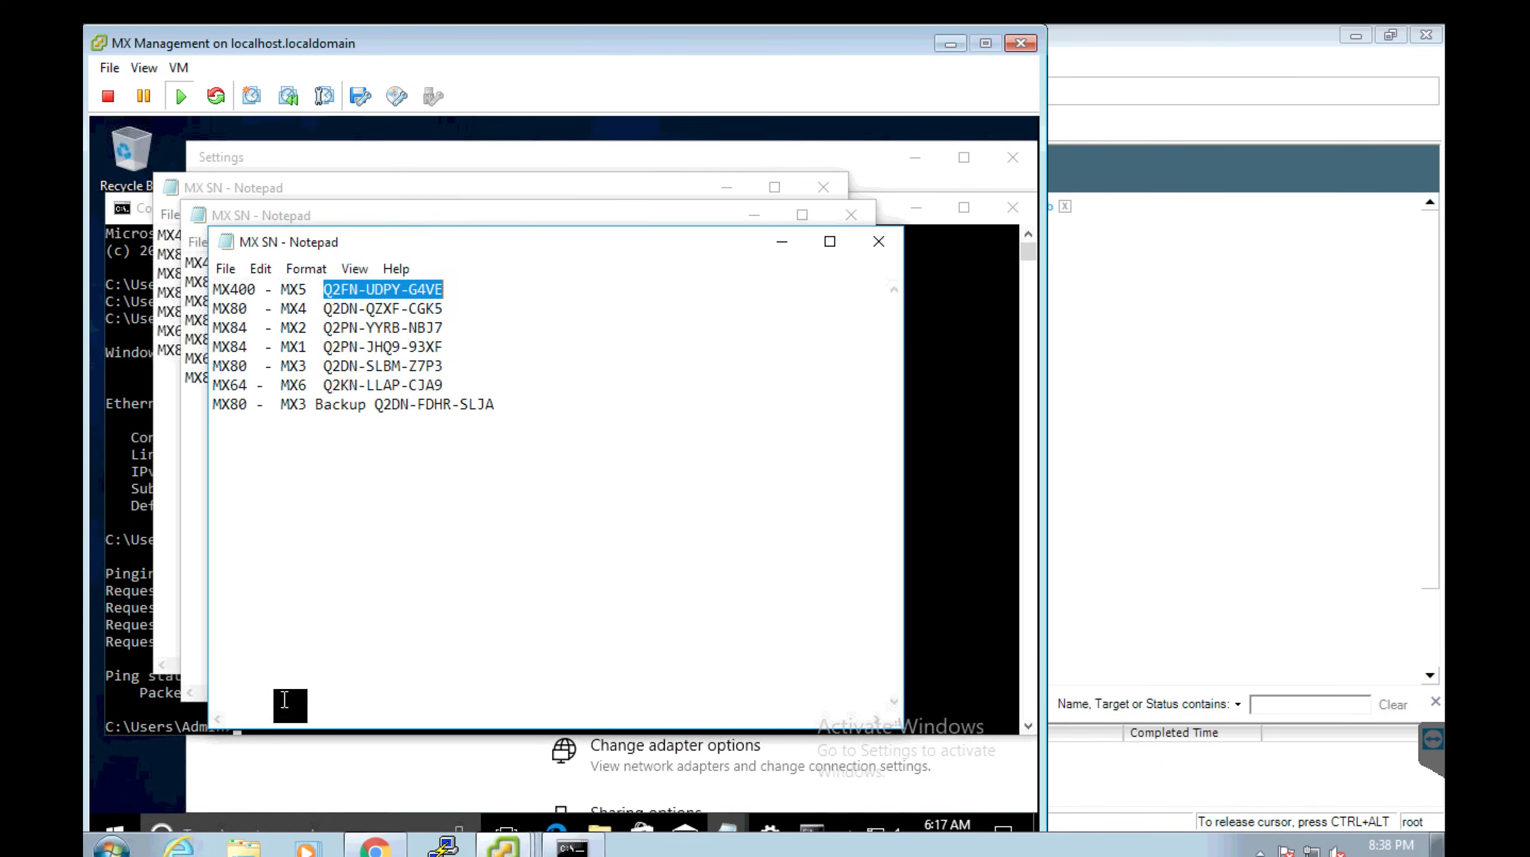
pyautogui.click(133, 205)
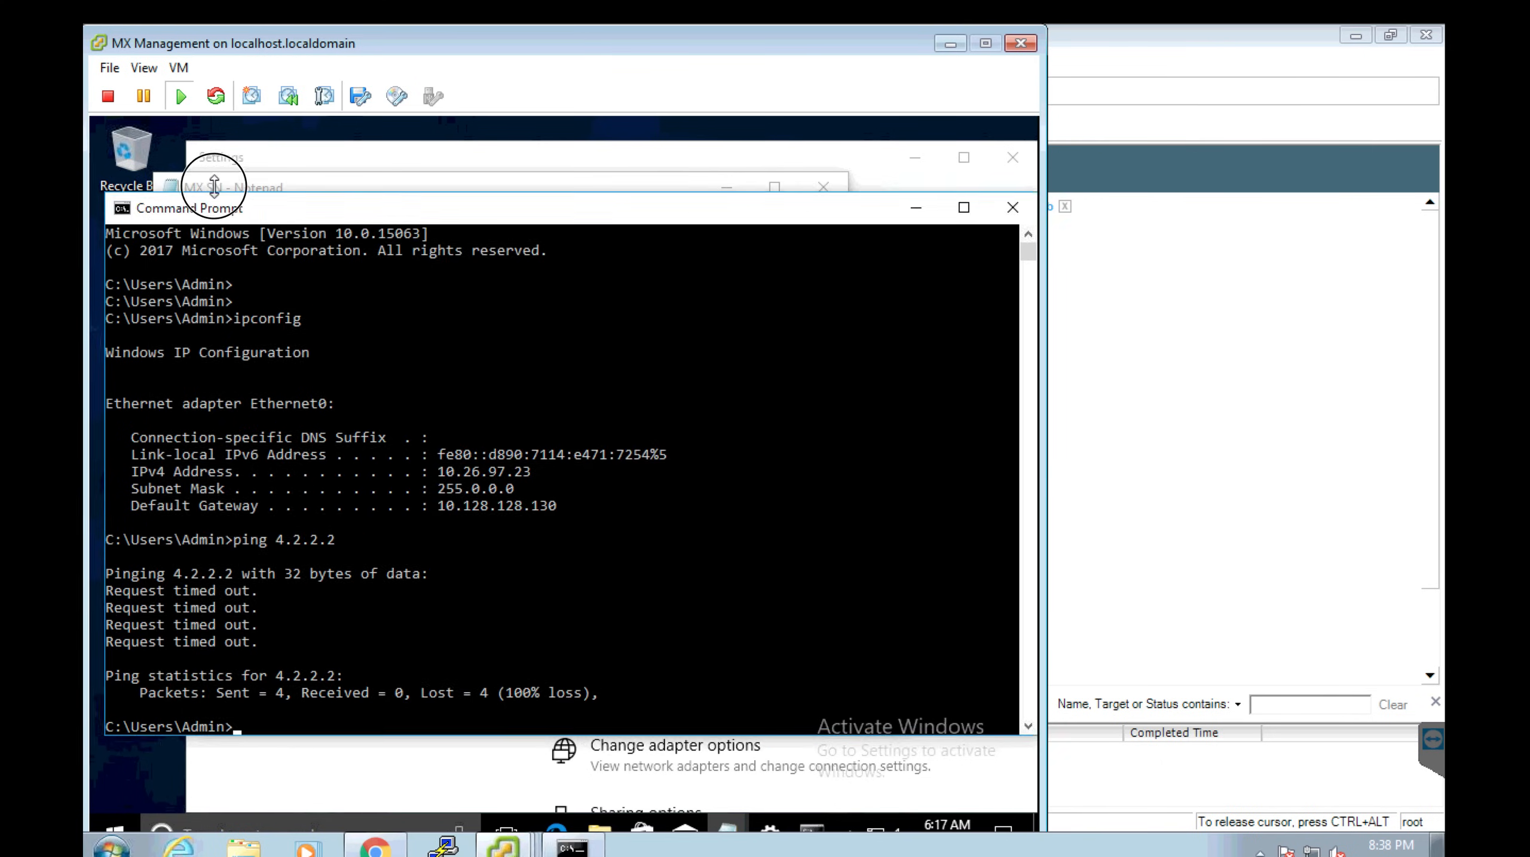
pyautogui.moveTo(214, 186); pyautogui.dragTo(315, 168)
pyautogui.doubleClick(135, 273)
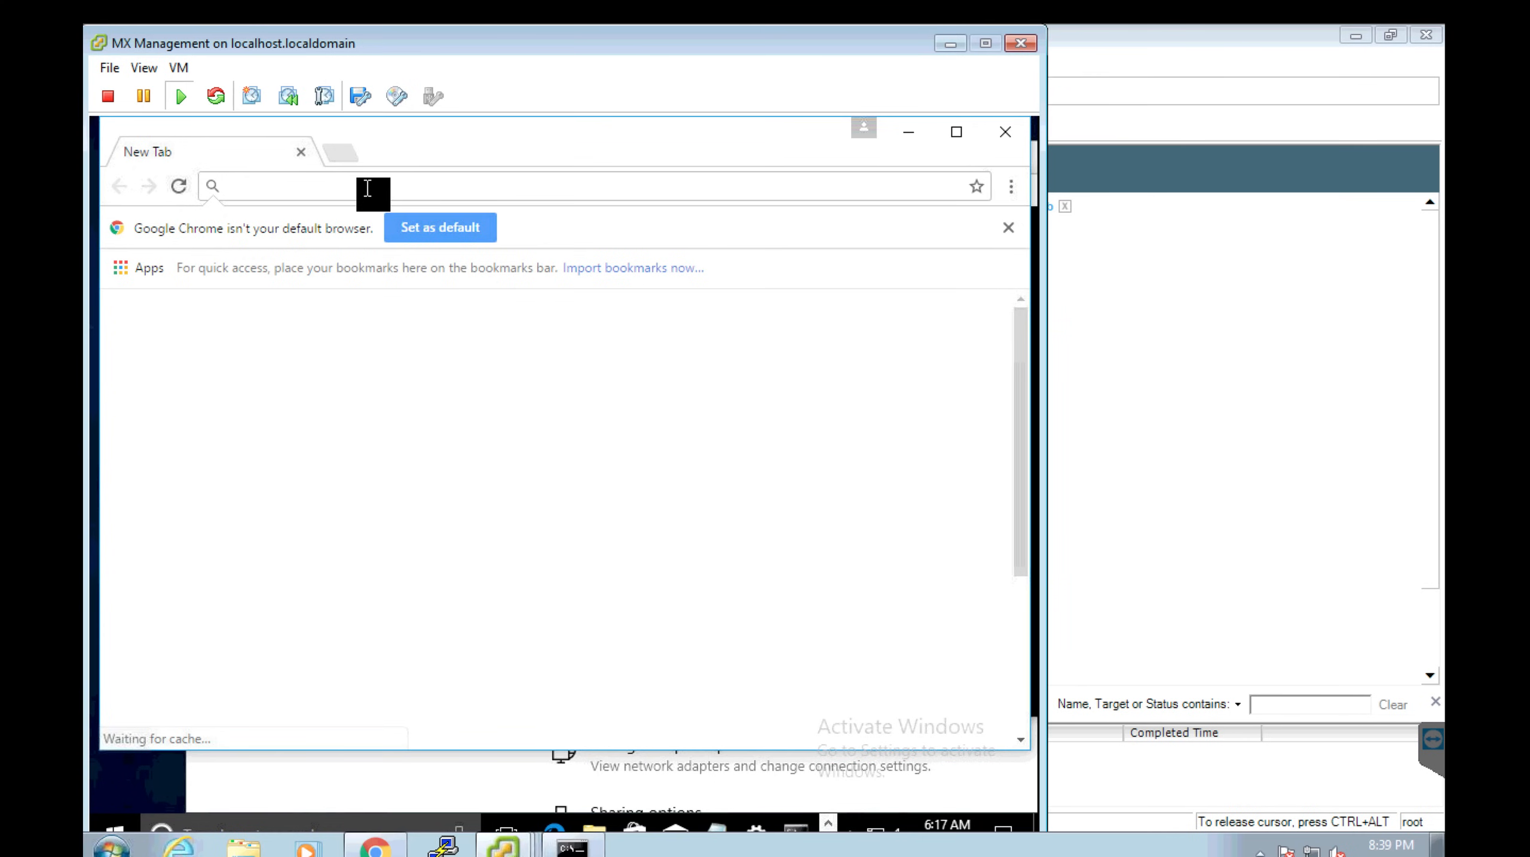
pyautogui.write('ww')
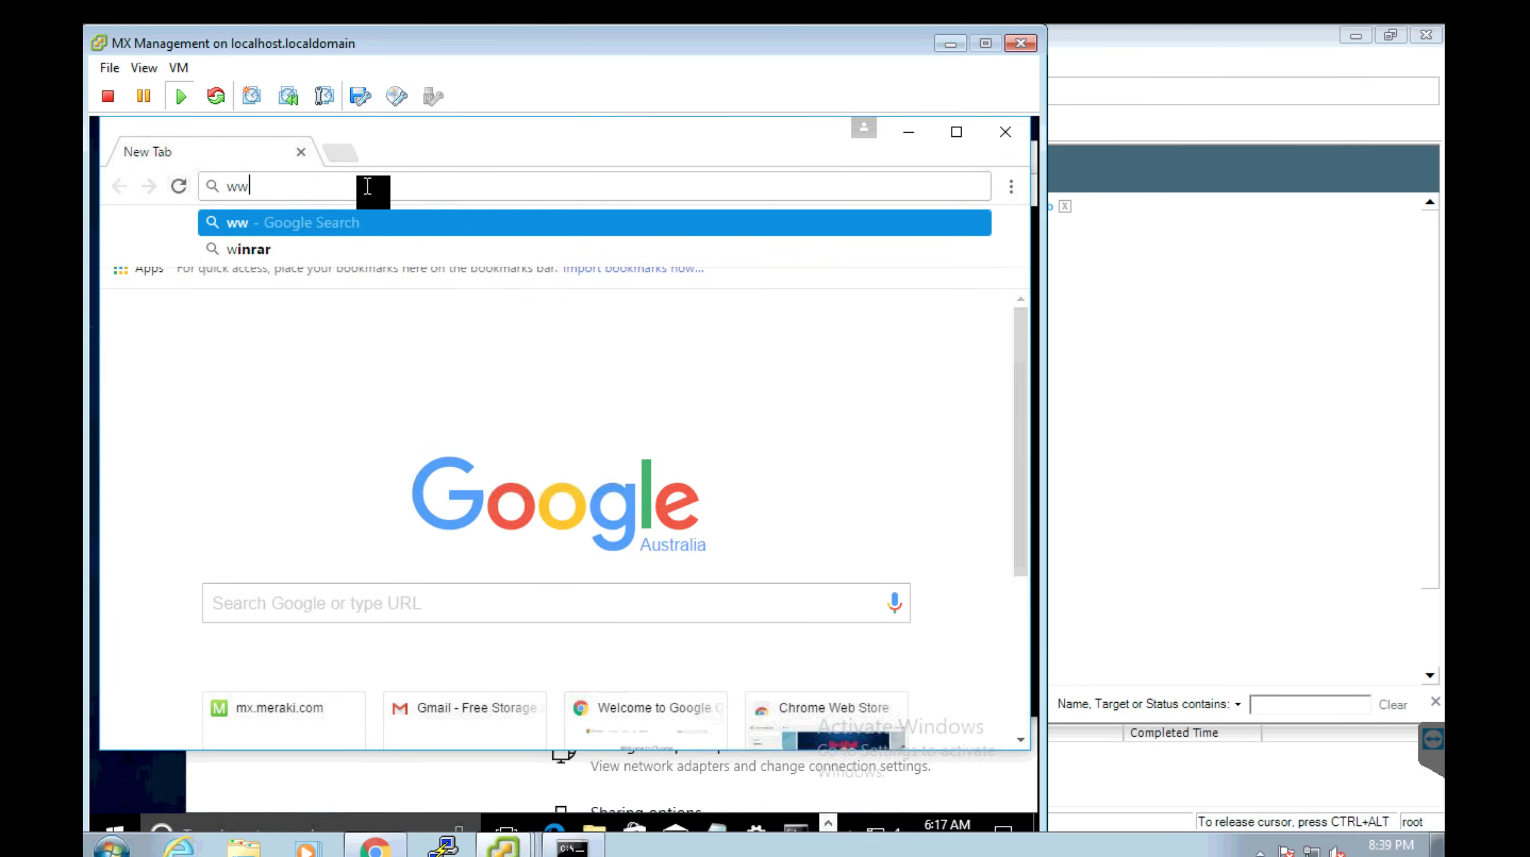
pyautogui.write('w.google.co')
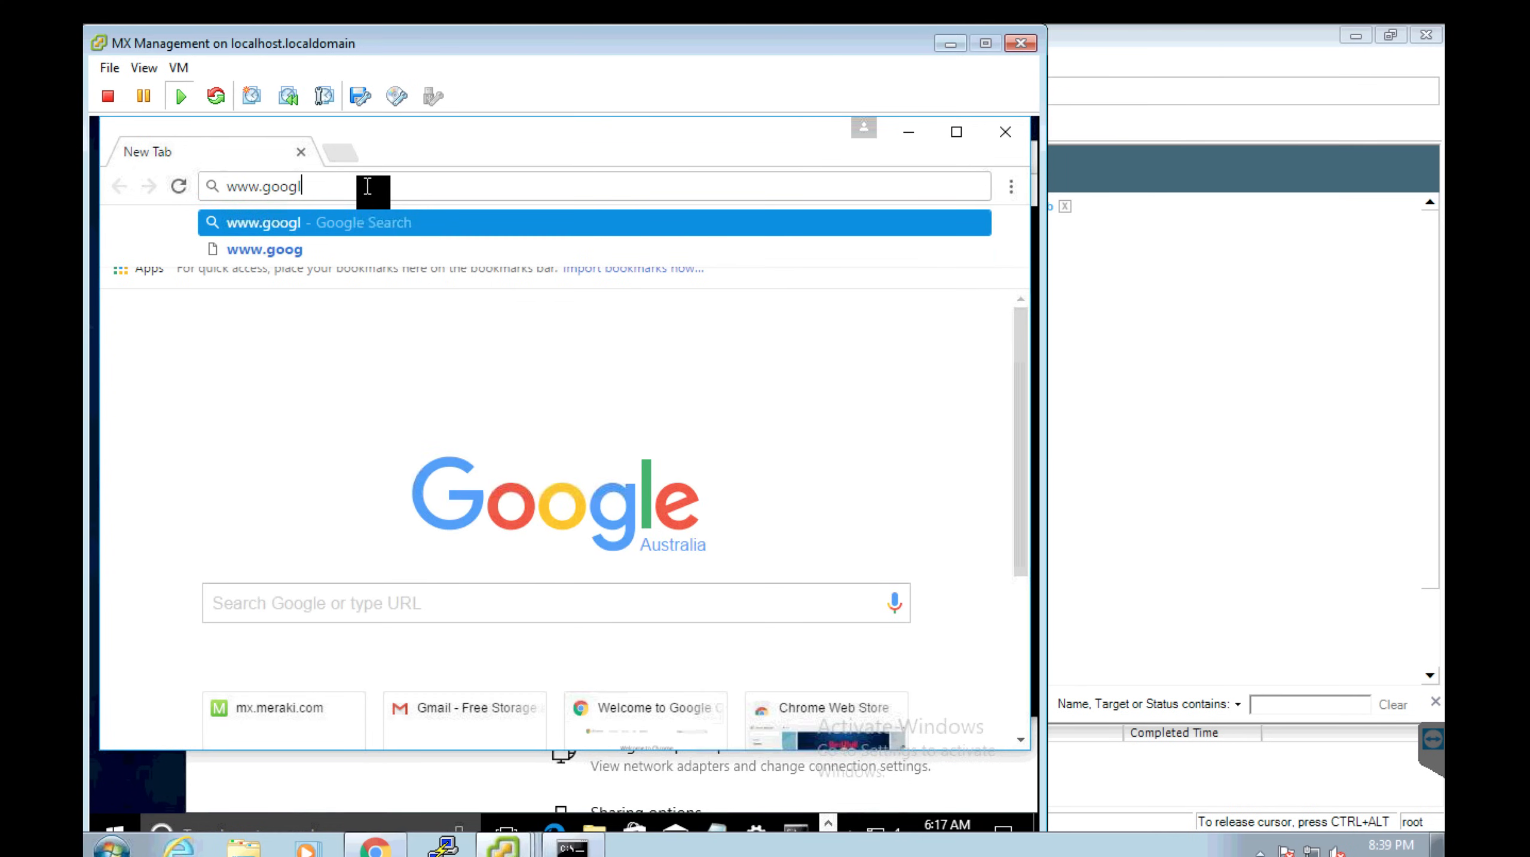
pyautogui.write('m')
pyautogui.press('Return')
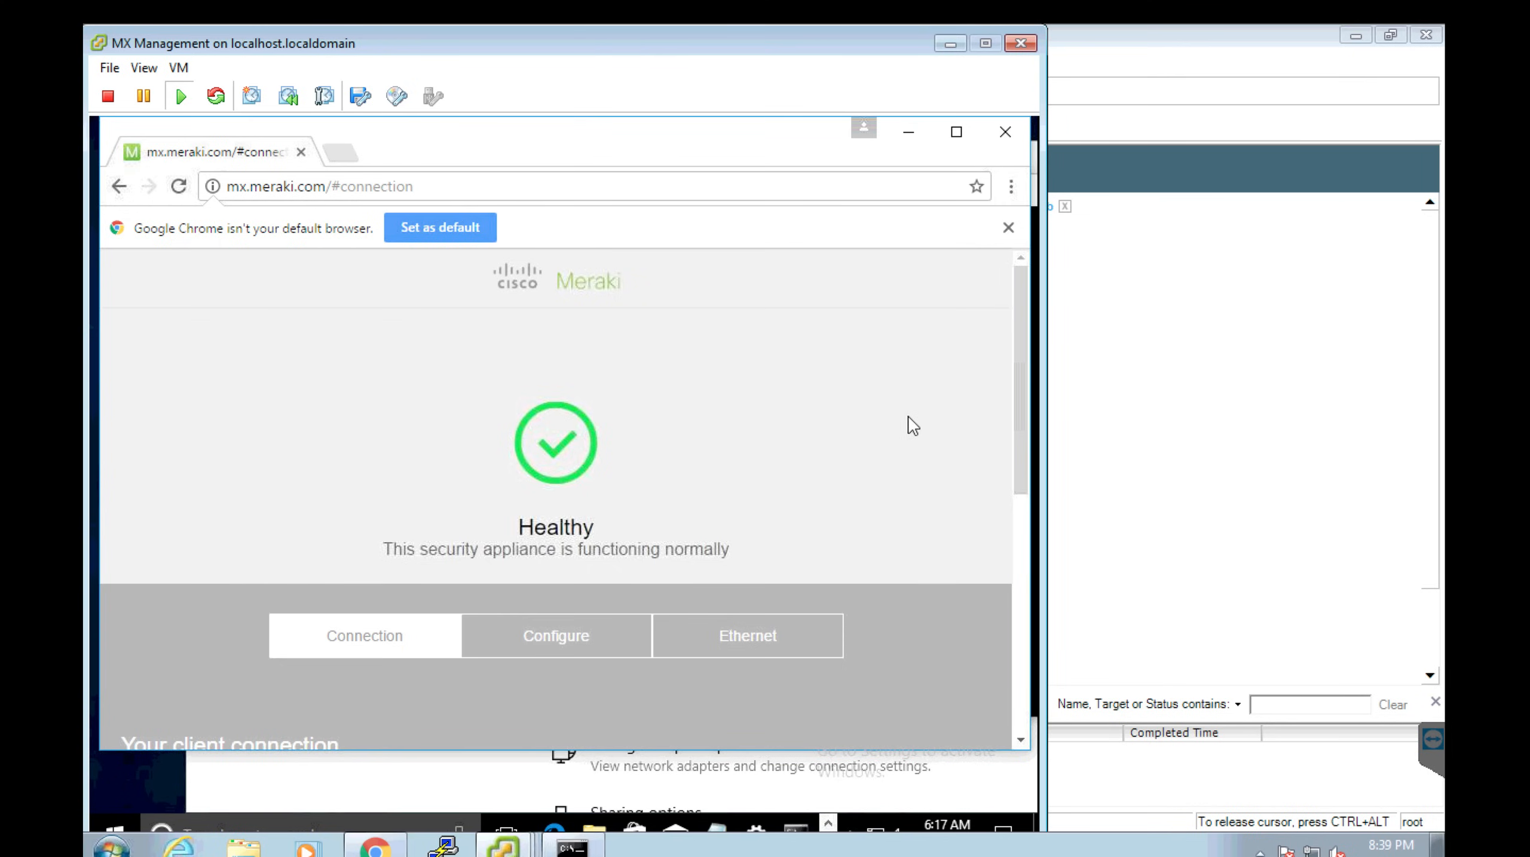
pyautogui.moveTo(1023, 480); pyautogui.dragTo(1027, 680)
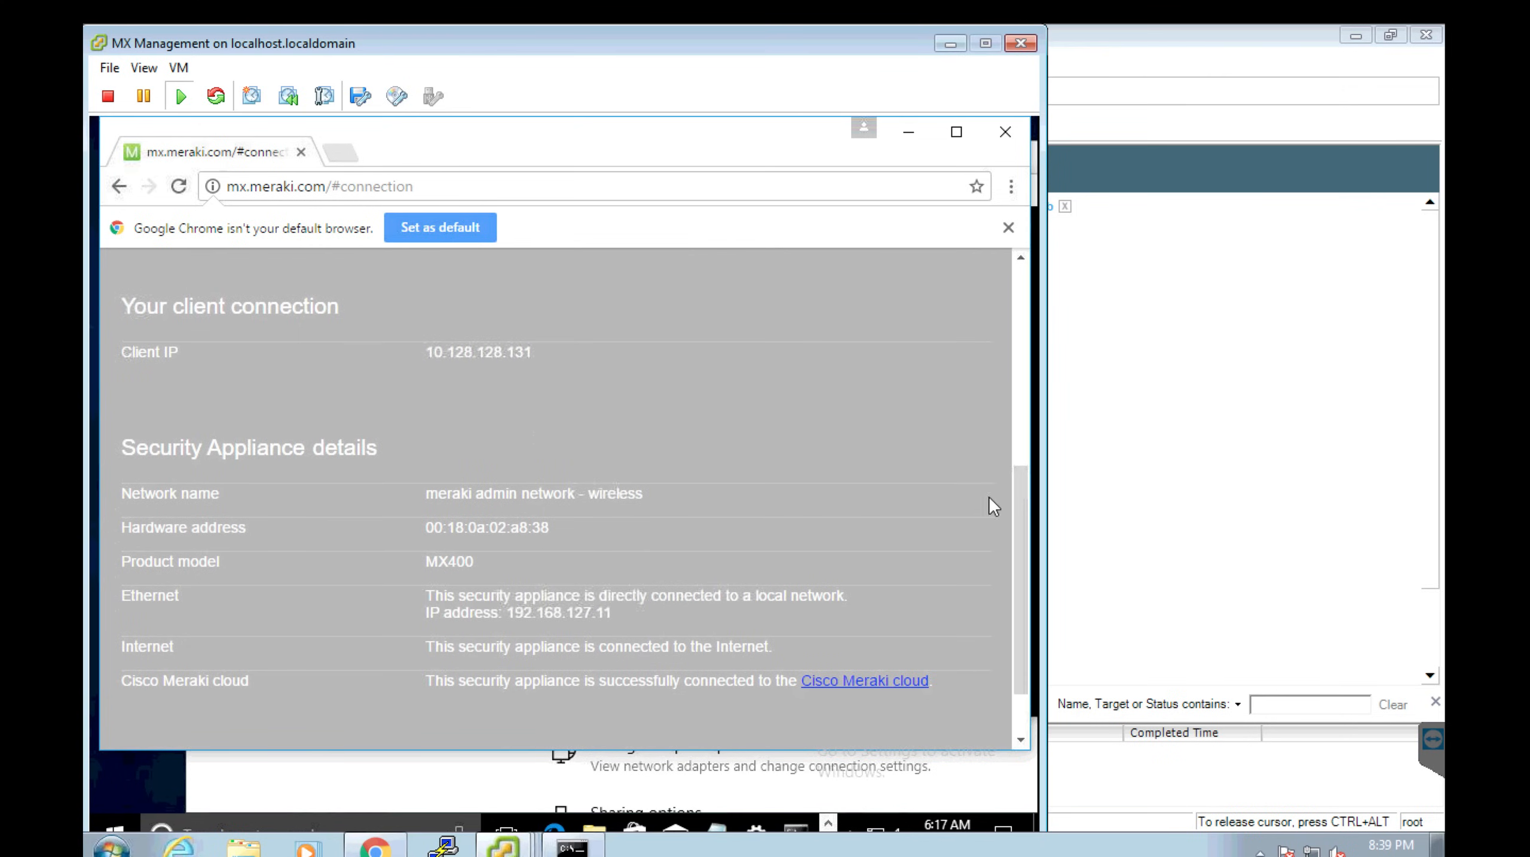
pyautogui.moveTo(1025, 495); pyautogui.dragTo(1030, 318)
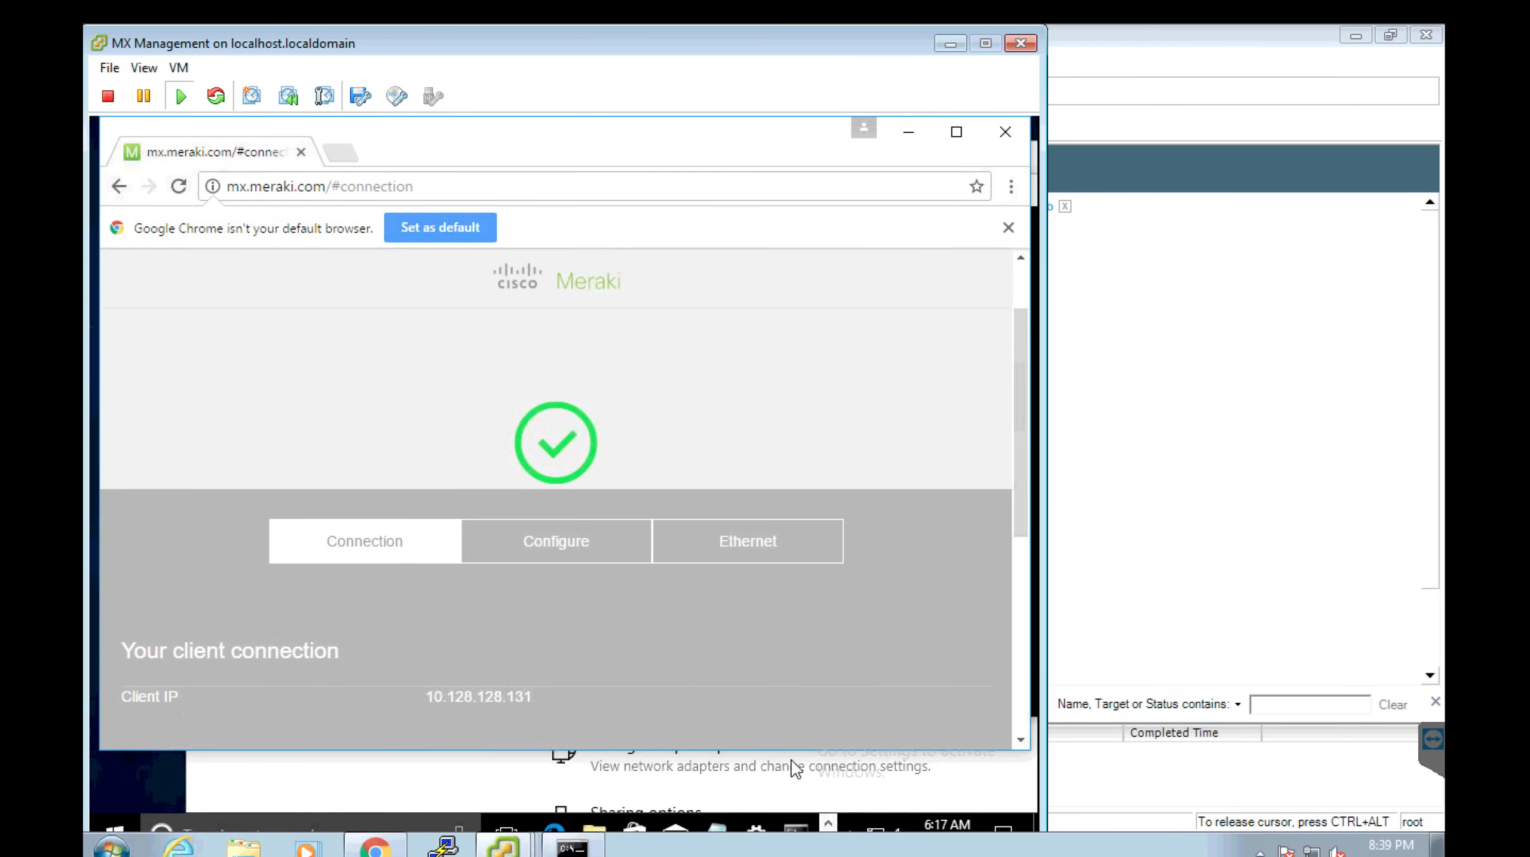
# Open the saved SW1 PuTTY session and log in to the switch with its credentials.
pyautogui.click(426, 845)
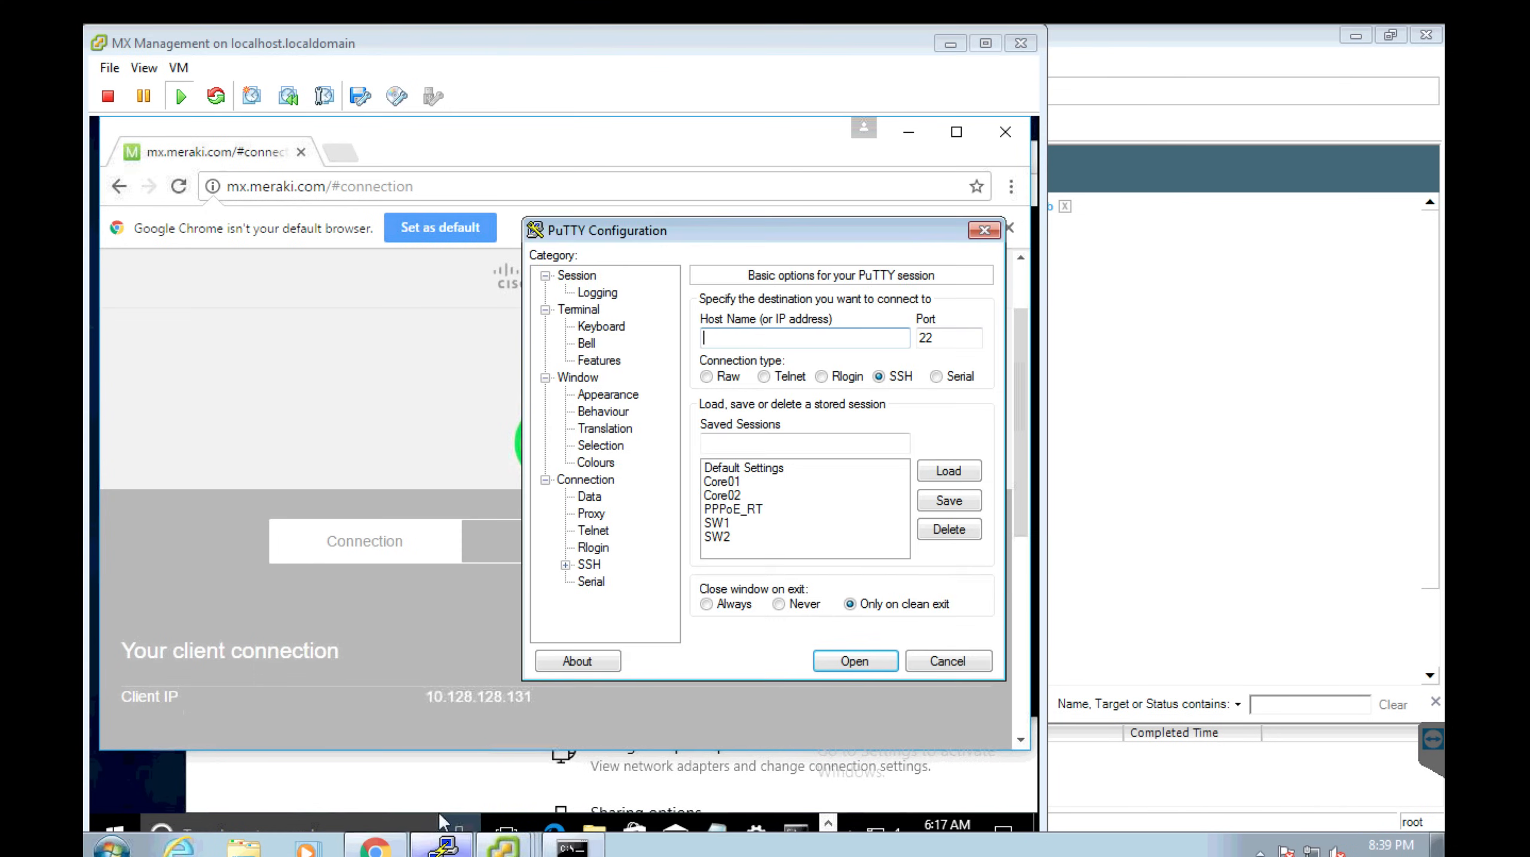
pyautogui.doubleClick(721, 523)
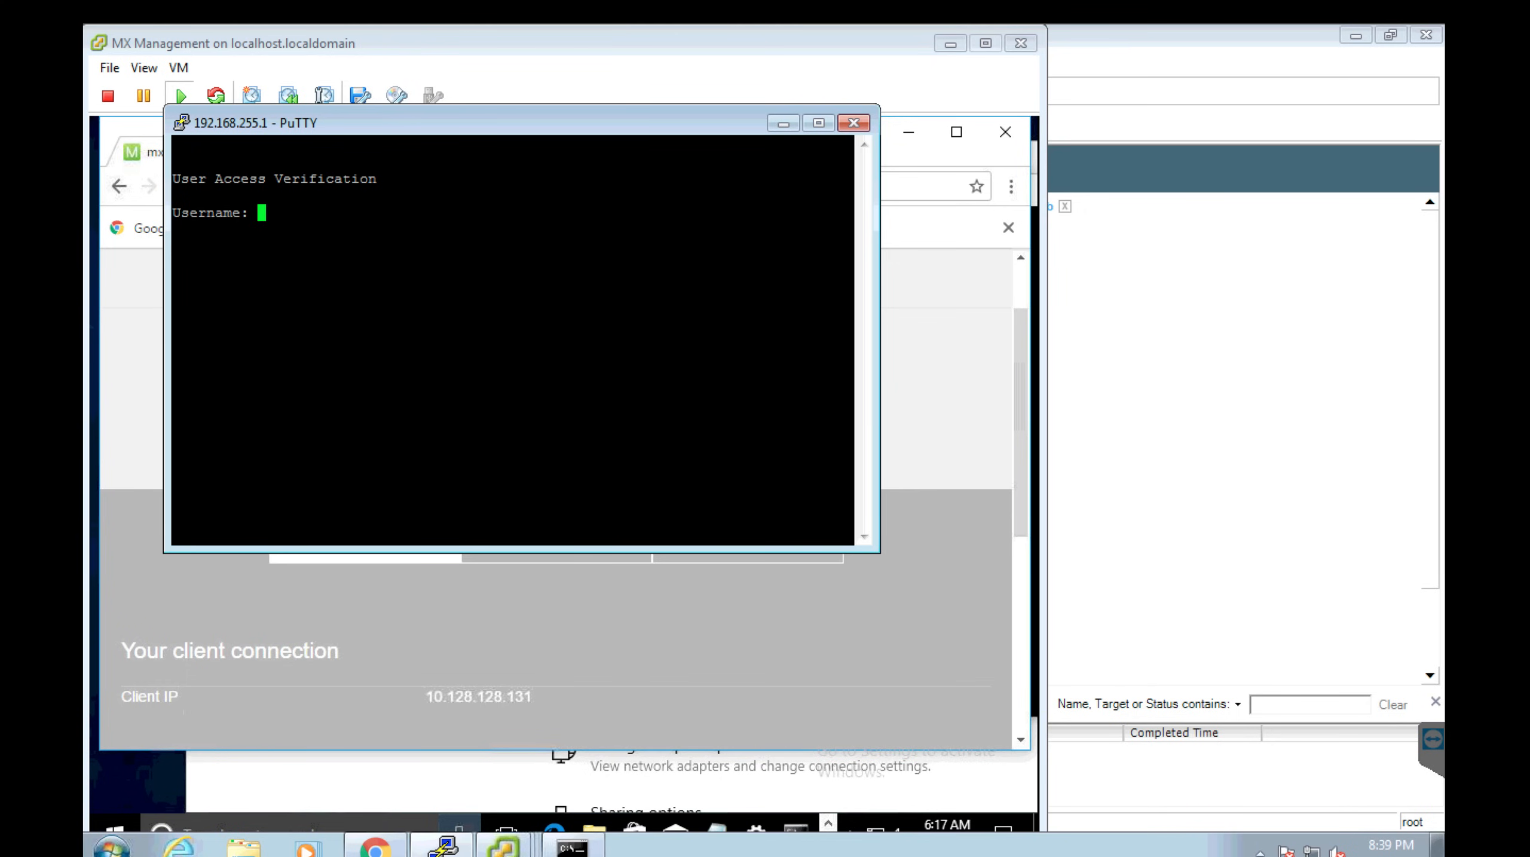
pyautogui.write('cisco')
pyautogui.press('Return')
pyautogui.write('cisco')
pyautogui.press('Return')
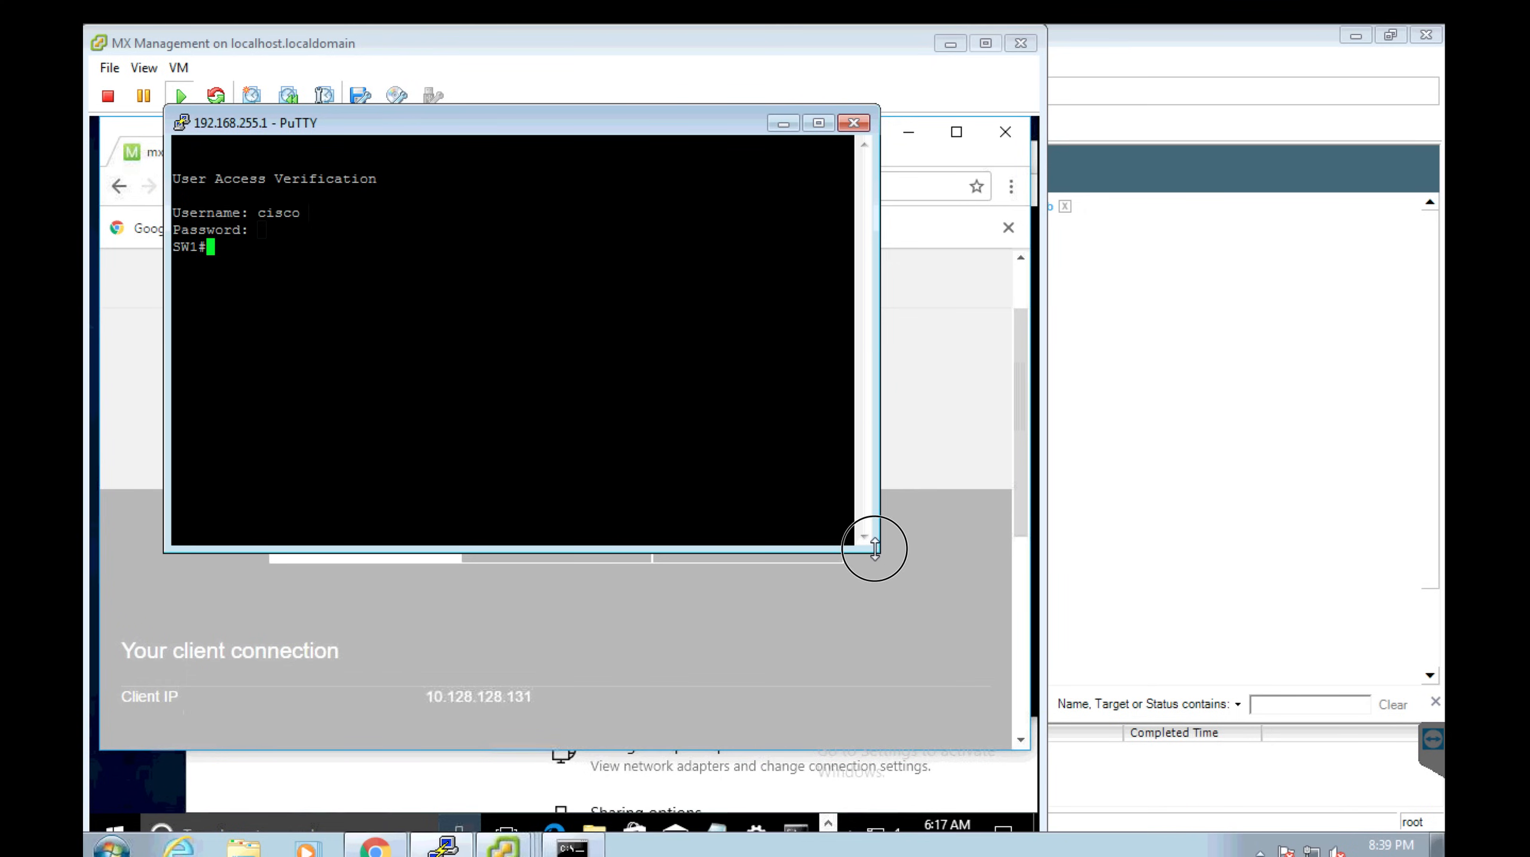
pyautogui.moveTo(875, 548); pyautogui.dragTo(1314, 536)
# List the interface descriptions with 'sh int desc' and locate the Gi0/23 MX80 MX4 link.
pyautogui.write('sh ')
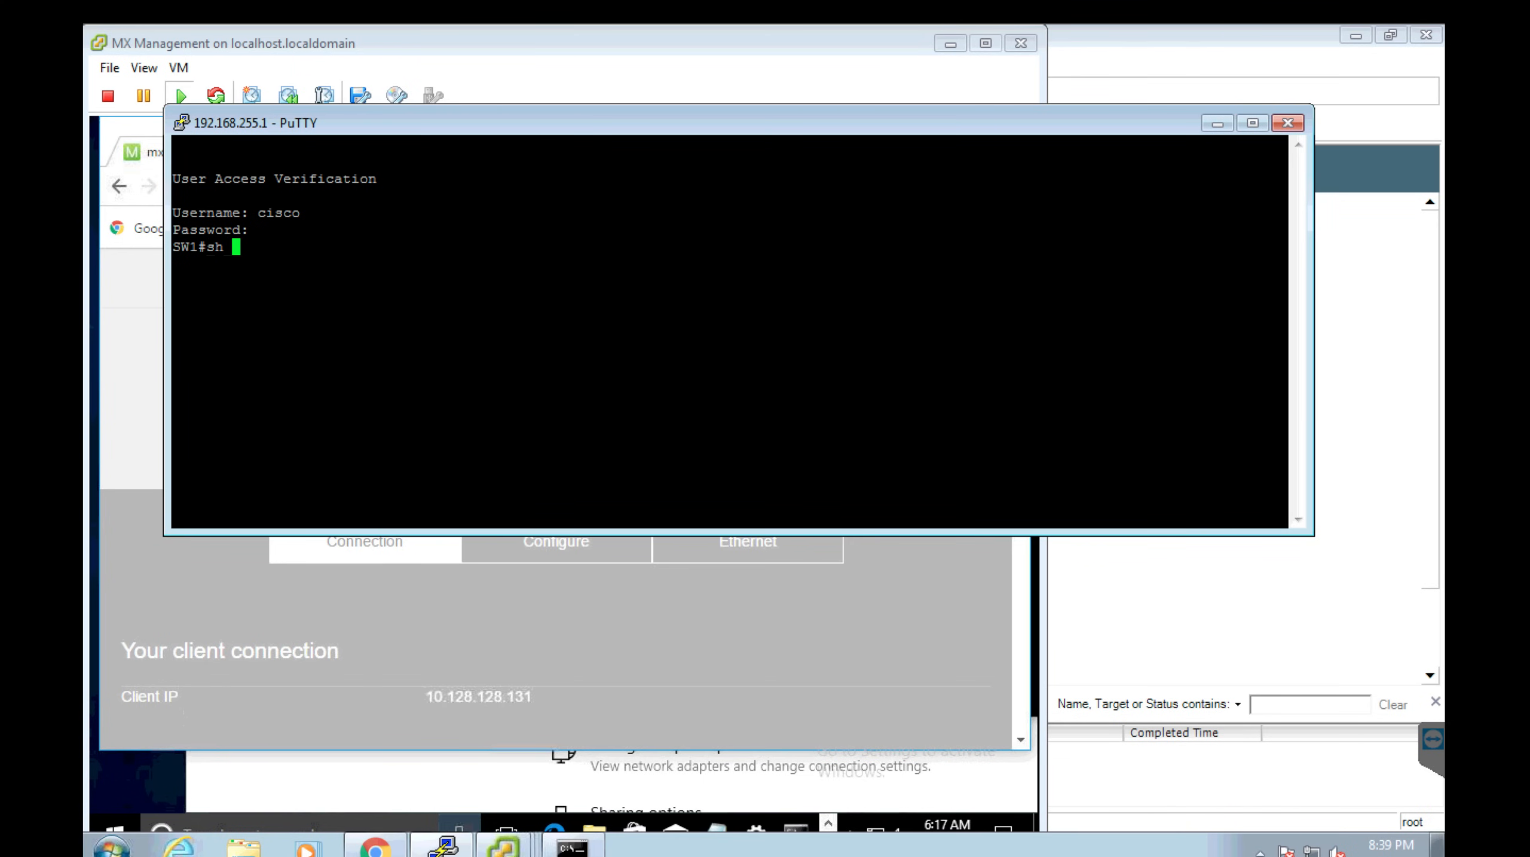
pyautogui.write('int desc')
pyautogui.press('Return')
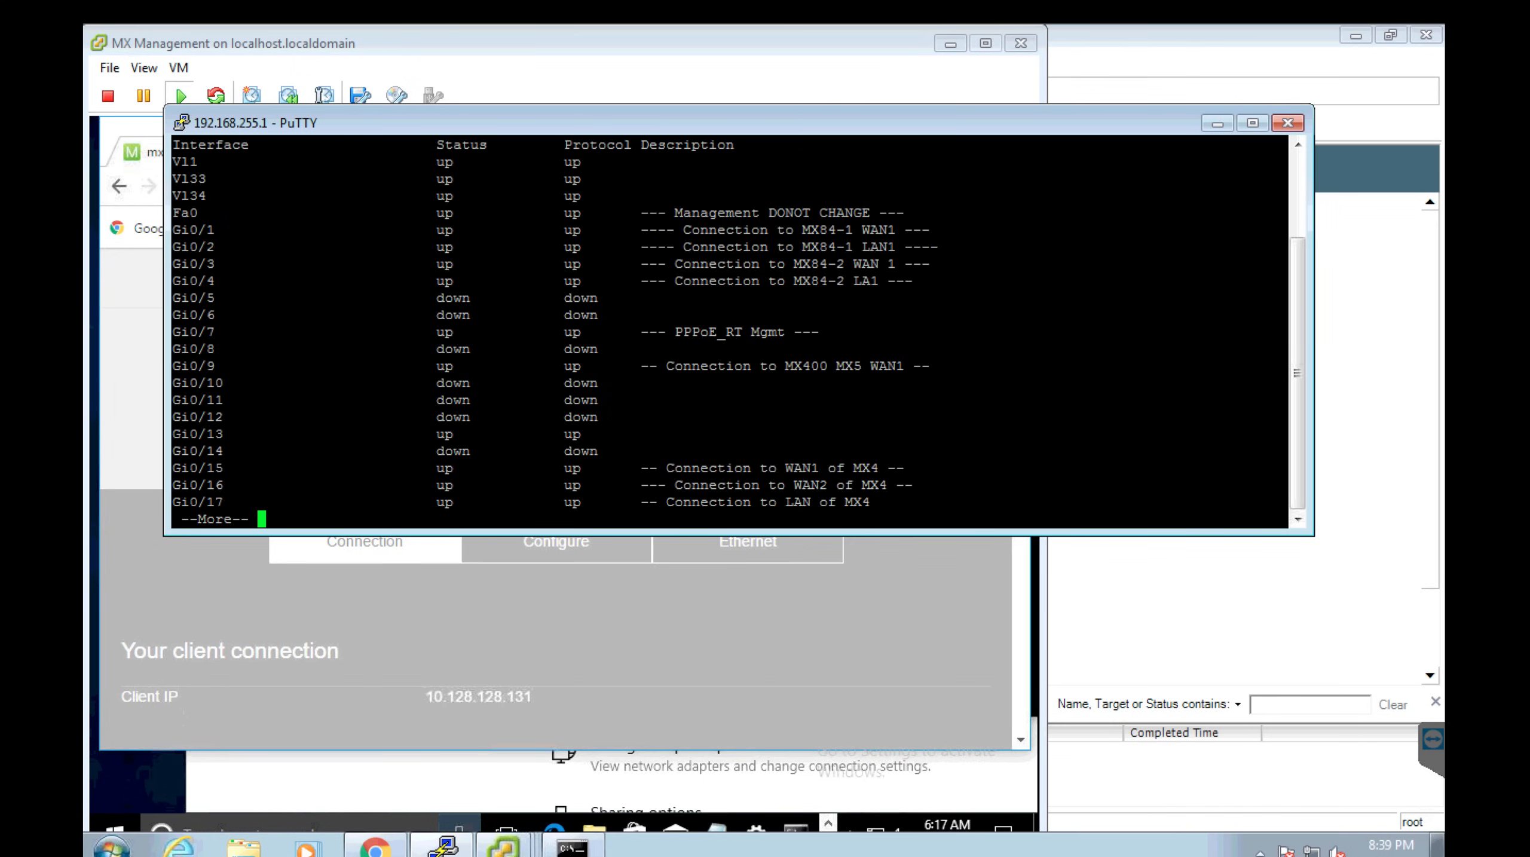
pyautogui.press('space')
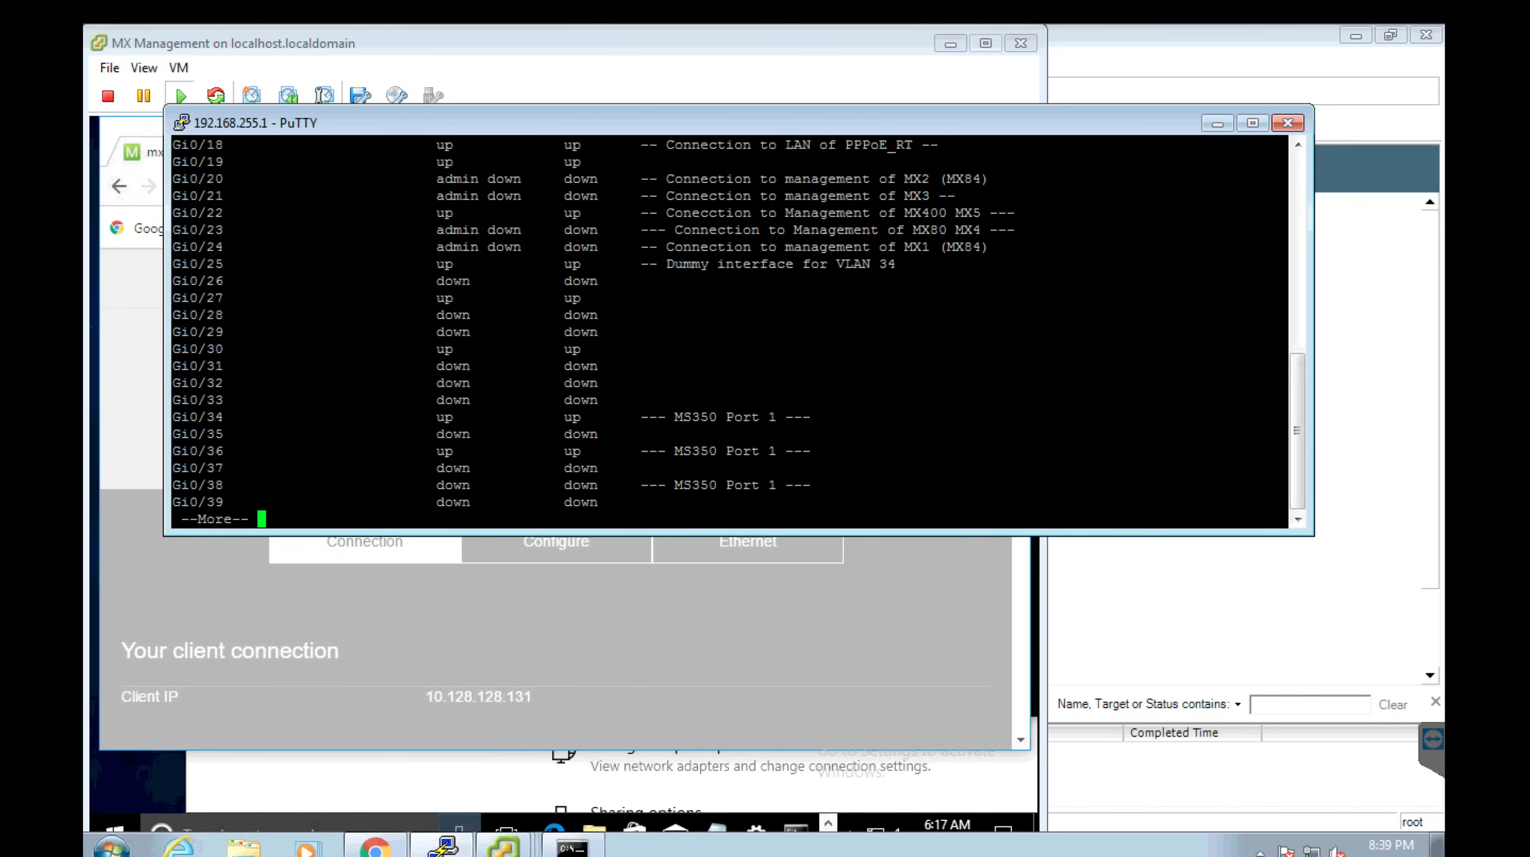
pyautogui.press('space')
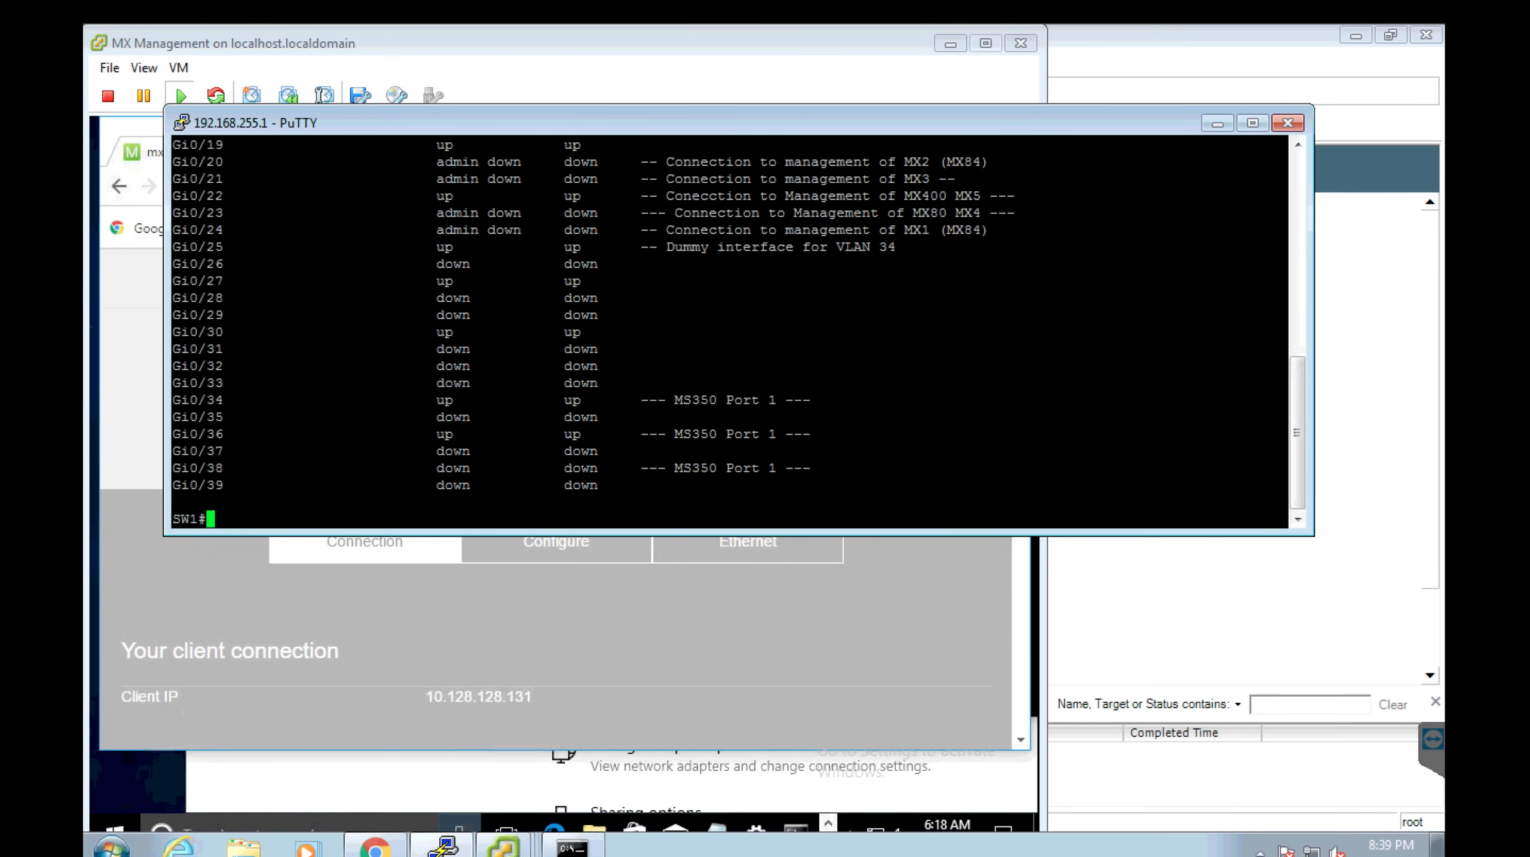
pyautogui.moveTo(982, 212); pyautogui.dragTo(302, 211)
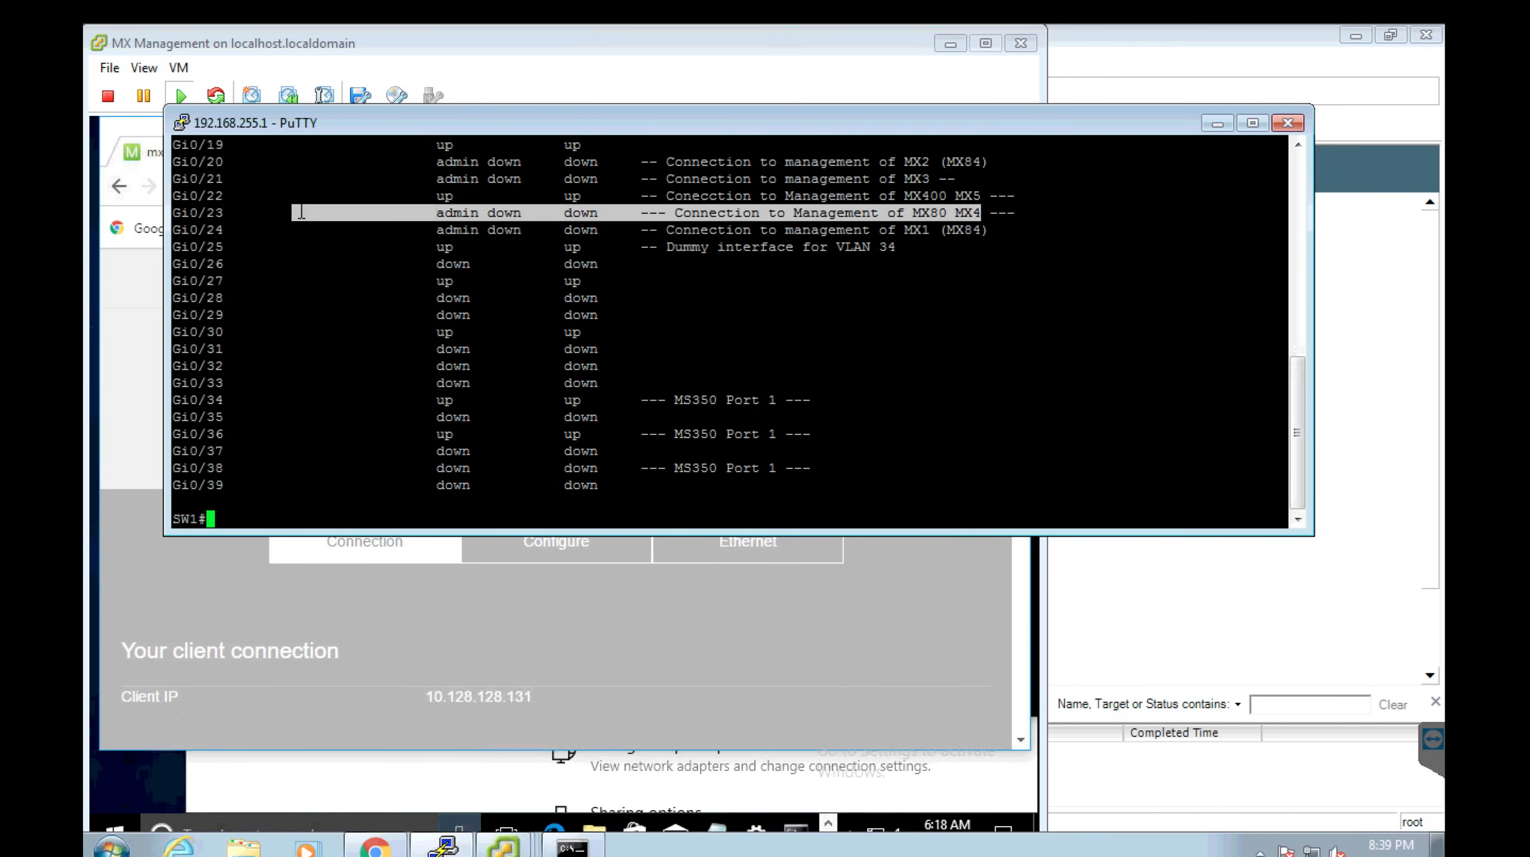
# In 'conf t', shut down interface Gi0/22 and bring up Gi0/23 with 'no shut'.
pyautogui.write('conf t')
pyautogui.press('Return')
pyautogui.write('int gi0/22')
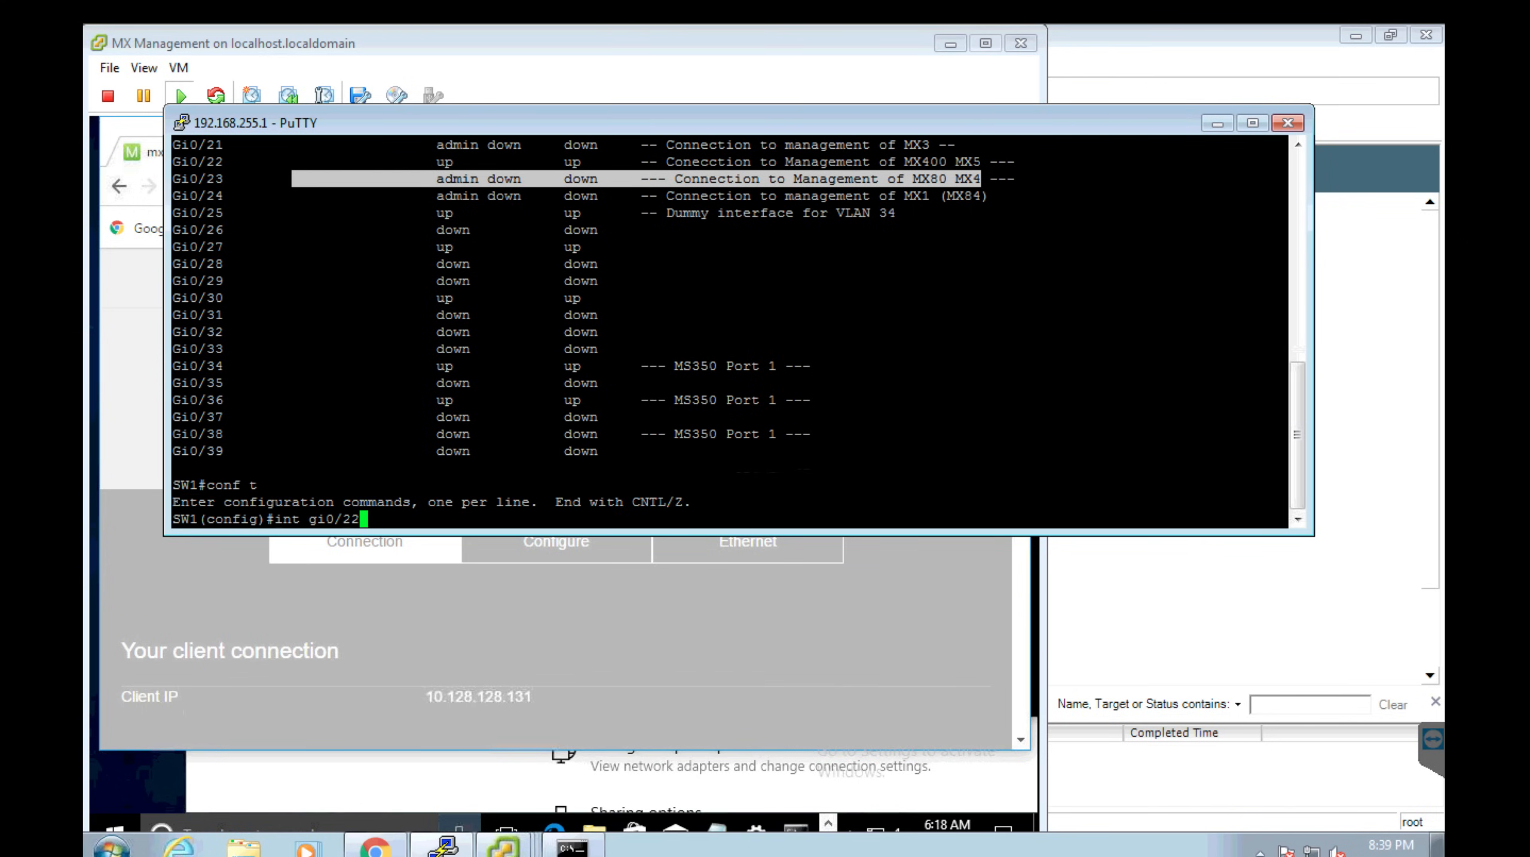
pyautogui.press('Return')
pyautogui.write('shut')
pyautogui.press('Return')
pyautogui.write('int gi0/2')
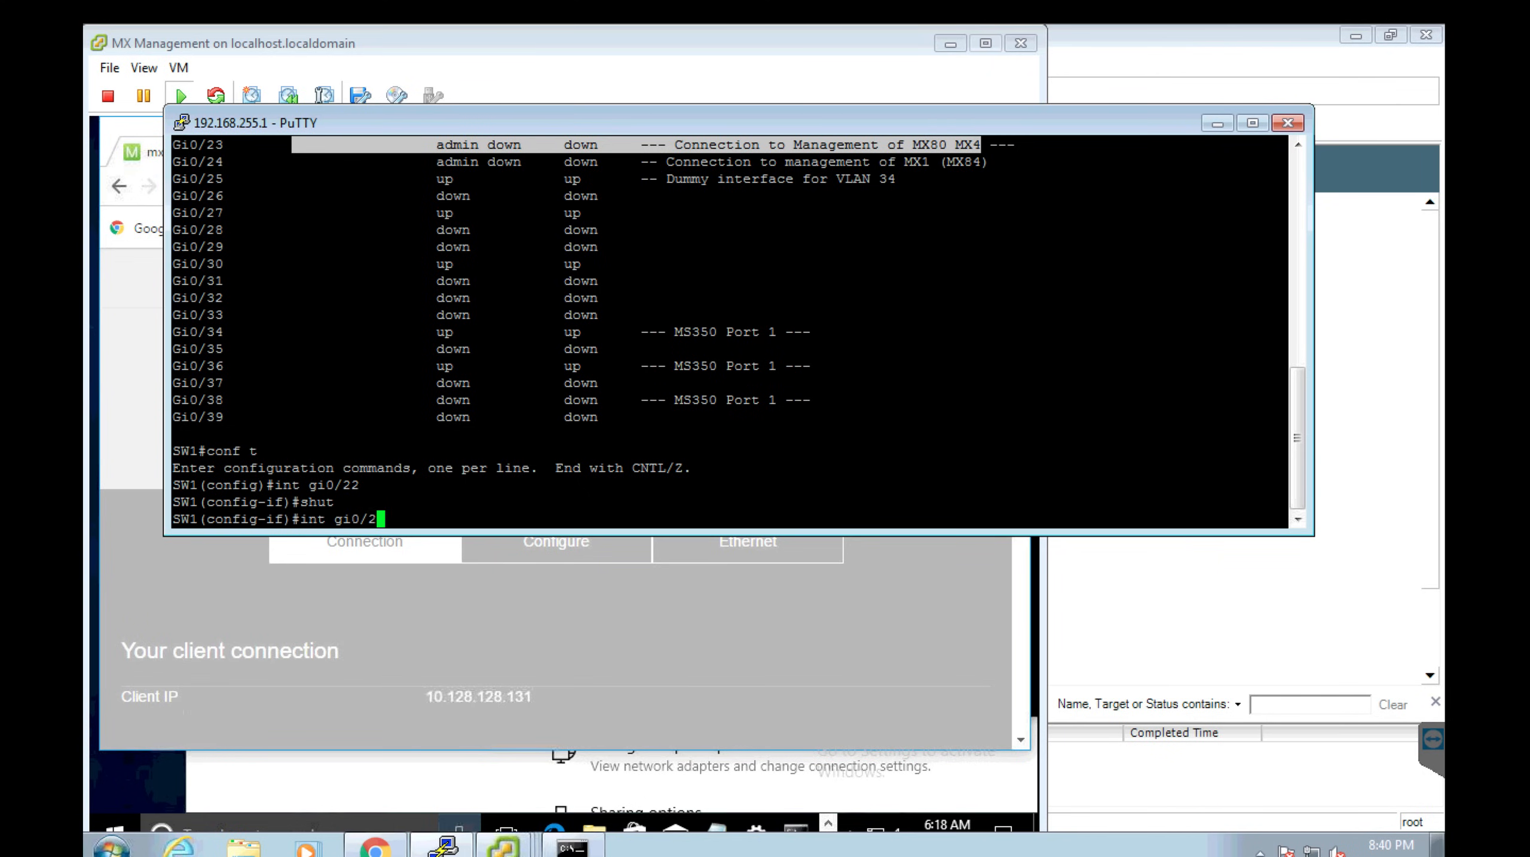
pyautogui.write('3')
pyautogui.press('Return')
pyautogui.write('no shut')
pyautogui.press('Return')
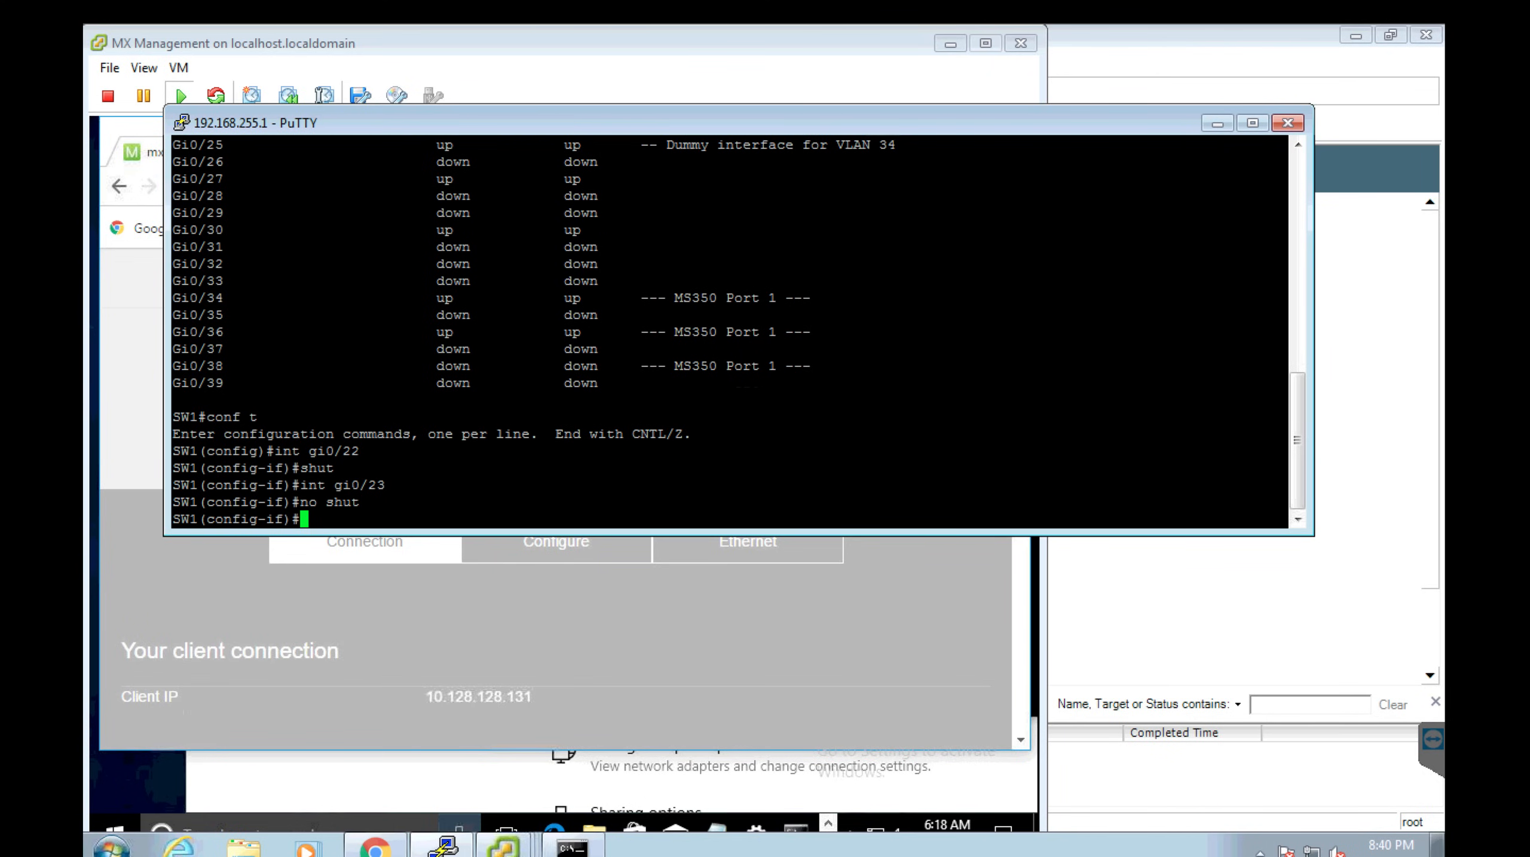
pyautogui.click(391, 571)
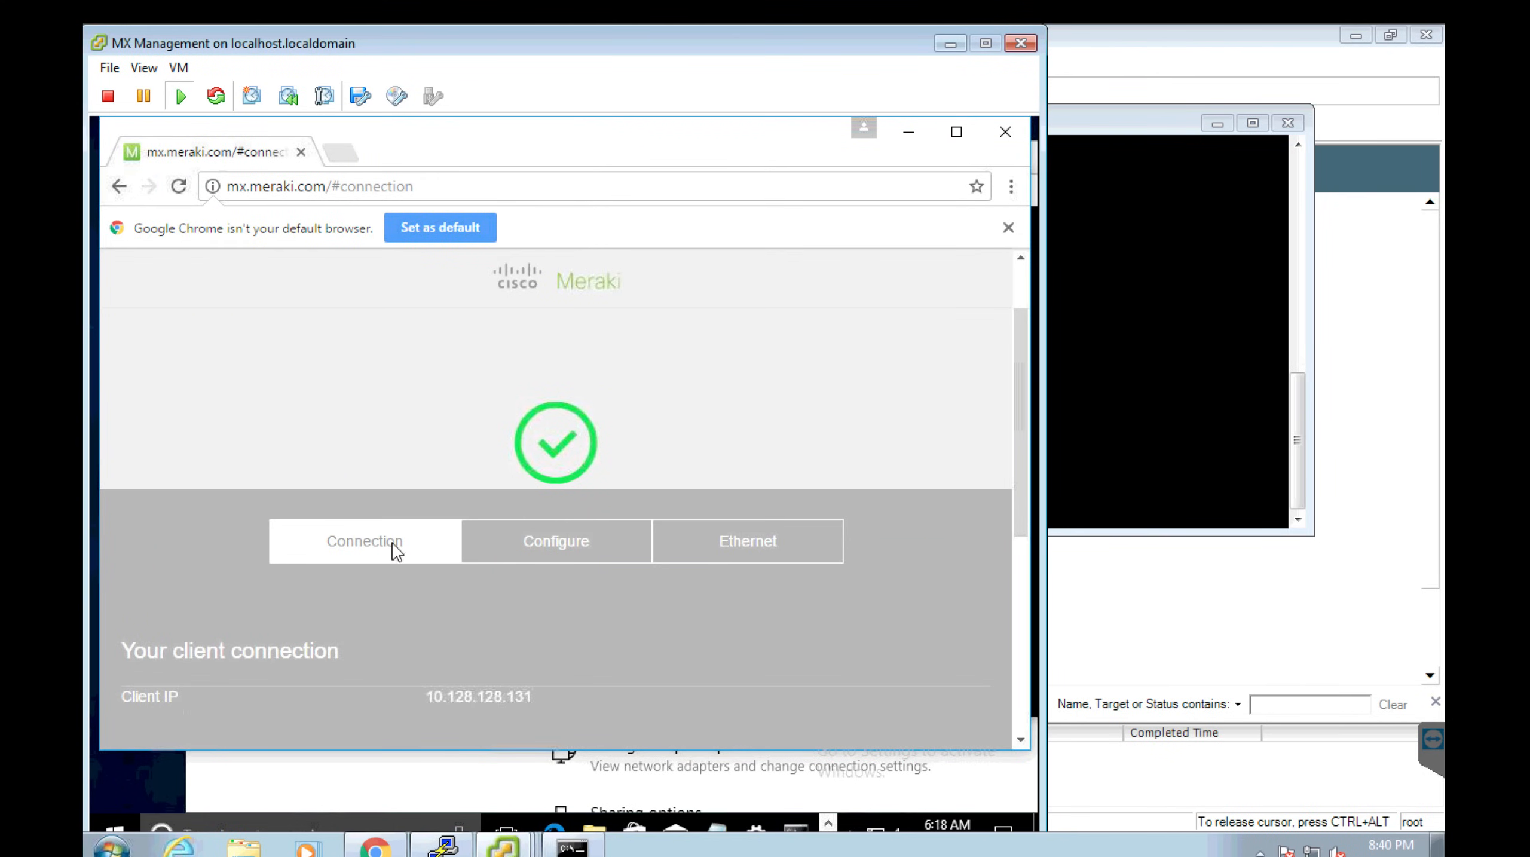
# Reload mx.meraki.com, confirm the appliance name ManU MX, and open the Configure section.
pyautogui.click(393, 191)
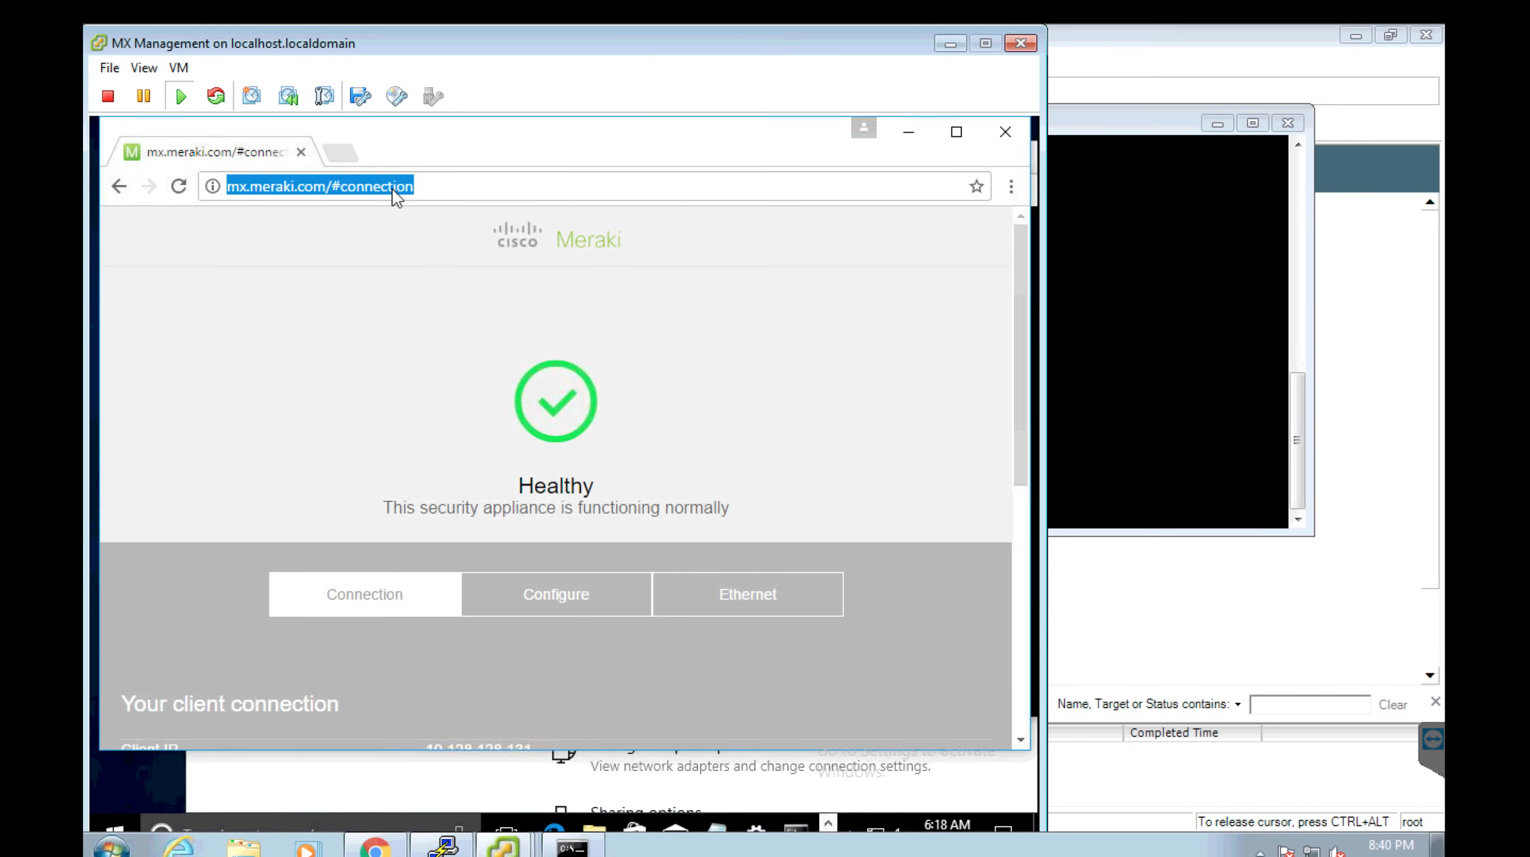
pyautogui.click(716, 286)
pyautogui.click(1028, 510)
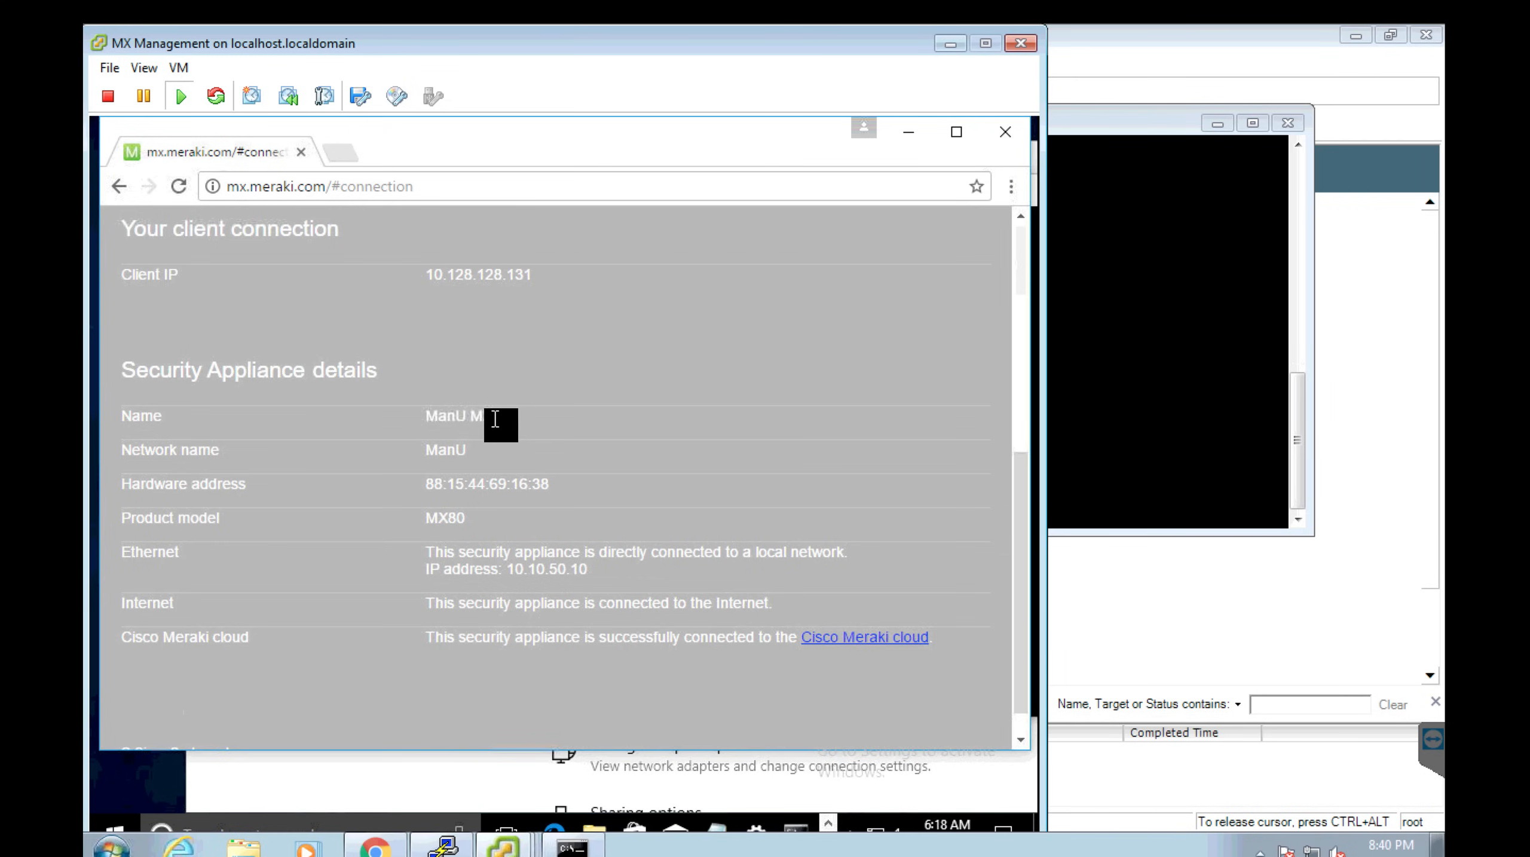
pyautogui.moveTo(498, 417); pyautogui.dragTo(422, 418)
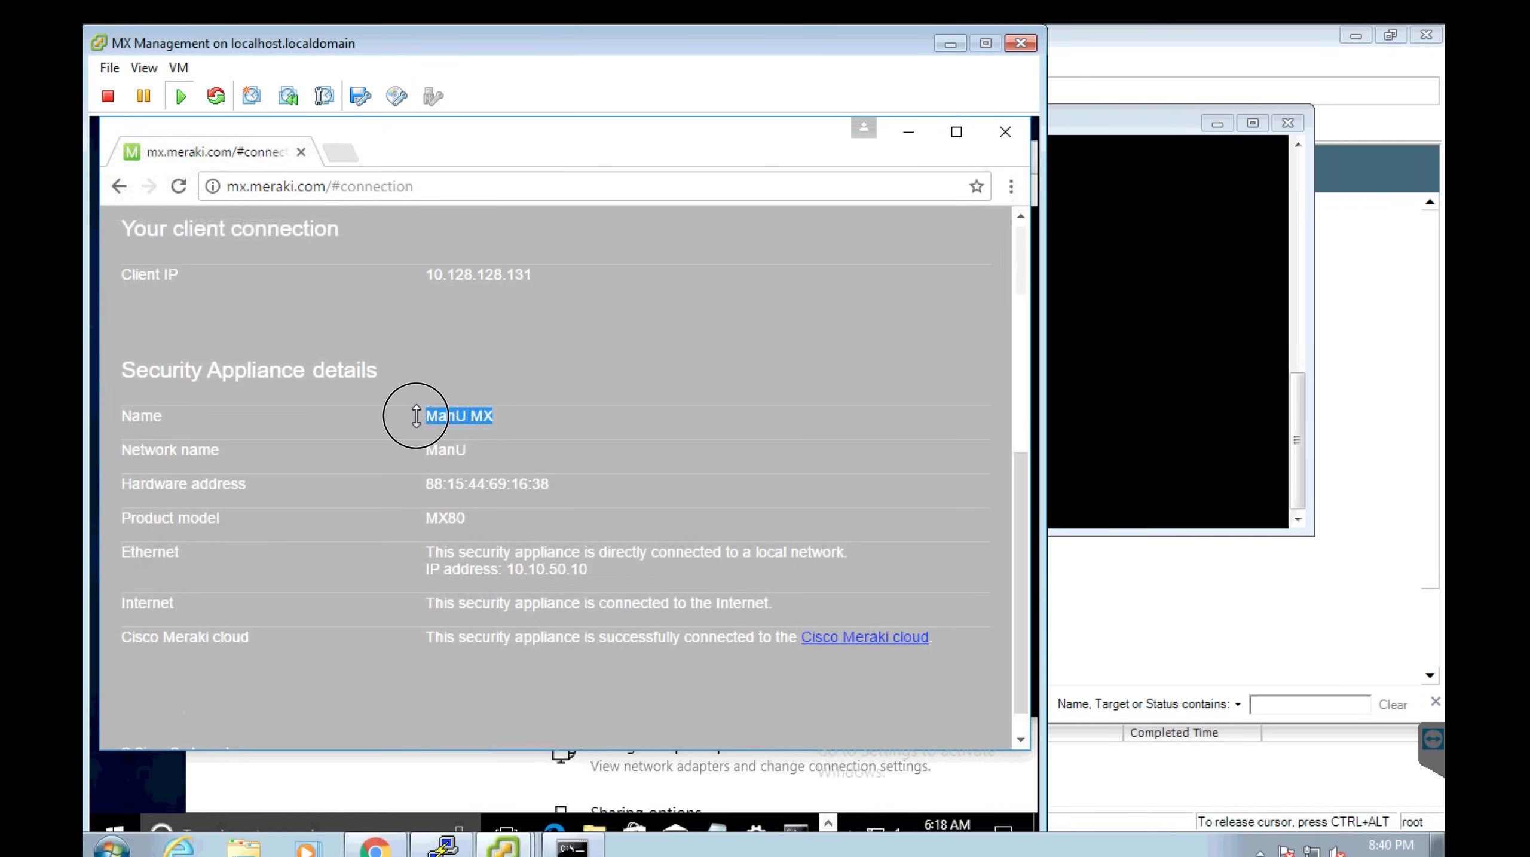
pyautogui.click(1022, 431)
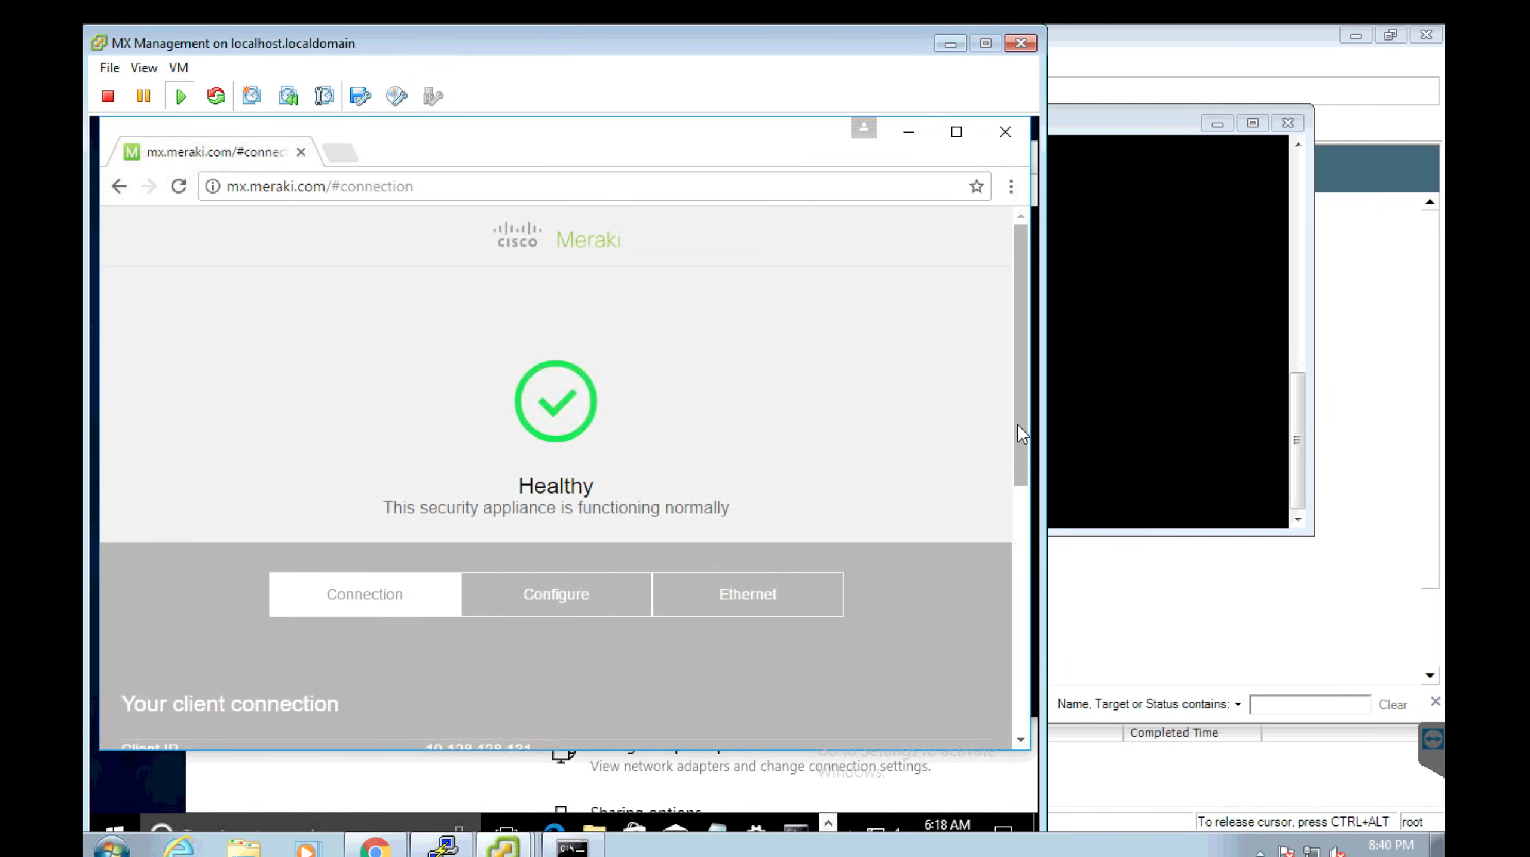
pyautogui.click(567, 597)
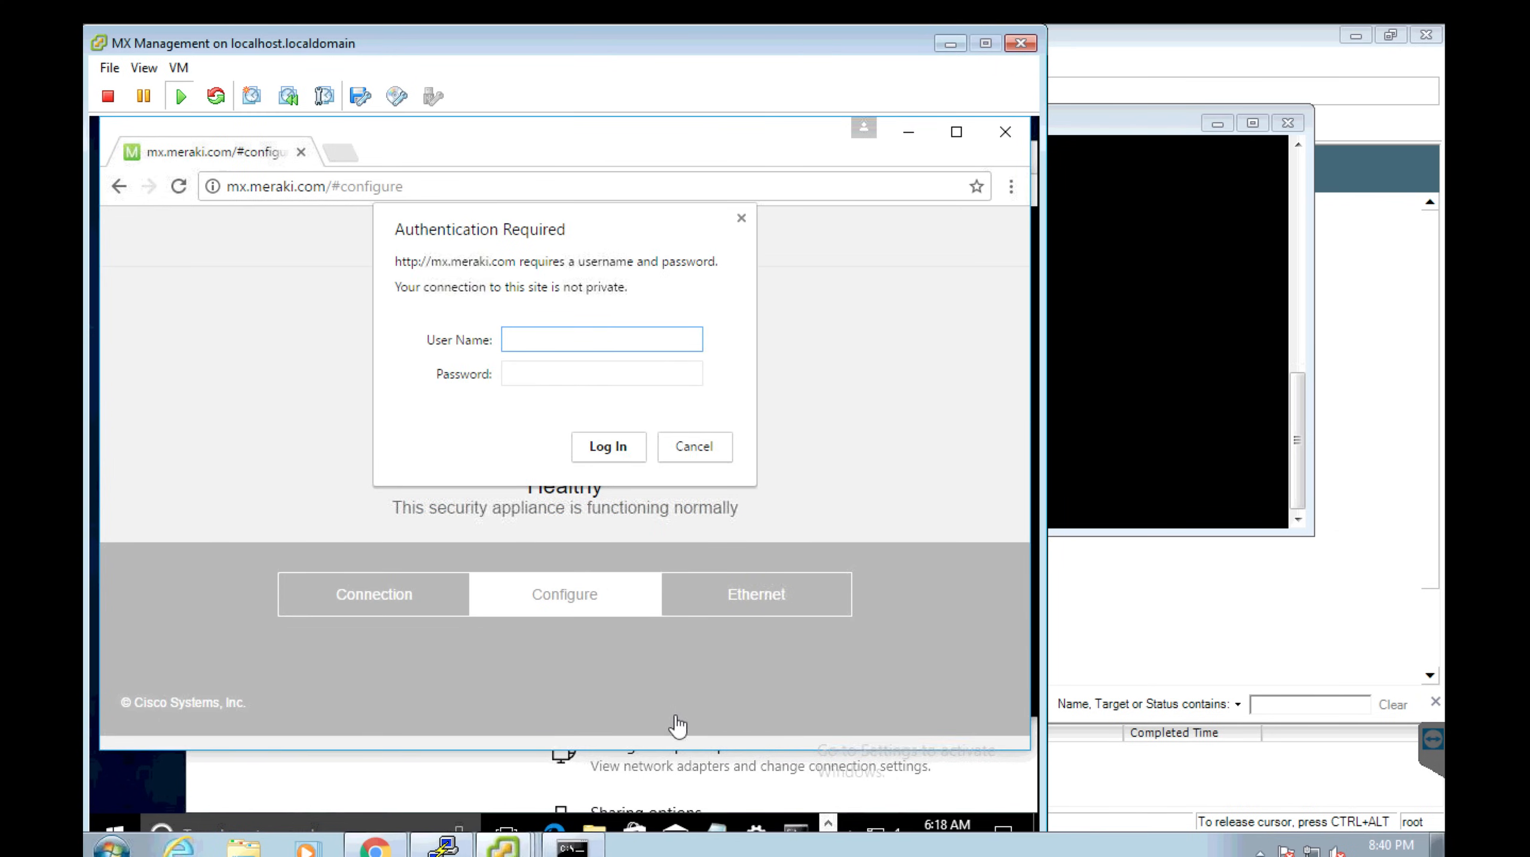
# Copy the MX4 serial number from the MX SN Notepad file.
pyautogui.click(718, 824)
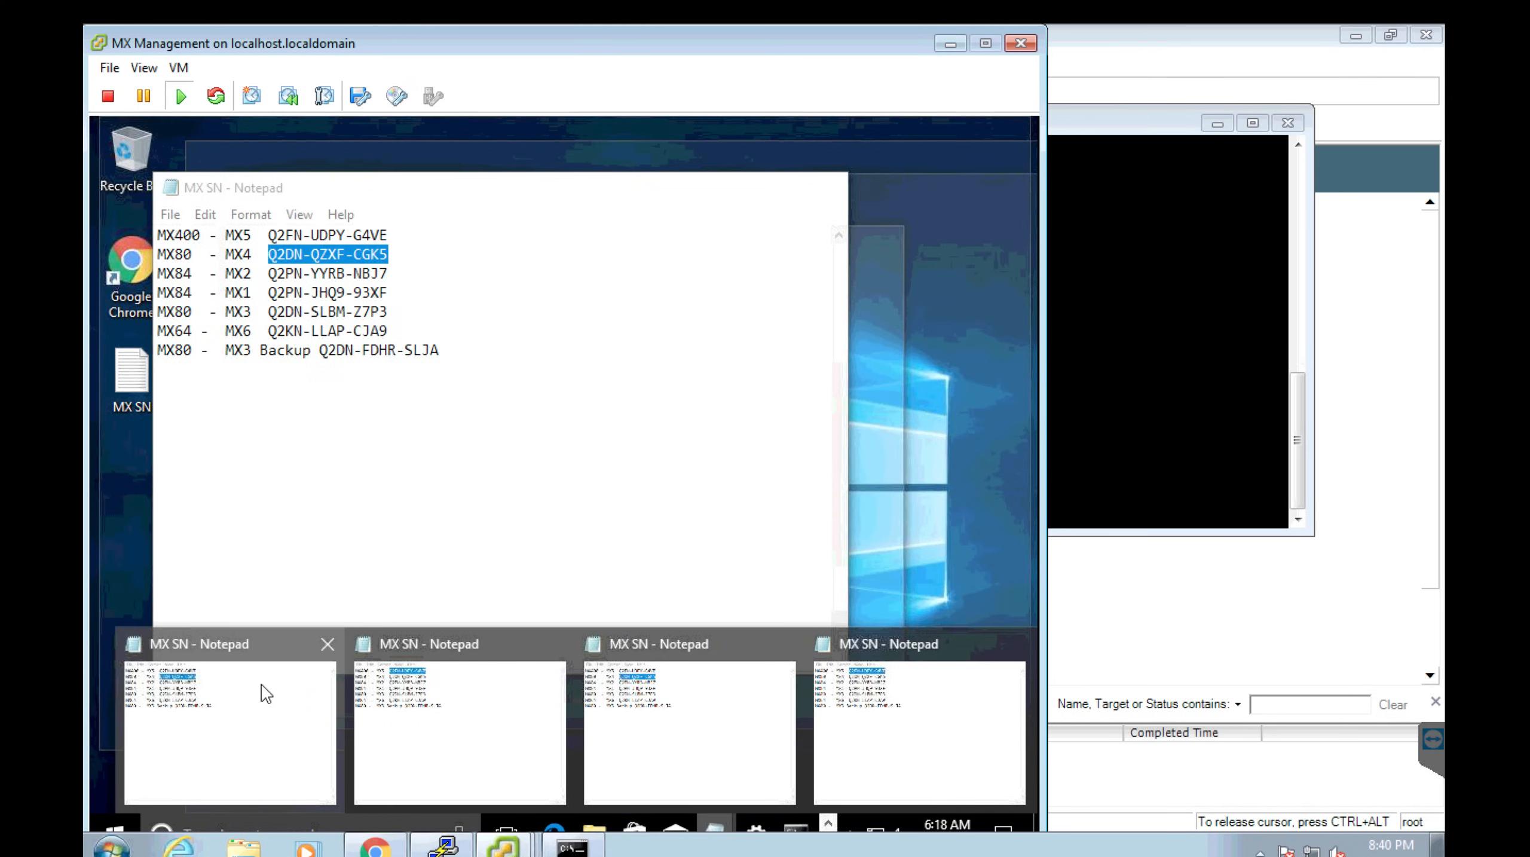
pyautogui.click(262, 685)
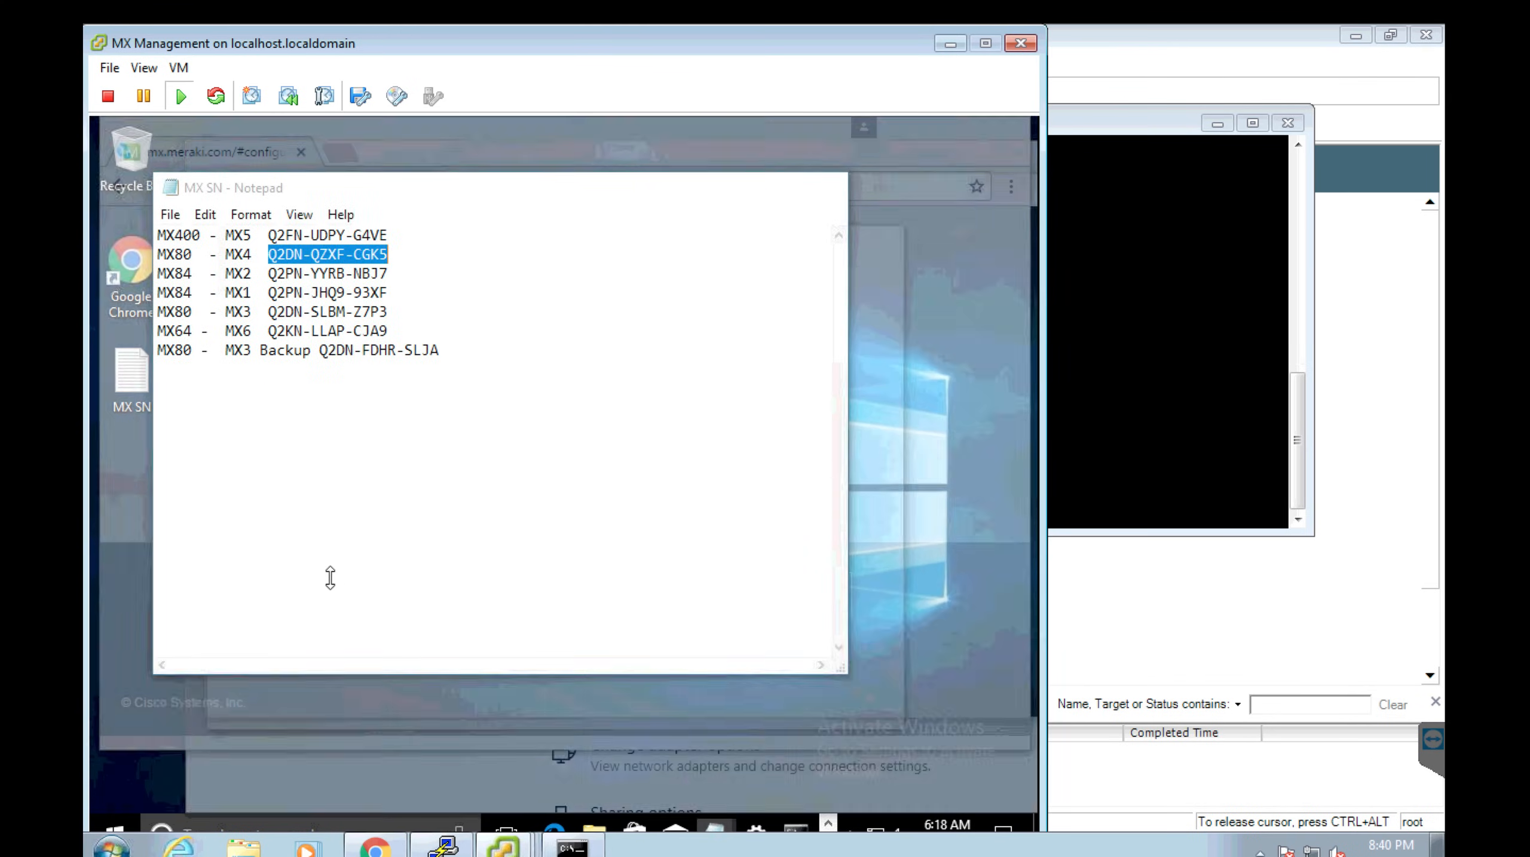
pyautogui.rightClick(370, 254)
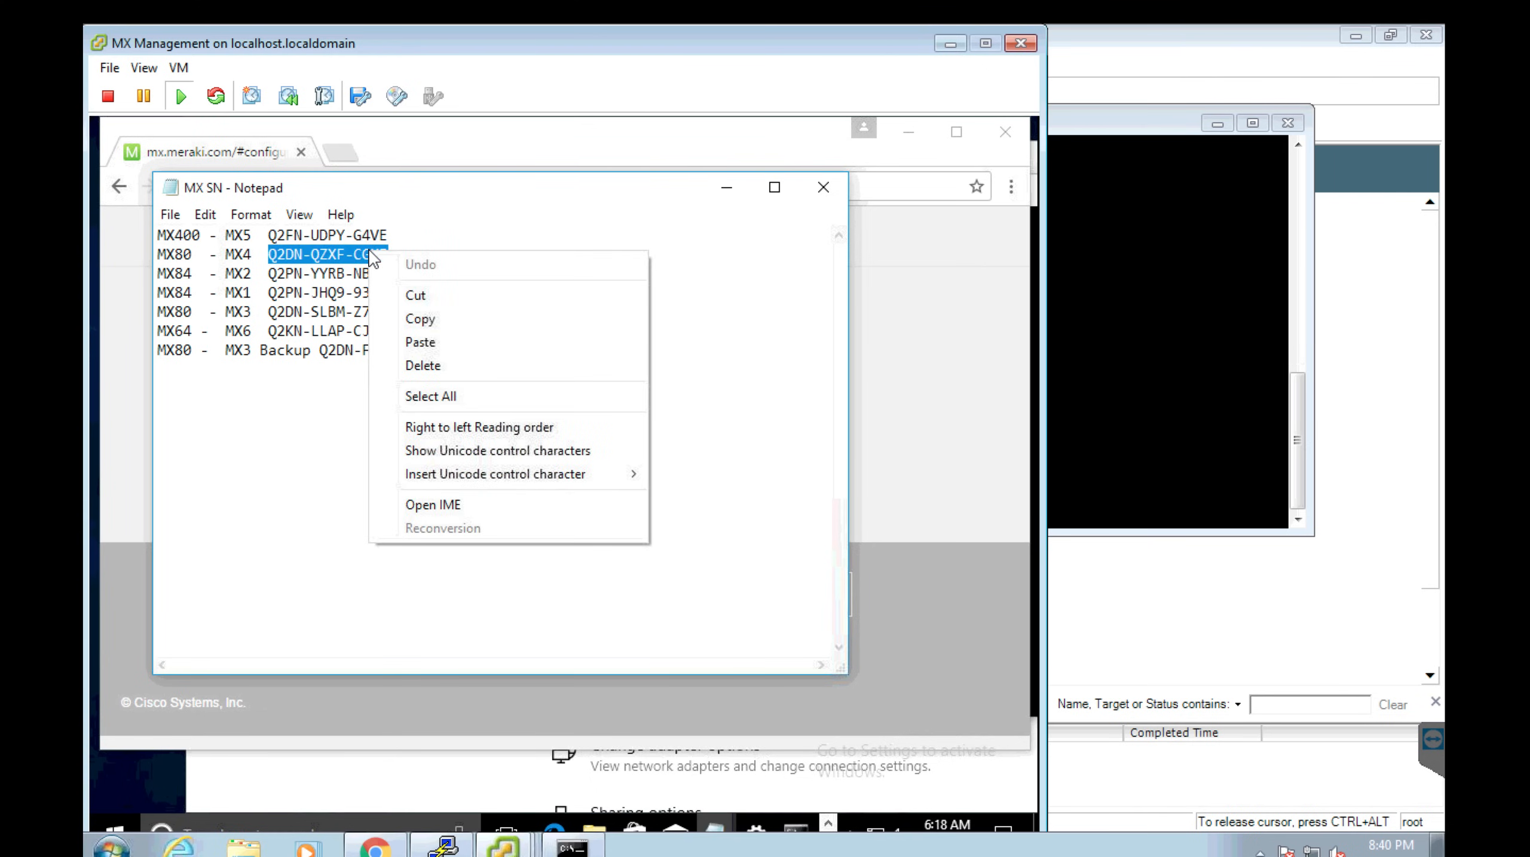
pyautogui.click(414, 318)
# Paste the serial number as the User Name in the Authentication dialog and log in.
pyautogui.click(928, 353)
pyautogui.click(587, 339)
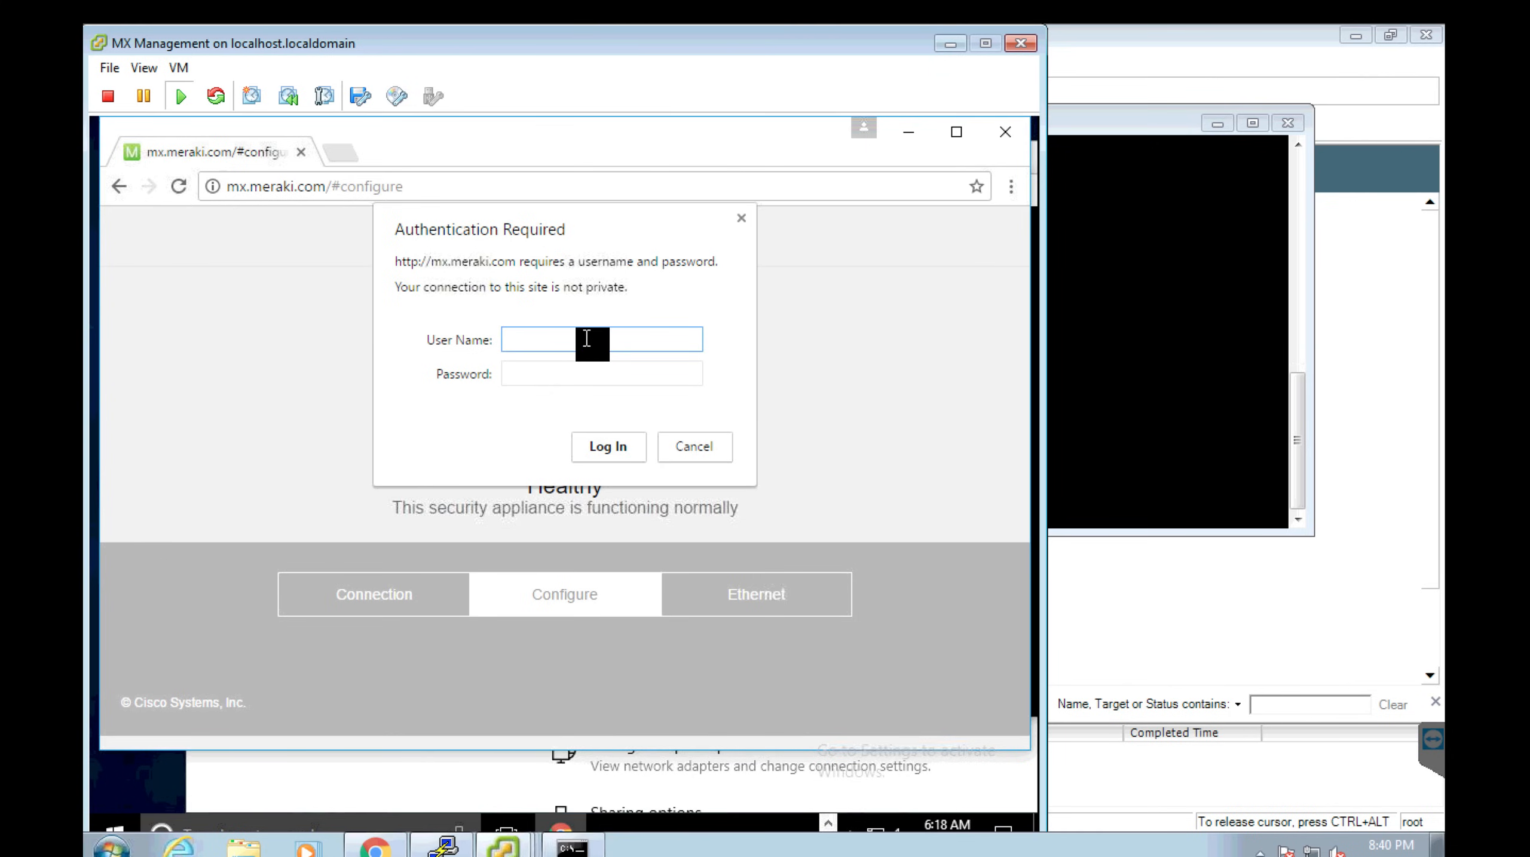
pyautogui.rightClick(586, 339)
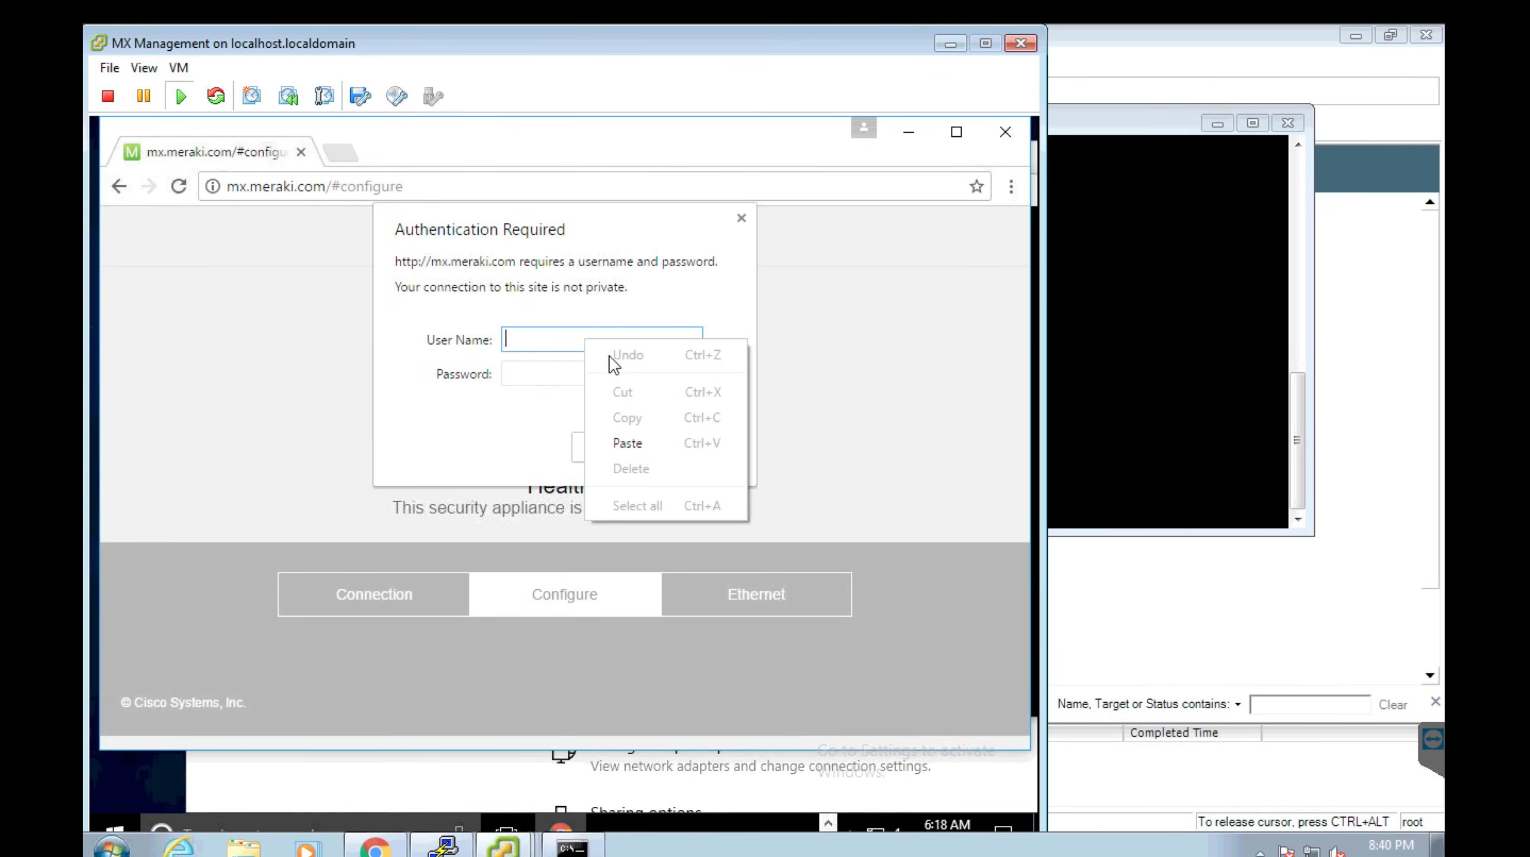
pyautogui.click(640, 444)
pyautogui.click(639, 445)
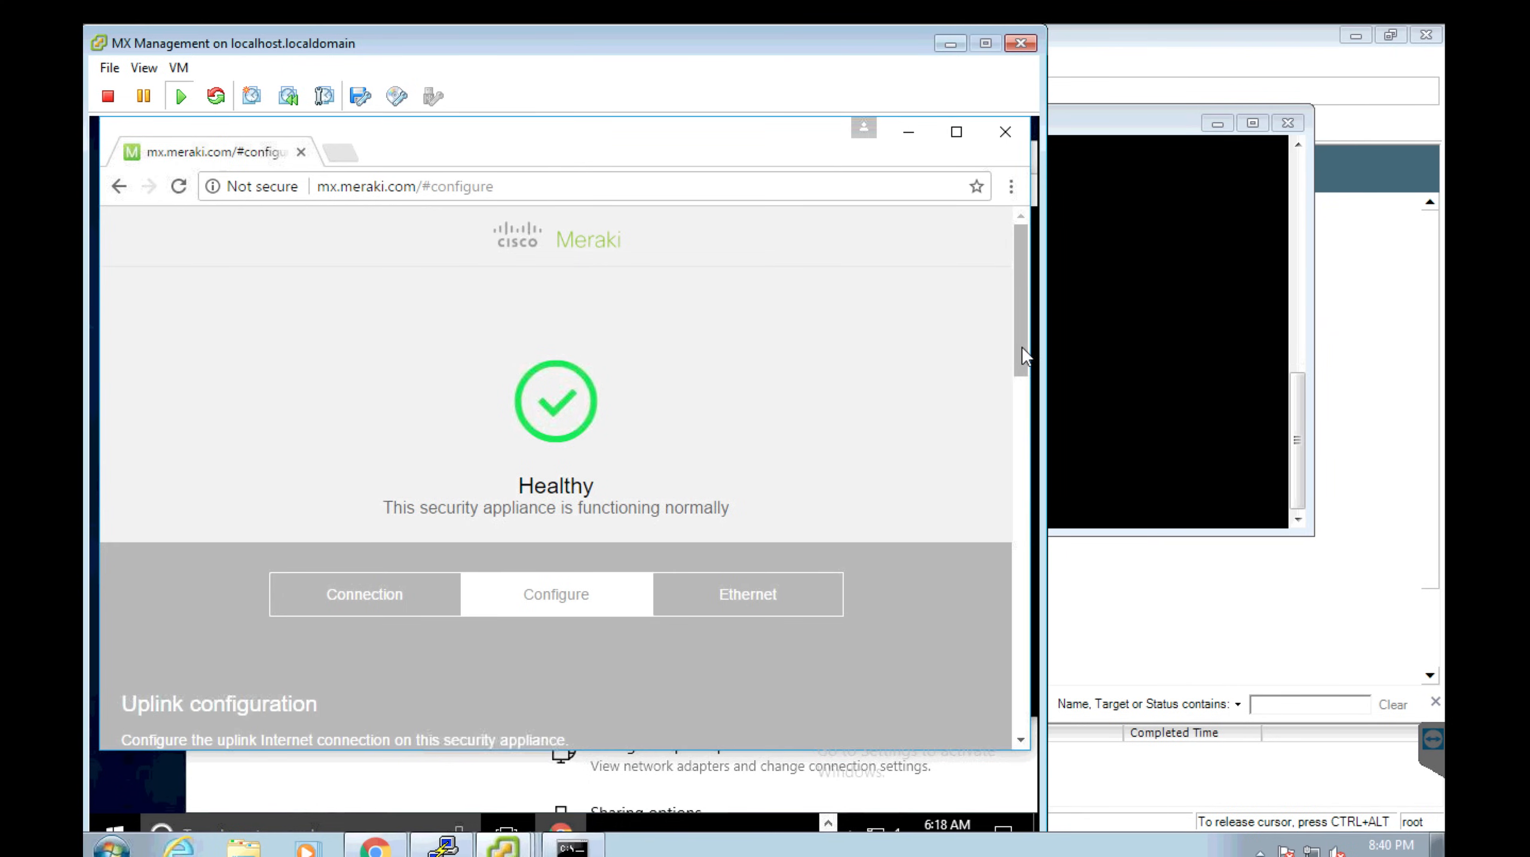
# Set Port 2 to no VLAN tagging, Direct connection type and Static IP assignment.
pyautogui.click(1018, 438)
pyautogui.click(1018, 438)
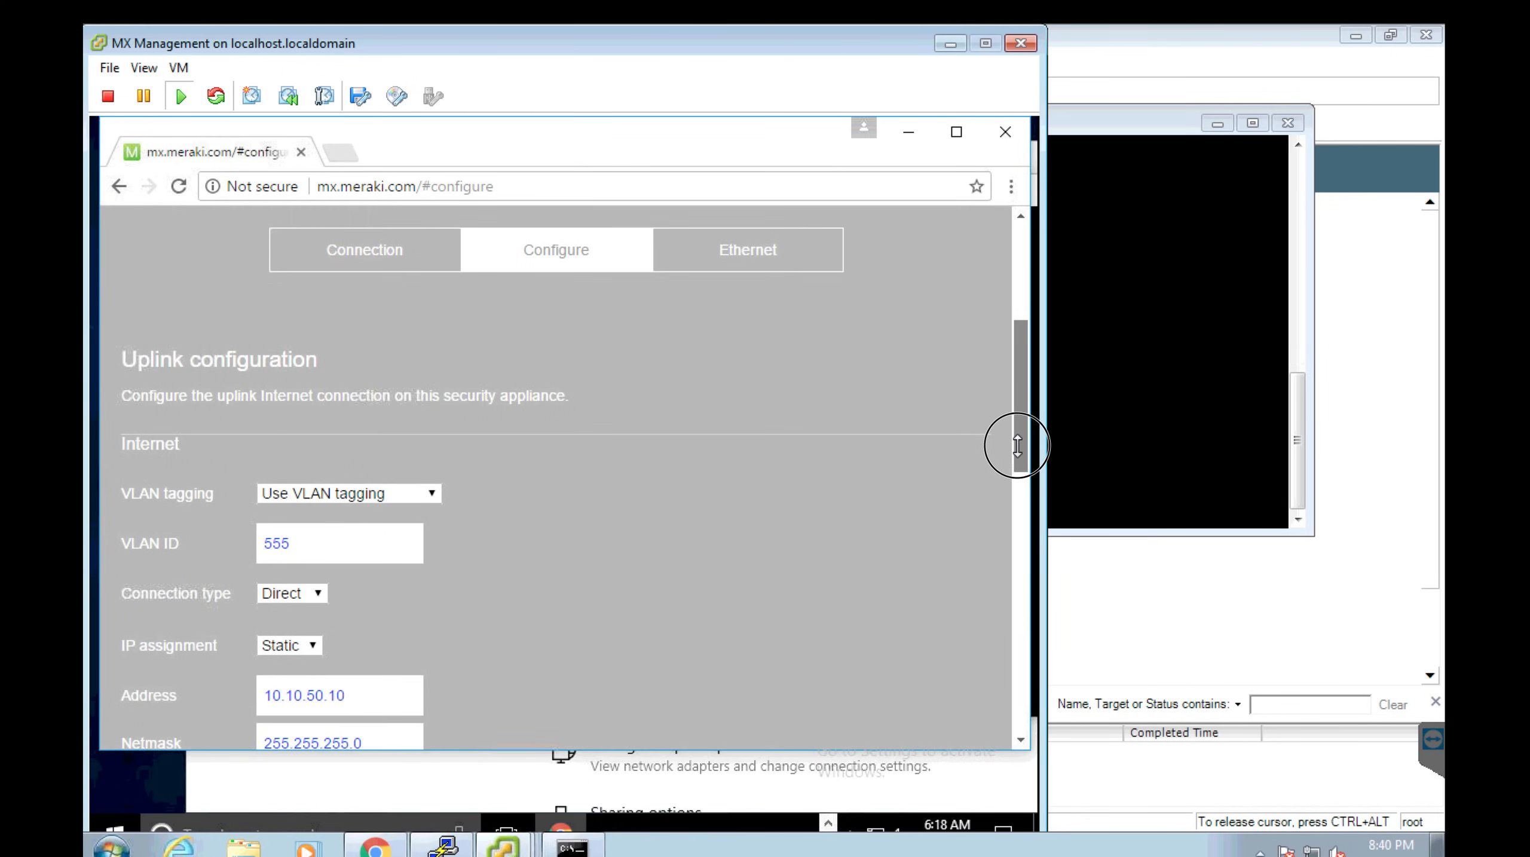
pyautogui.moveTo(1018, 449); pyautogui.dragTo(1054, 650)
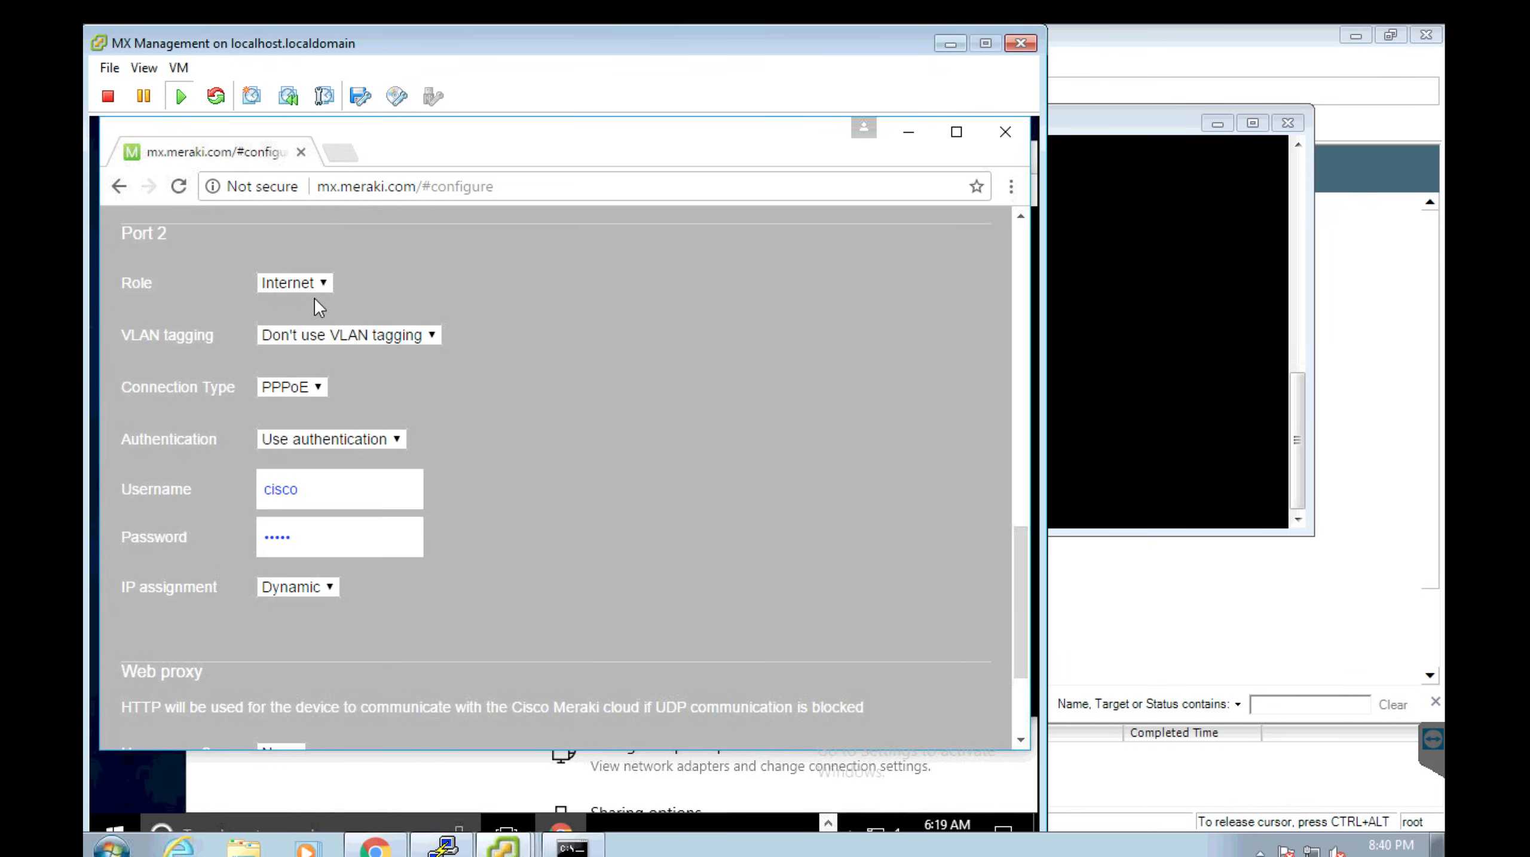
pyautogui.click(338, 336)
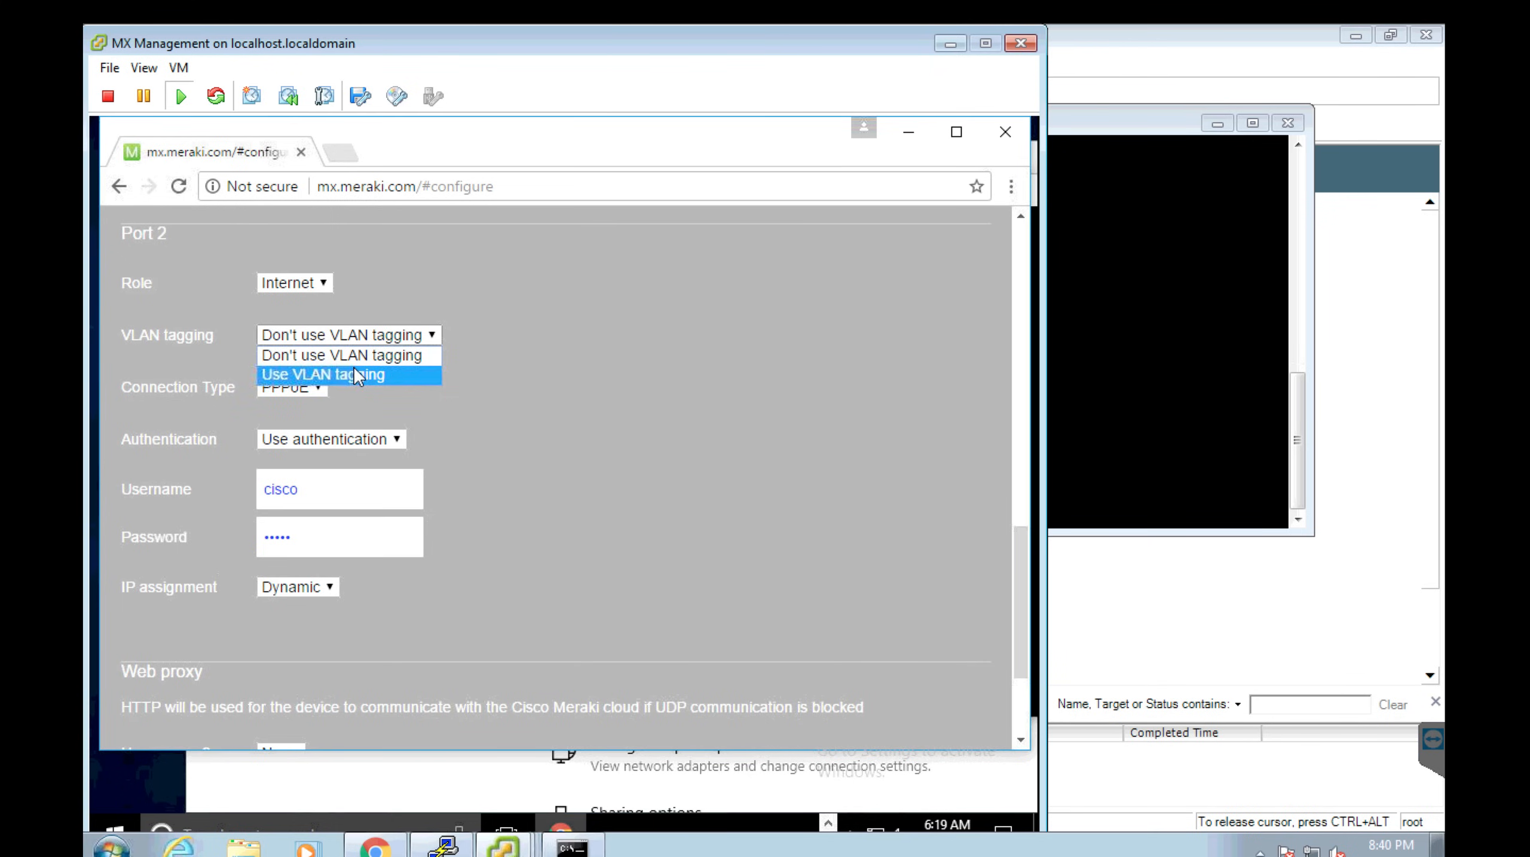
pyautogui.click(339, 360)
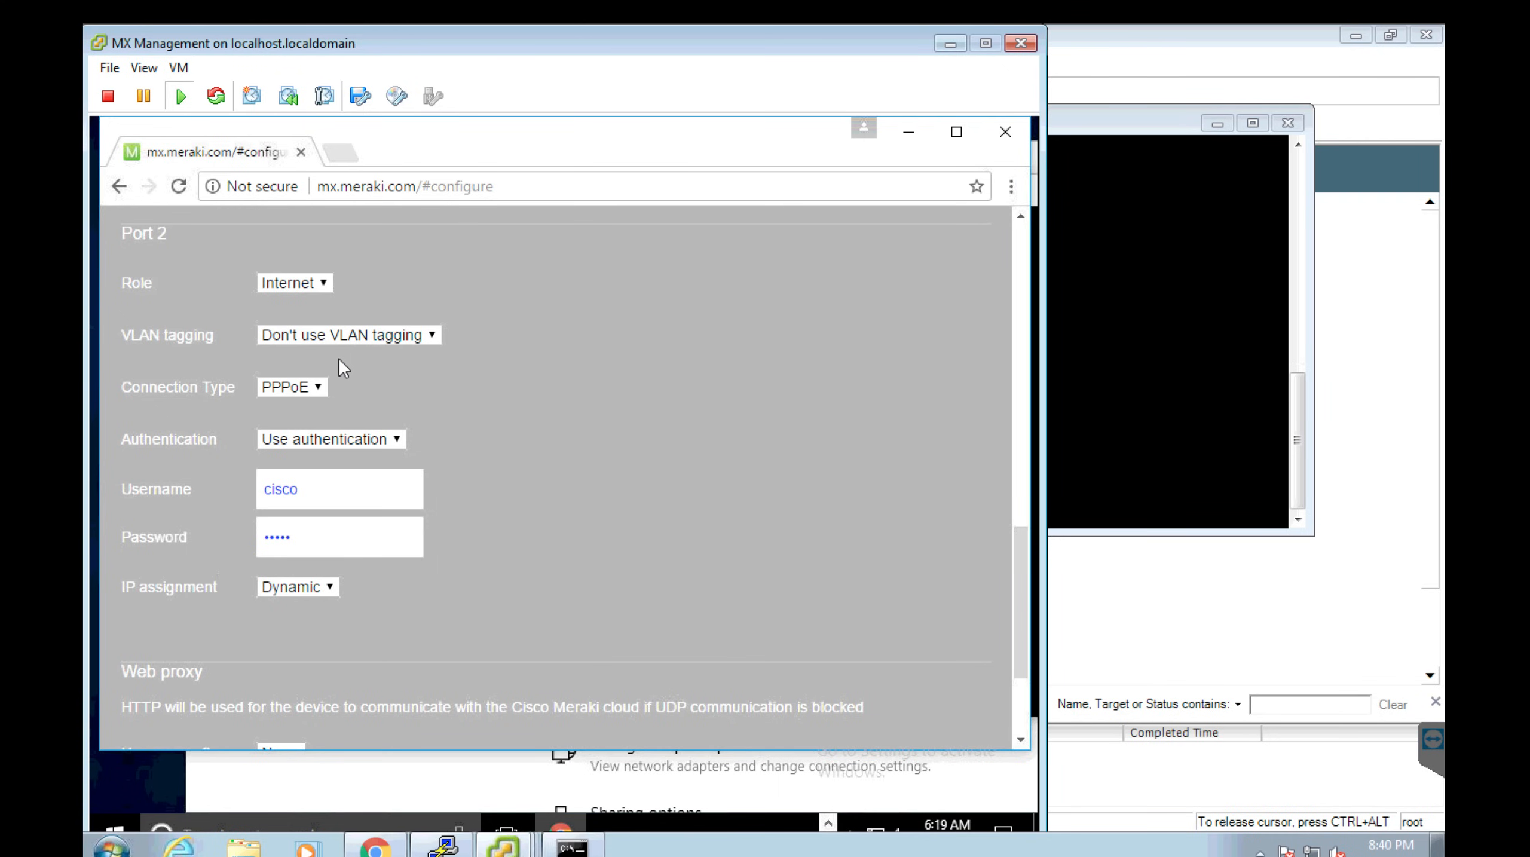
pyautogui.click(317, 390)
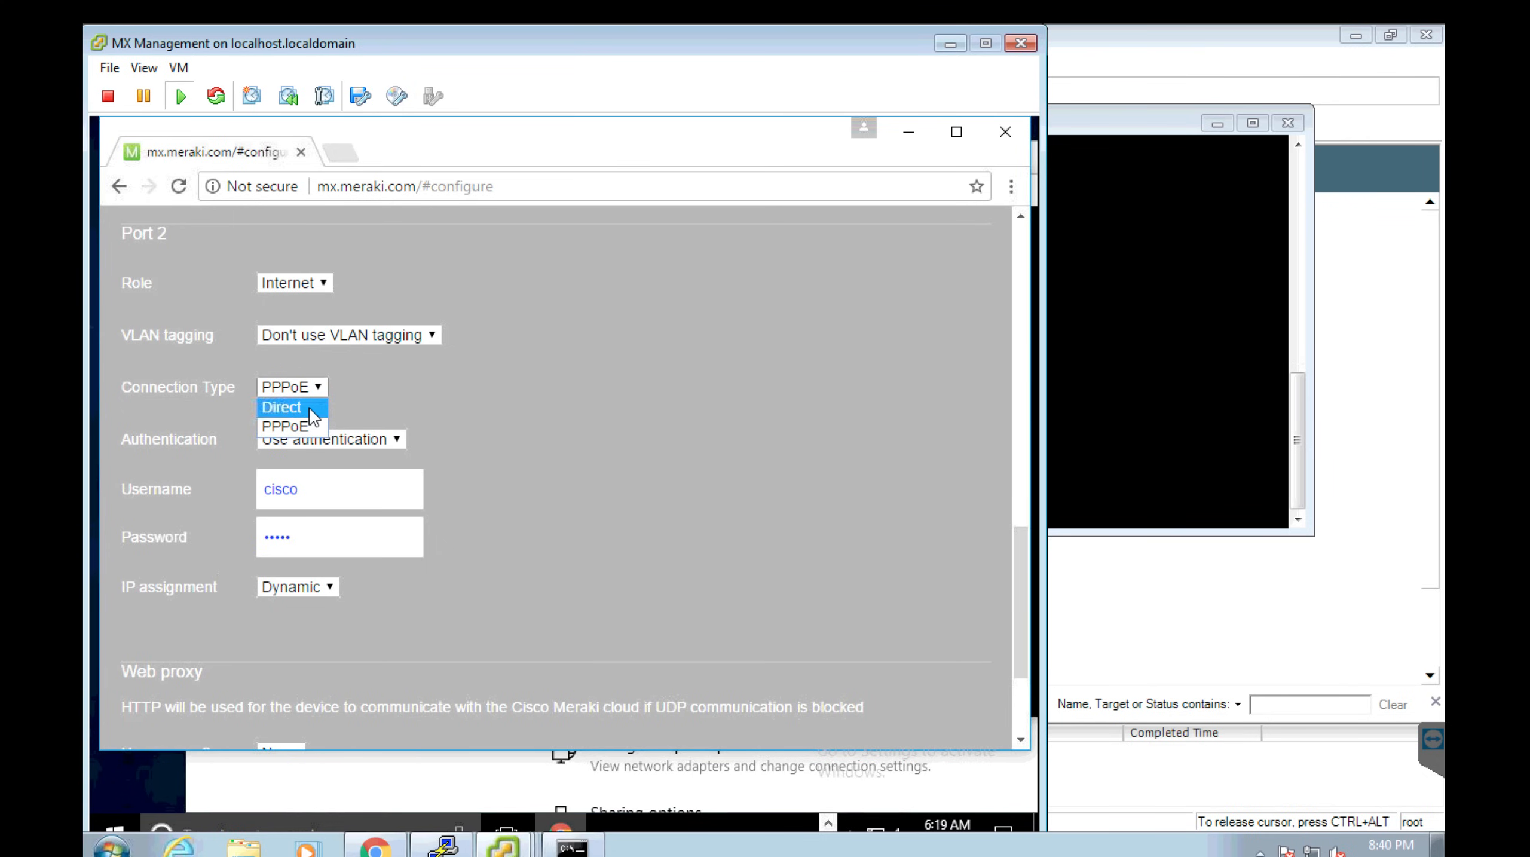
pyautogui.click(308, 408)
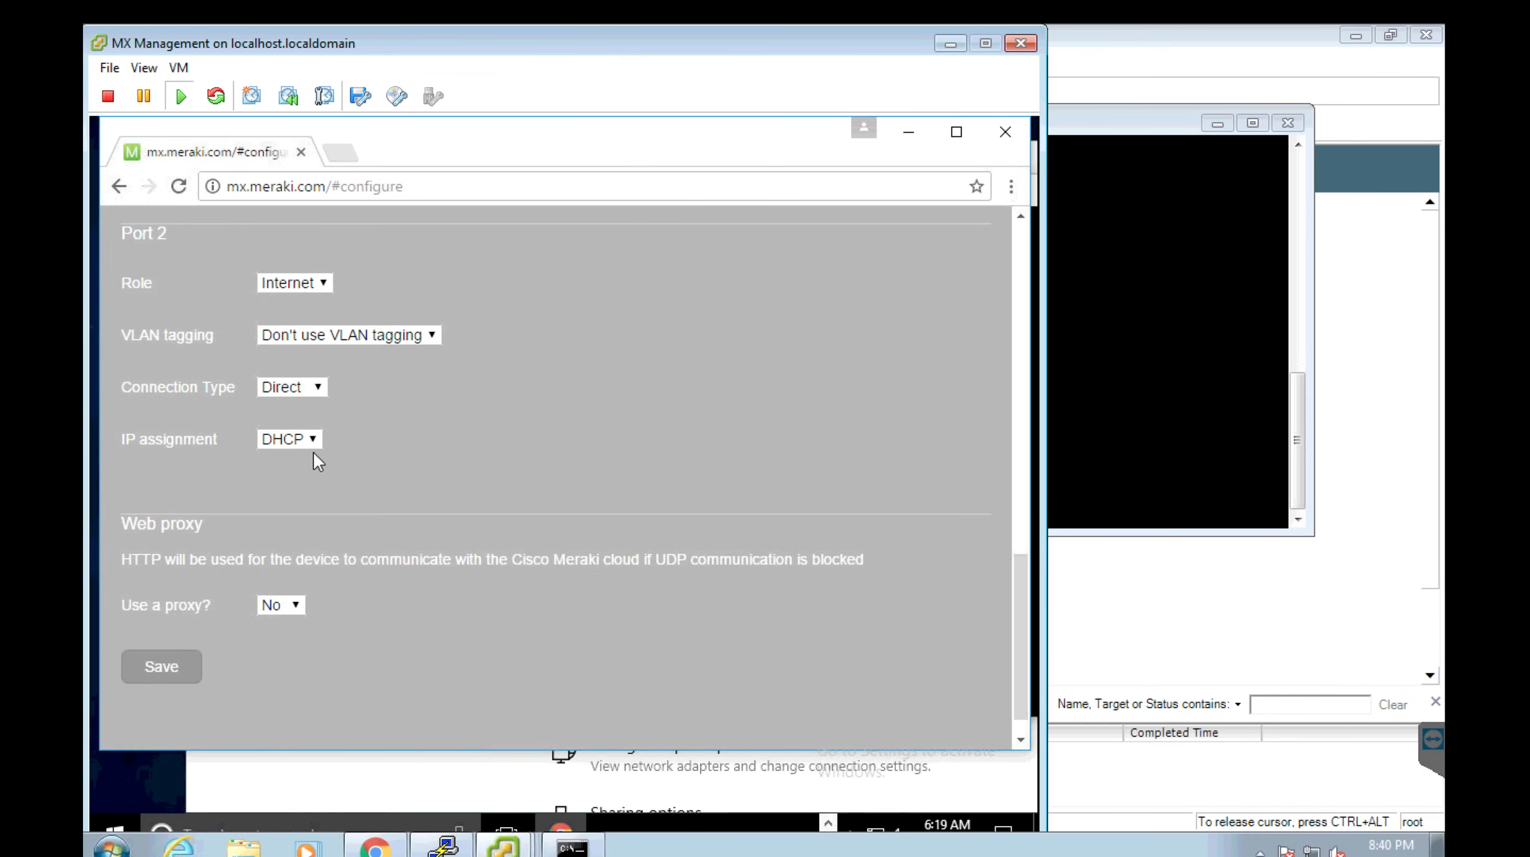
pyautogui.click(289, 438)
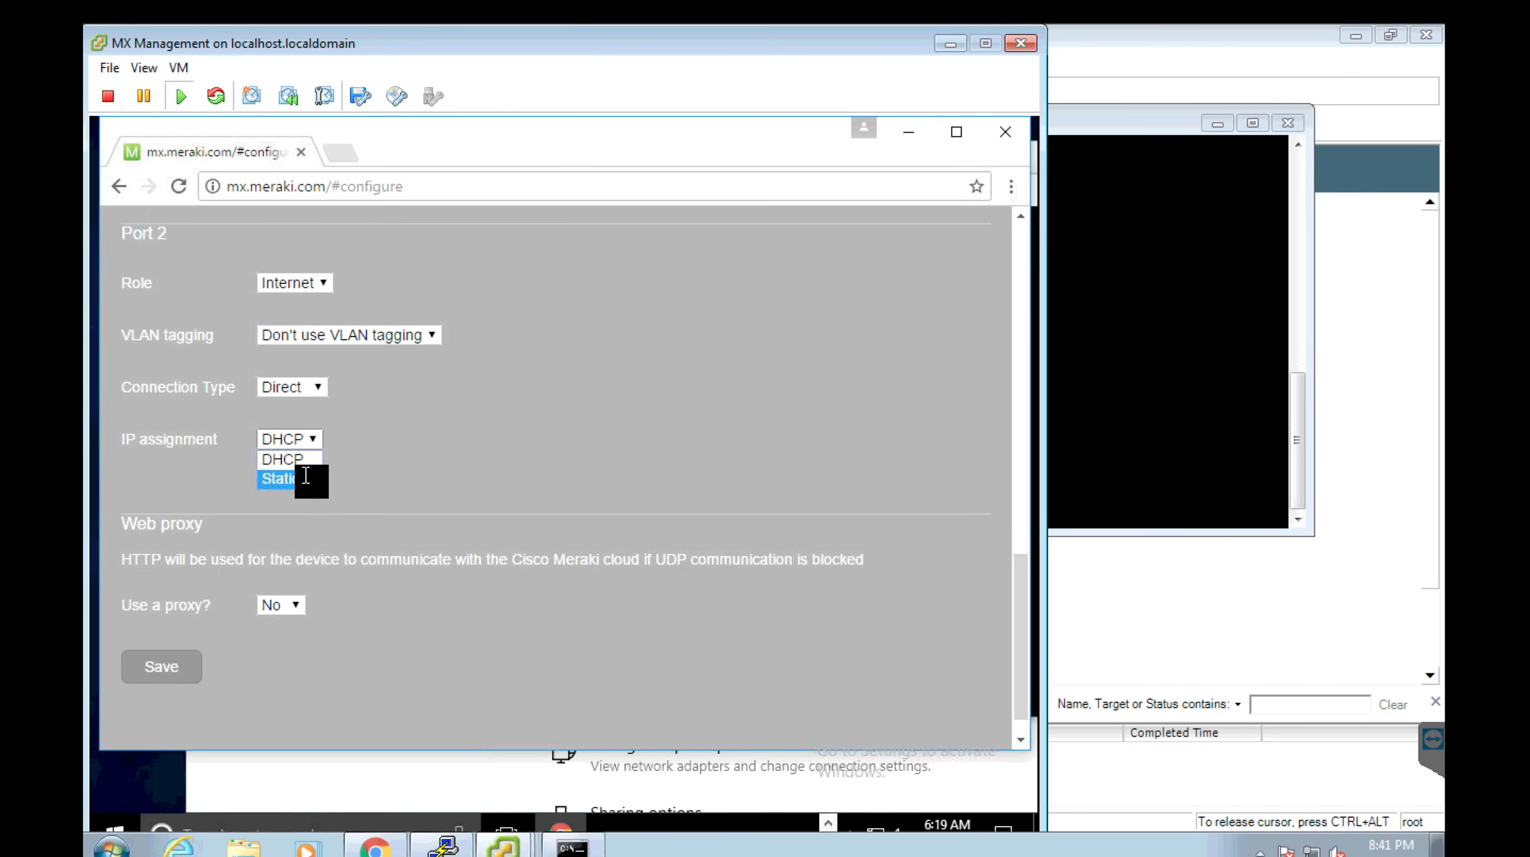
pyautogui.click(306, 476)
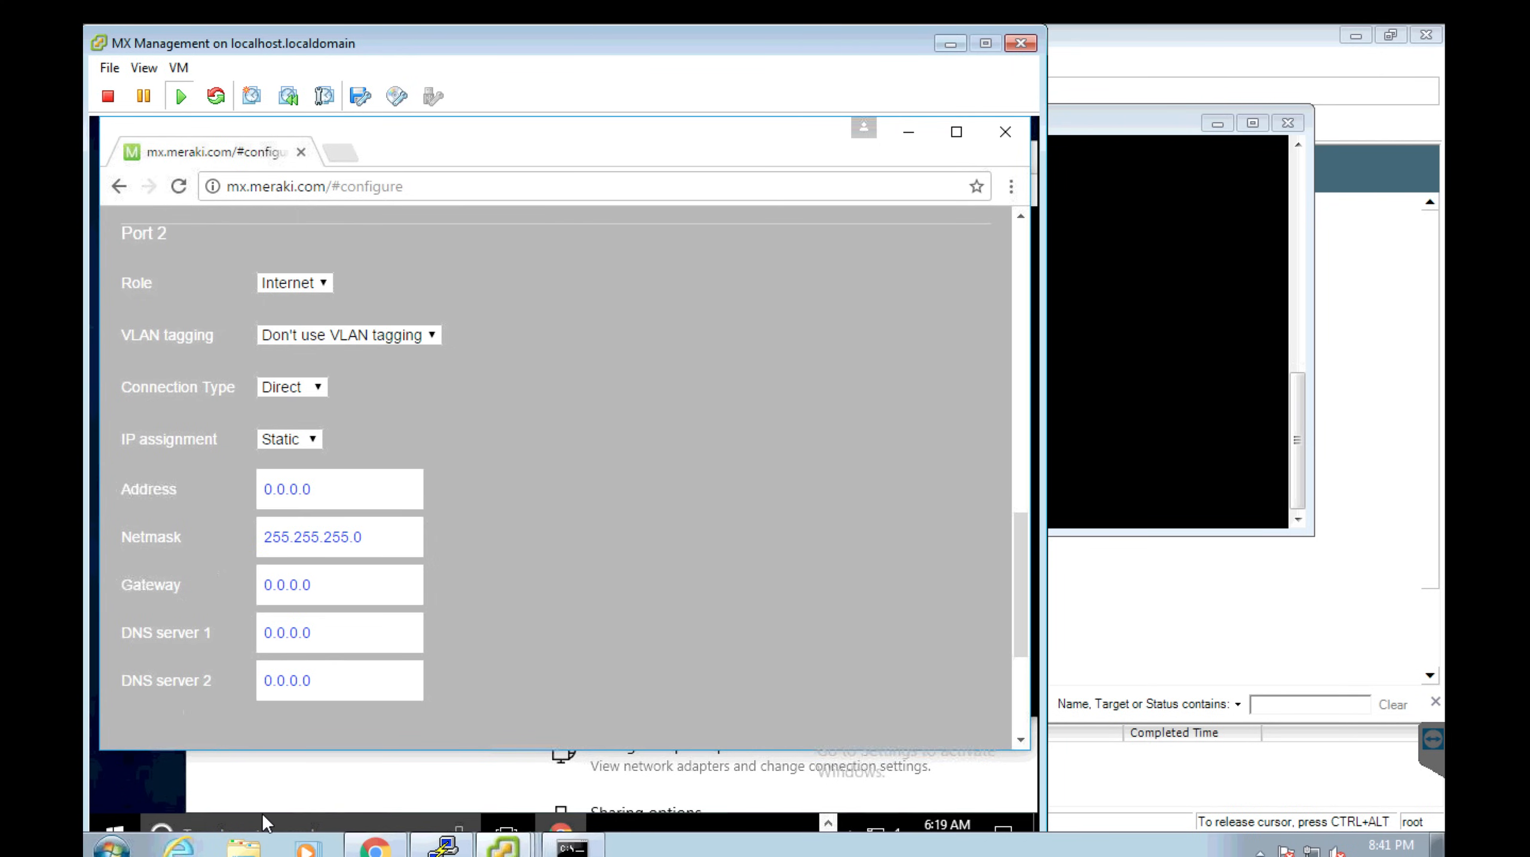
pyautogui.click(307, 386)
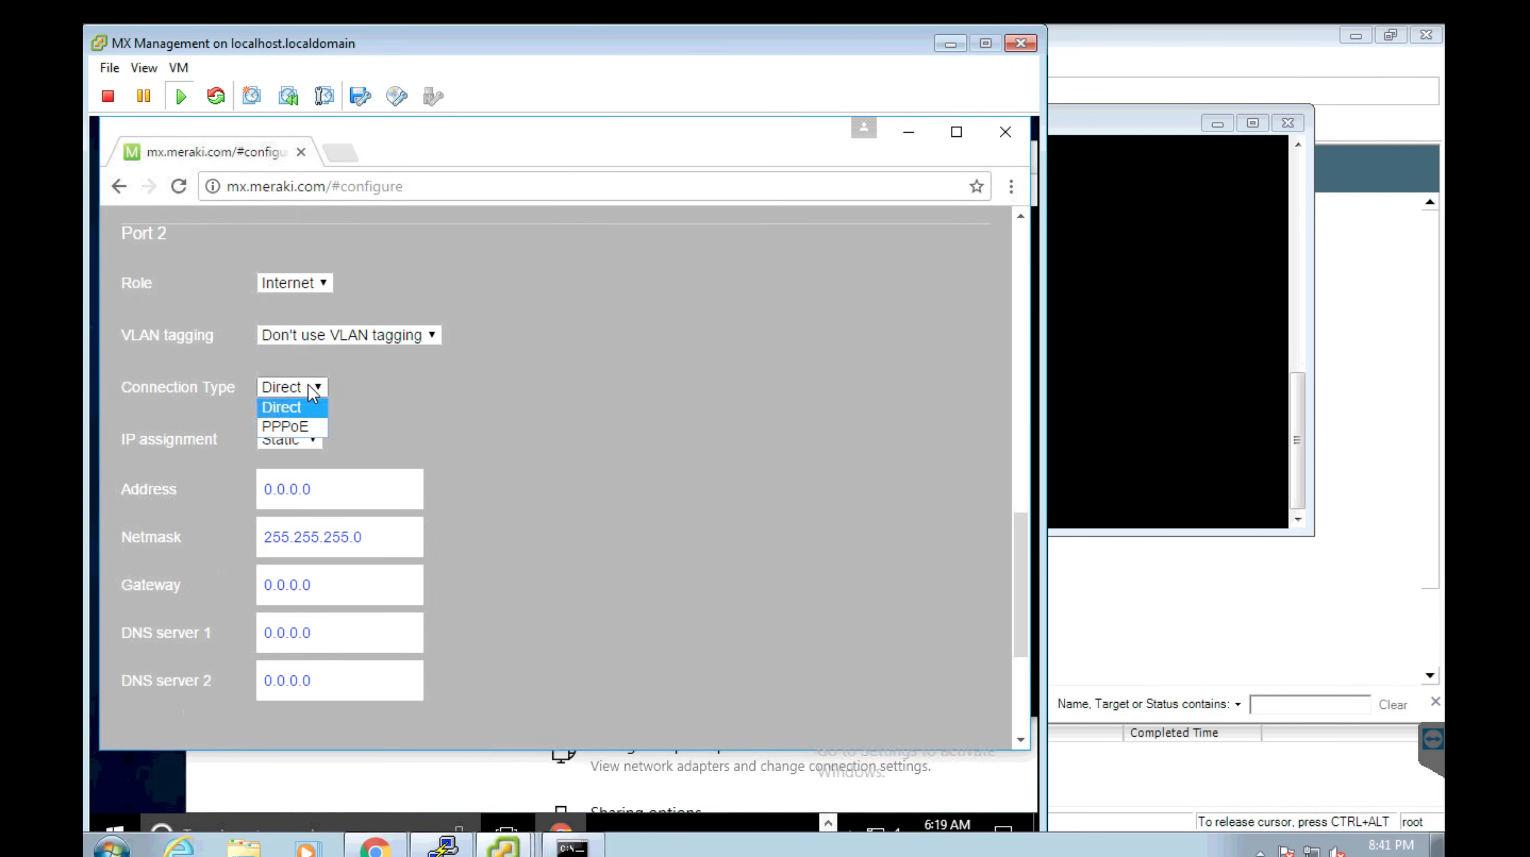
# Set Port 2 to PPPoE with authentication and Dynamic IP assignment, then save.
pyautogui.click(306, 425)
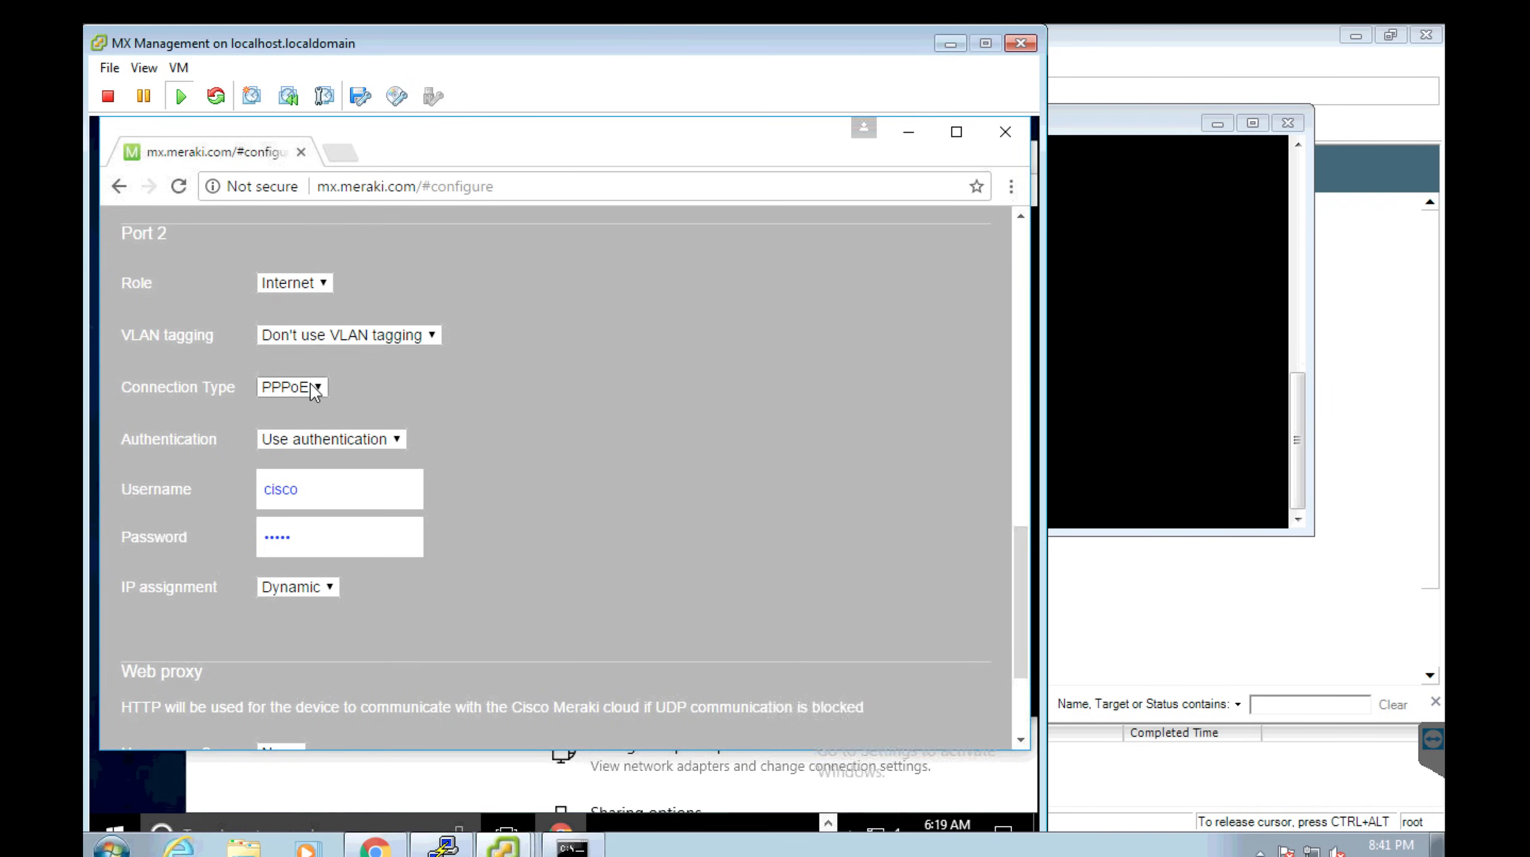
pyautogui.click(362, 447)
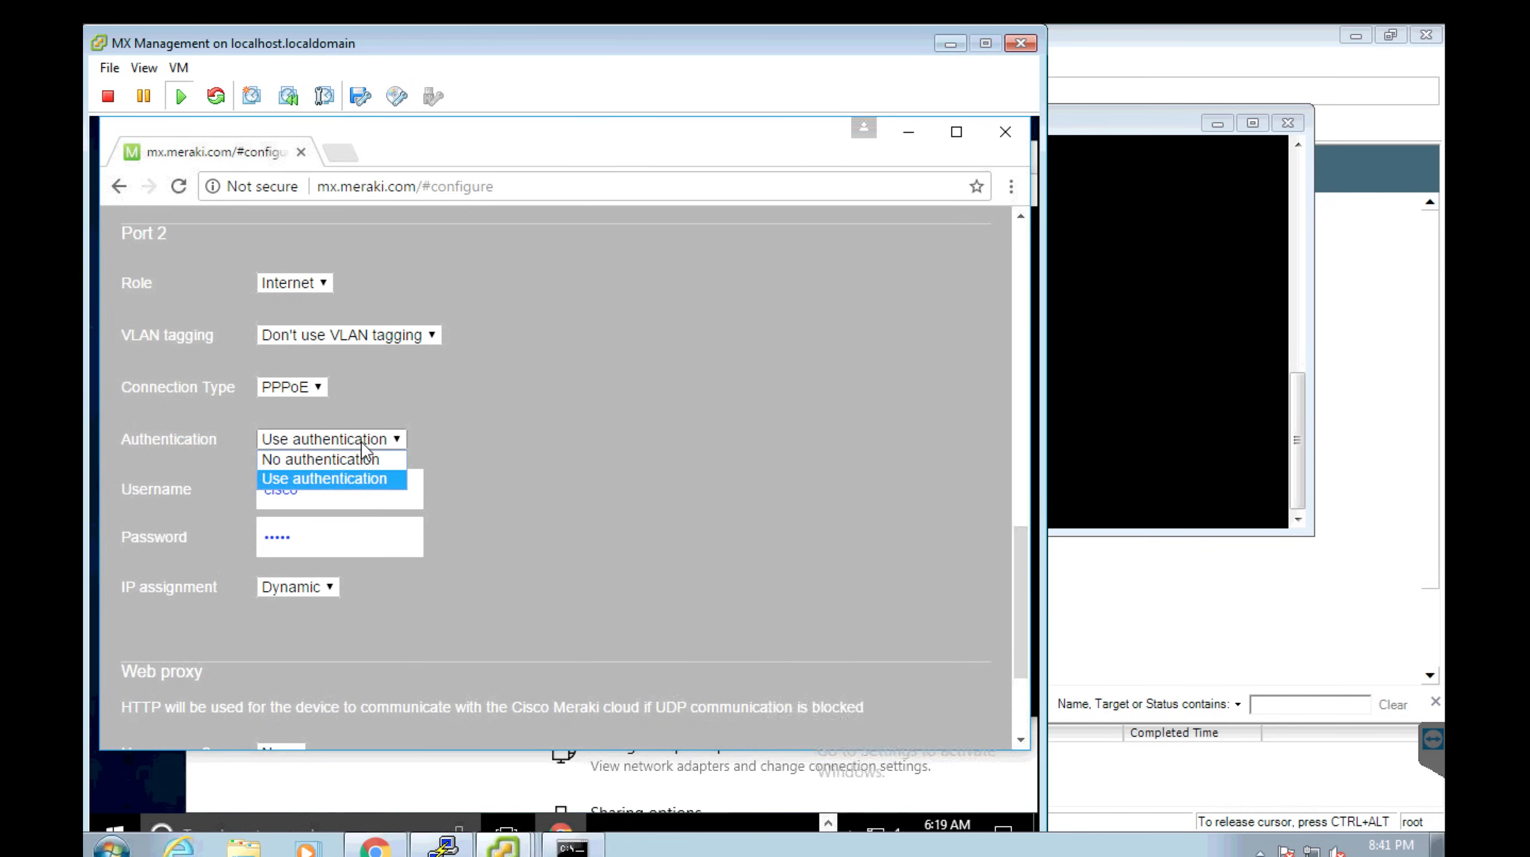
pyautogui.click(372, 478)
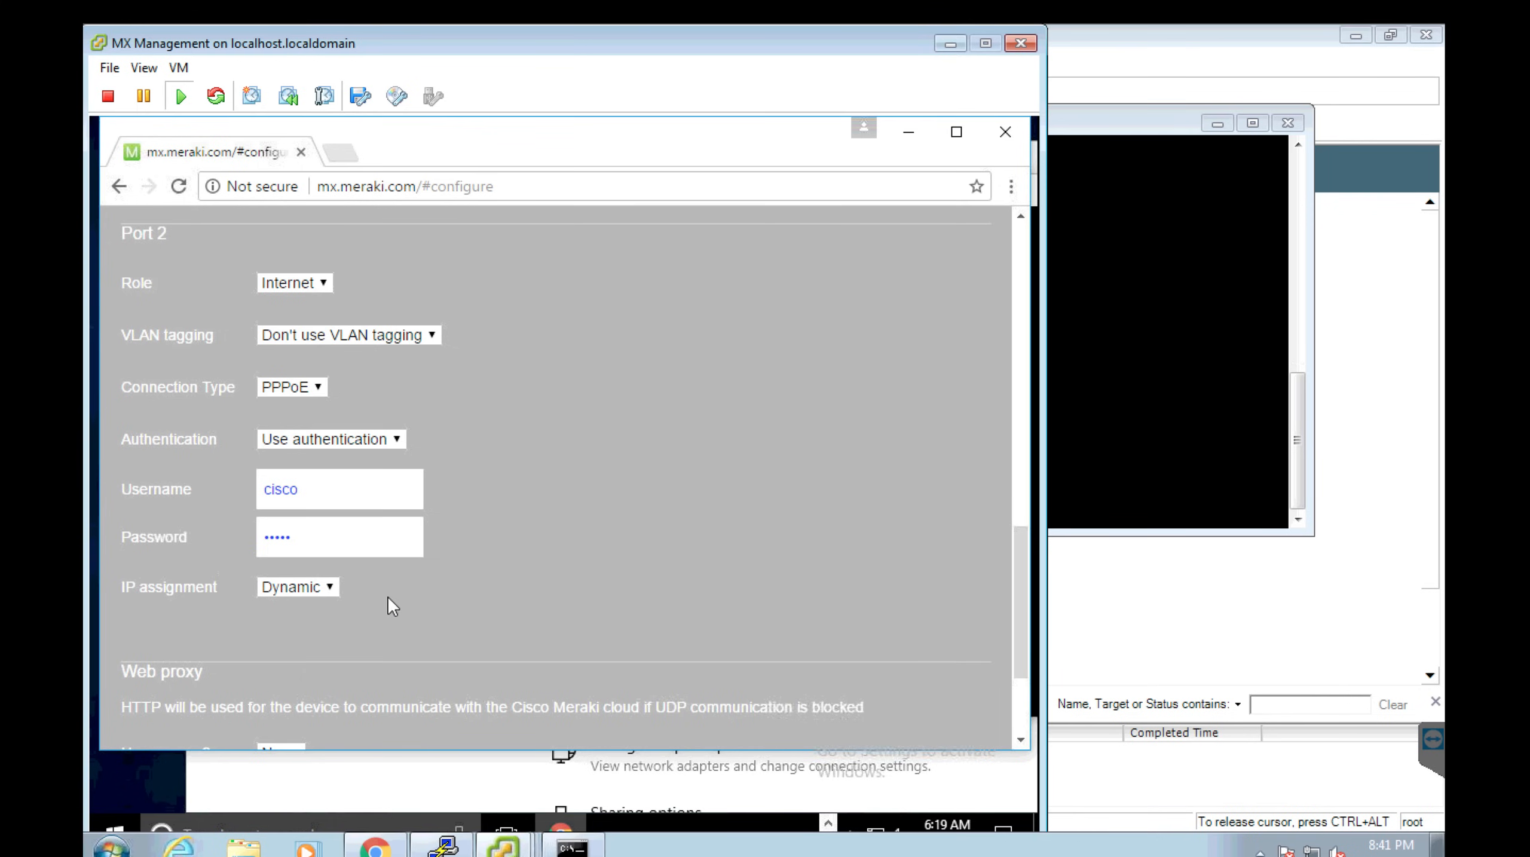
pyautogui.click(334, 588)
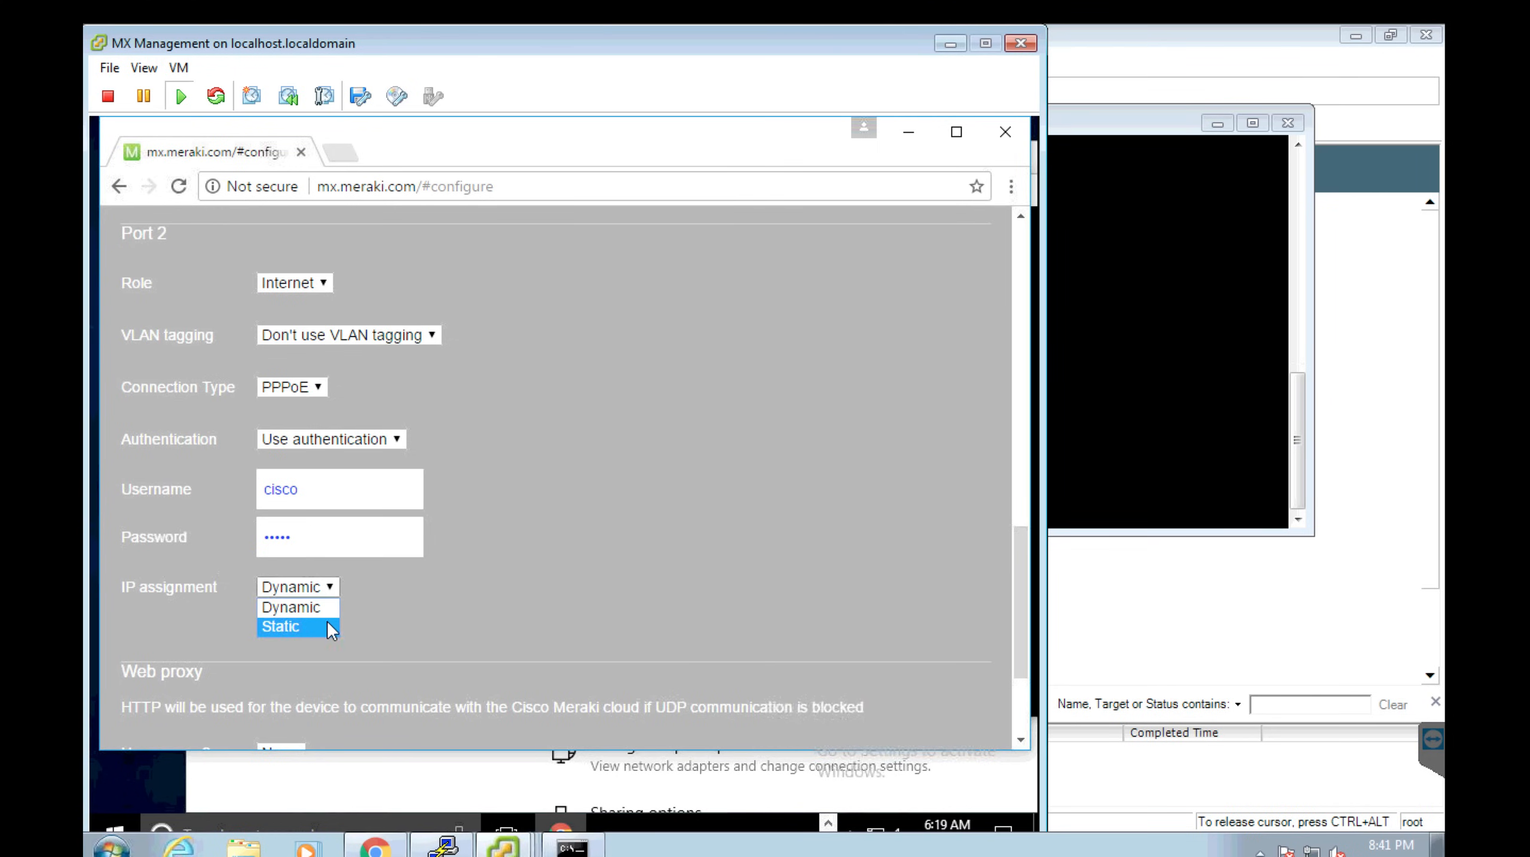
pyautogui.click(503, 577)
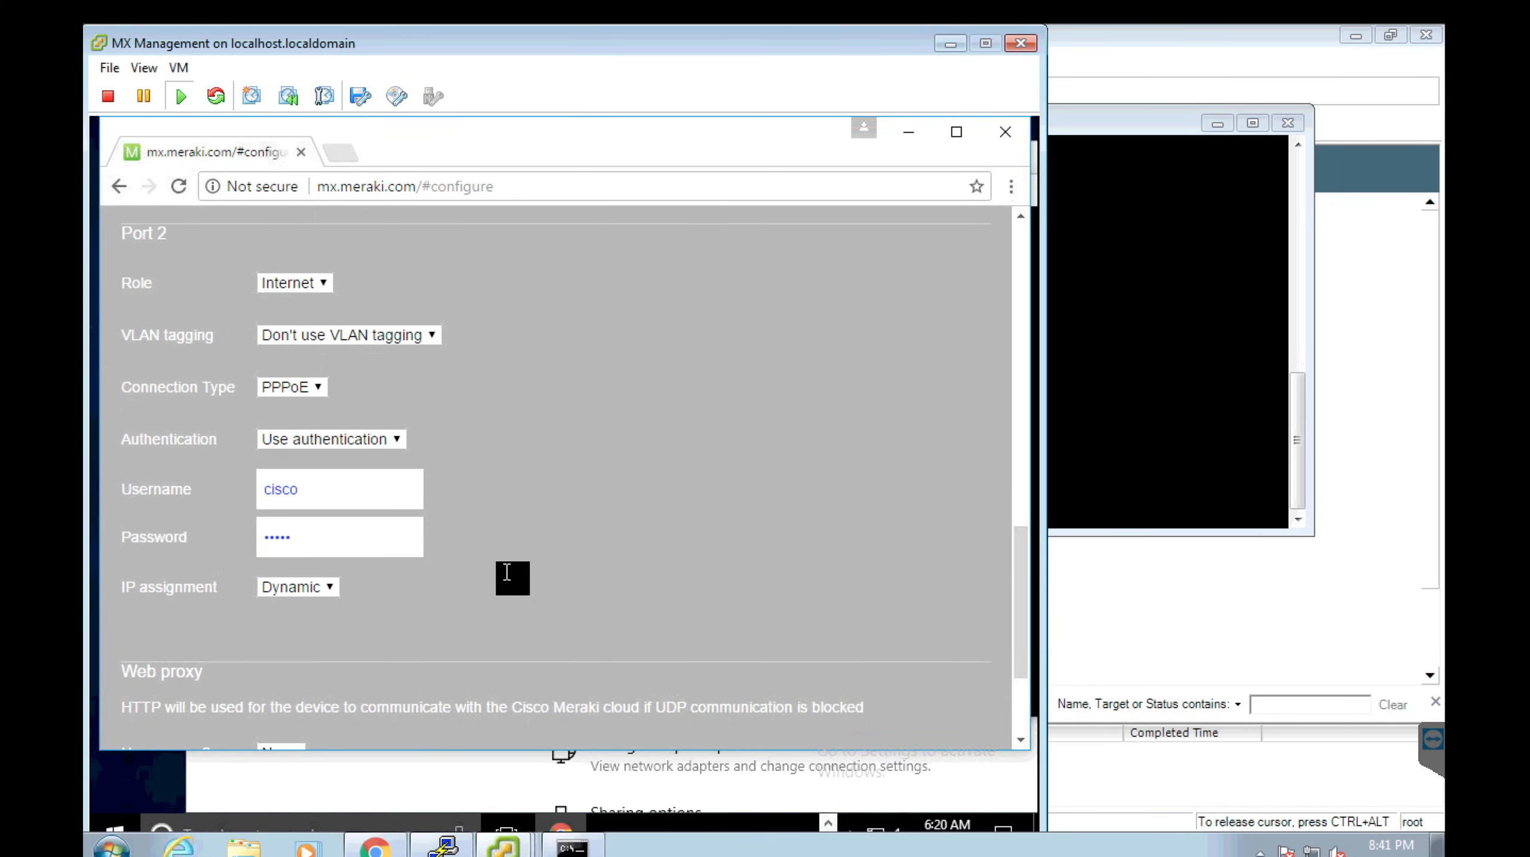
pyautogui.click(1019, 689)
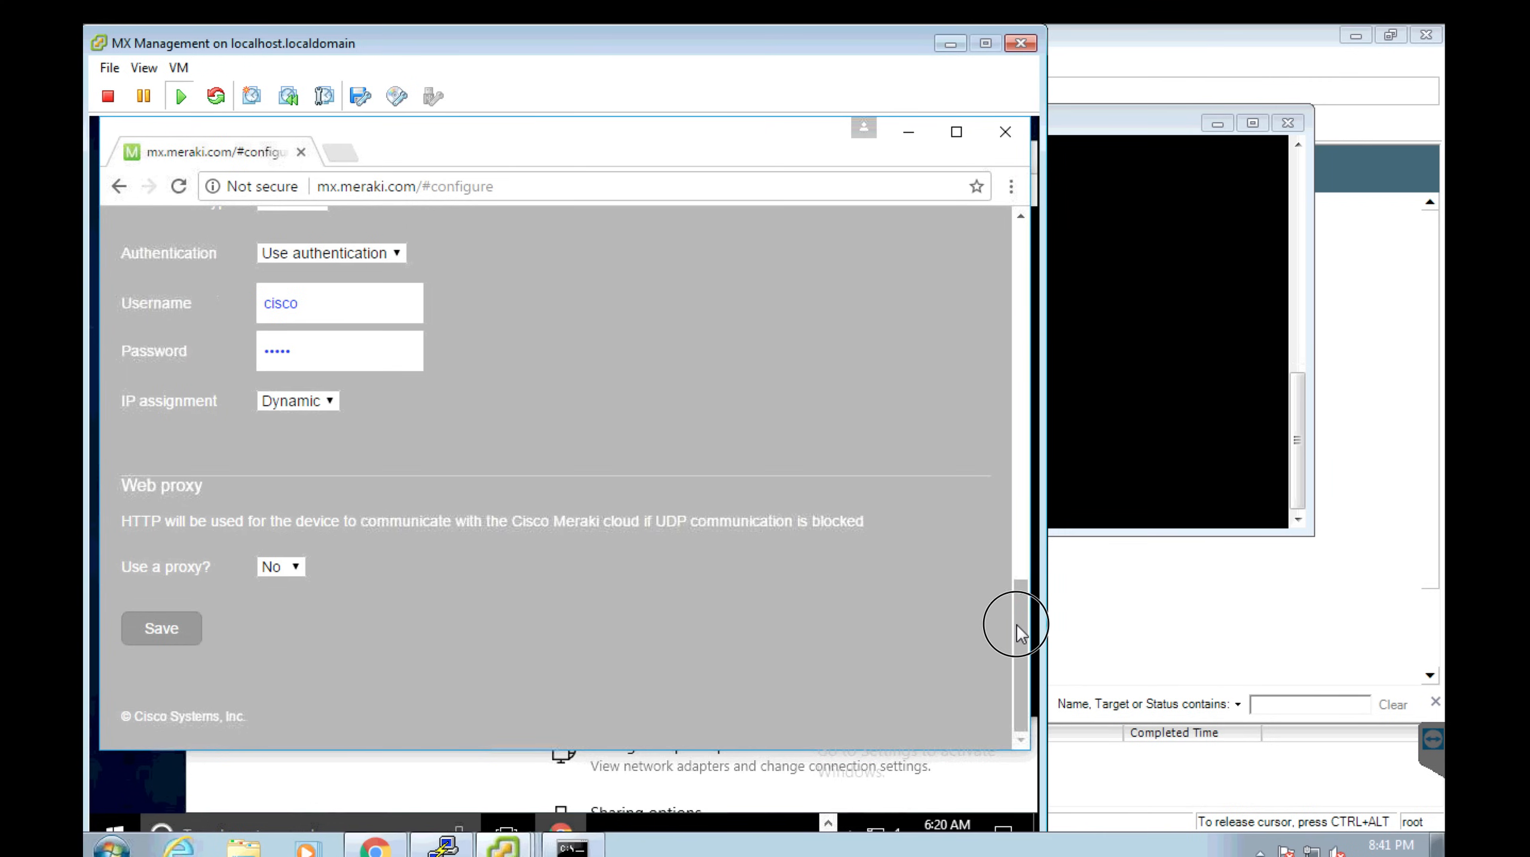
pyautogui.moveTo(1016, 625); pyautogui.dragTo(1016, 574)
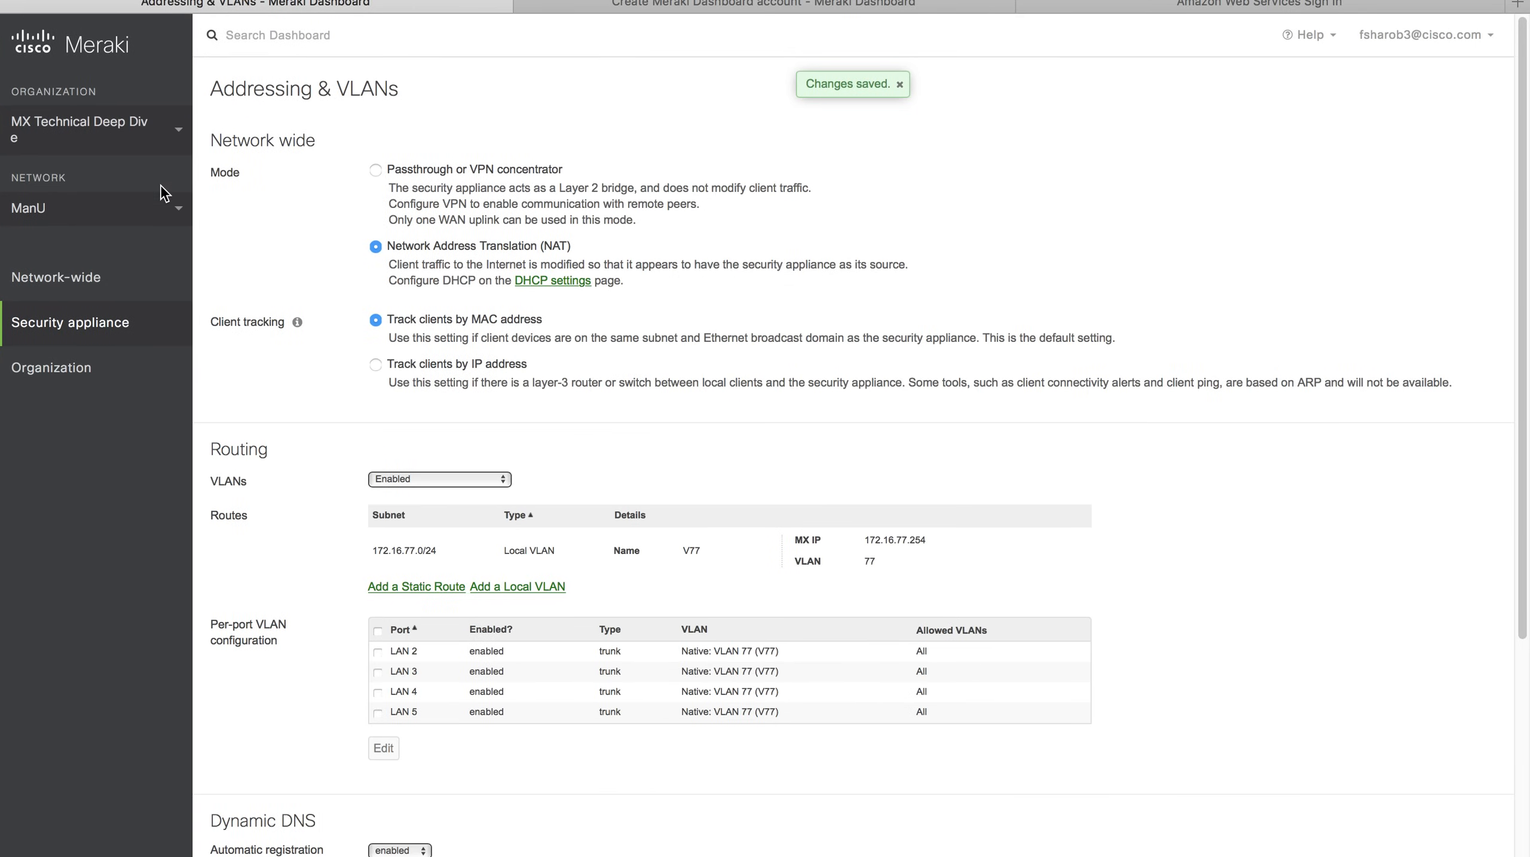
# Switch to the Milan network, trying Passthrough mode before discarding it back to NAT.
pyautogui.click(128, 220)
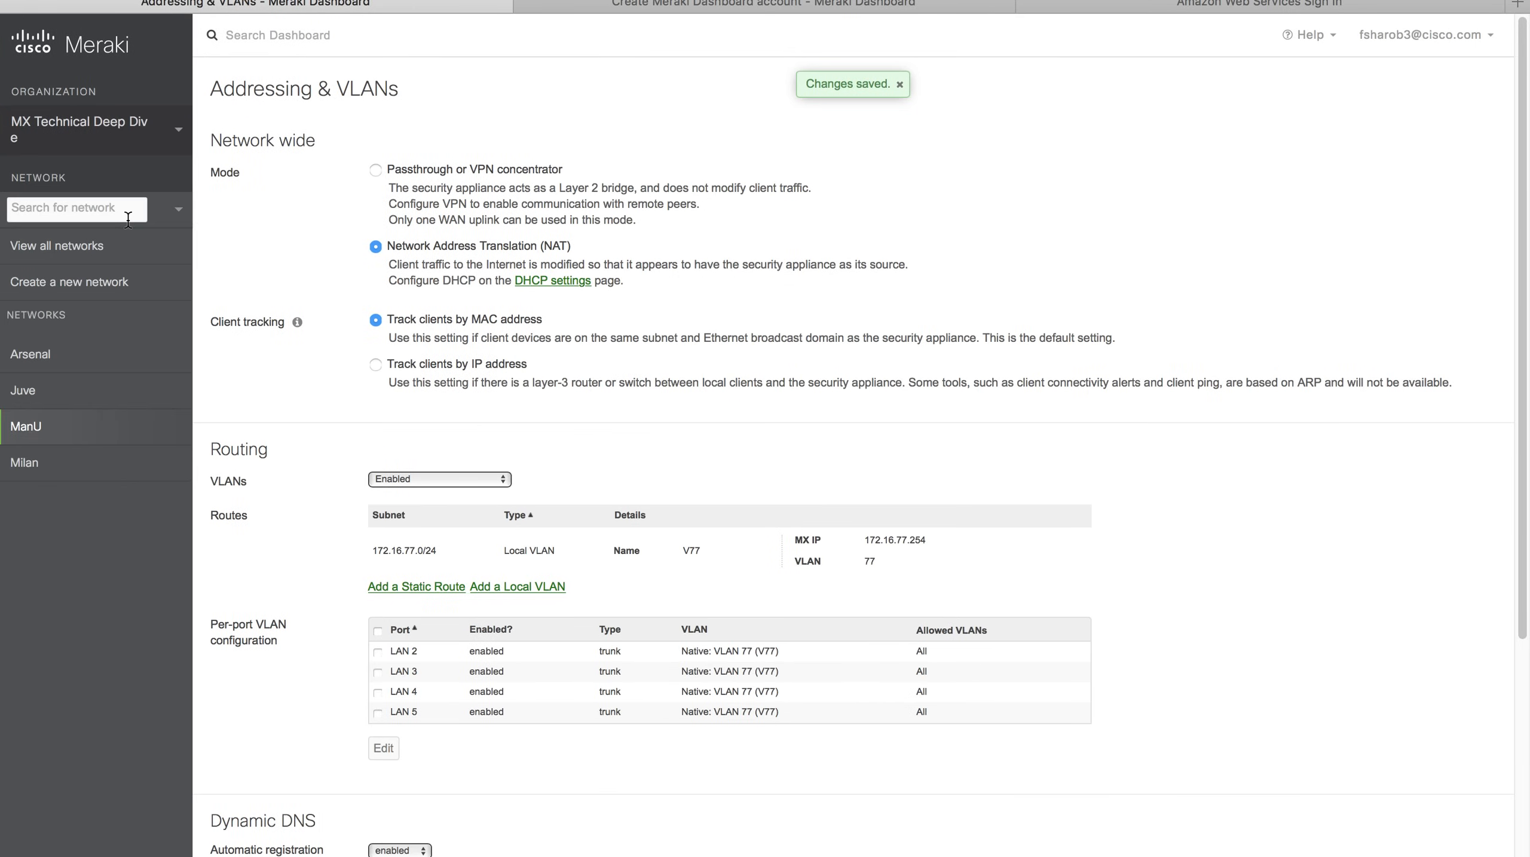
pyautogui.click(63, 461)
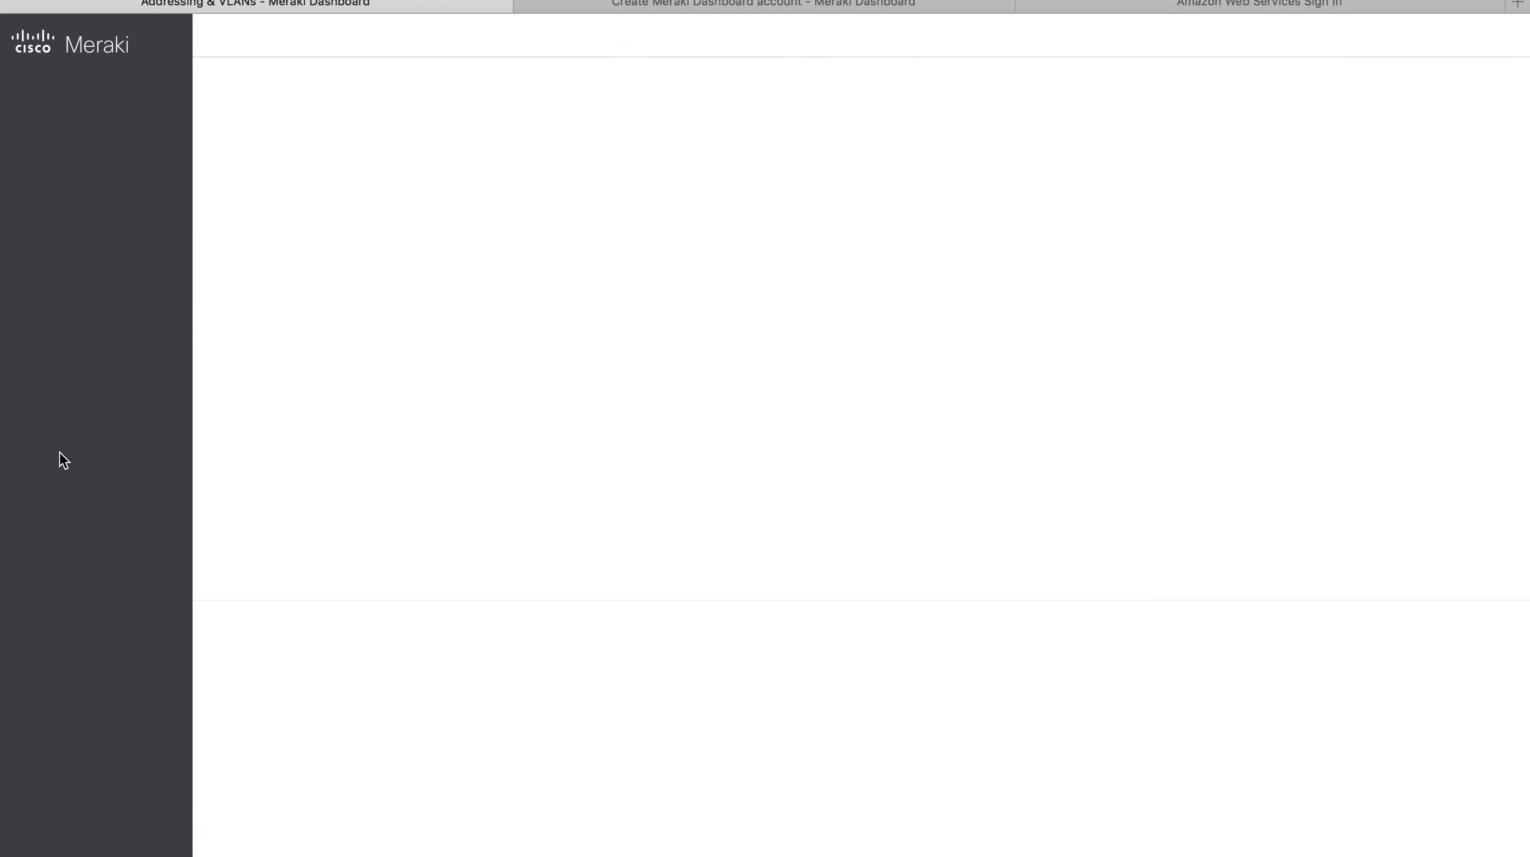
pyautogui.moveTo(53, 318)
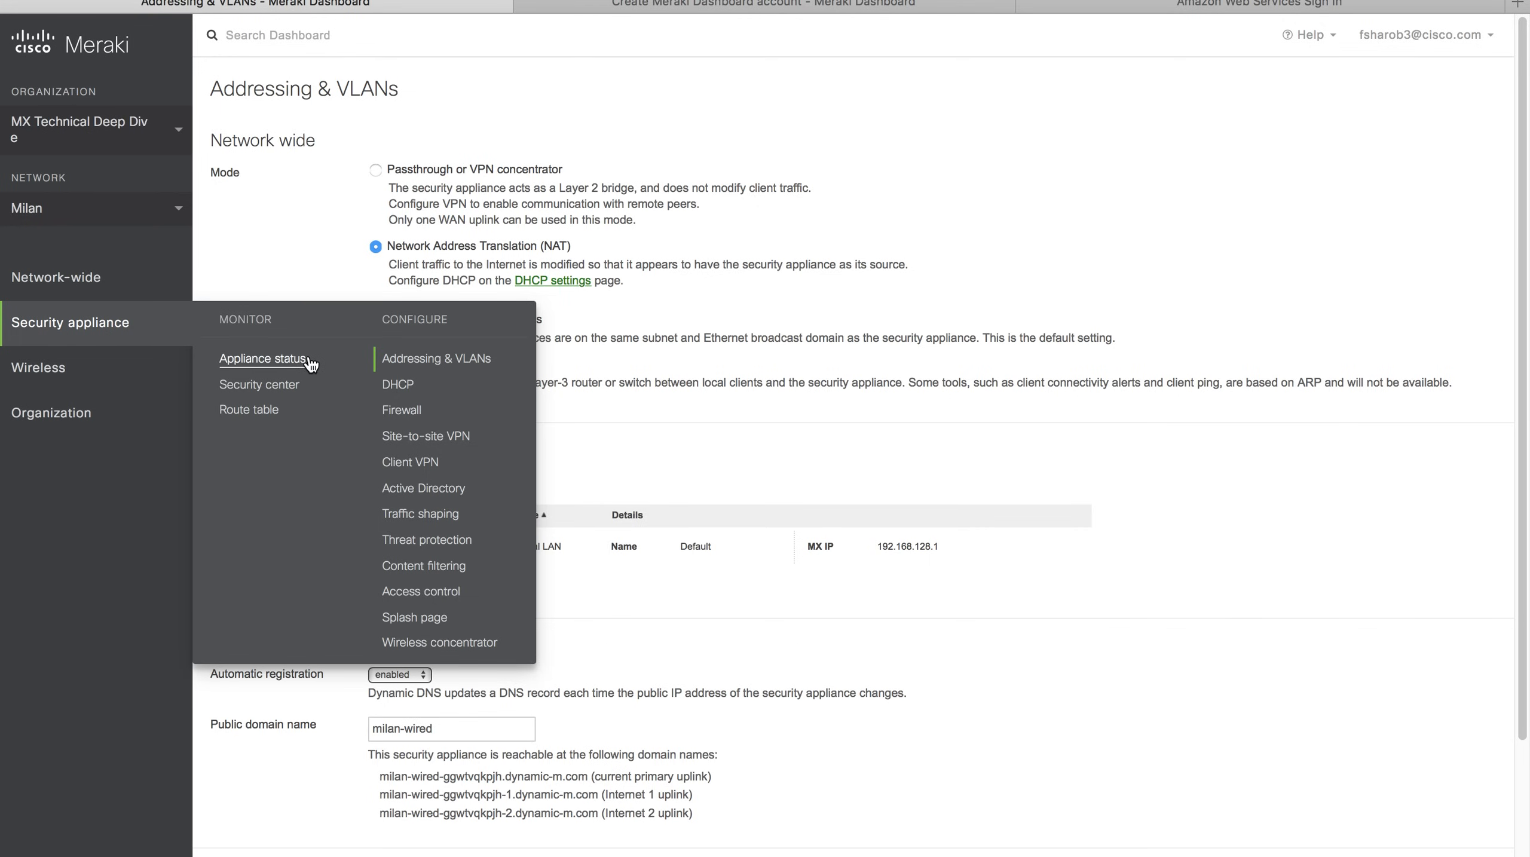
pyautogui.click(502, 168)
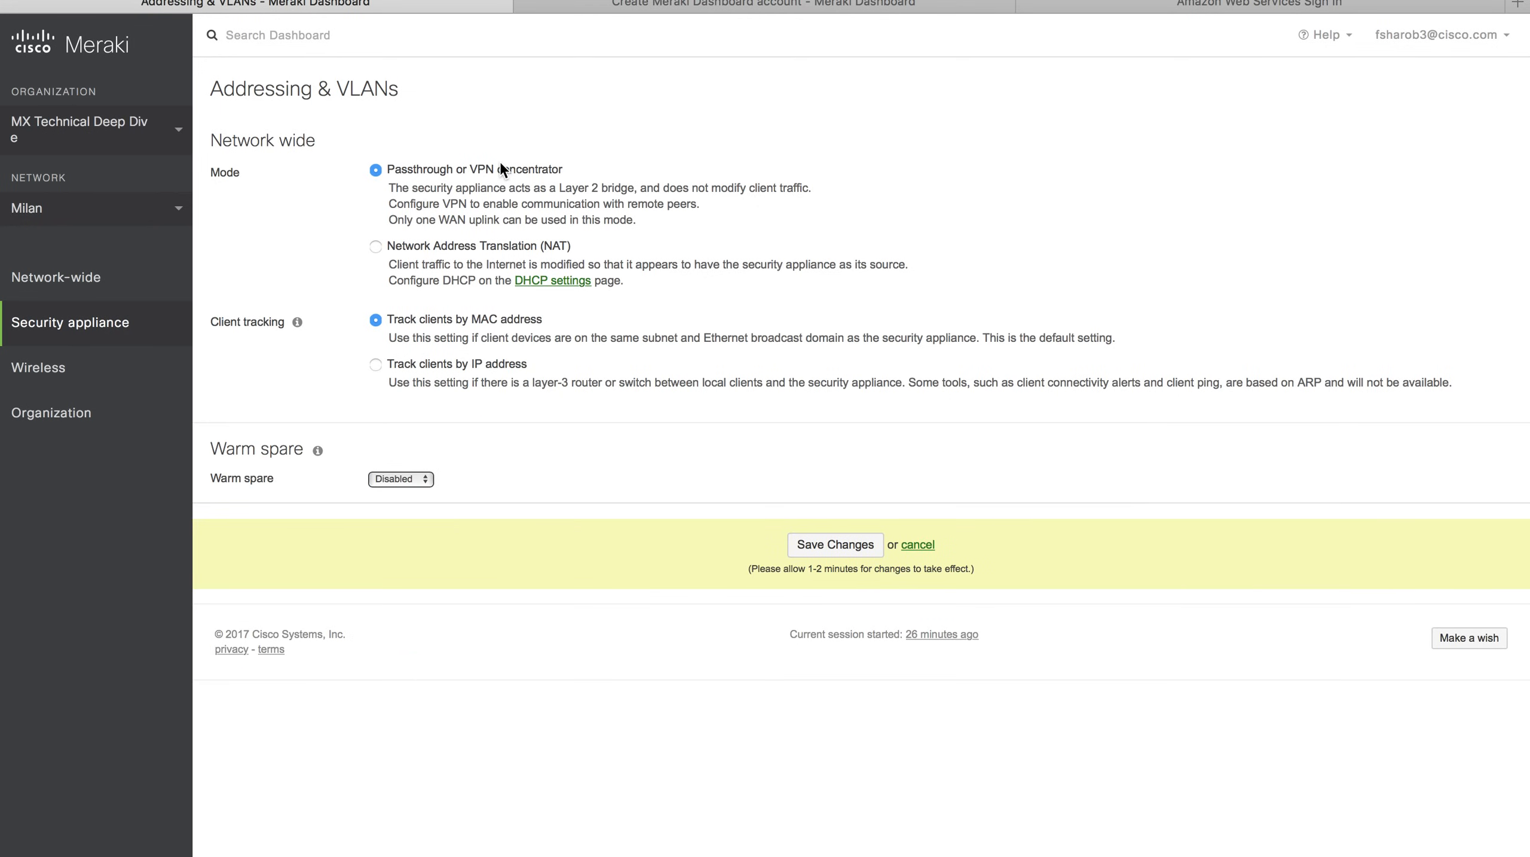
pyautogui.click(377, 247)
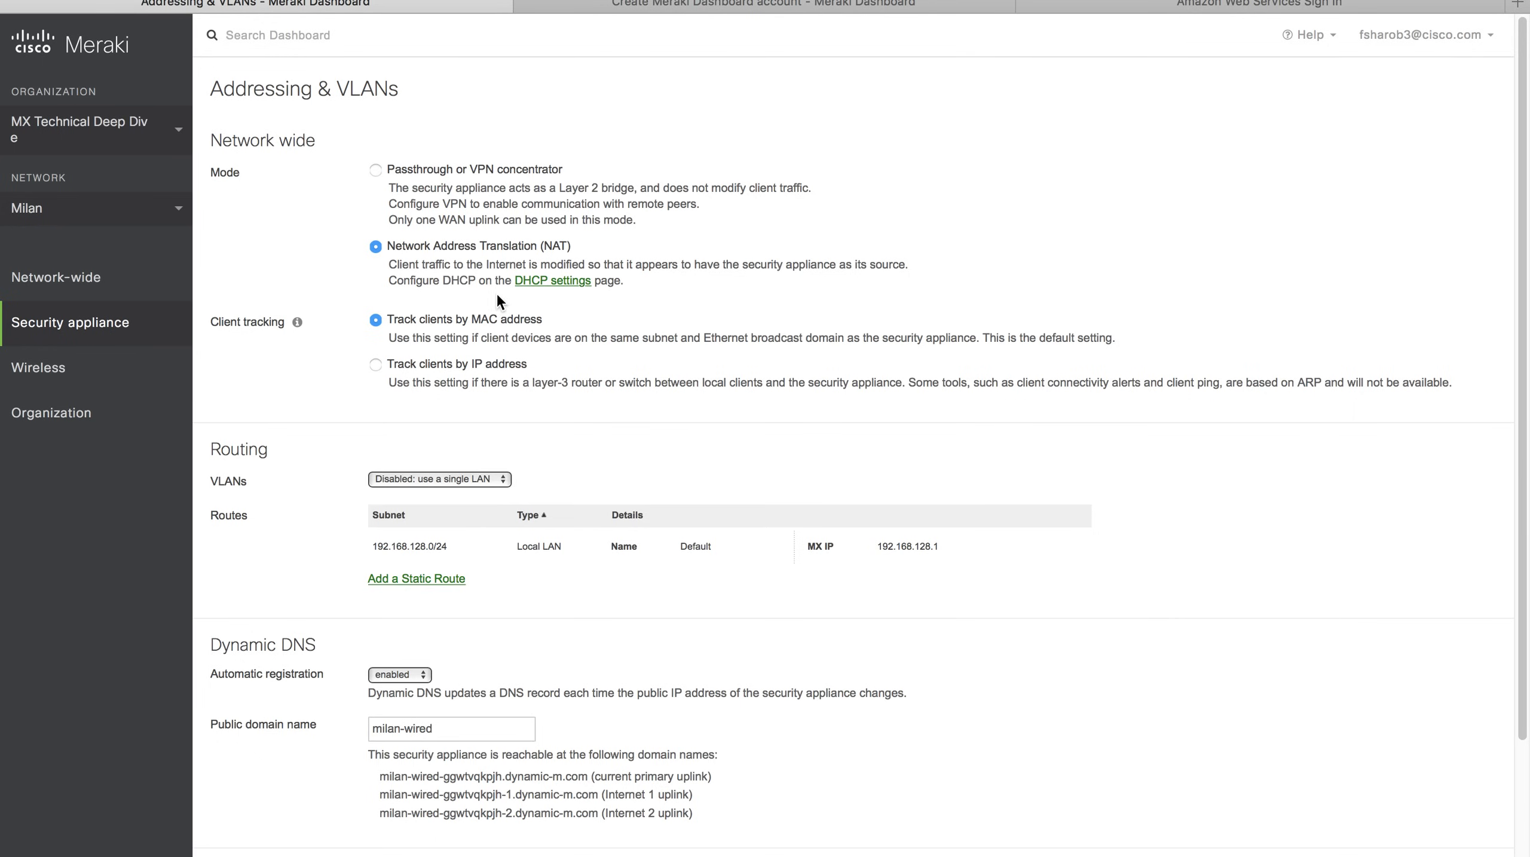
# Save Milan's appliance in Passthrough or VPN concentrator mode and view its Appliance status.
pyautogui.click(373, 170)
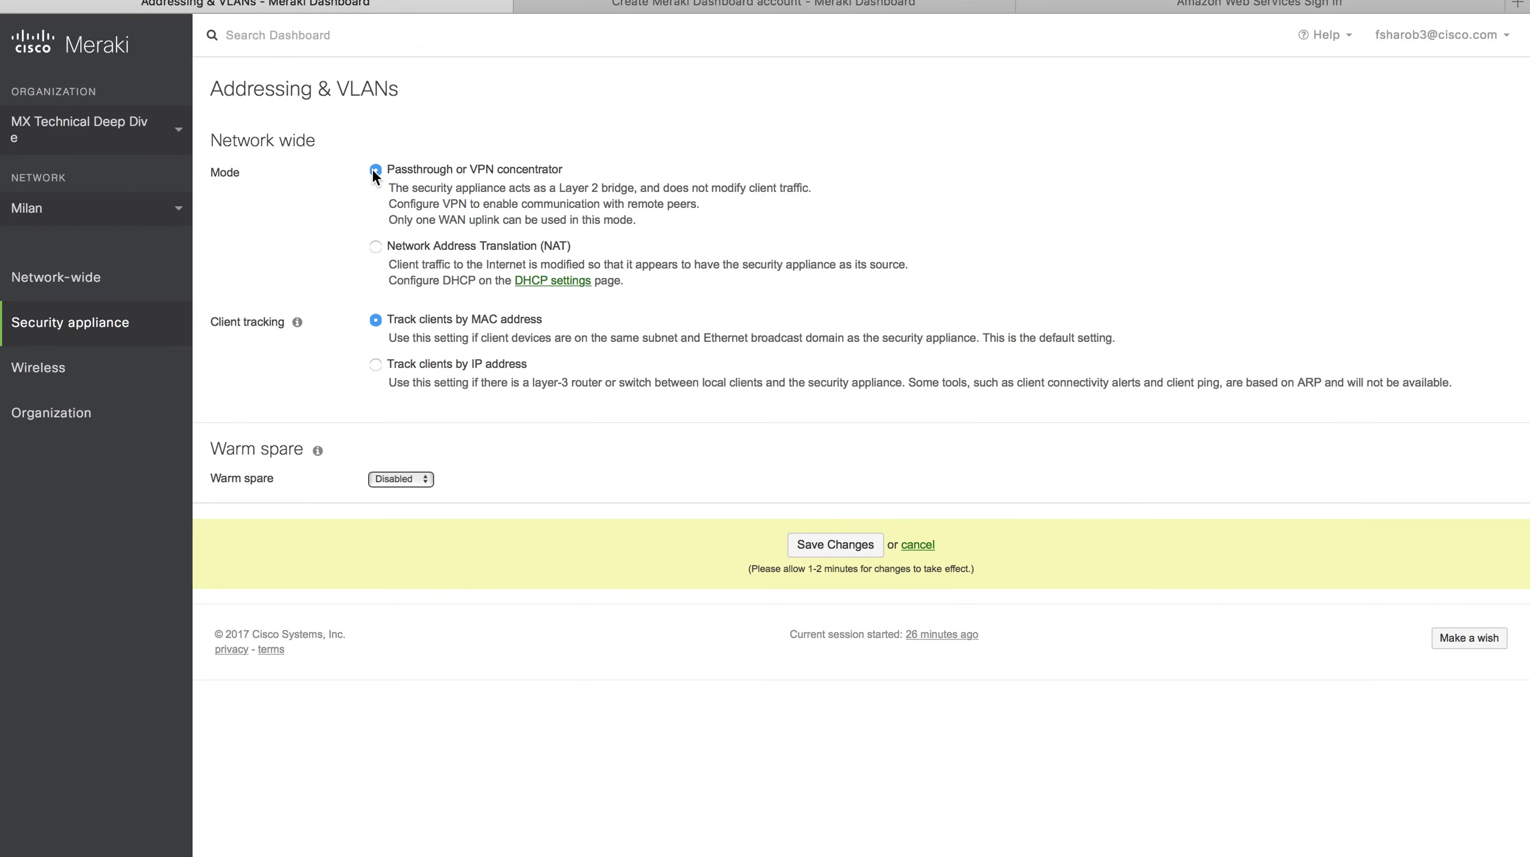
pyautogui.click(807, 543)
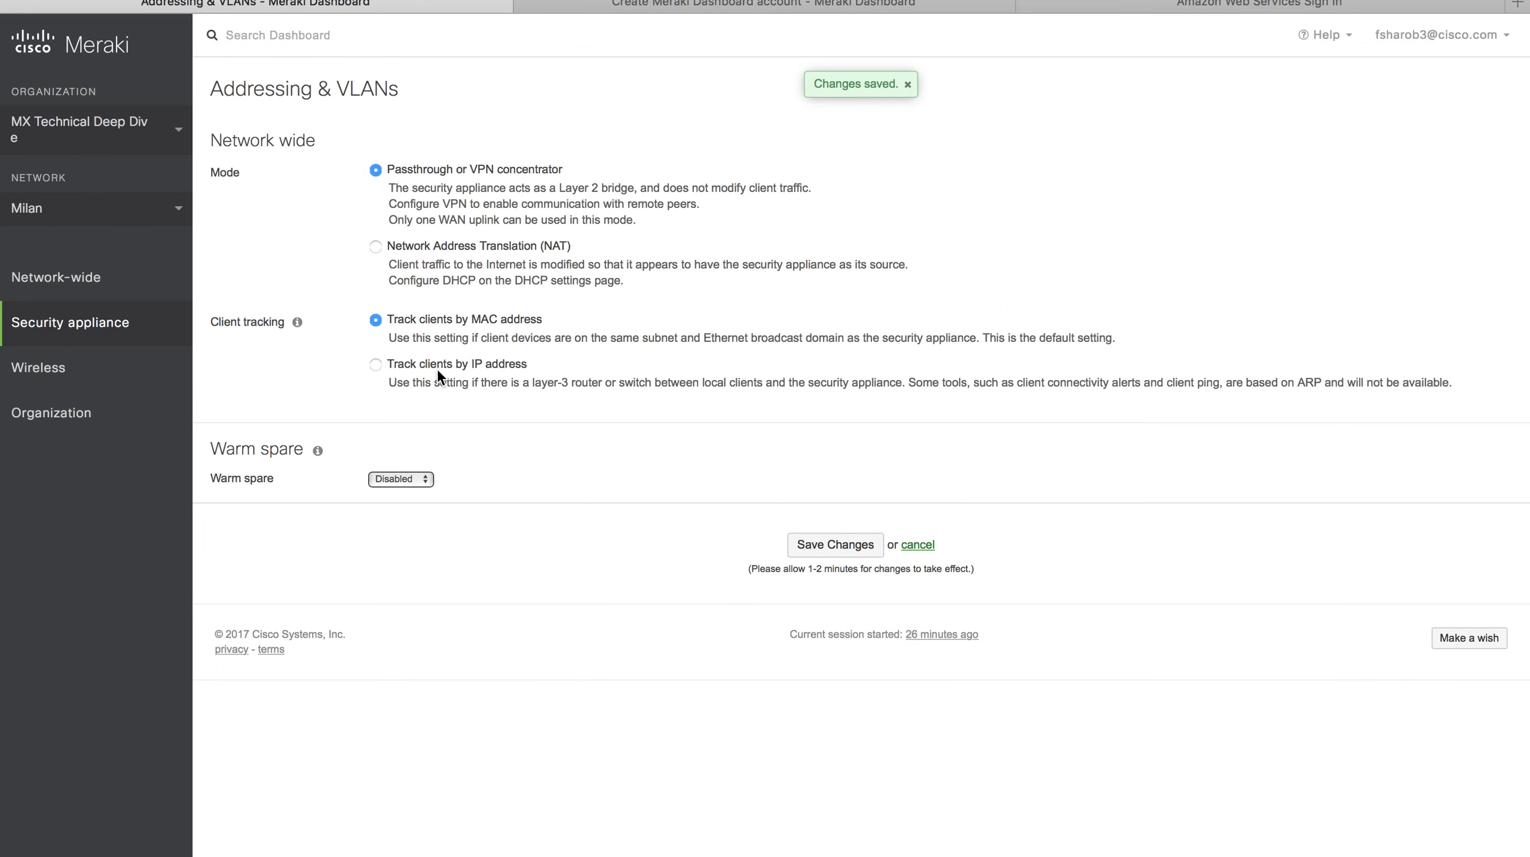
pyautogui.moveTo(125, 320)
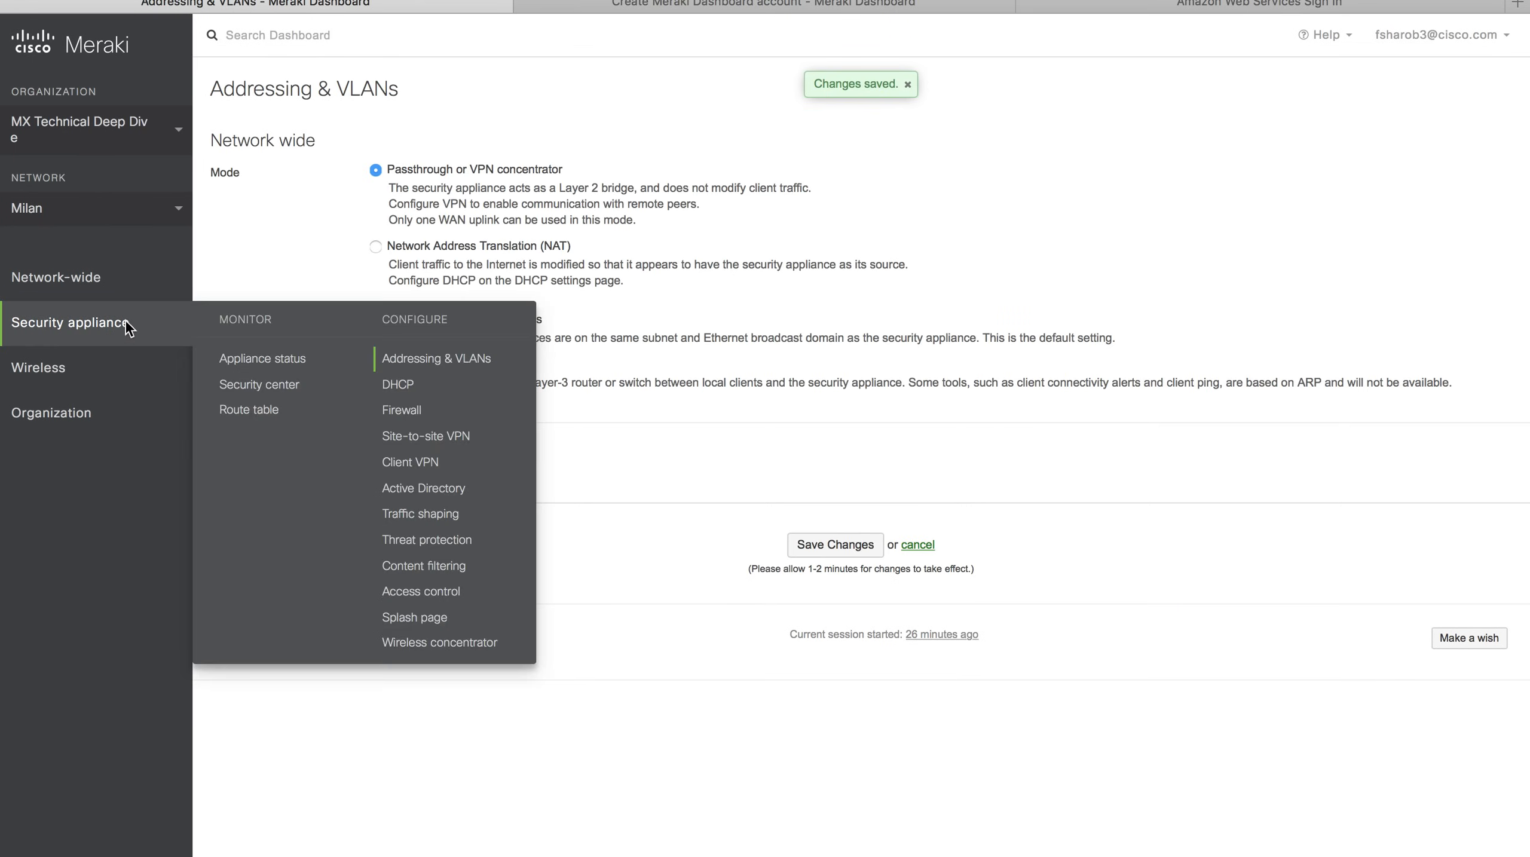
pyautogui.click(263, 359)
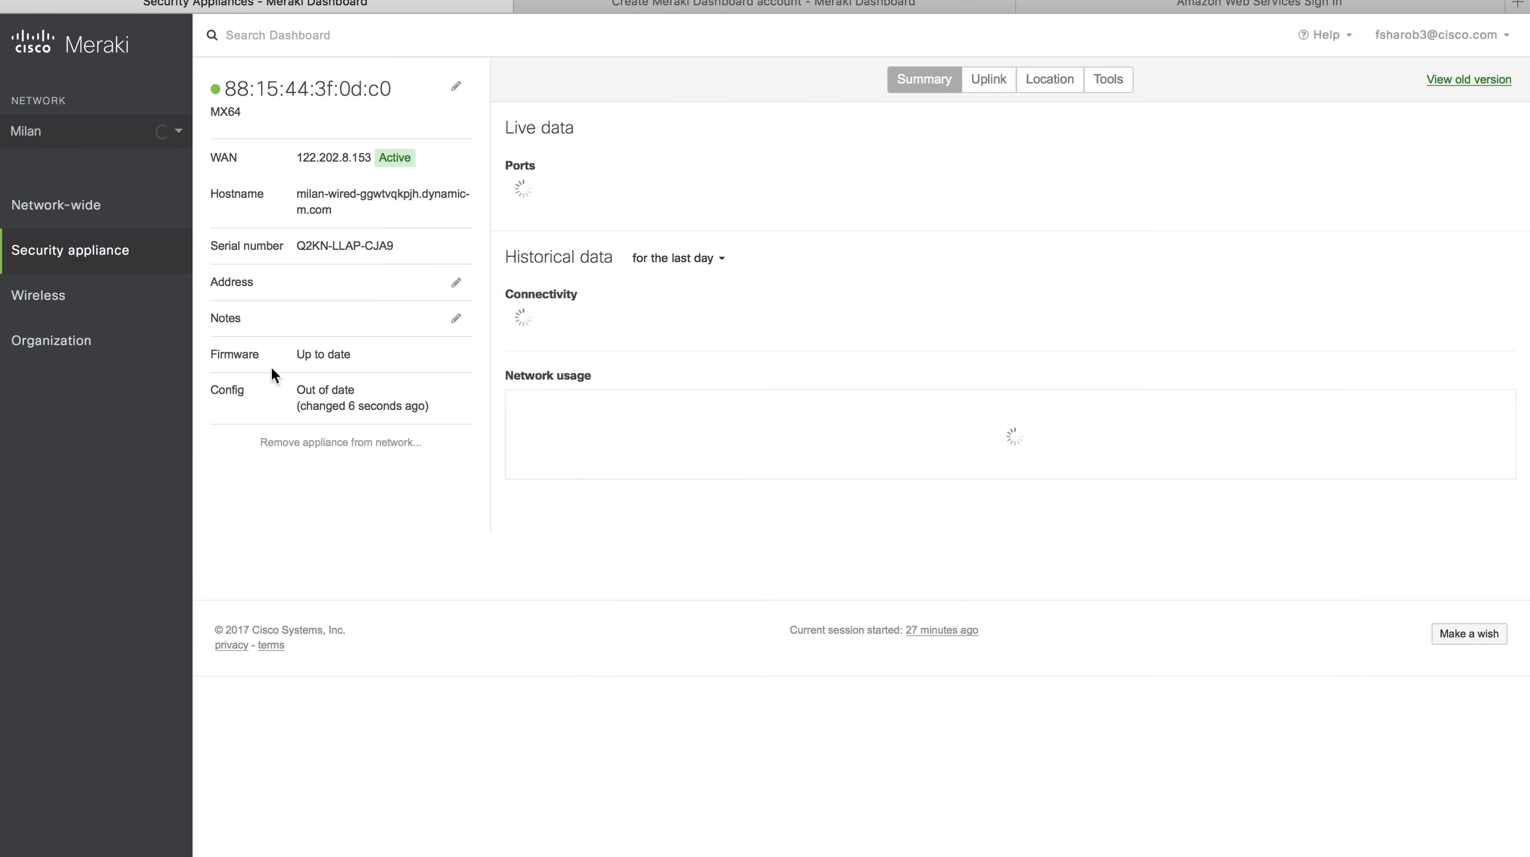
# Rename the Milan appliance to 'Milan MX'.
pyautogui.click(464, 86)
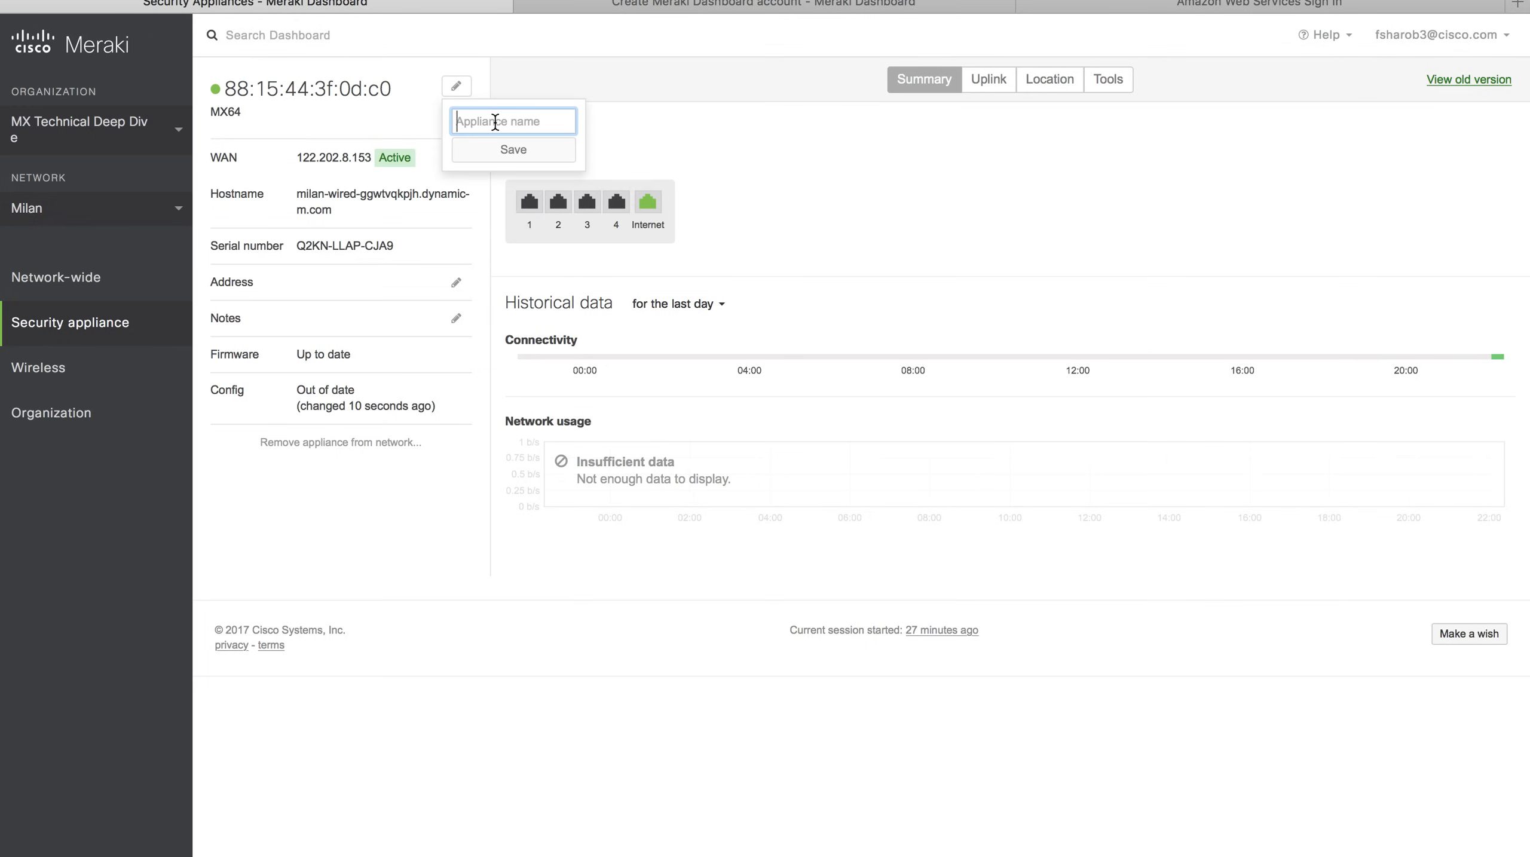
pyautogui.write('Milan')
pyautogui.write('MX')
pyautogui.click(528, 151)
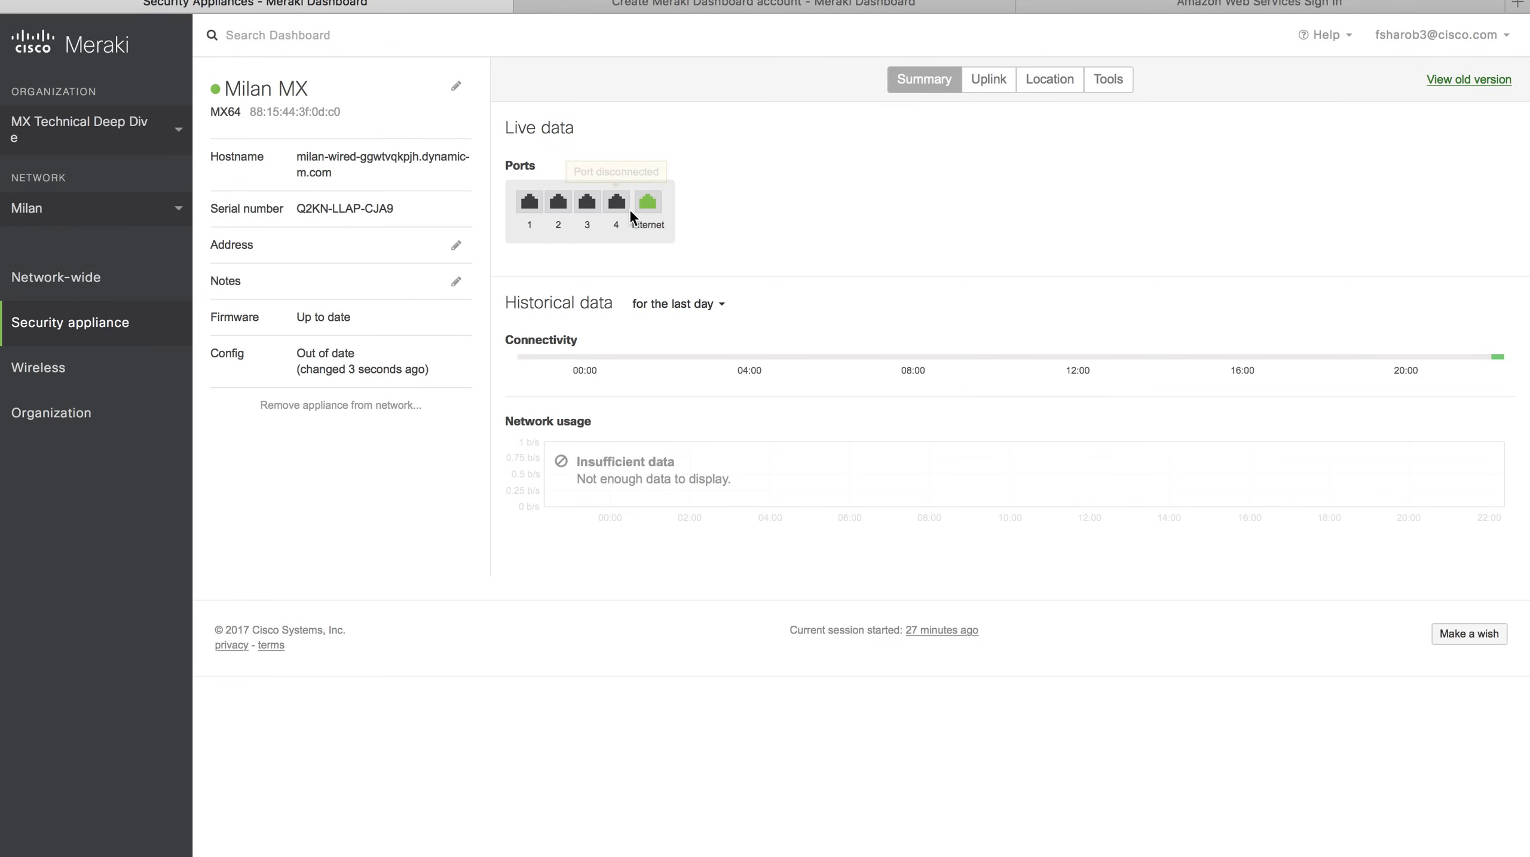
# Review the uplink (DHCP 10.0.11.22, gateway 10.0.11.254) and advance to the next slide.
pyautogui.moveTo(649, 204)
pyautogui.click(991, 84)
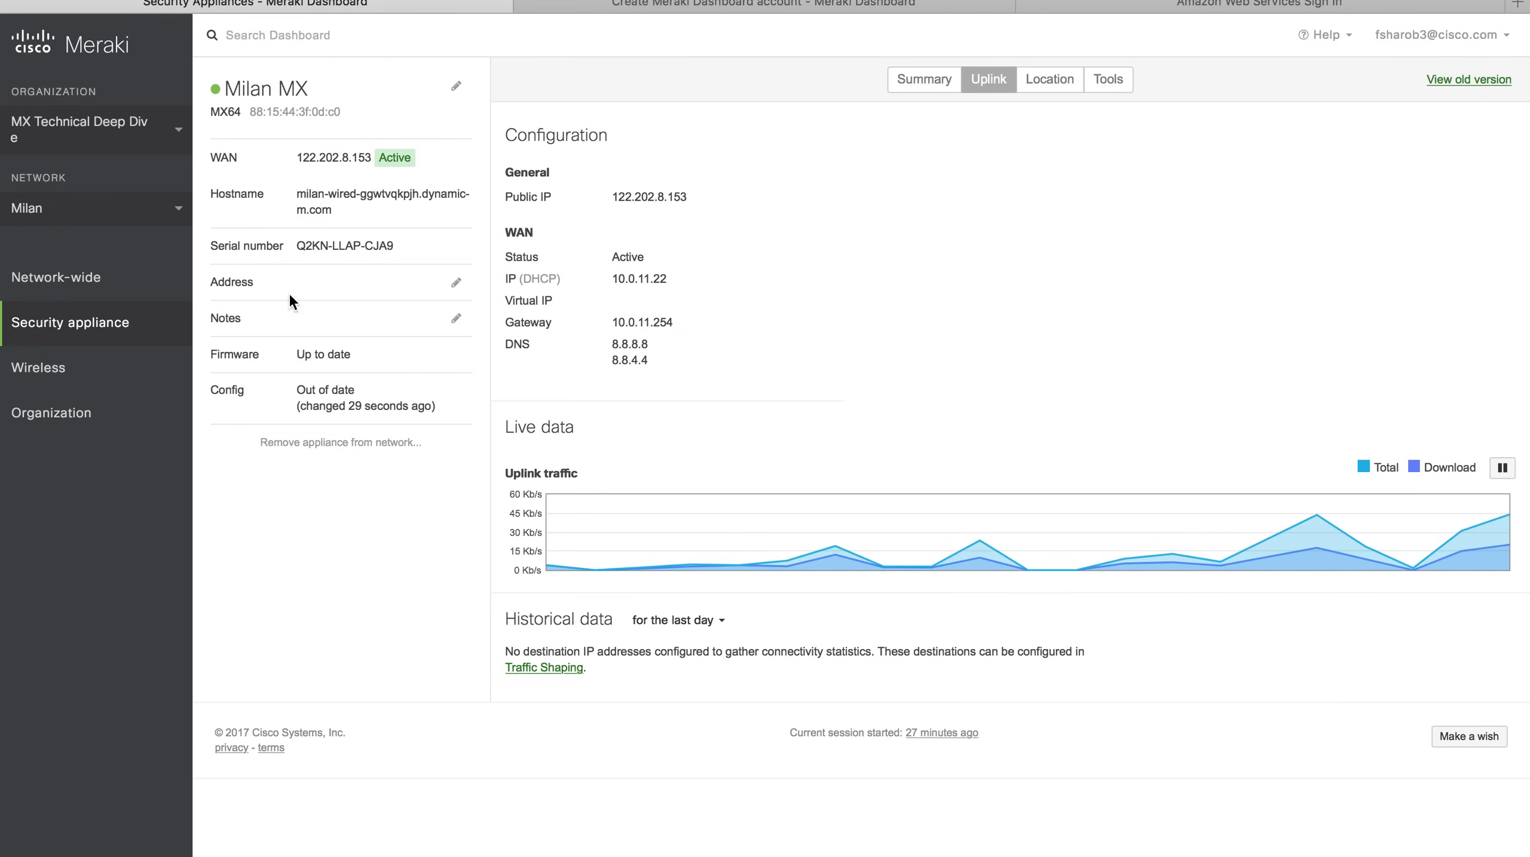
pyautogui.moveTo(154, 331)
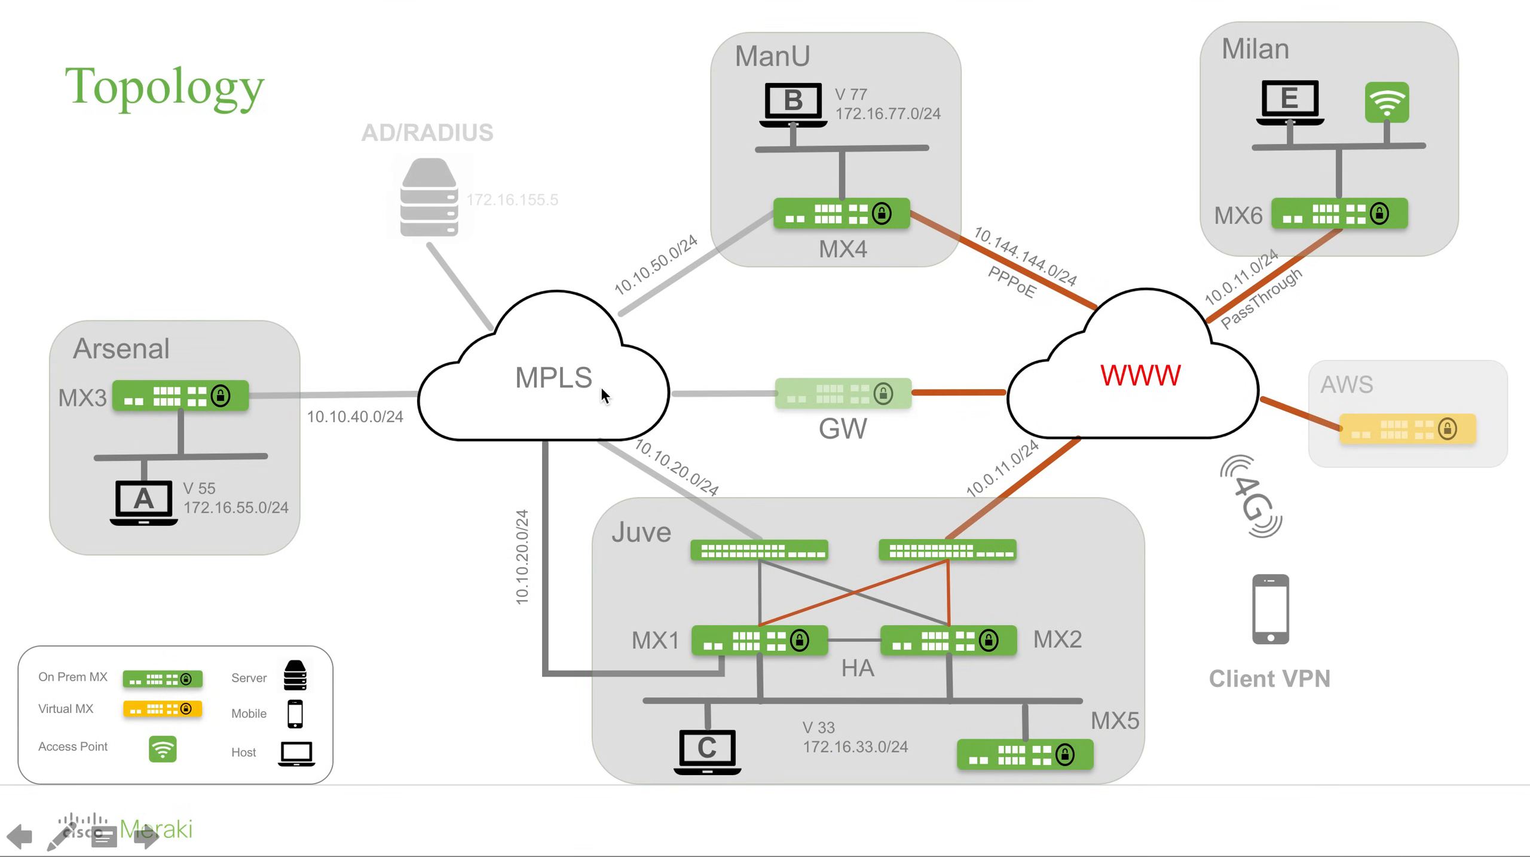
pyautogui.press('Right')
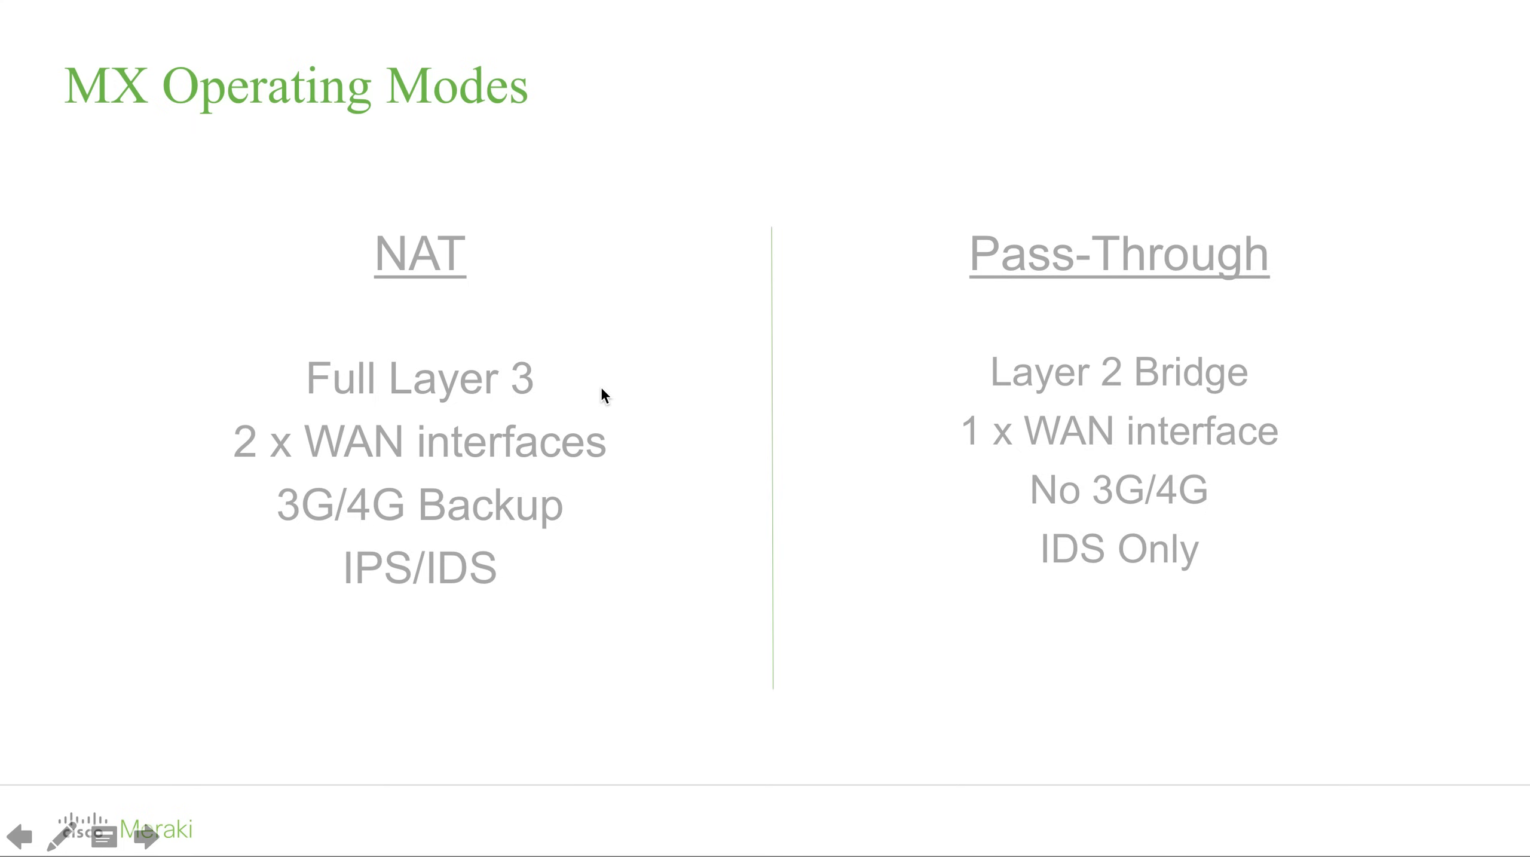